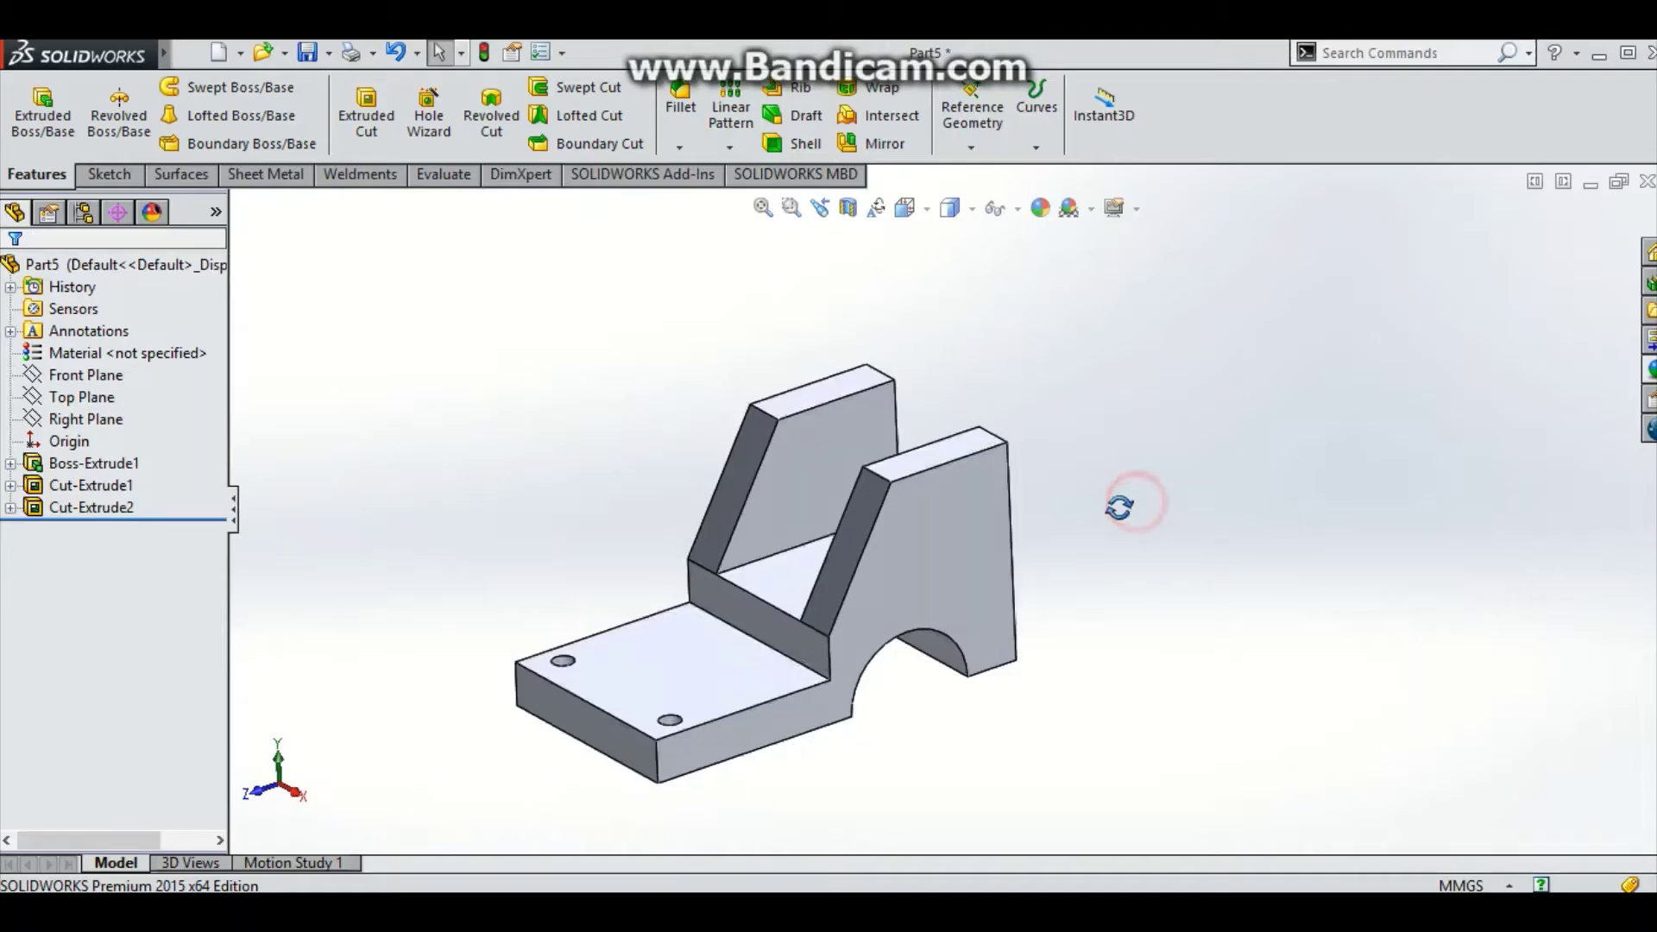
- Orbit the existing bracket to preview it from another angle
mouse_move(1120, 507)
middle_mouse_down()
mouse_move(1165, 440)
mouse_move(1298, 476)
mouse_move(1284, 510)
mouse_move(1191, 444)
mouse_move(1128, 466)
mouse_move(1109, 522)
middle_mouse_up()
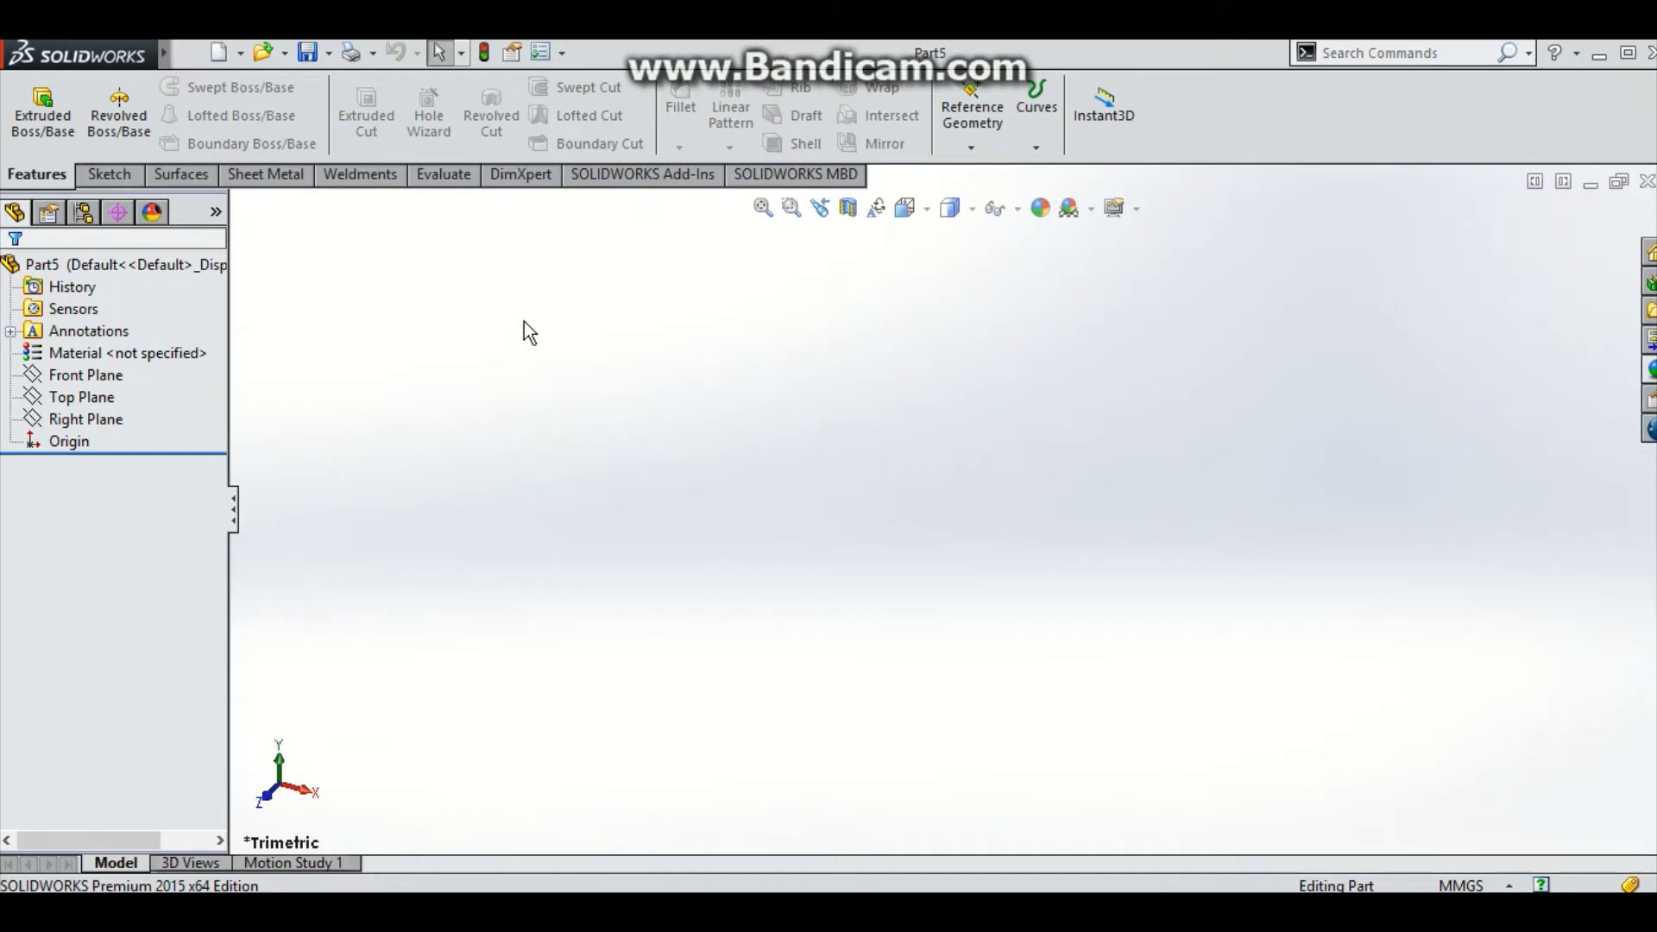
- Start a sketch on the Right Plane and draw a circle centred on the origin
left_click(102, 176)
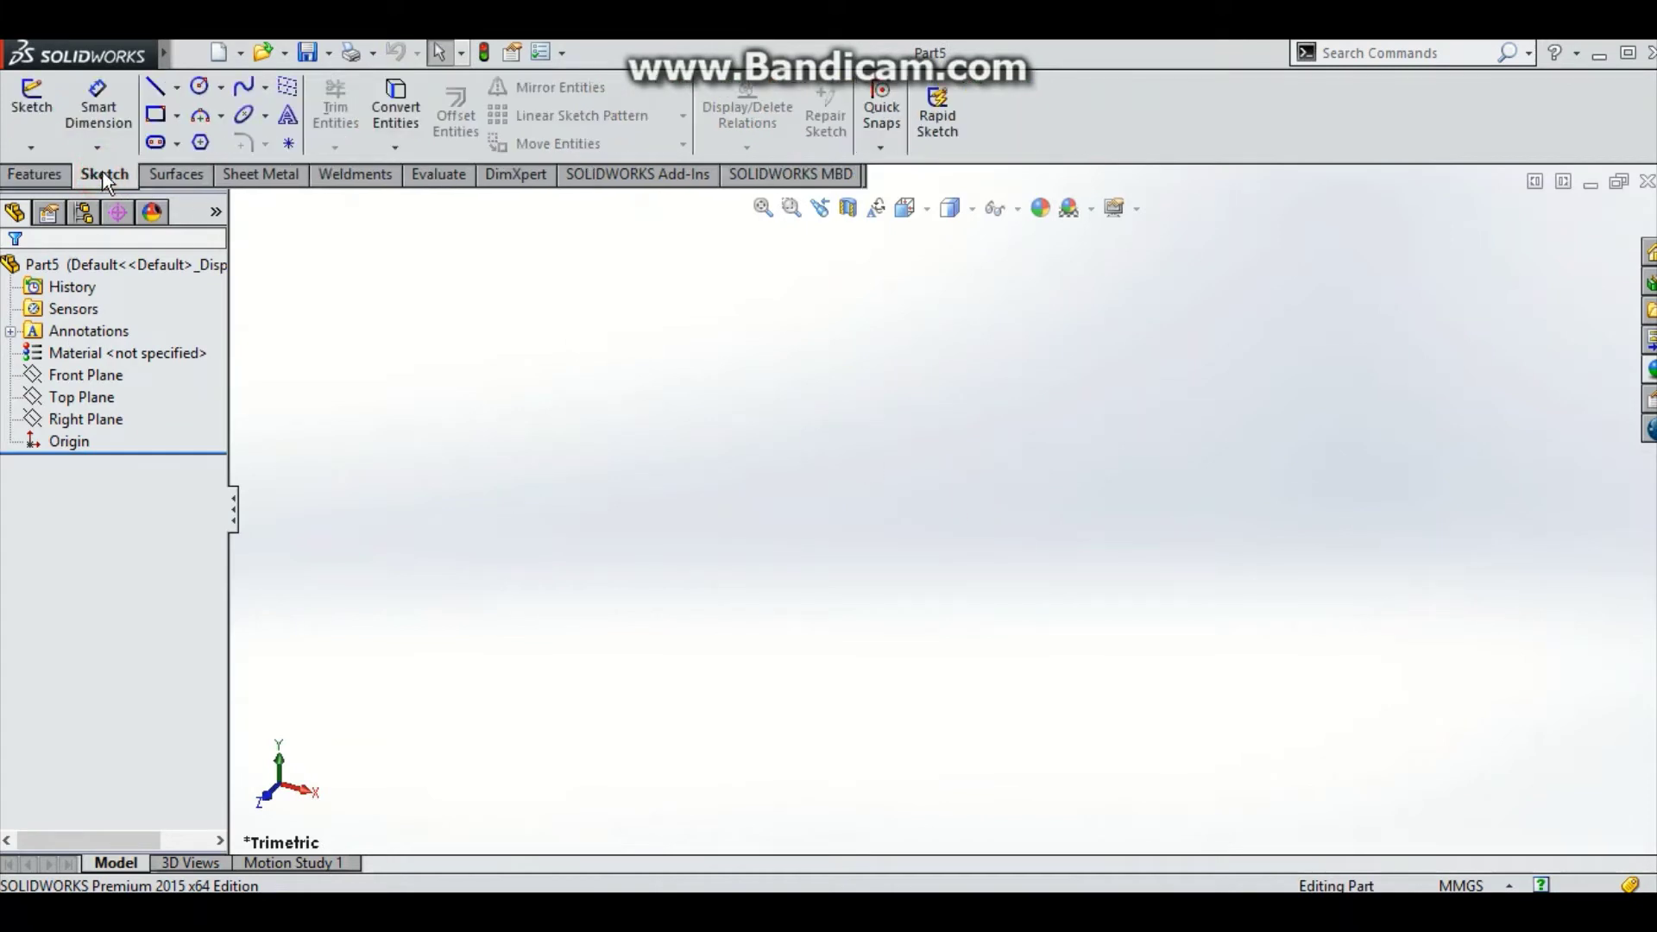
left_click(32, 107)
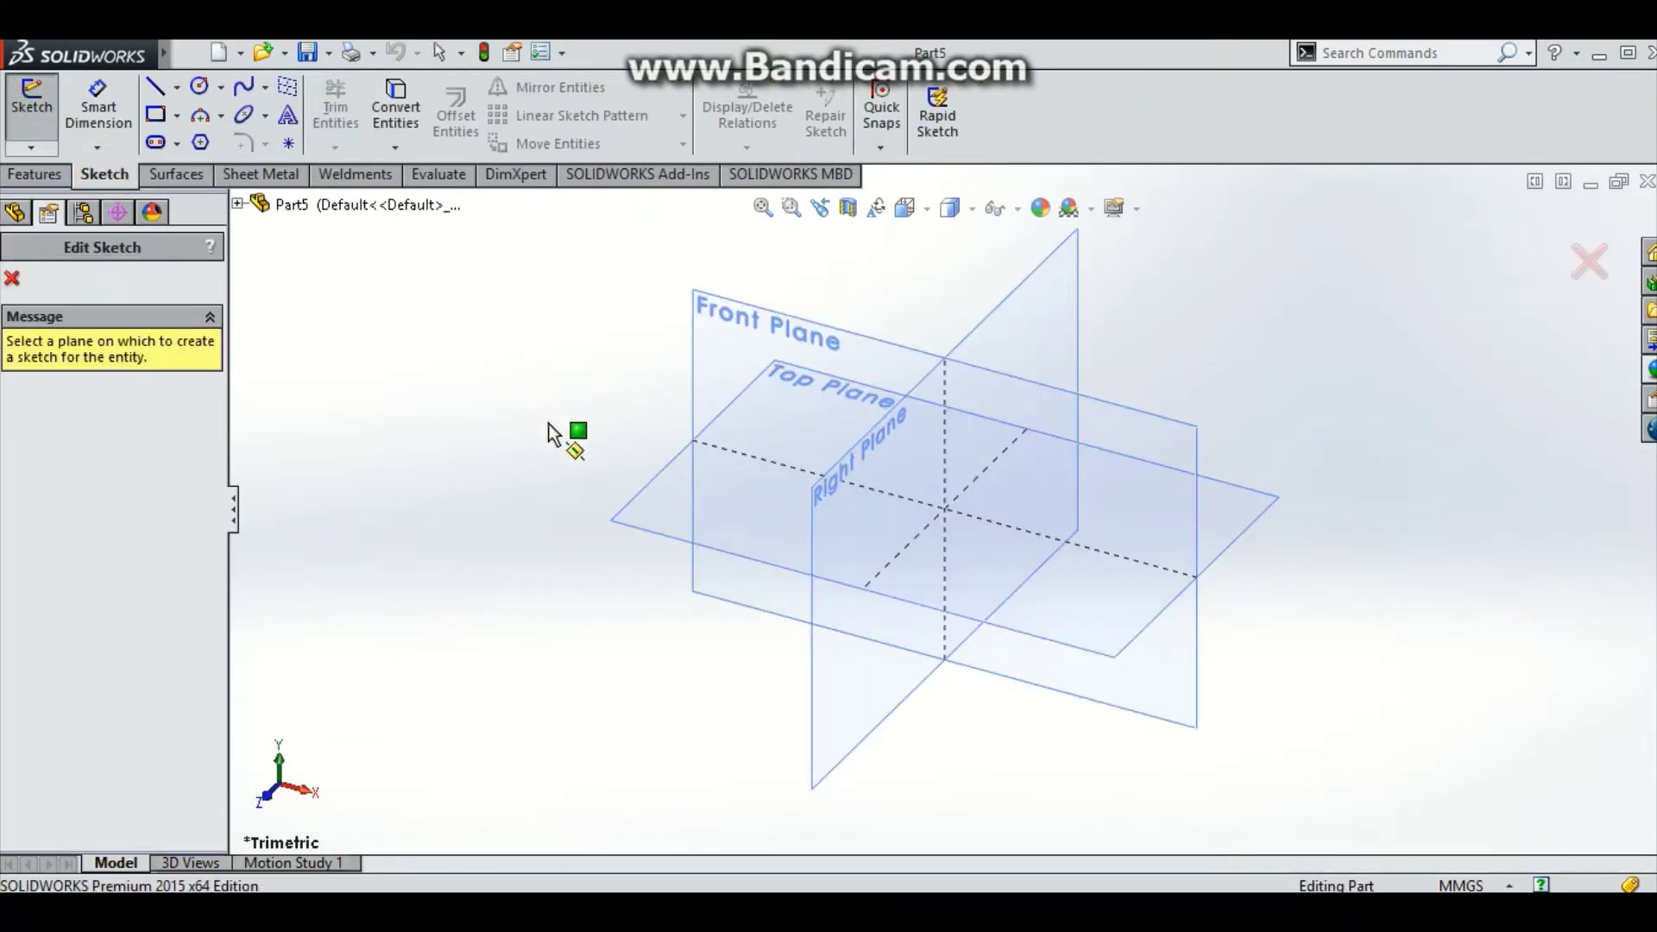
left_click(969, 338)
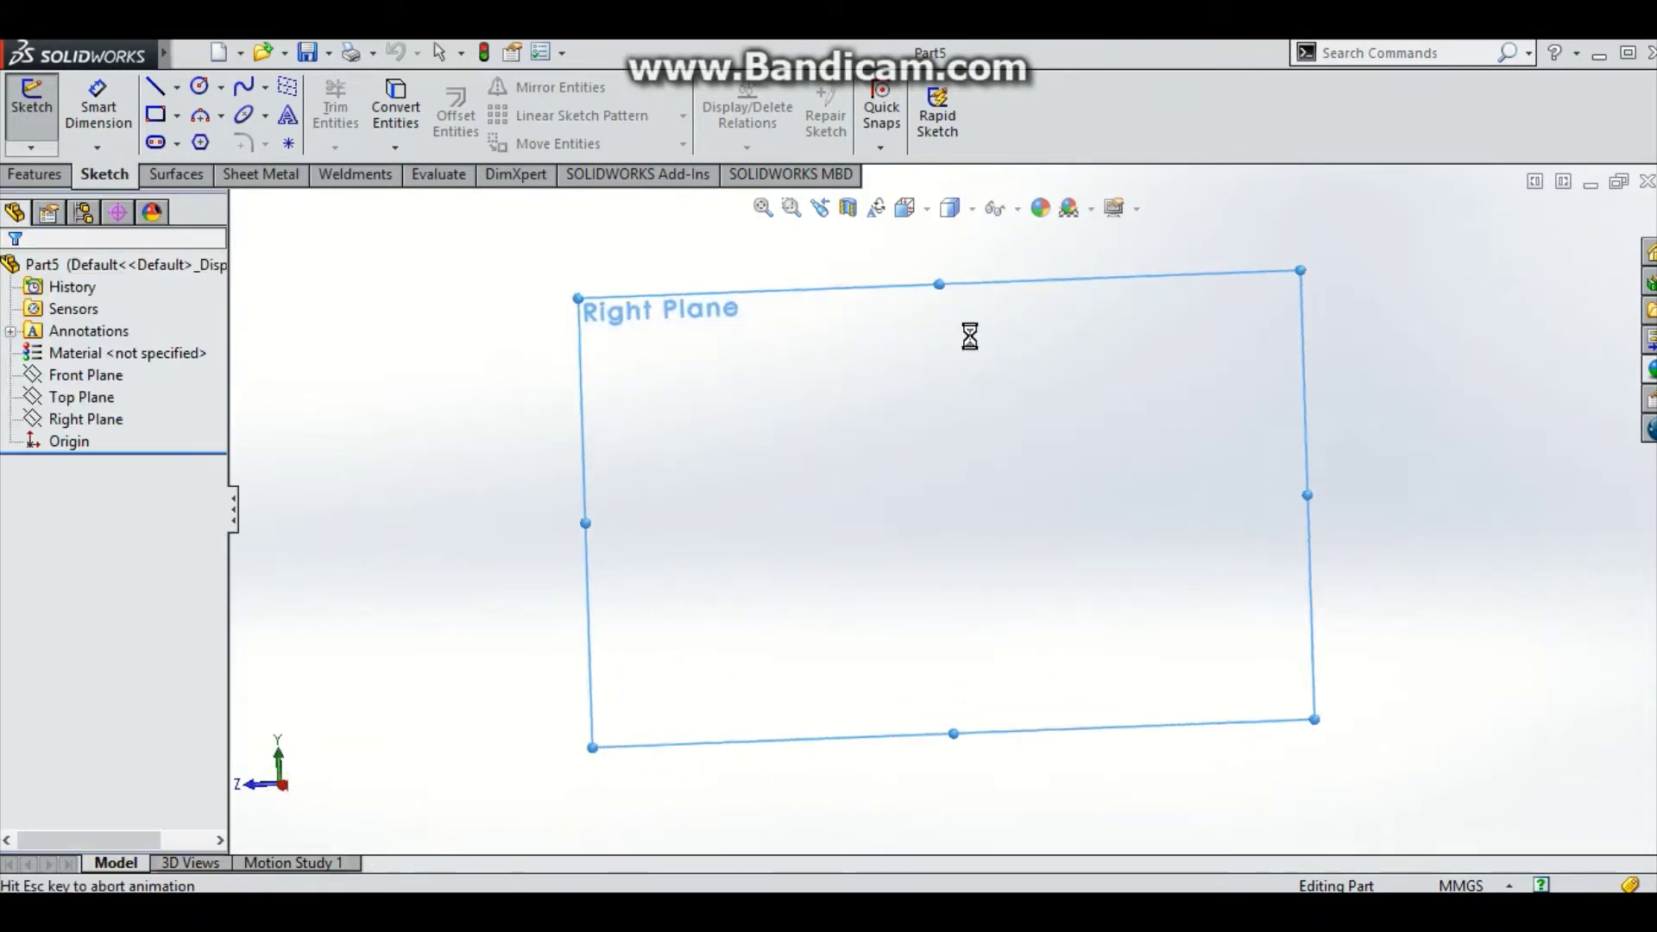
left_click(204, 89)
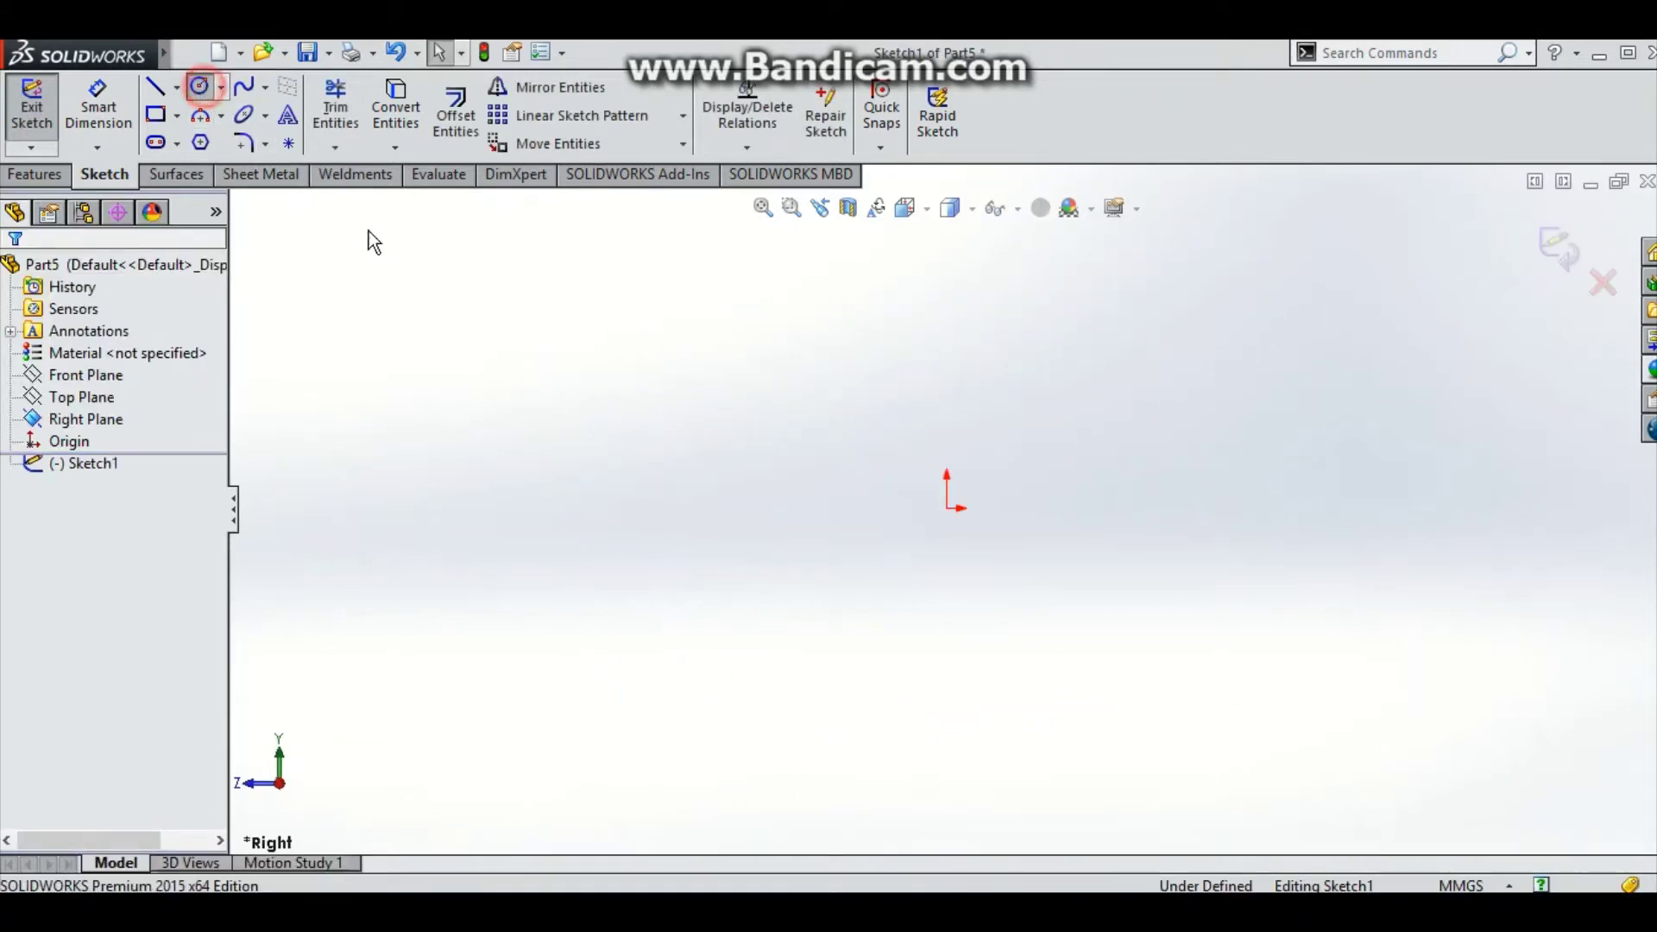
left_click(947, 508)
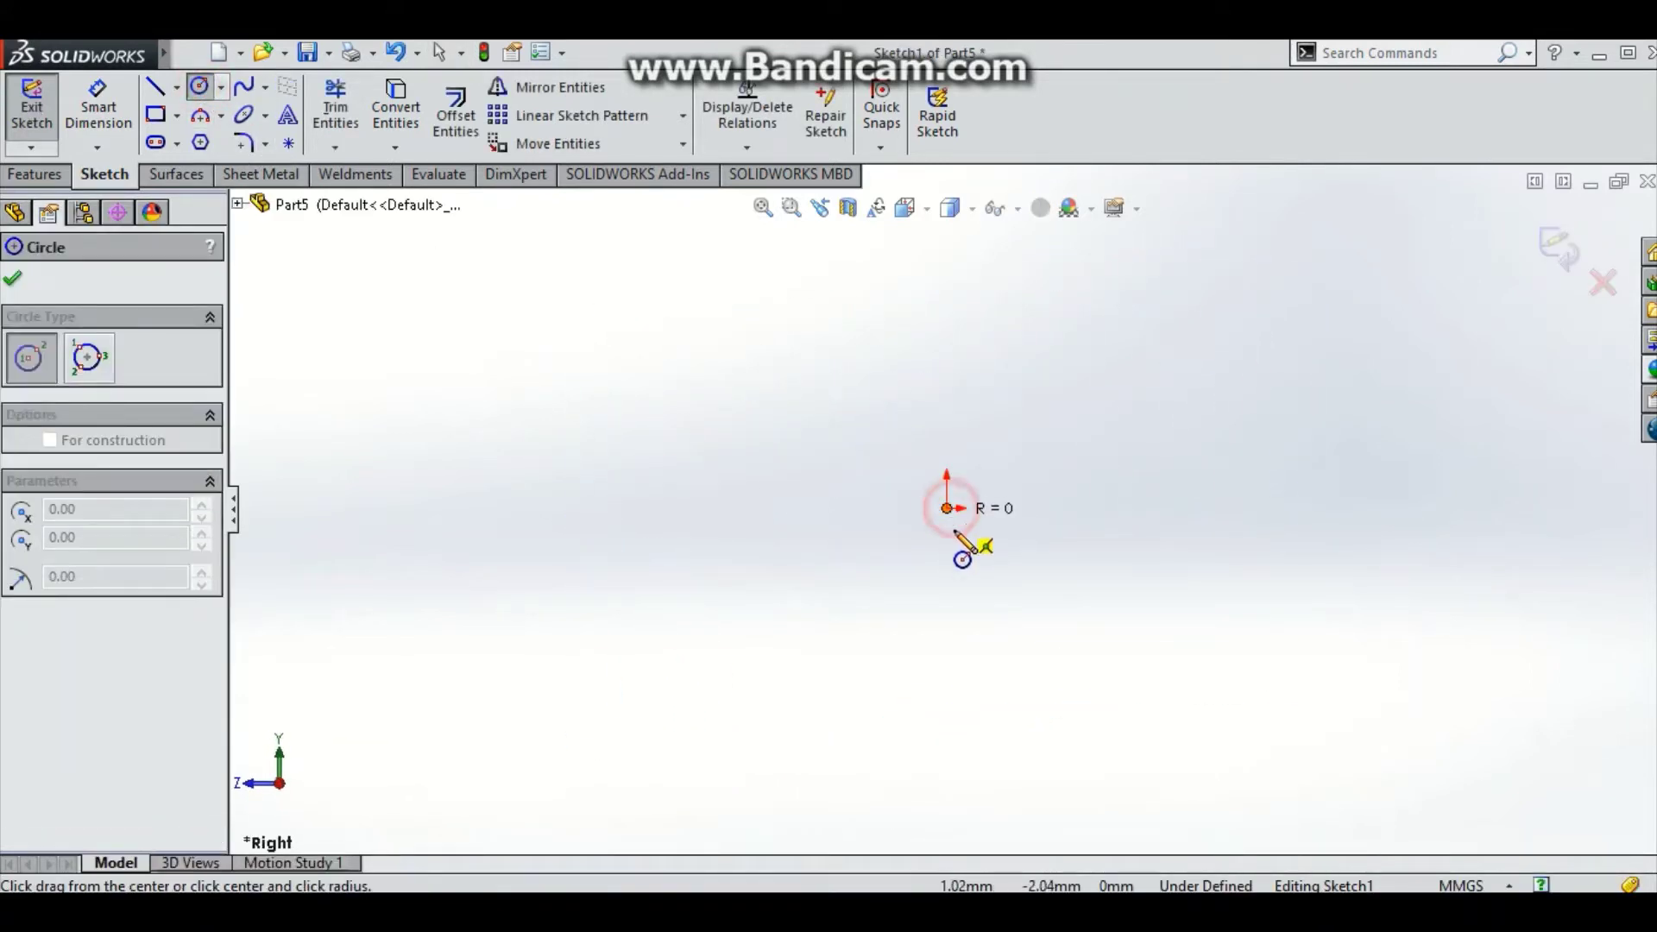
left_click(963, 570)
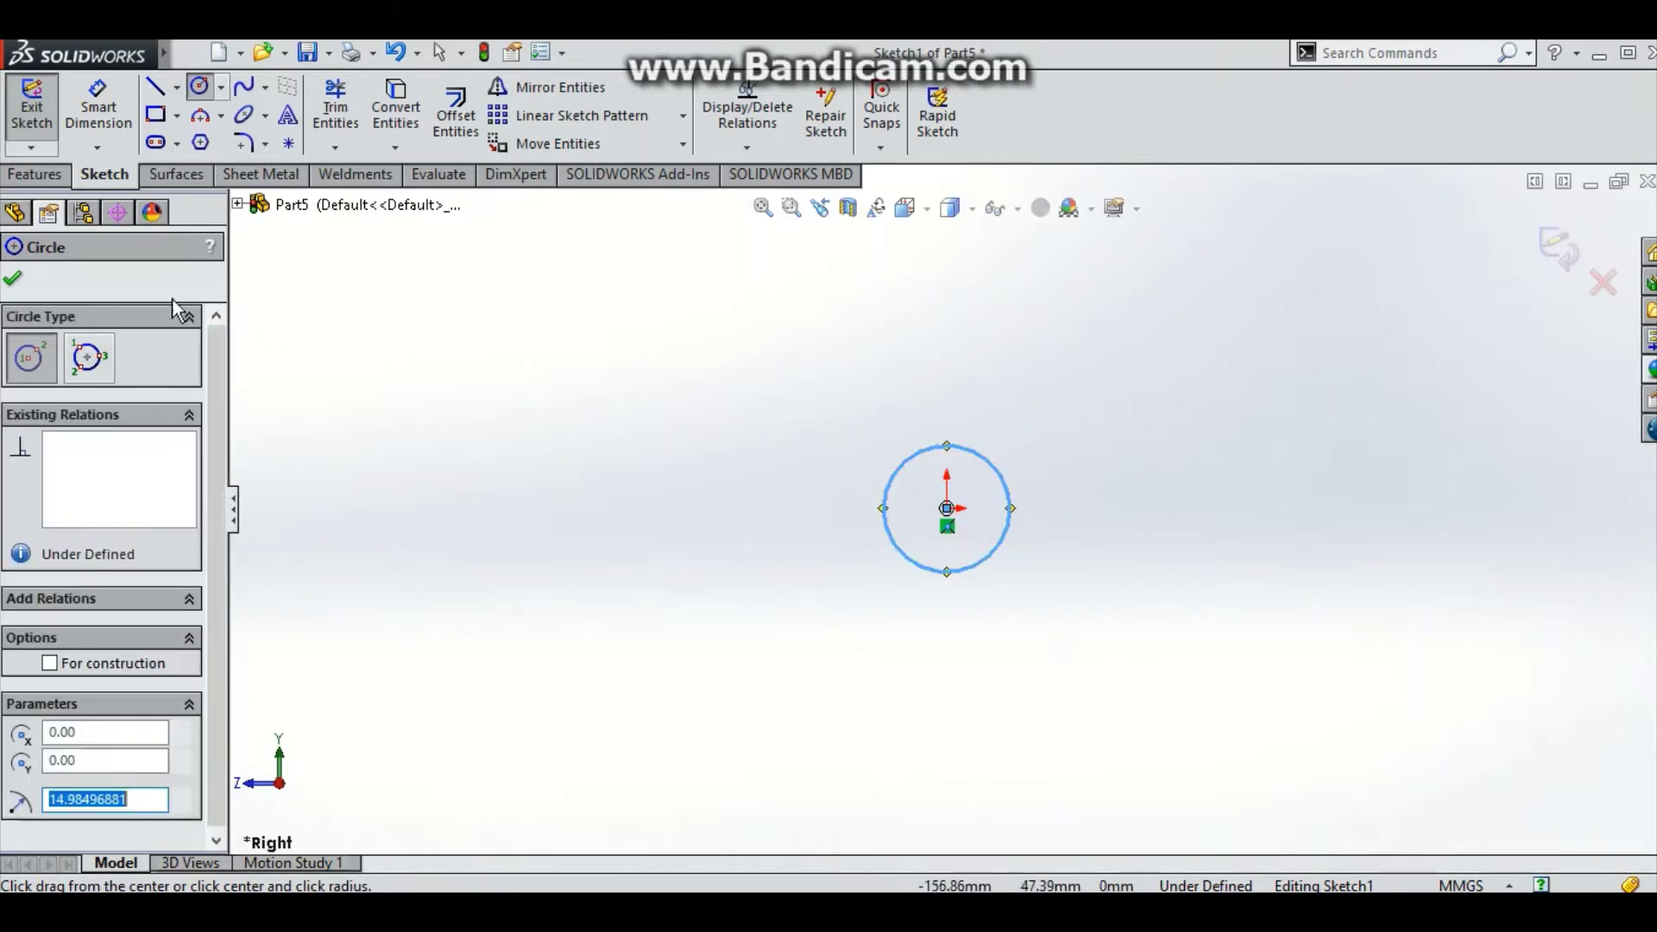
left_click(12, 278)
- Dimension the circle's diameter to 30 mm
left_click(99, 121)
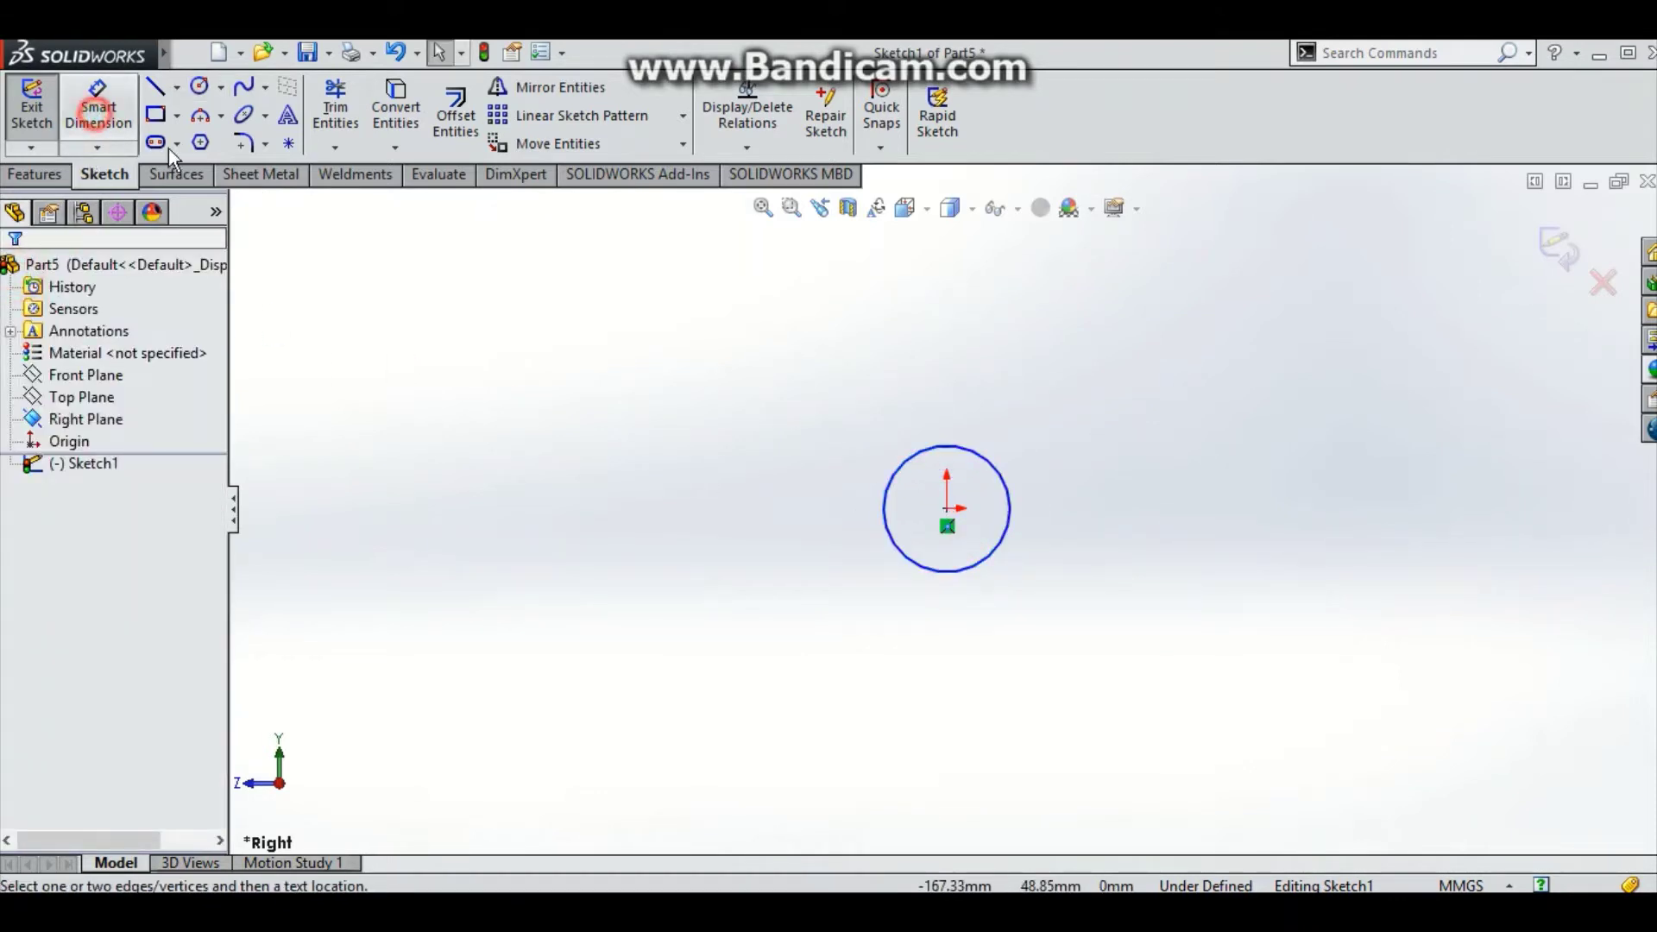
left_click(1061, 473)
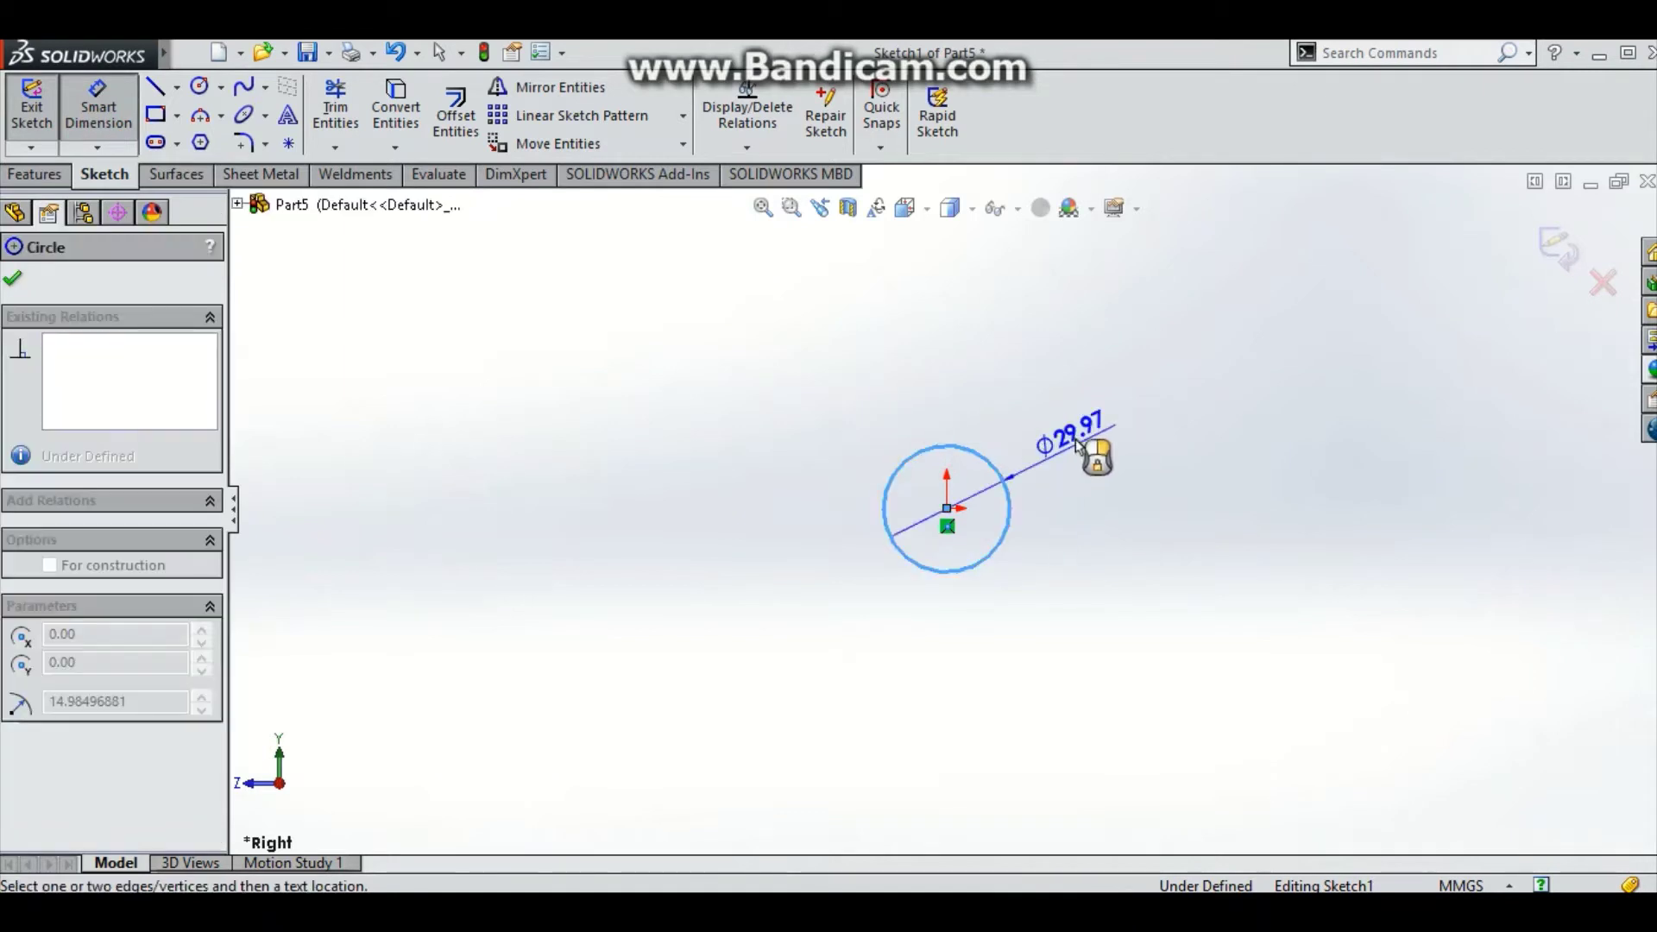
left_click(1078, 446)
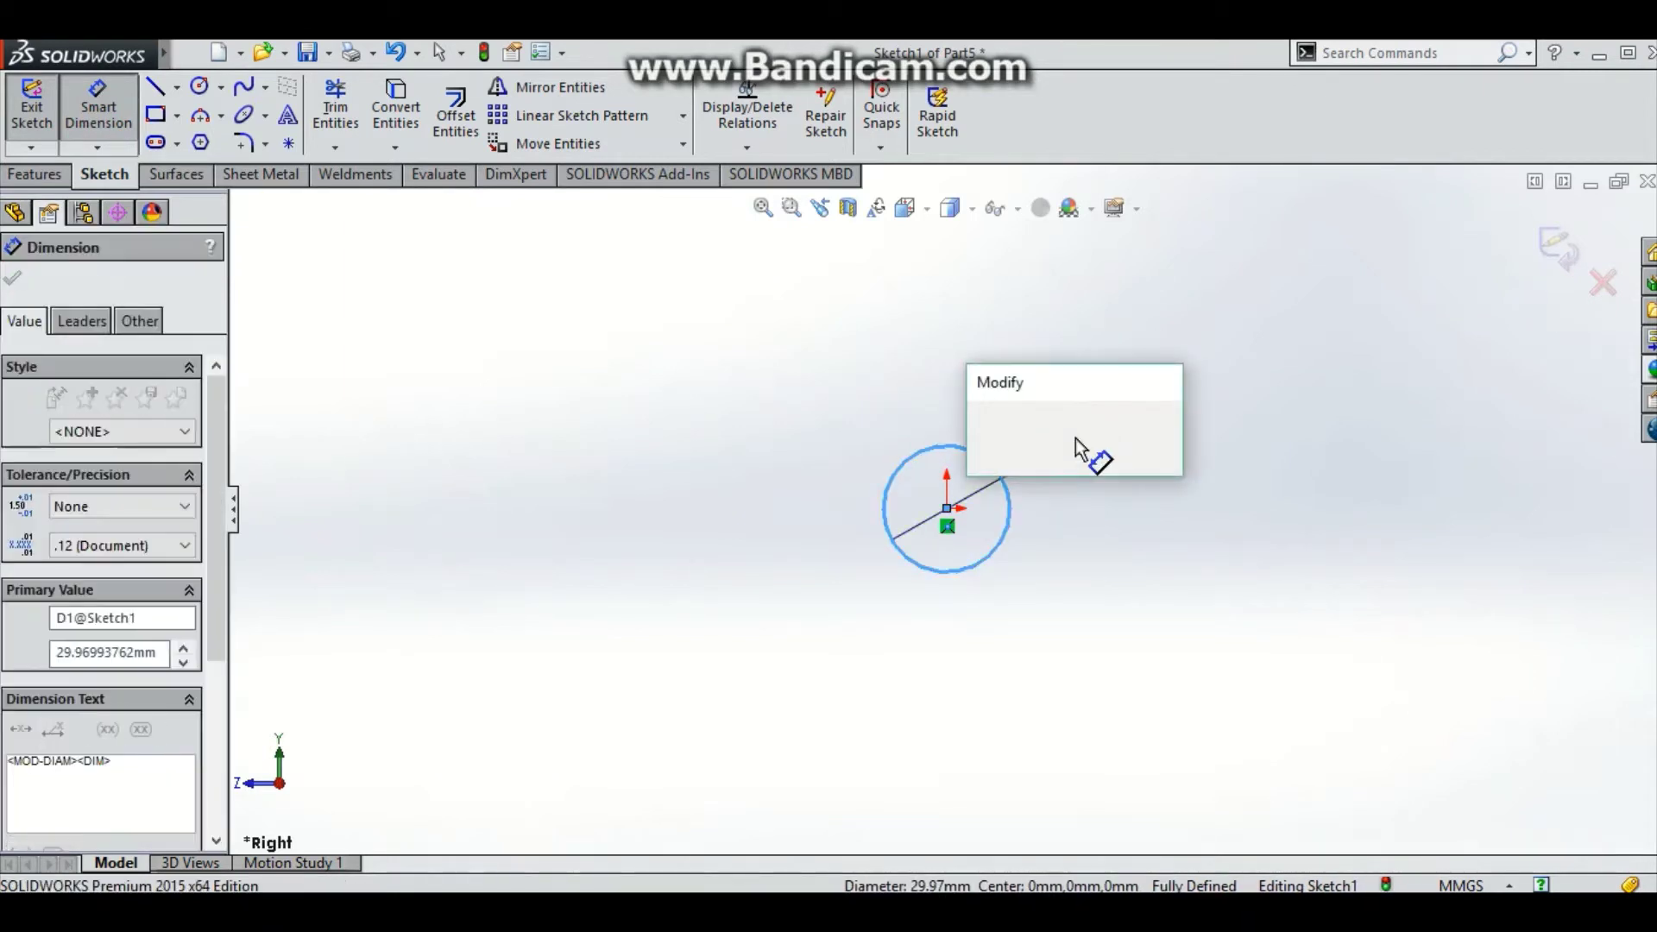
type("30")
key("Return")
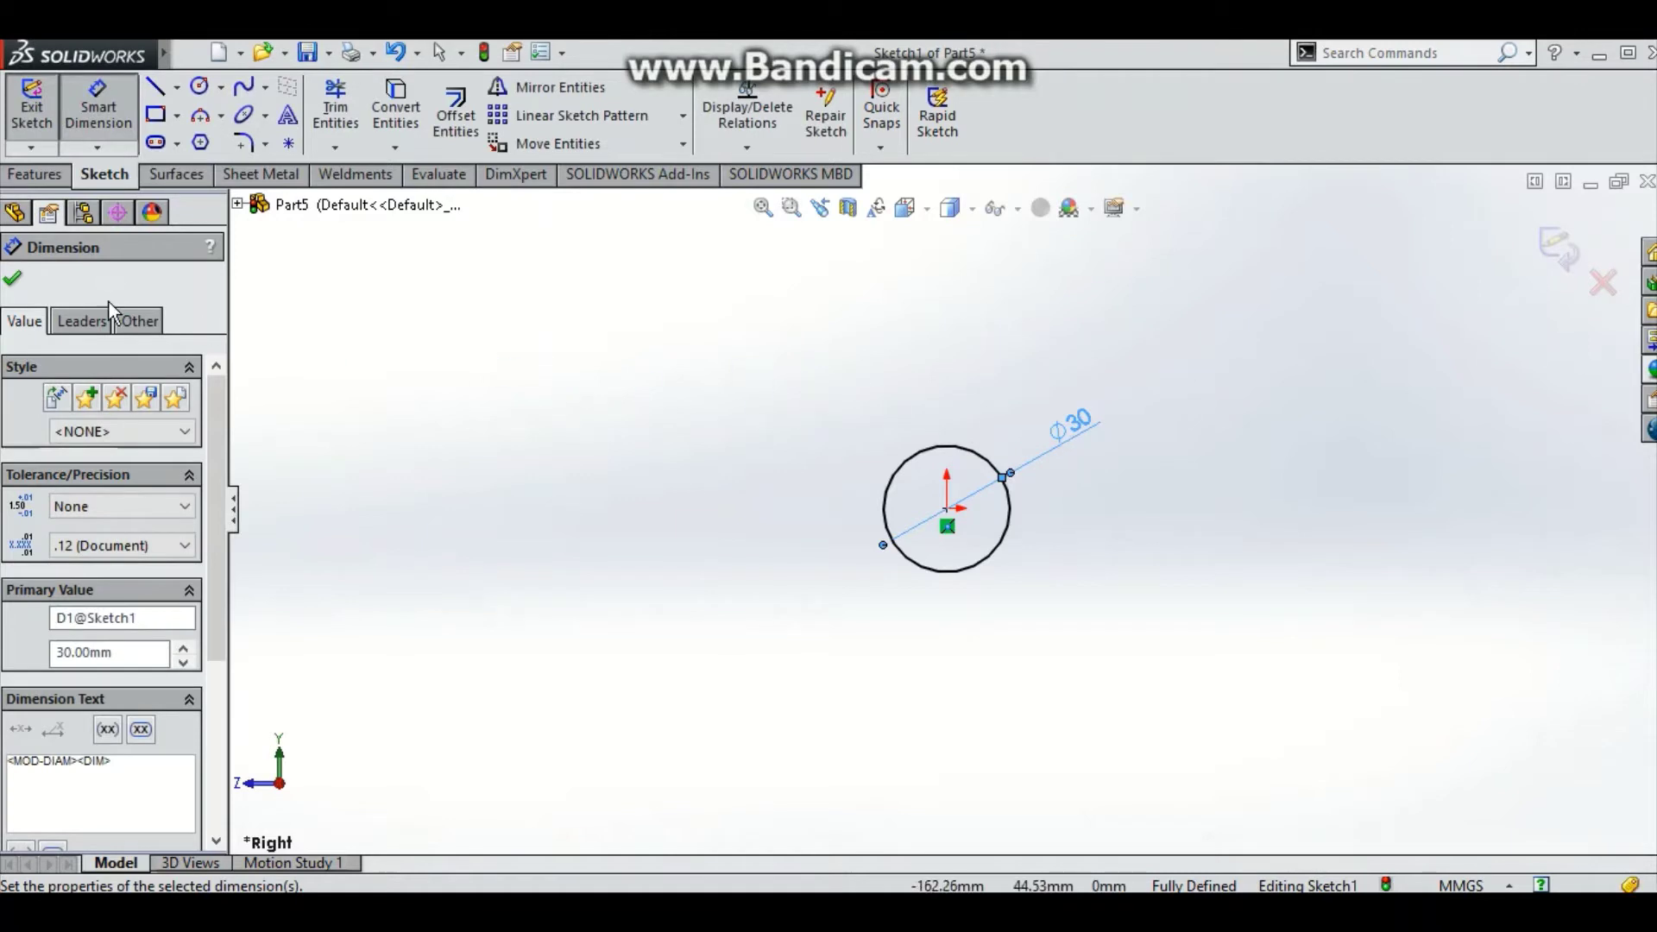
left_click(16, 282)
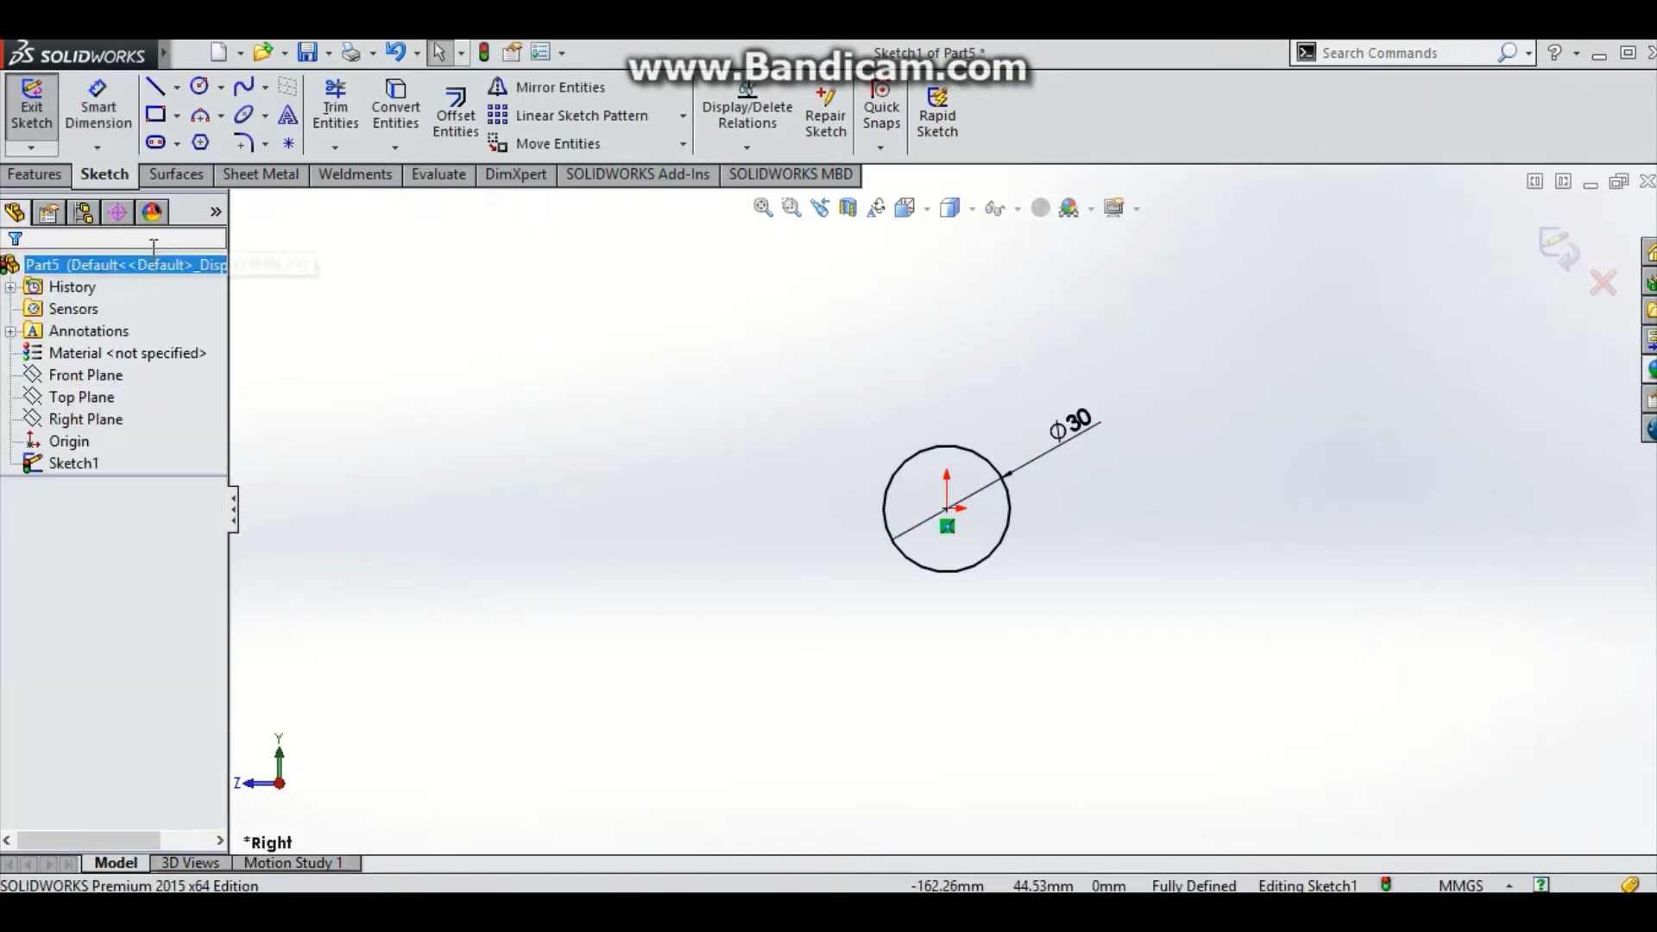
- Draw four connected lines from the circle's left edge: left, up, right, then up
left_click(156, 87)
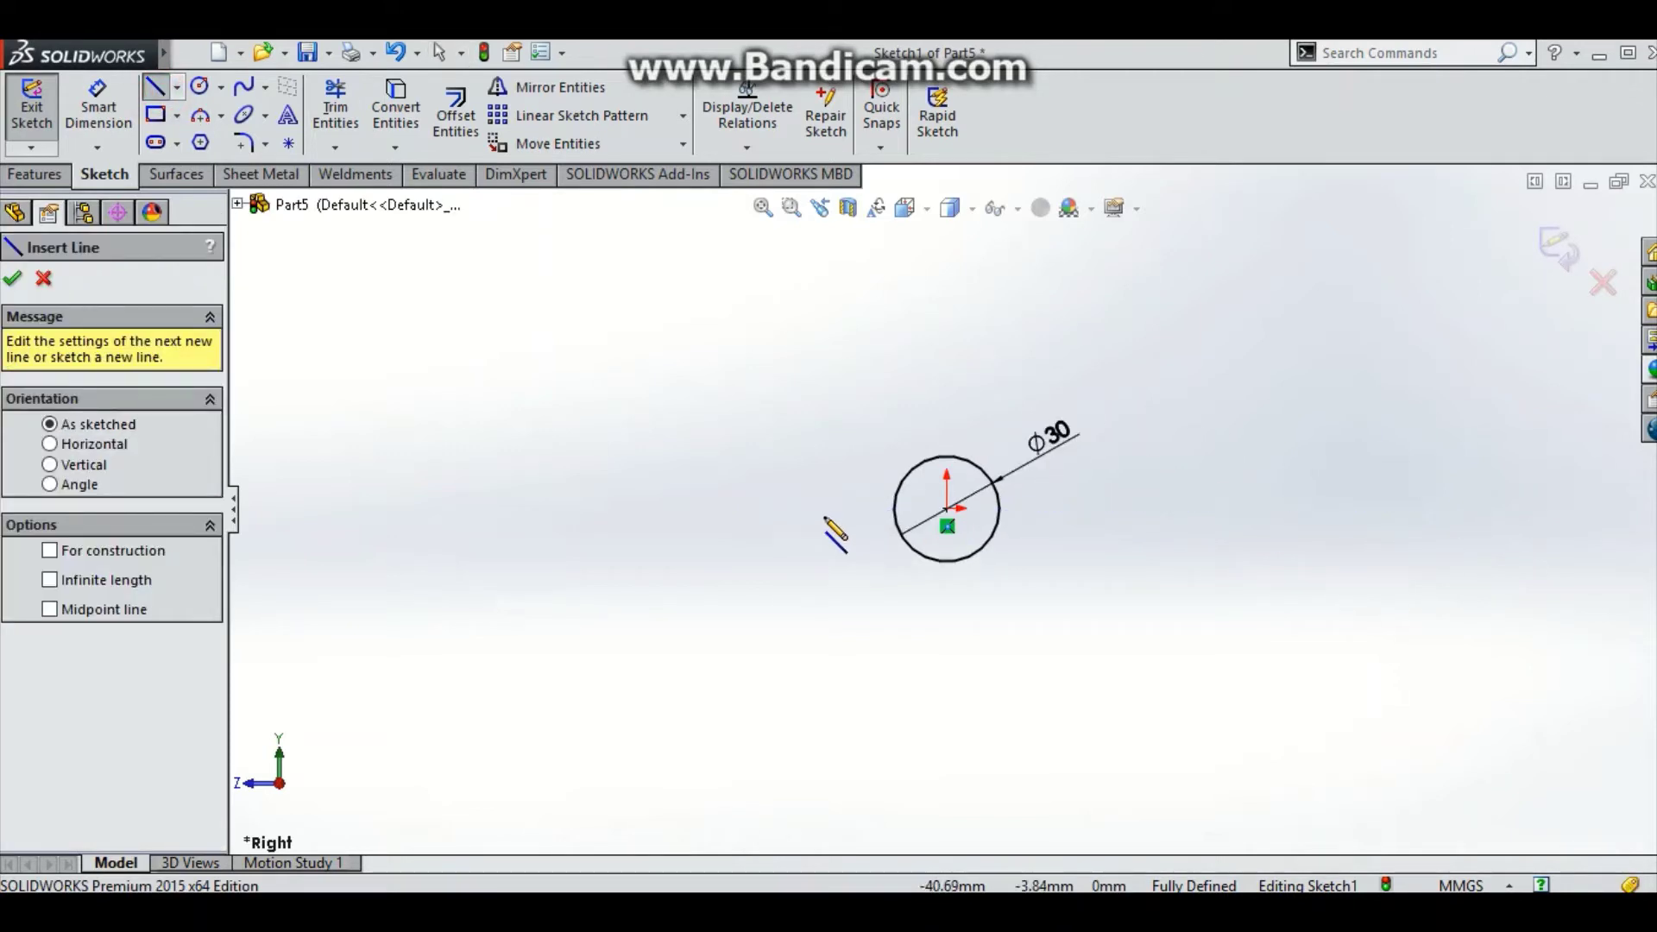
left_click(893, 510)
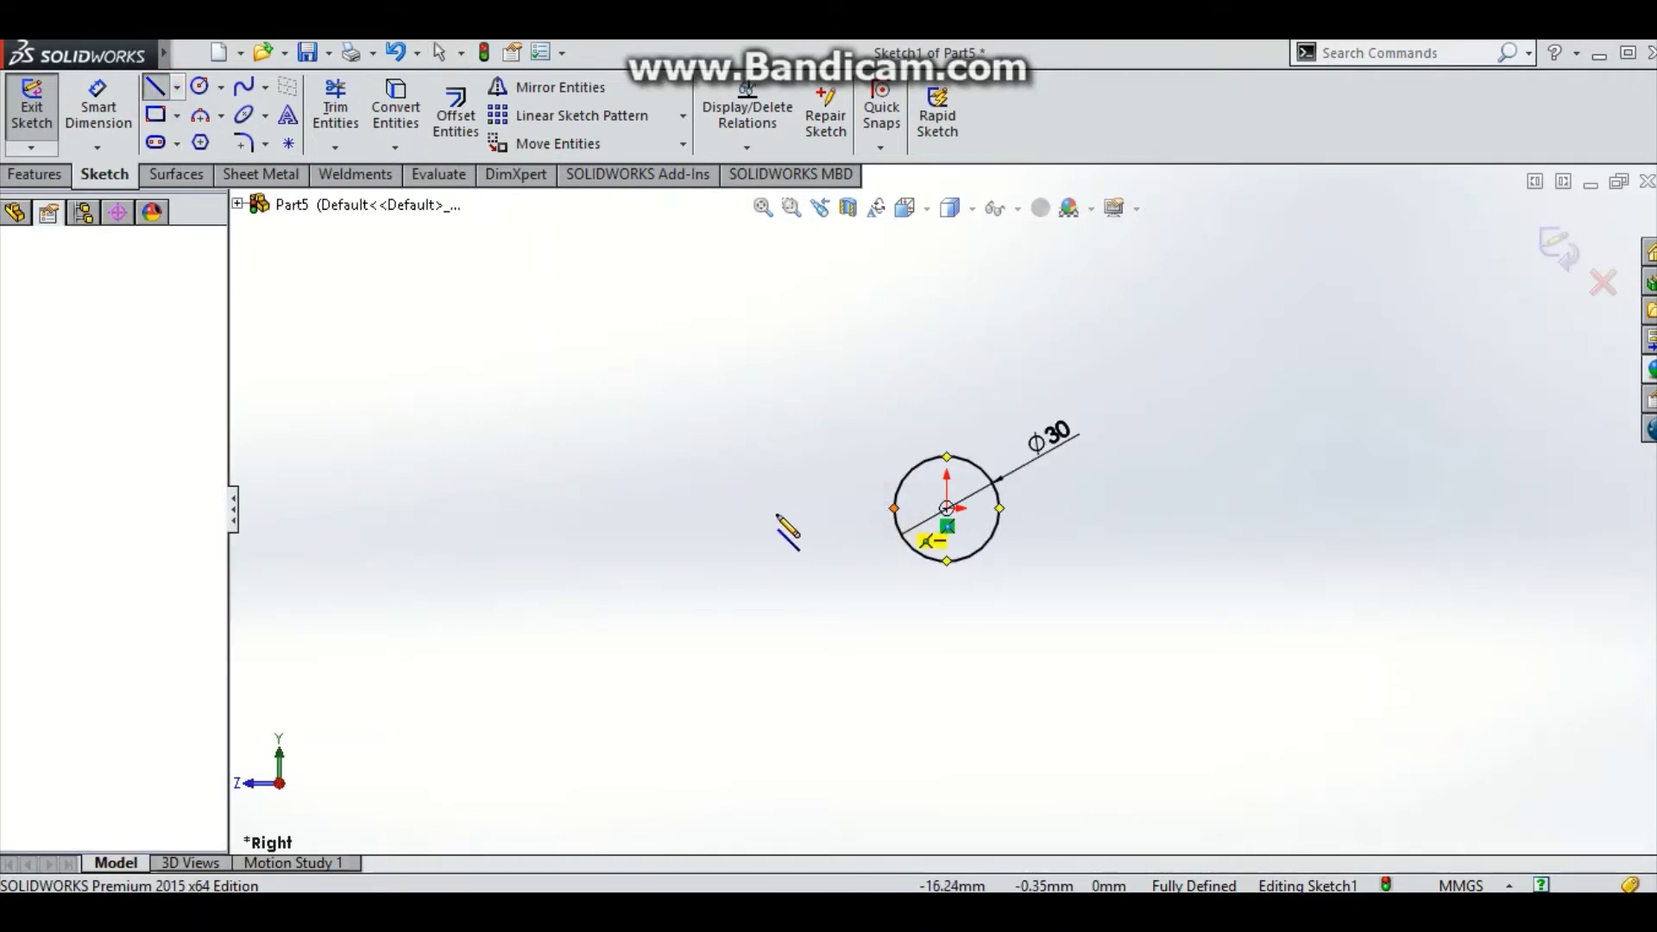
left_click(678, 509)
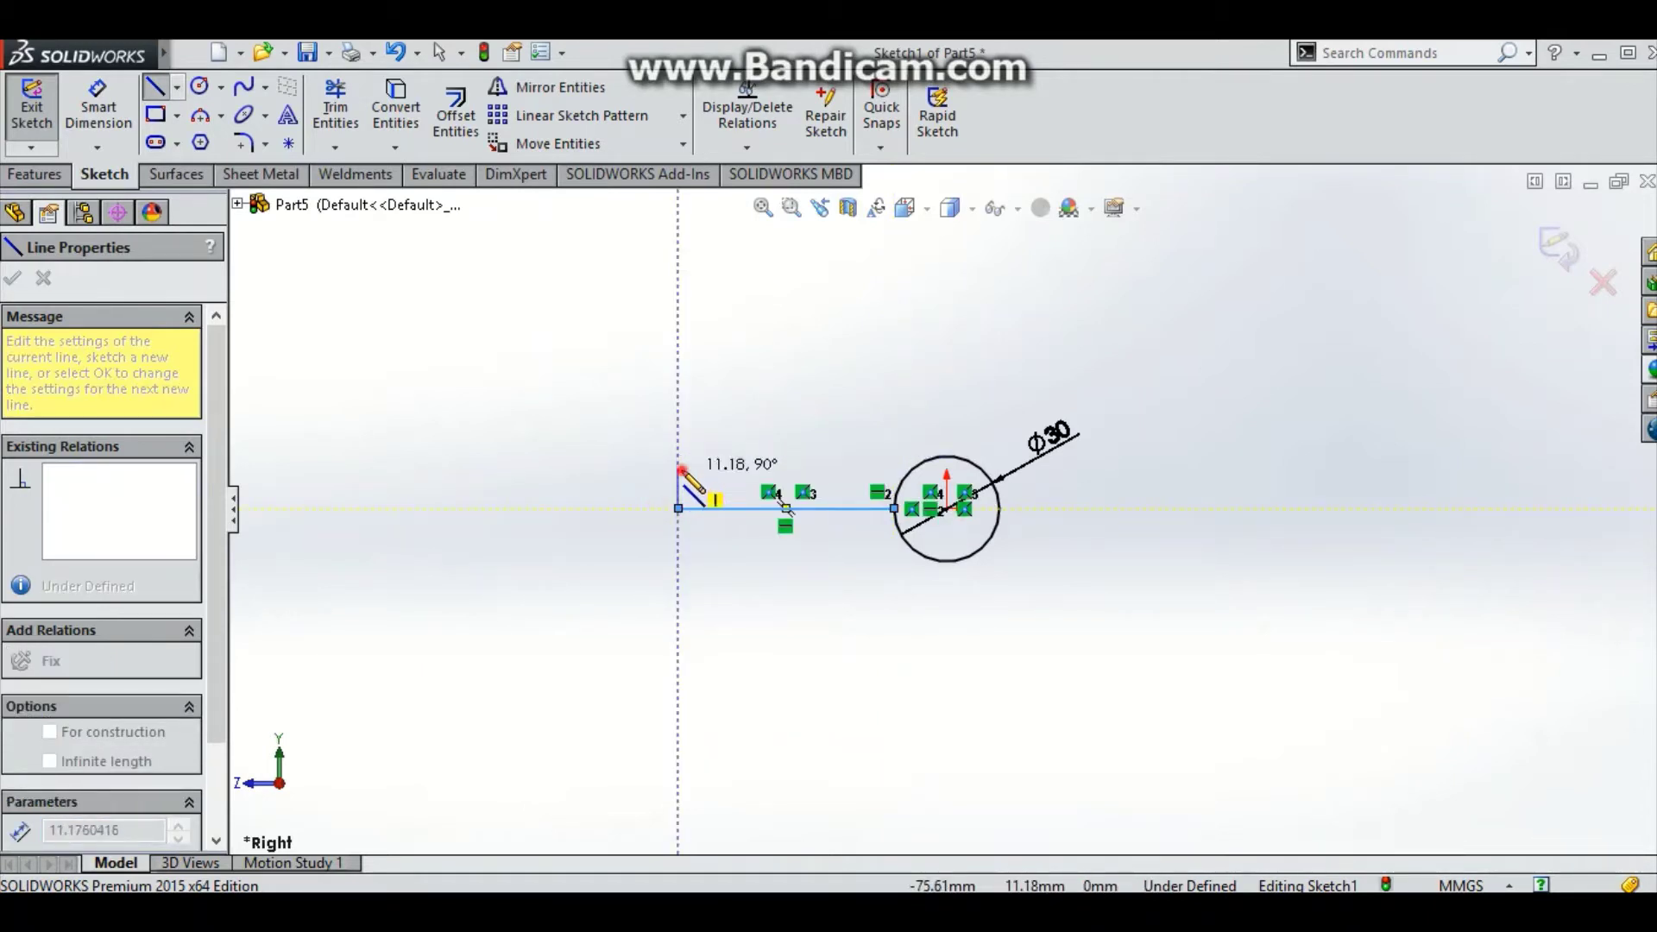
left_click(678, 470)
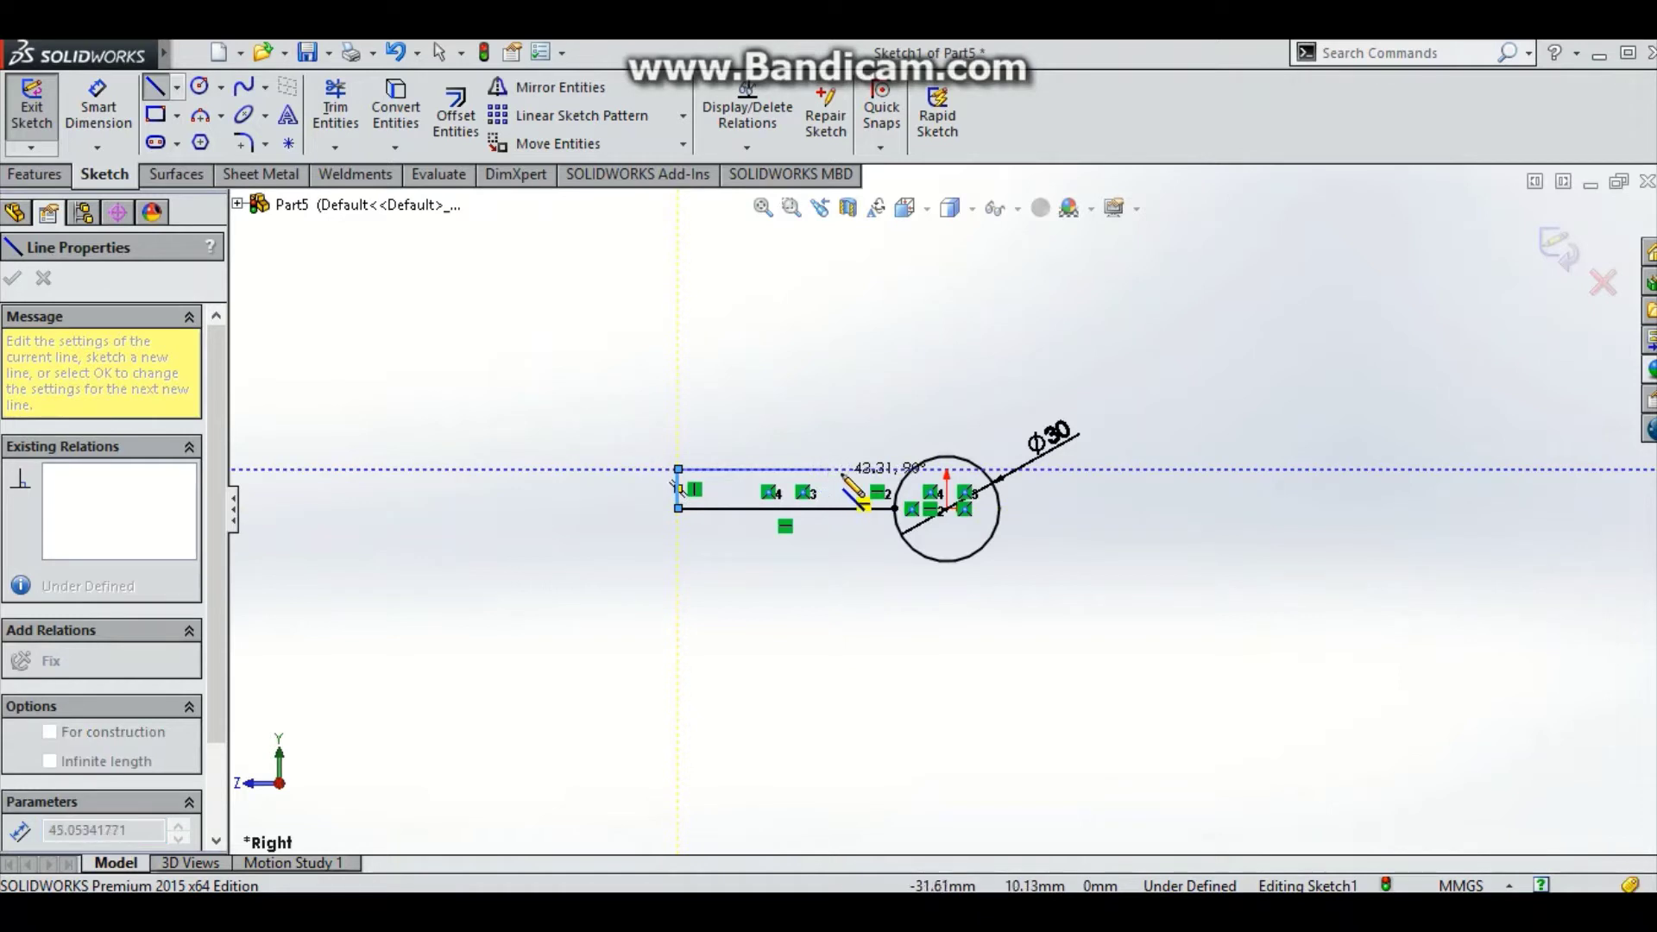
left_click(847, 469)
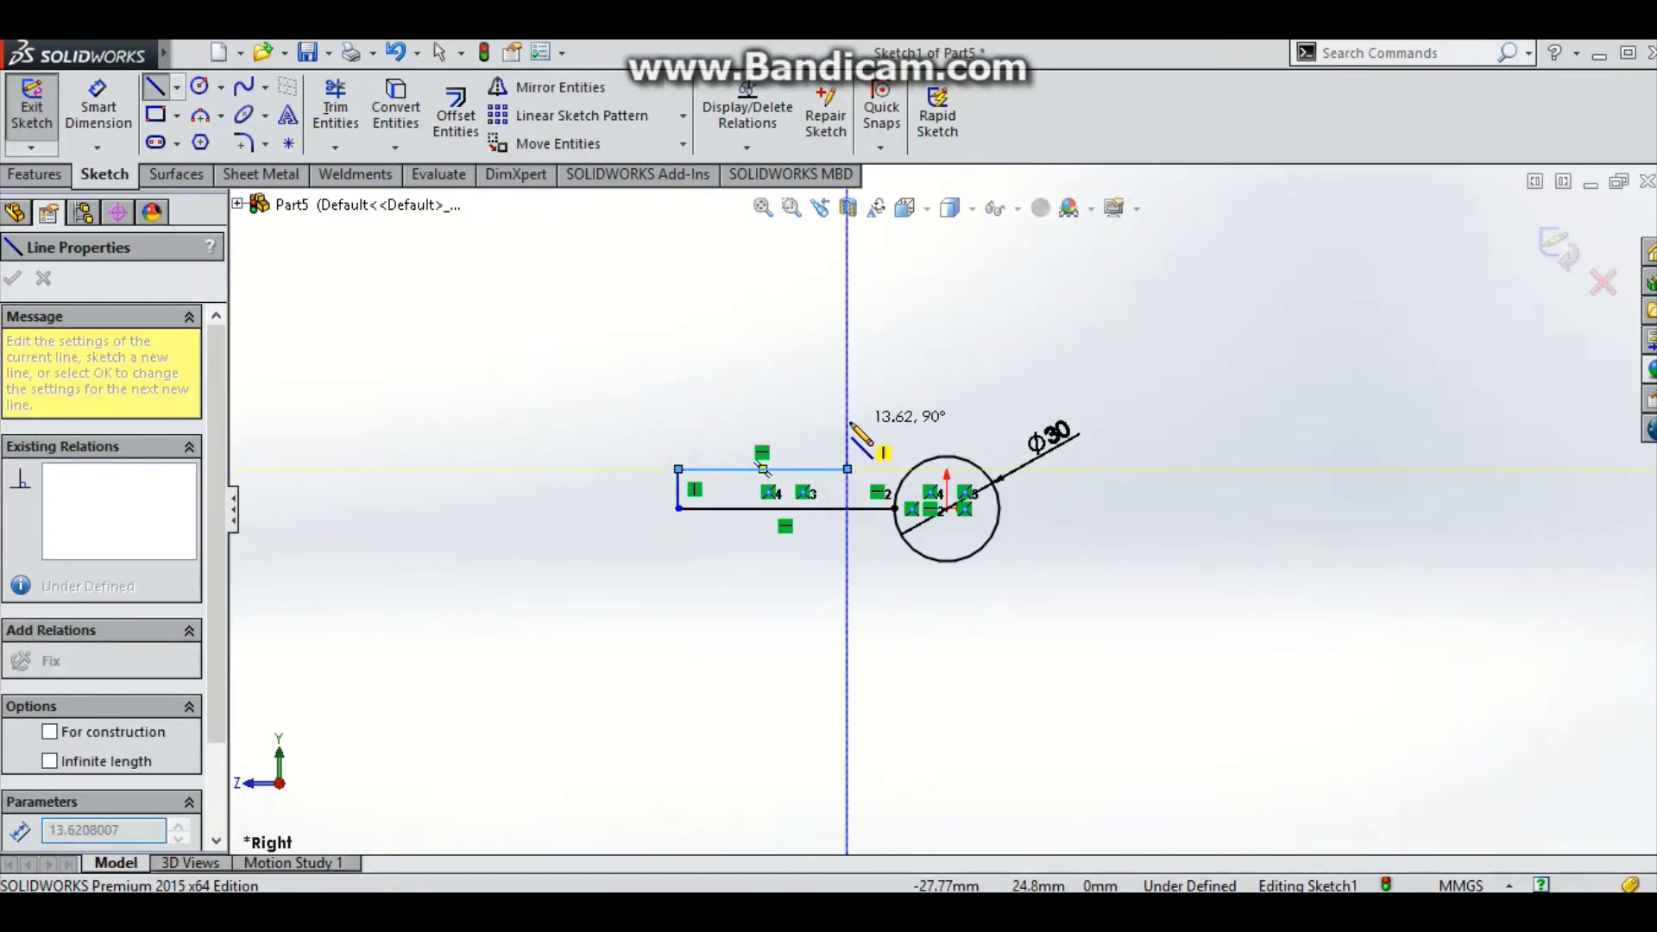
left_click(847, 421)
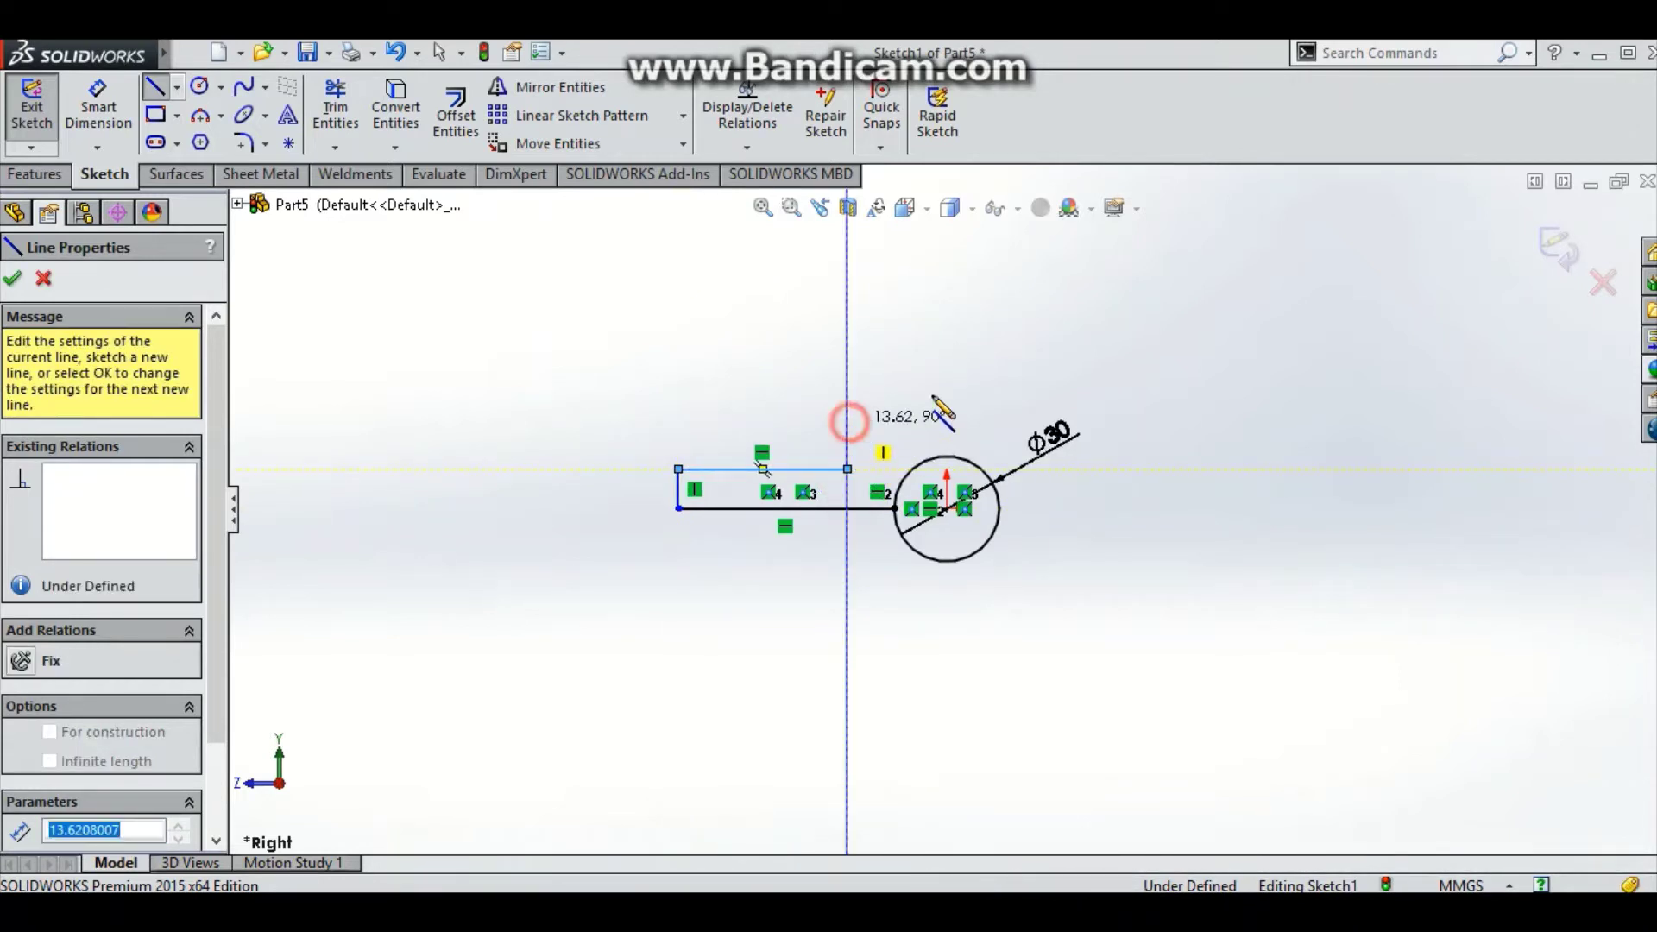
right_click(1076, 369)
left_click(1079, 373)
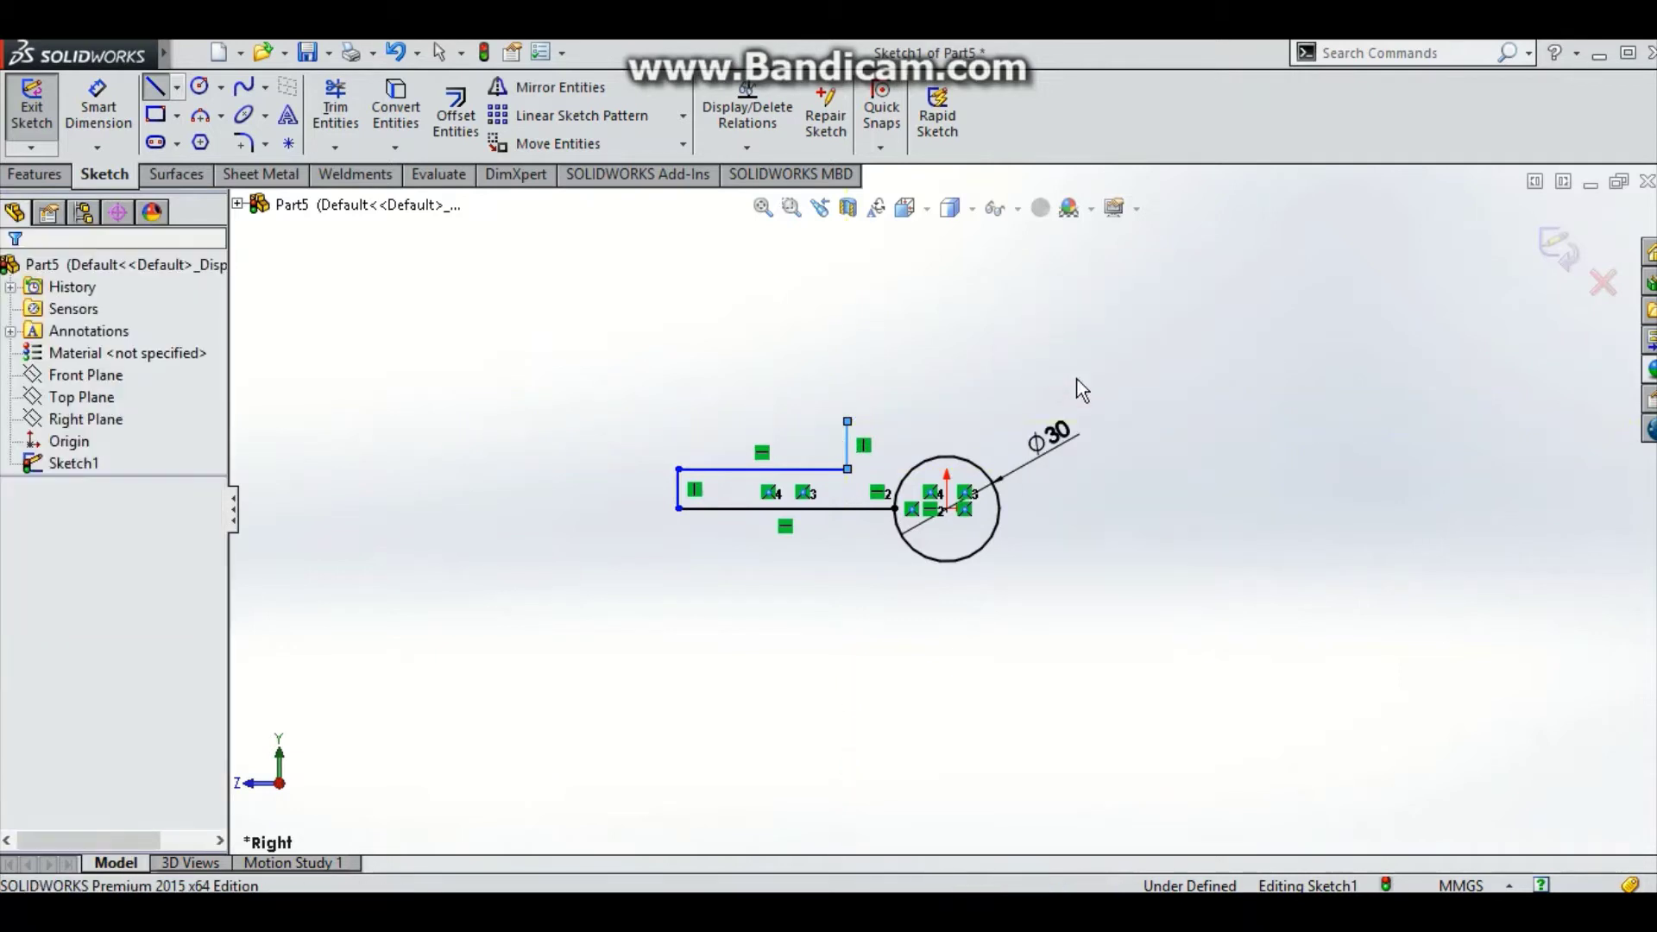
- Dimension the bottom horizontal line to 50 mm length
left_click(106, 123)
left_click(724, 511)
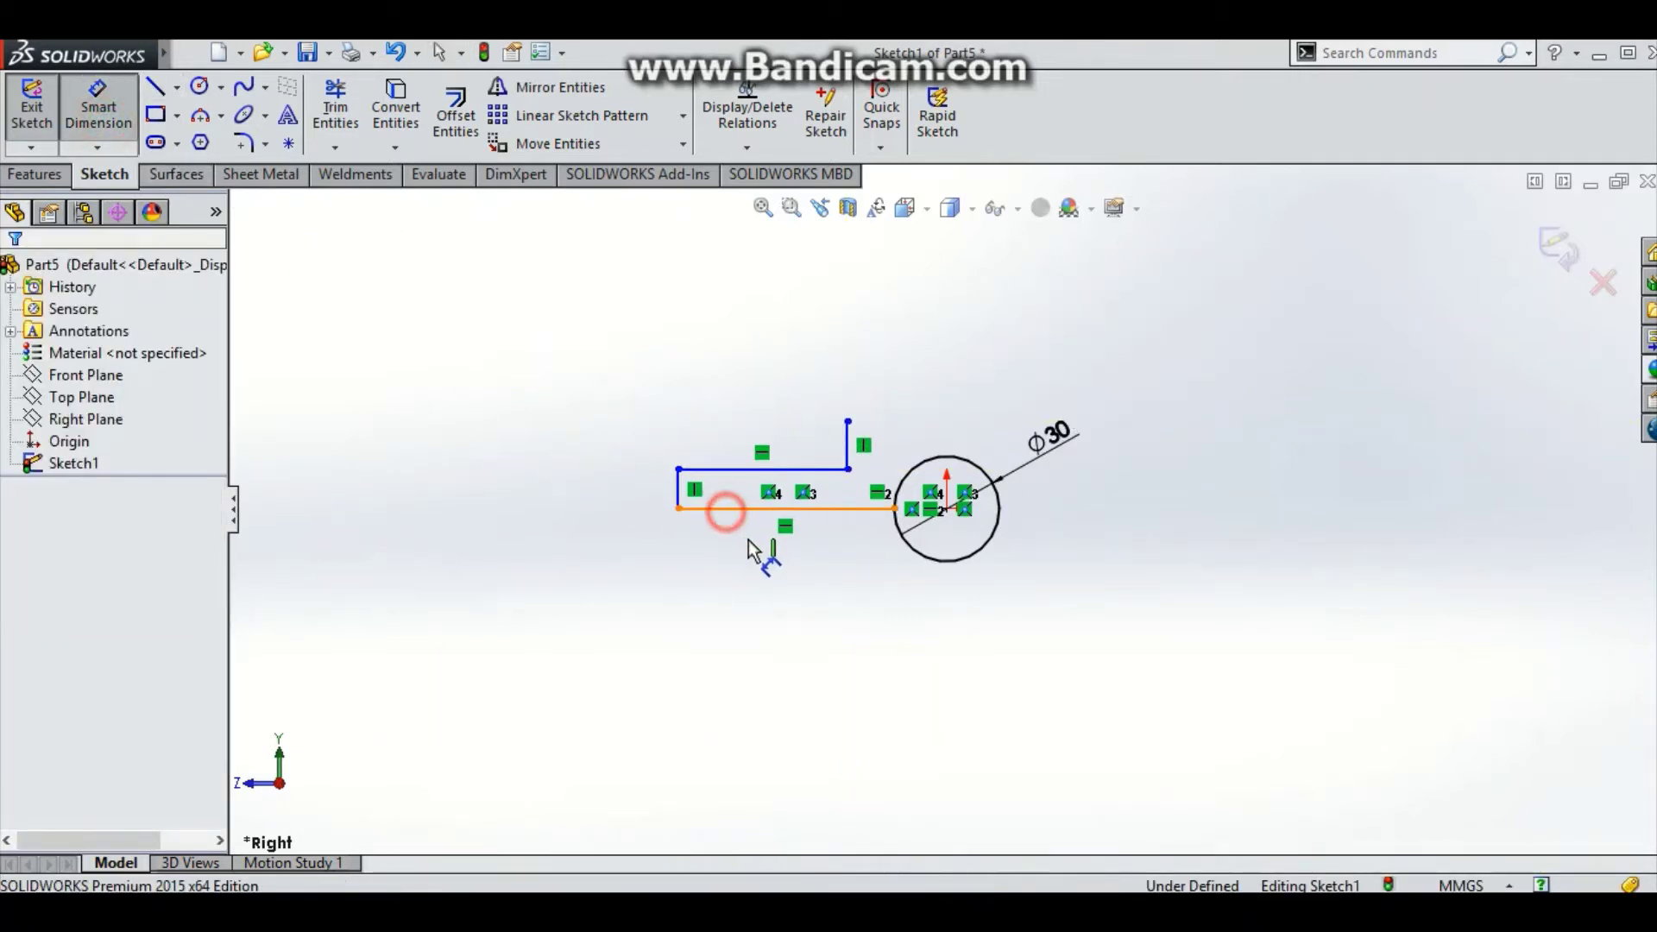
left_click(789, 574)
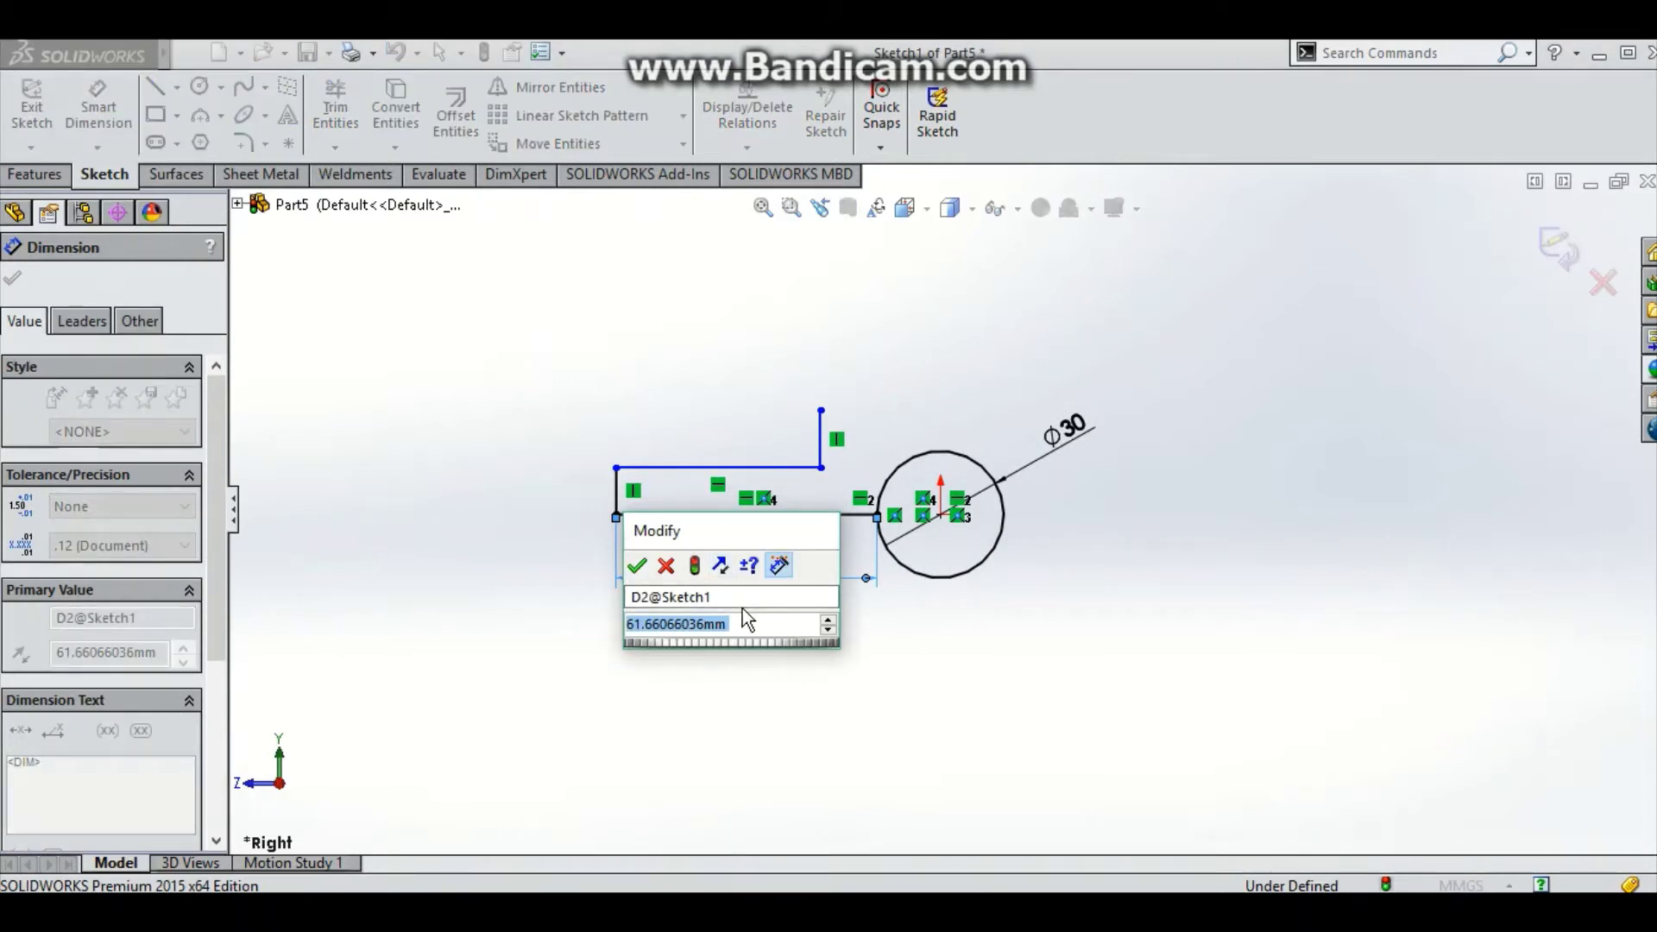
type("60")
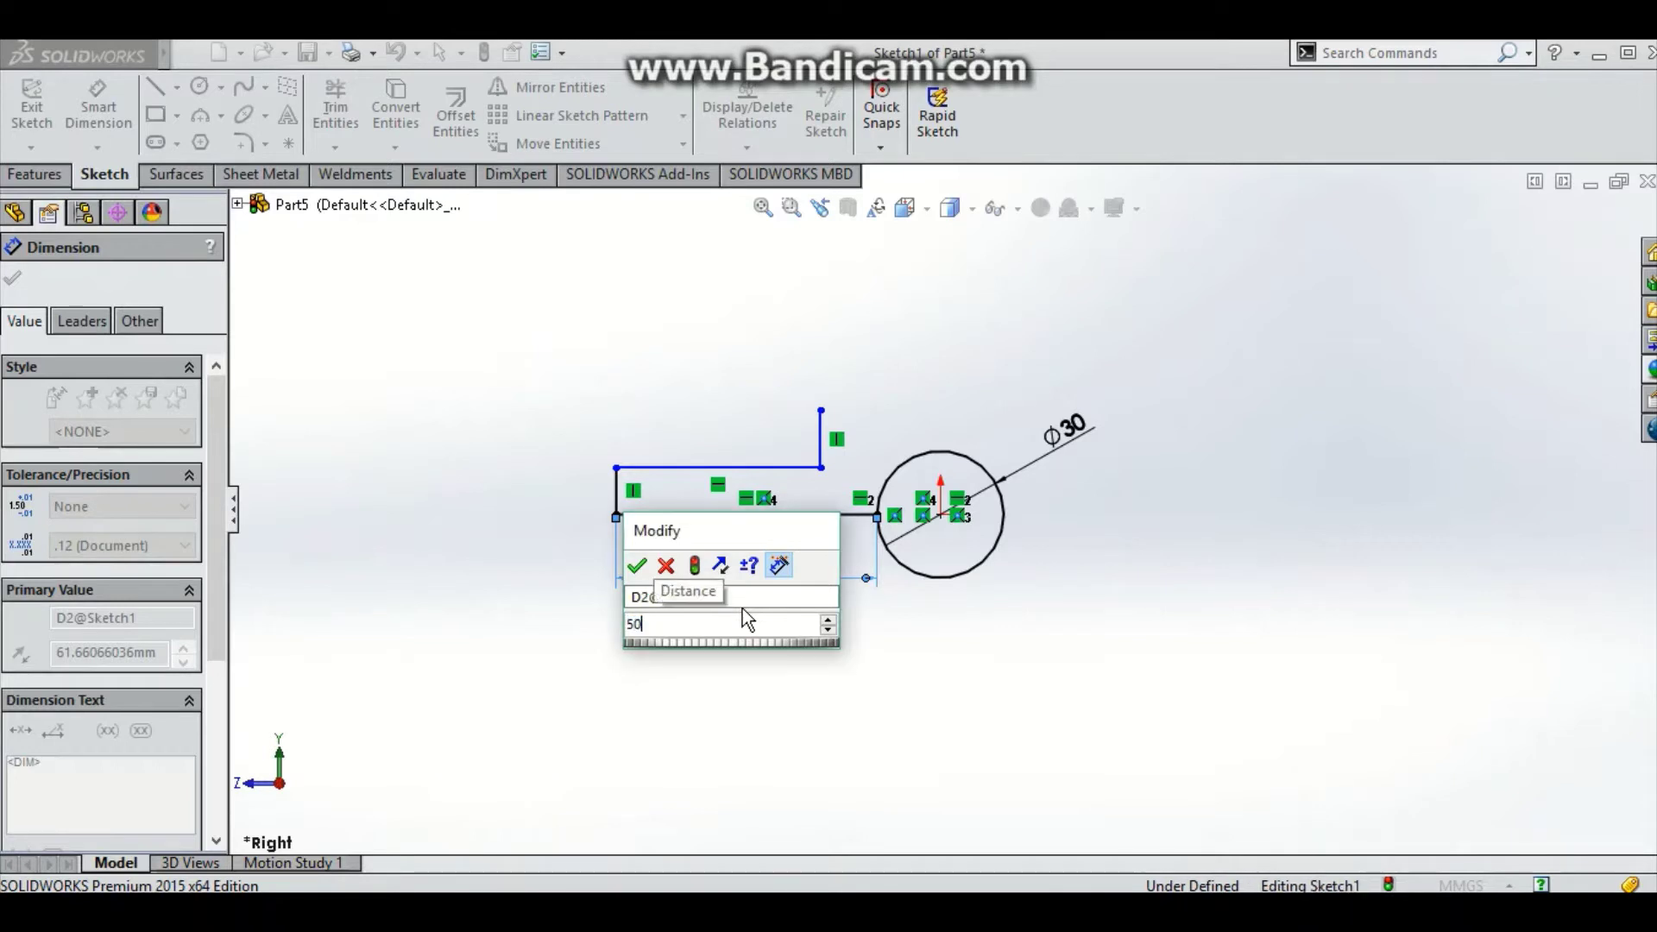
key("Return")
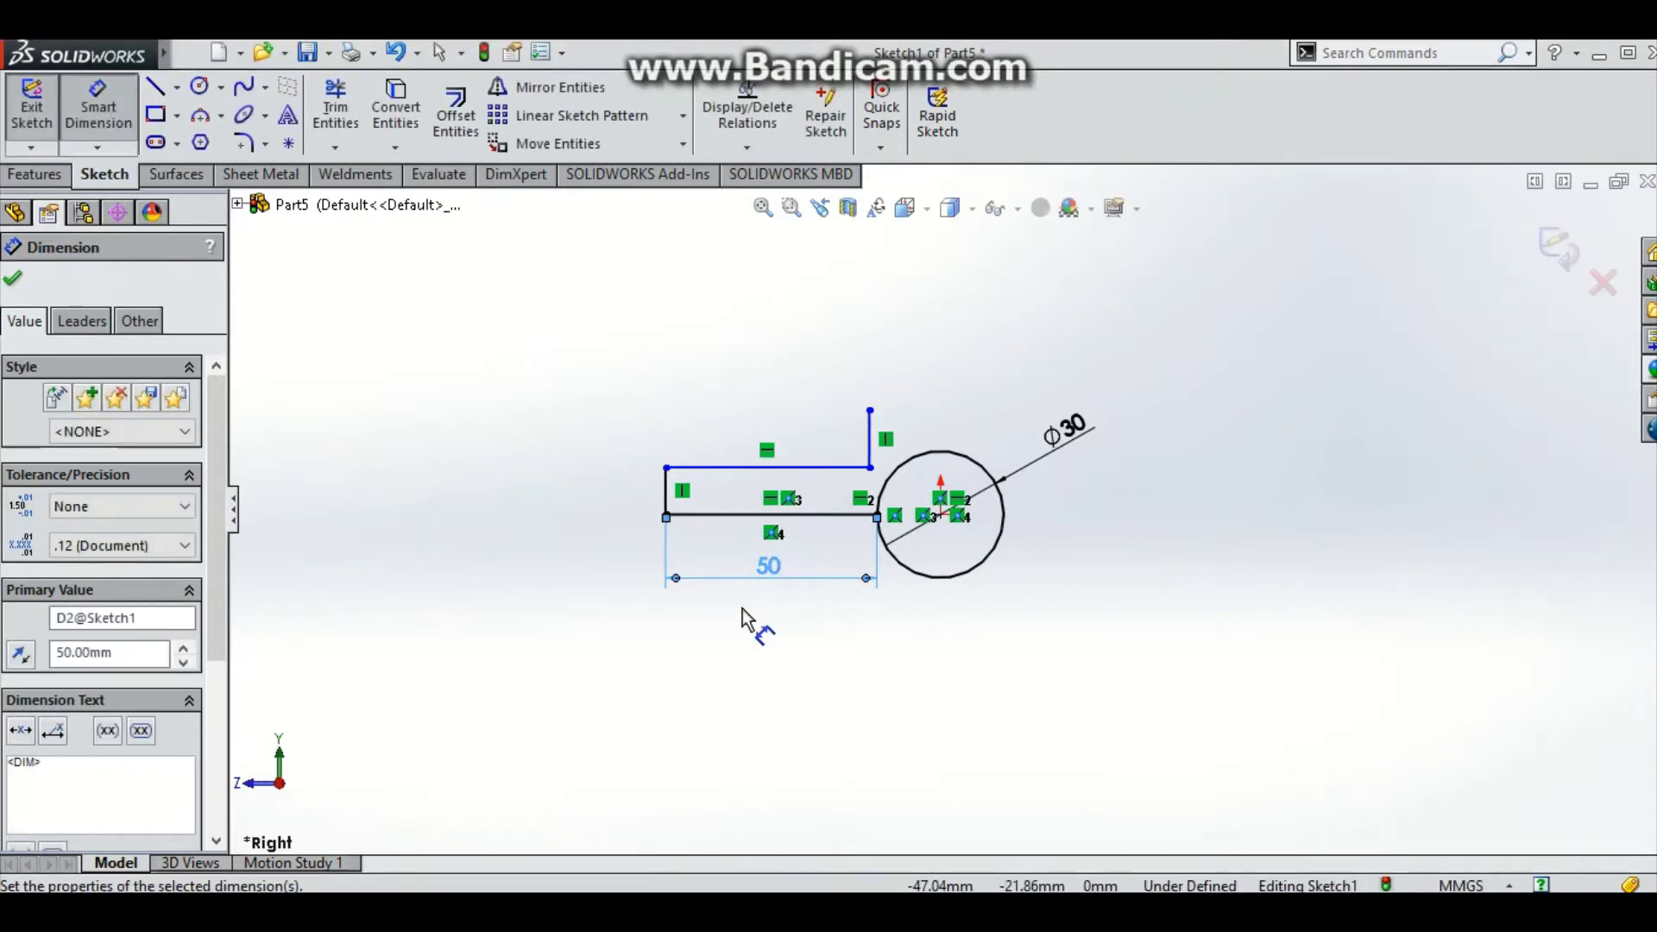
- Dimension both short vertical lines to 10 mm height
left_click(665, 494)
left_click(631, 485)
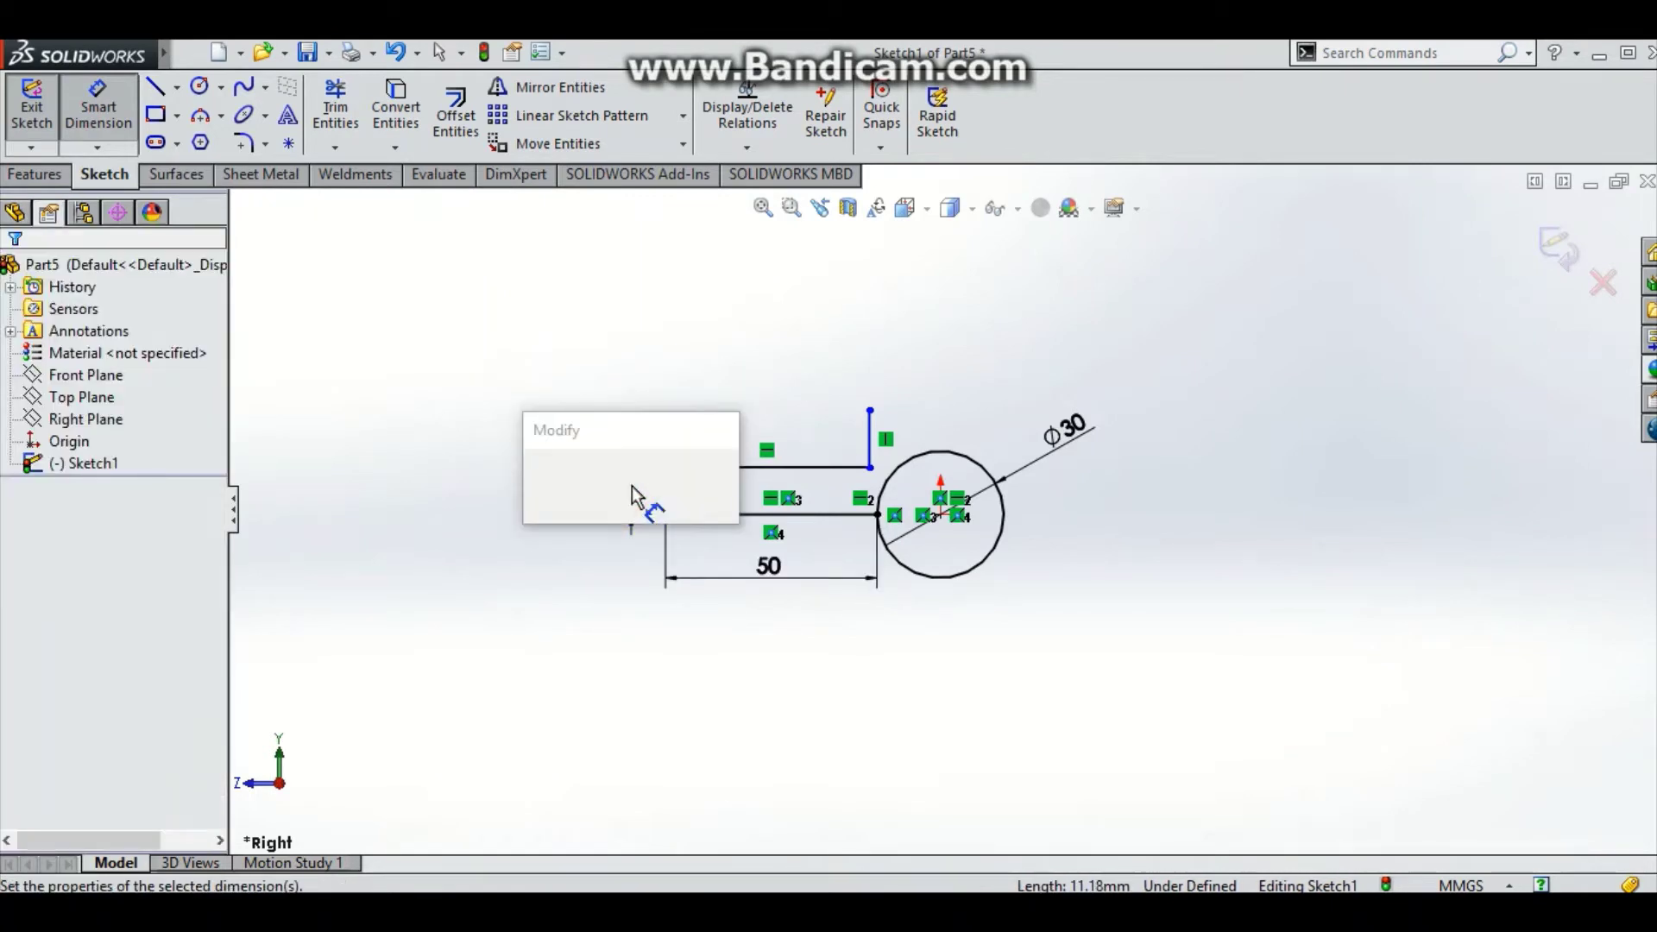
type("10")
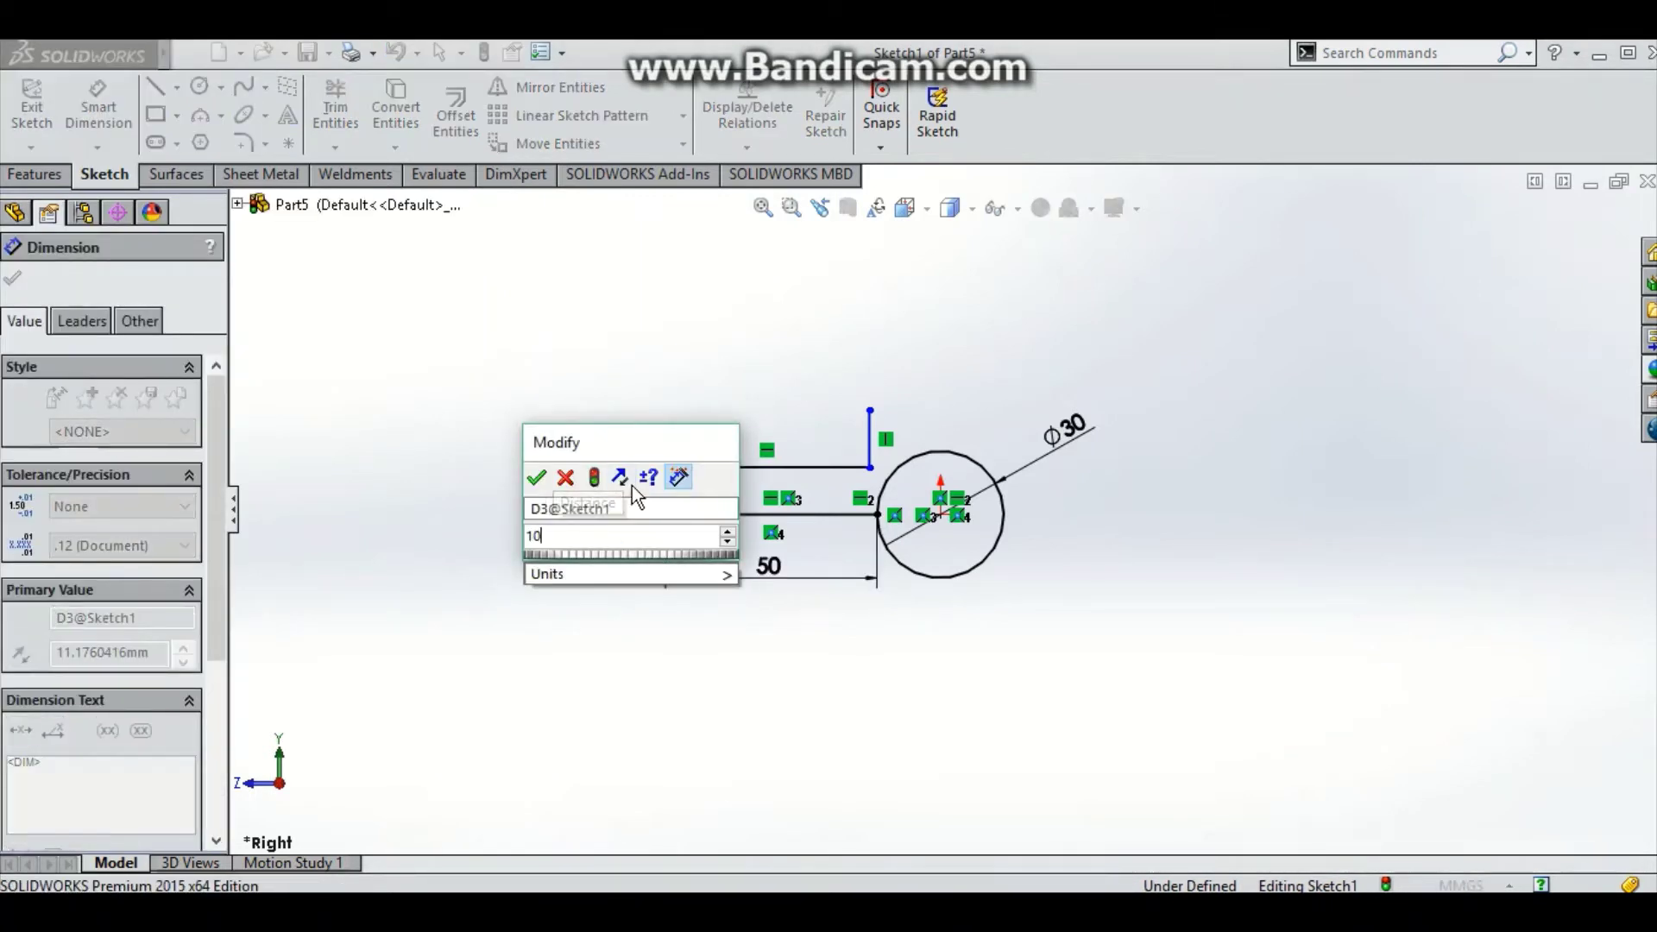
key("Return")
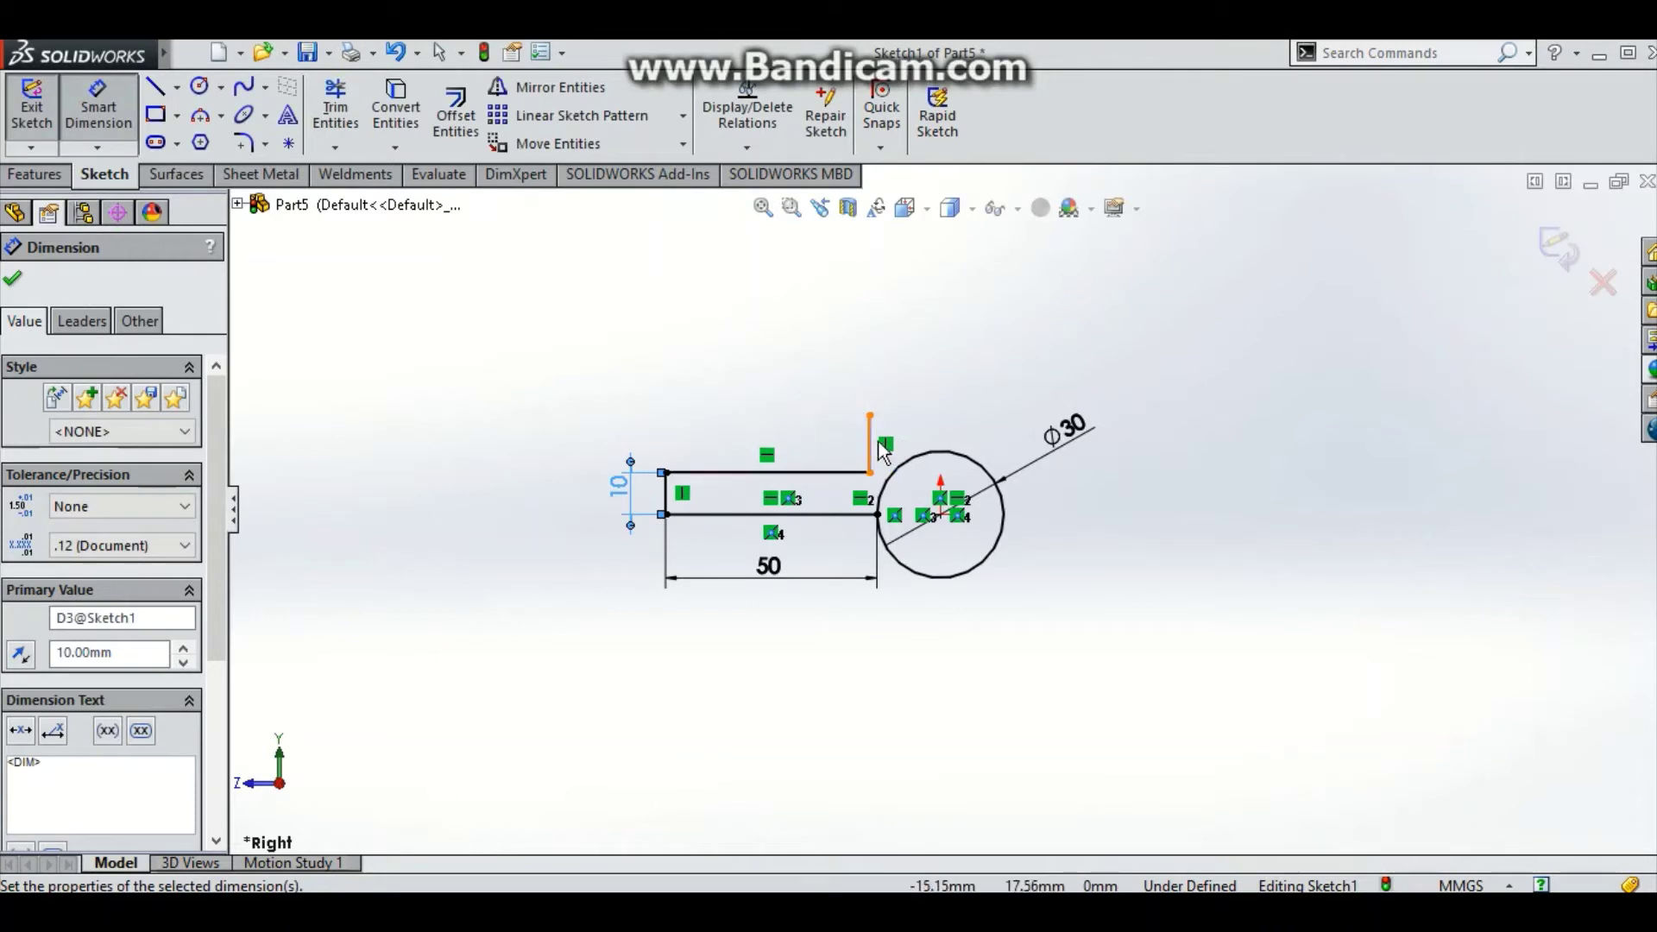
left_click(869, 441)
type("1")
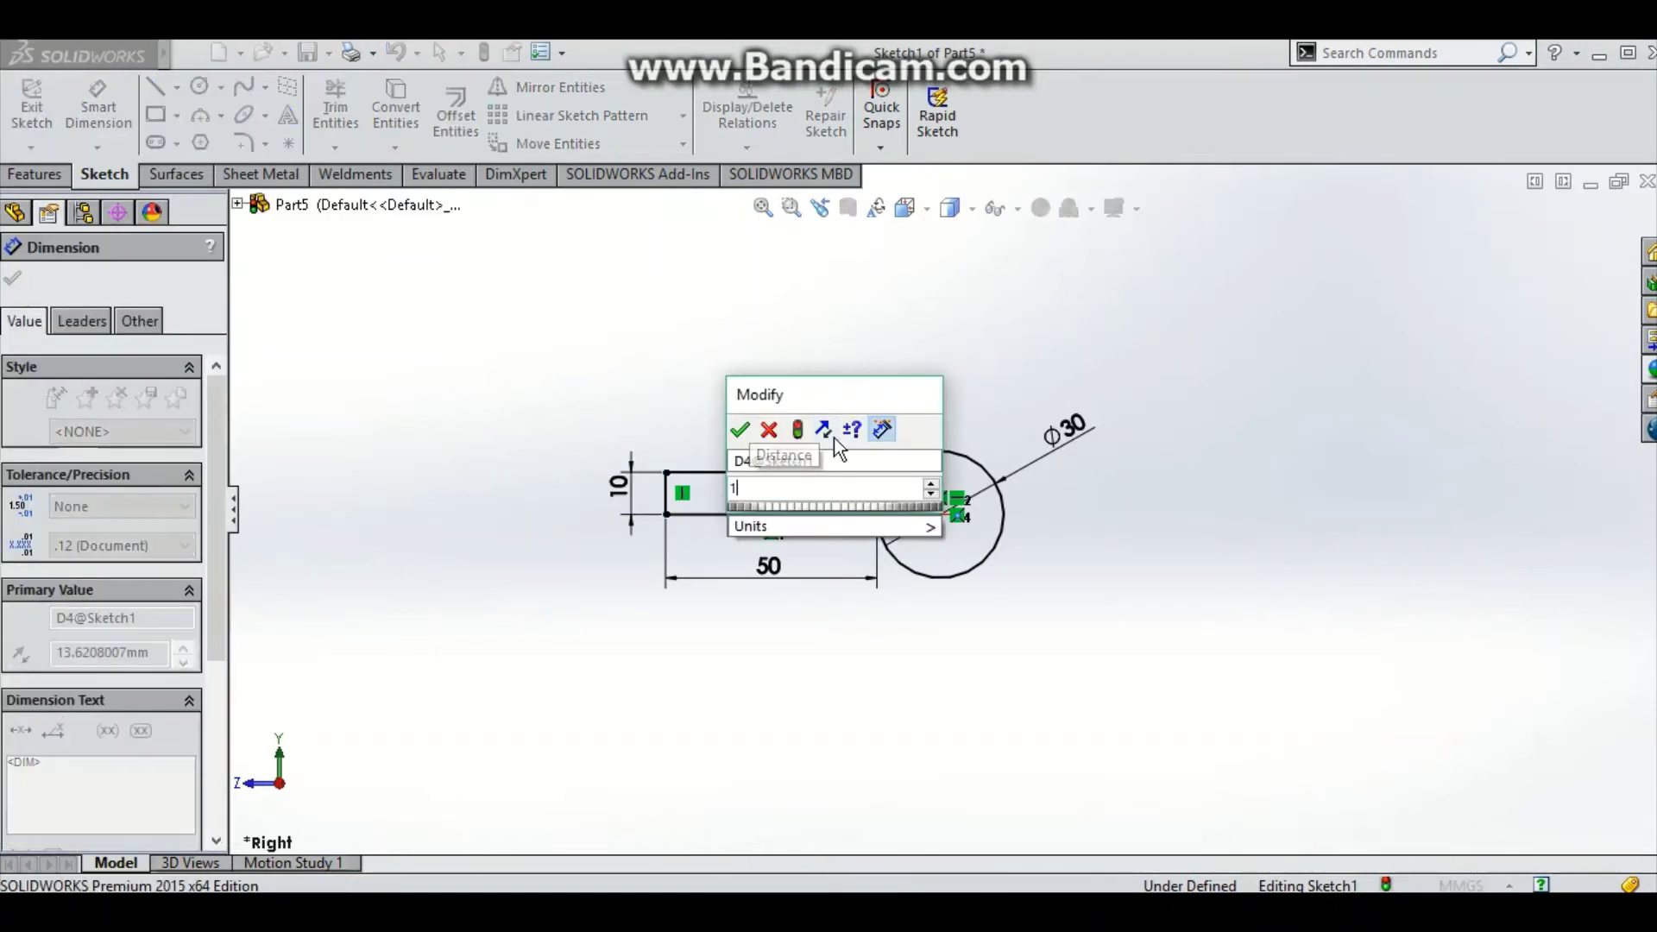
key("Return")
type("10")
key("Return")
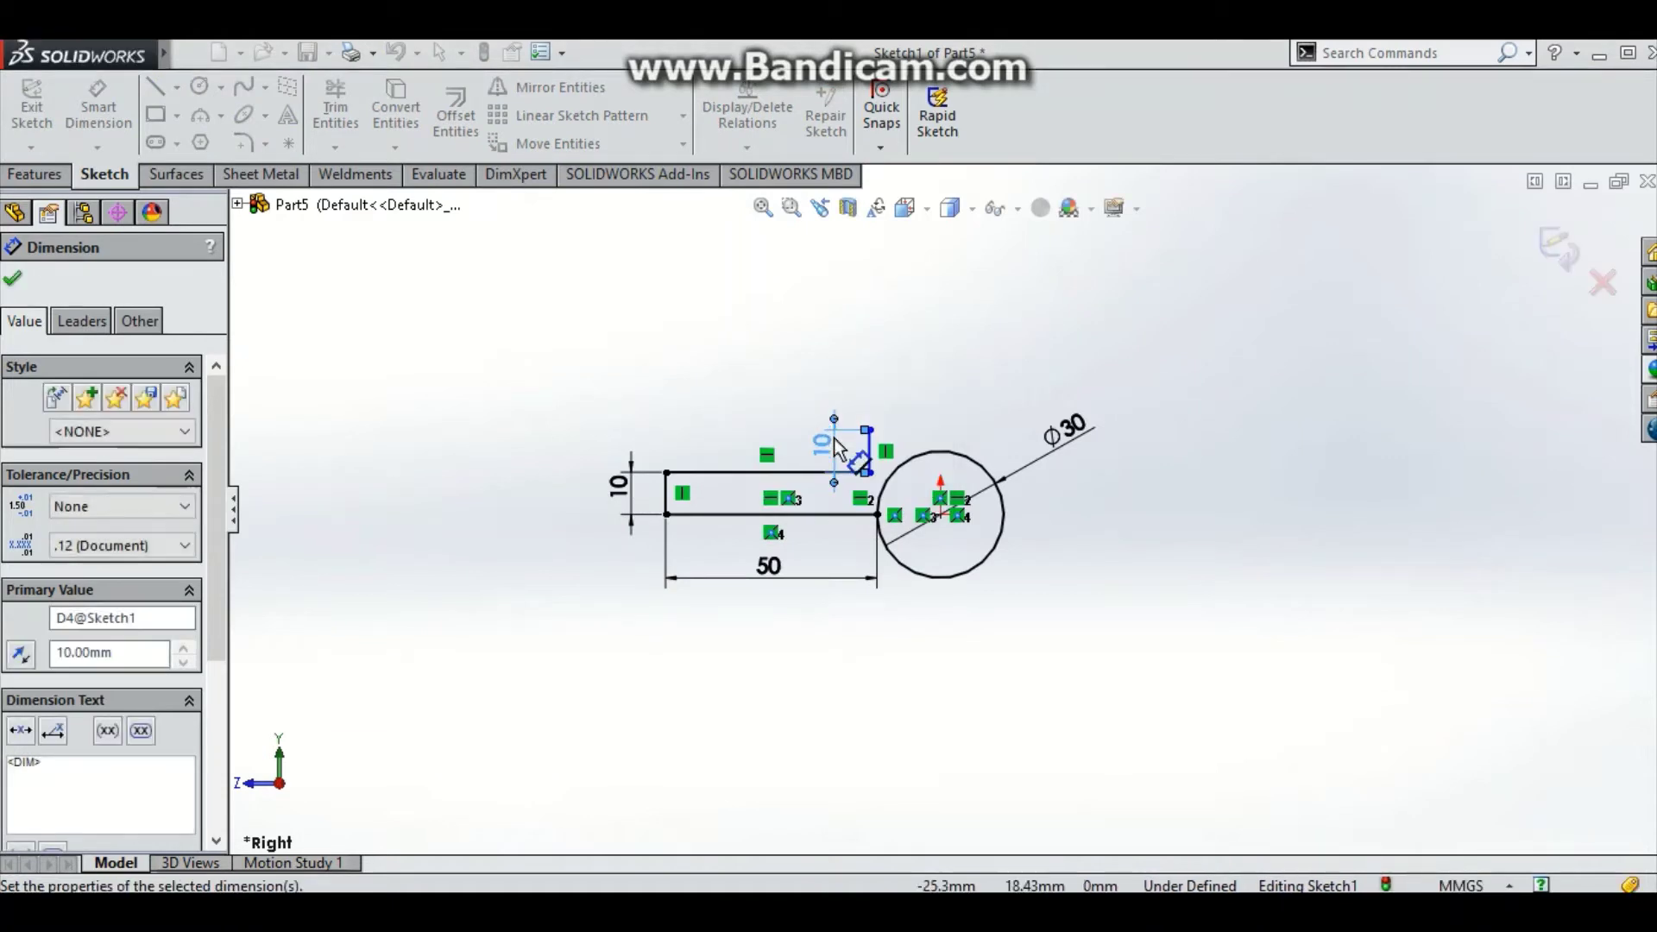
scroll(992, 406, "down", 1)
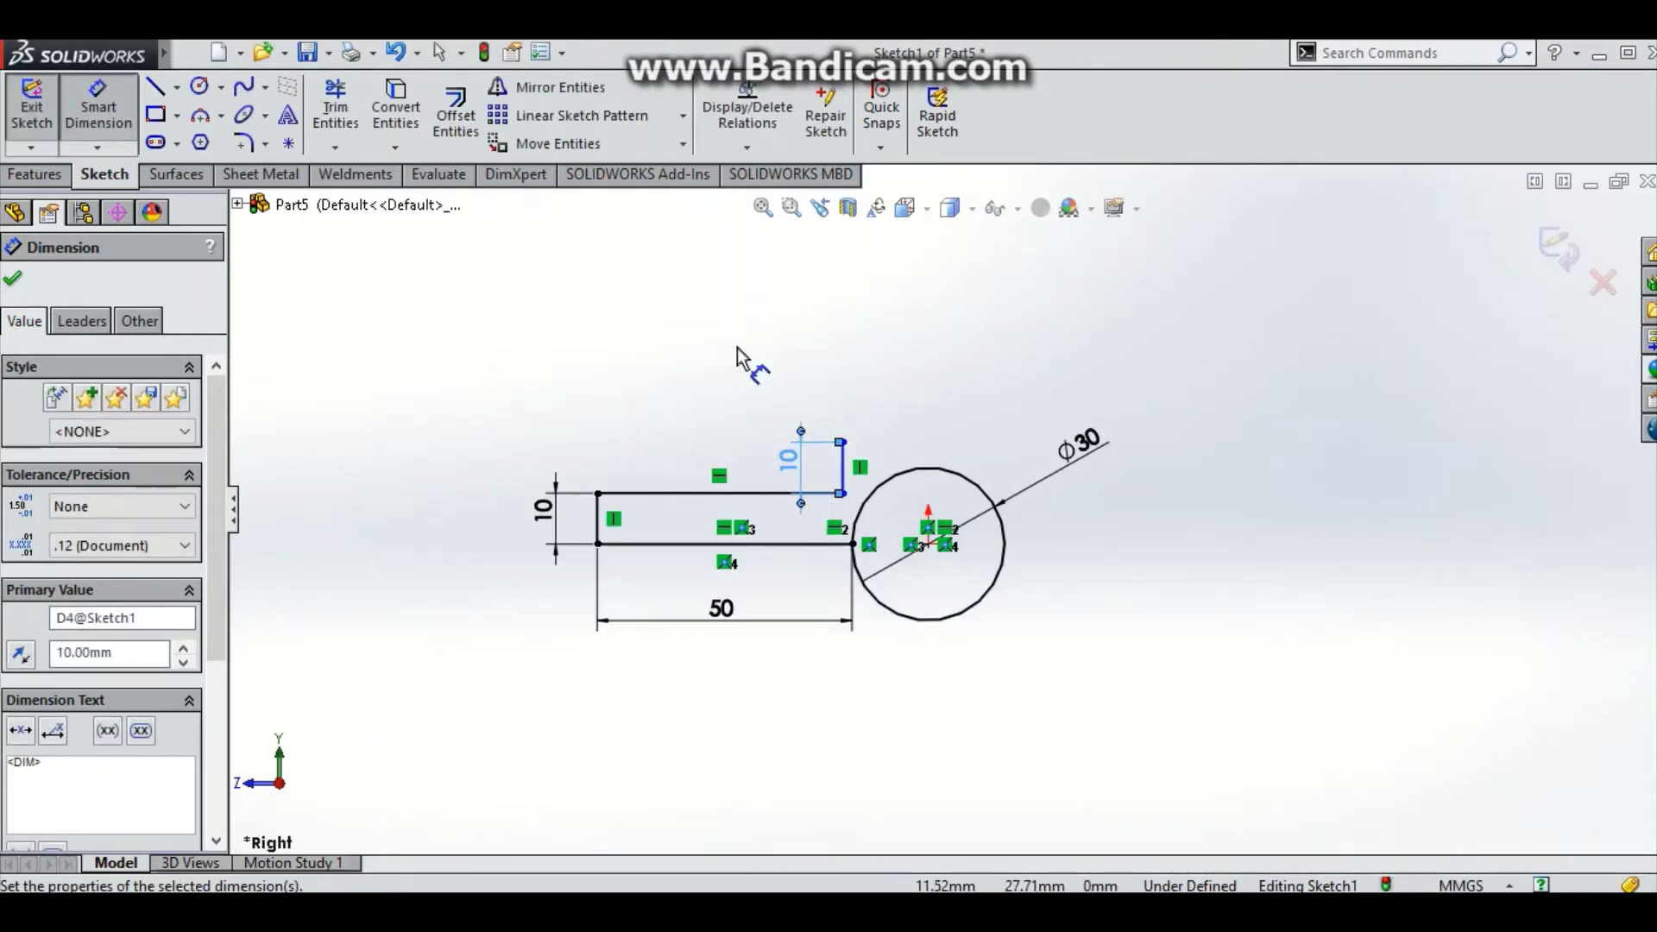
left_click(13, 281)
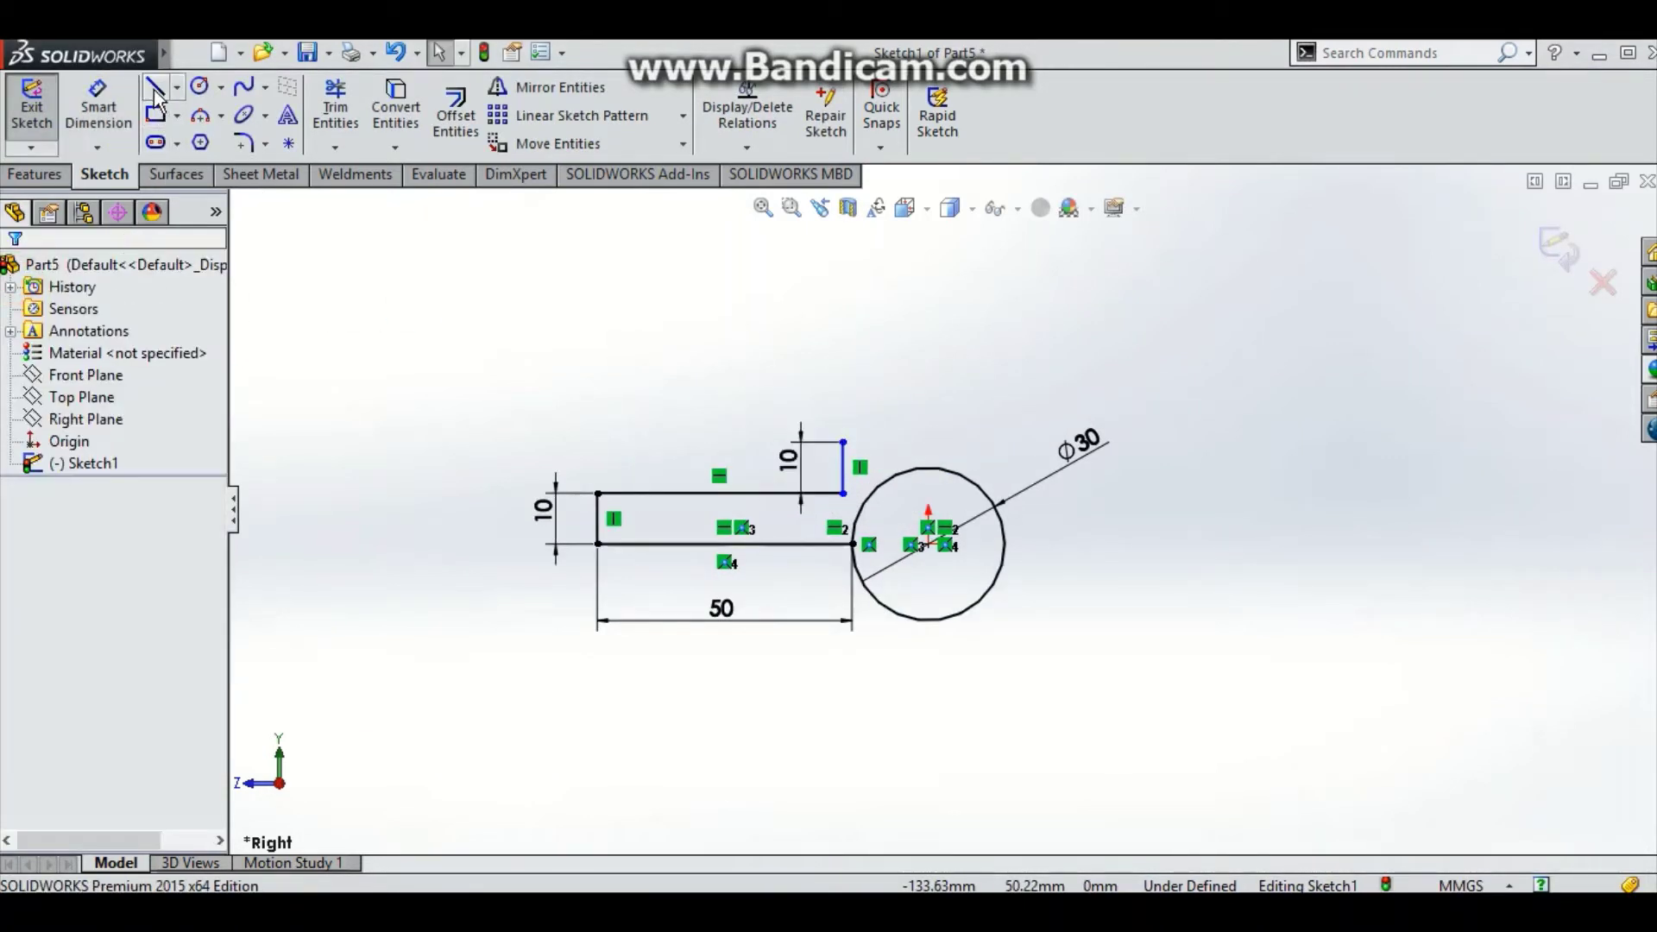
- Draw the angled arm line, top horizontal edge and right vertical side down to circle-centre level
left_click(843, 442)
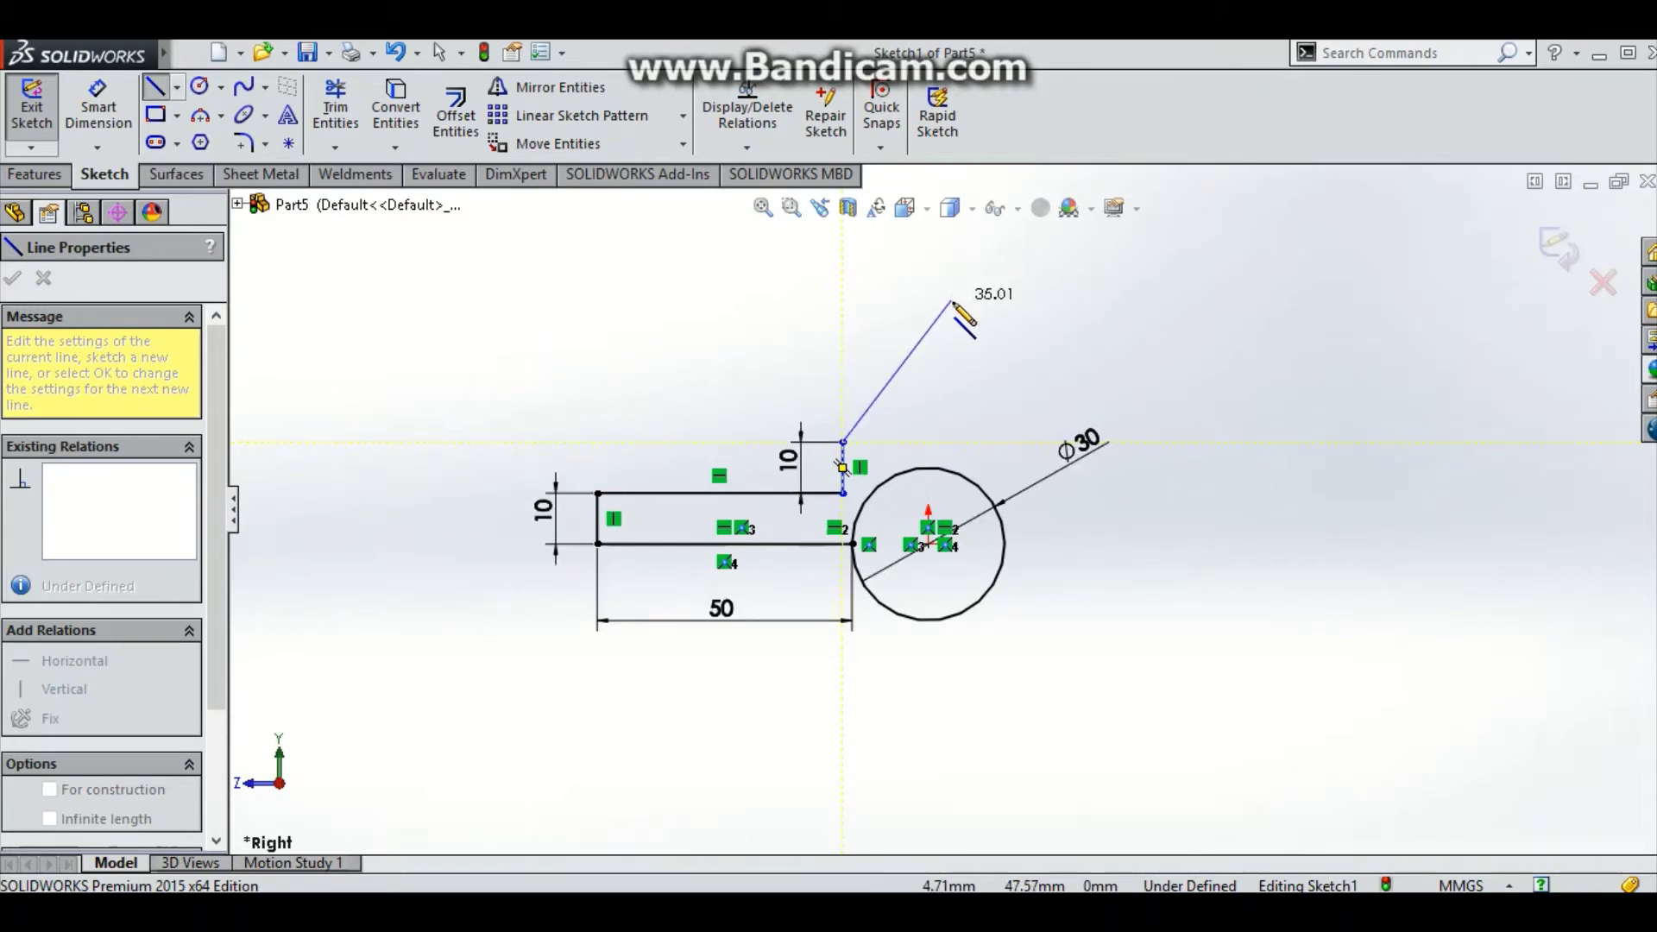
left_click(951, 300)
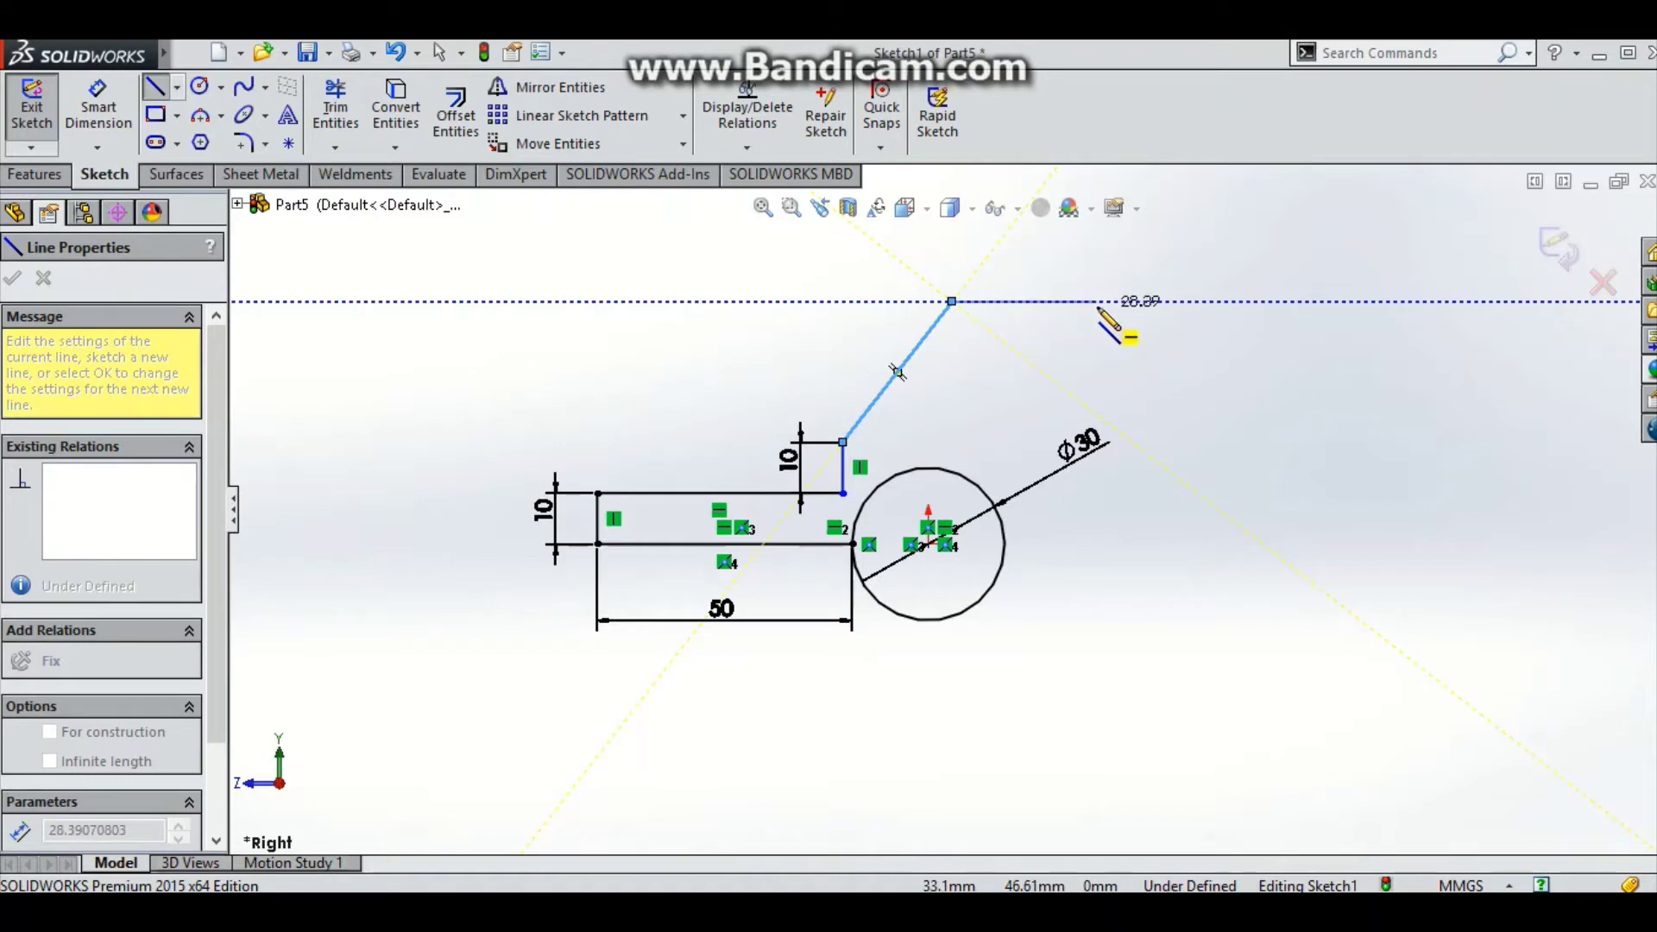
left_click(1096, 302)
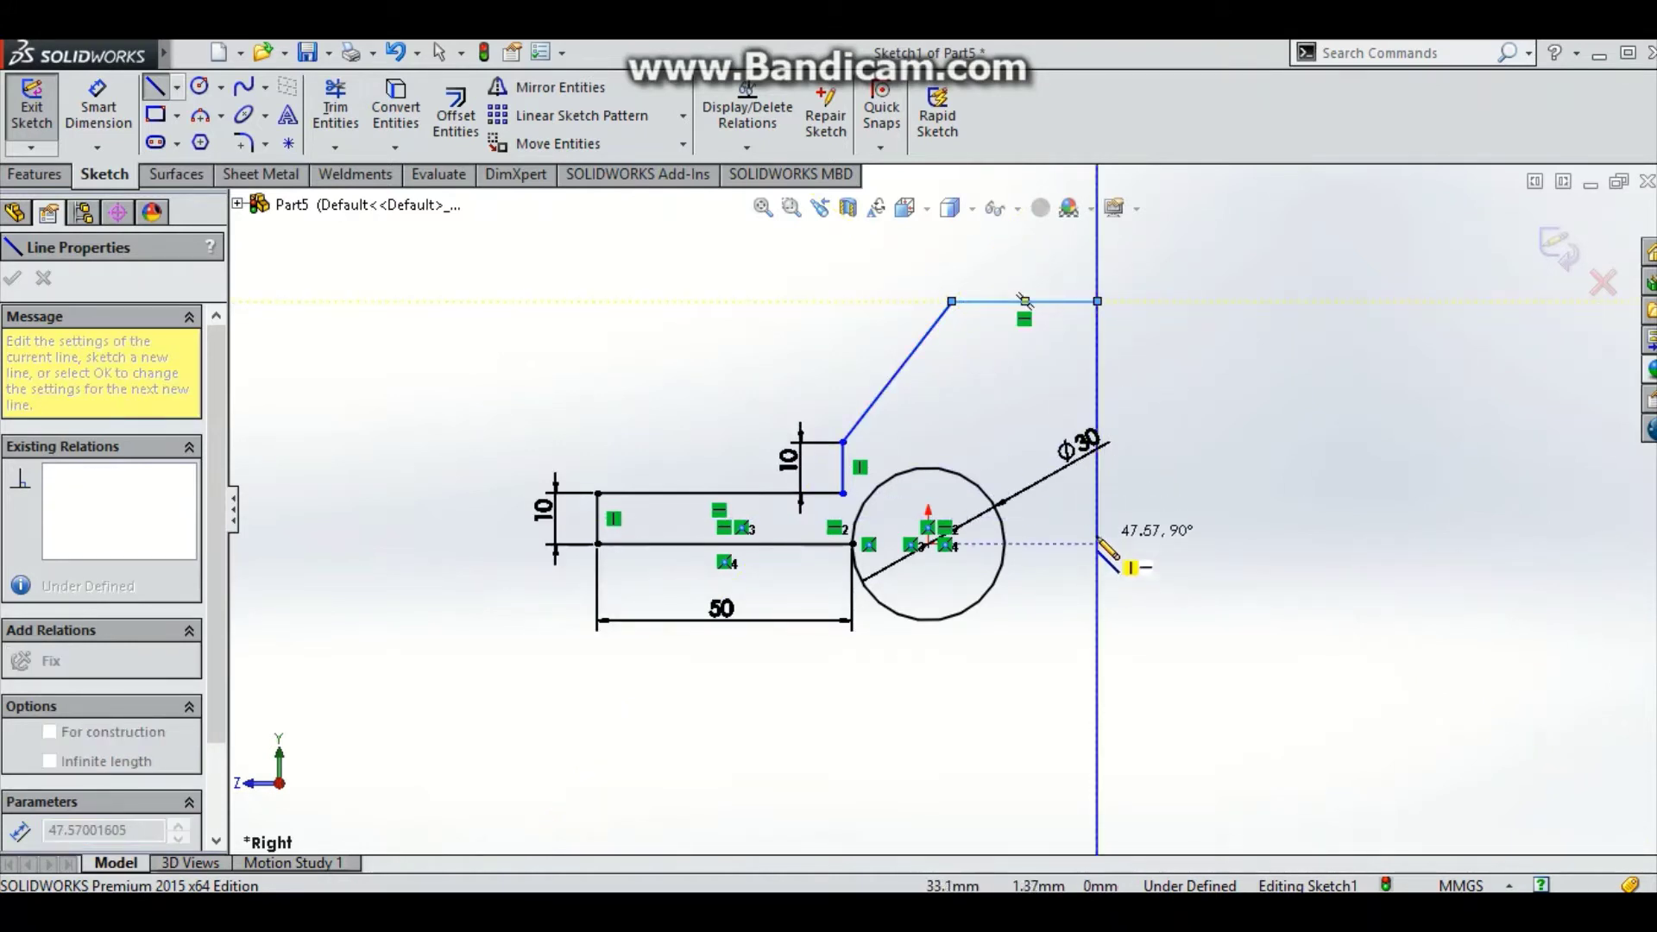
left_click(1096, 543)
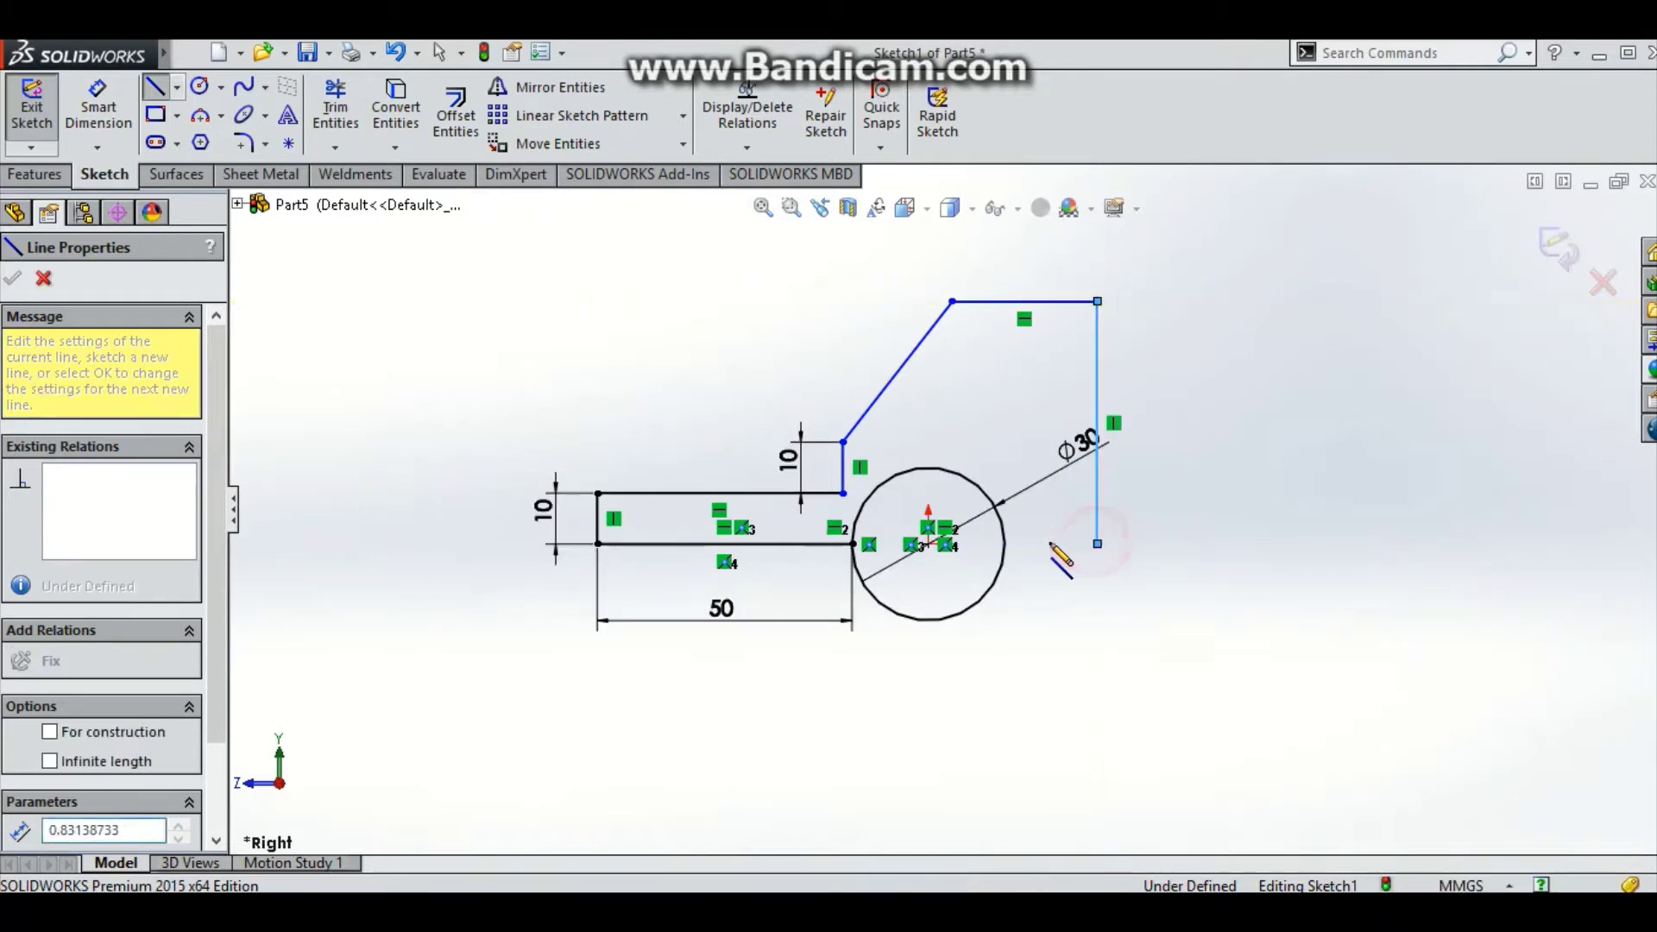
right_click(1212, 432)
left_click(1247, 441)
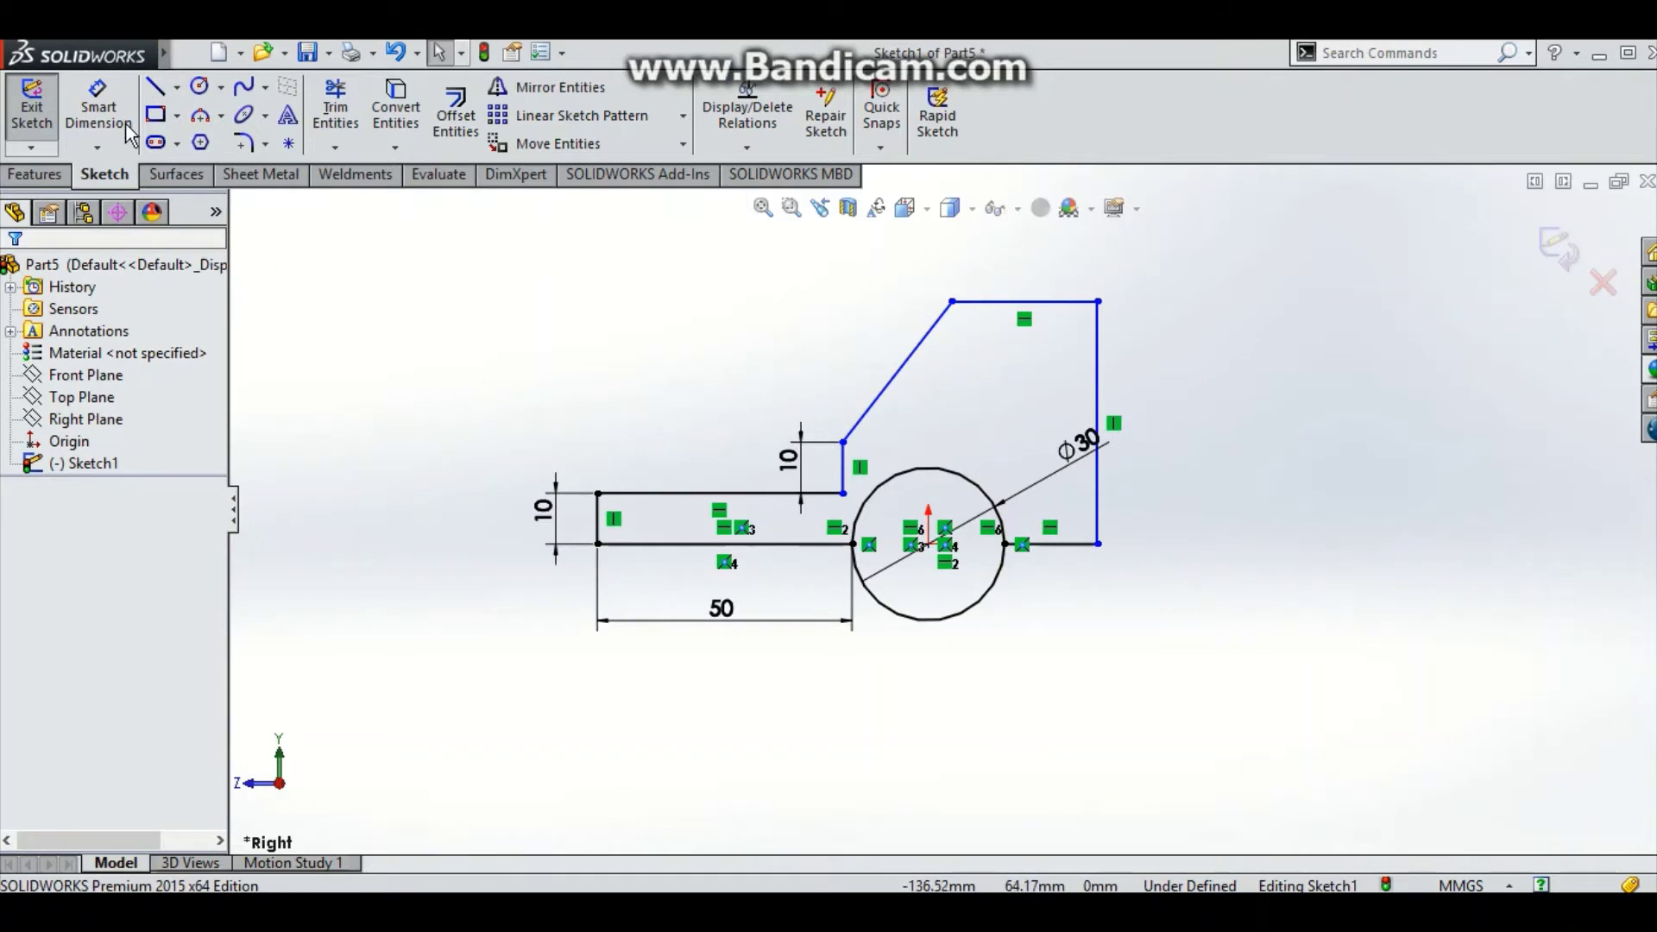
- Dimension the angled arm line to 35 mm and the slot's upper edge to 45 mm
left_click(98, 108)
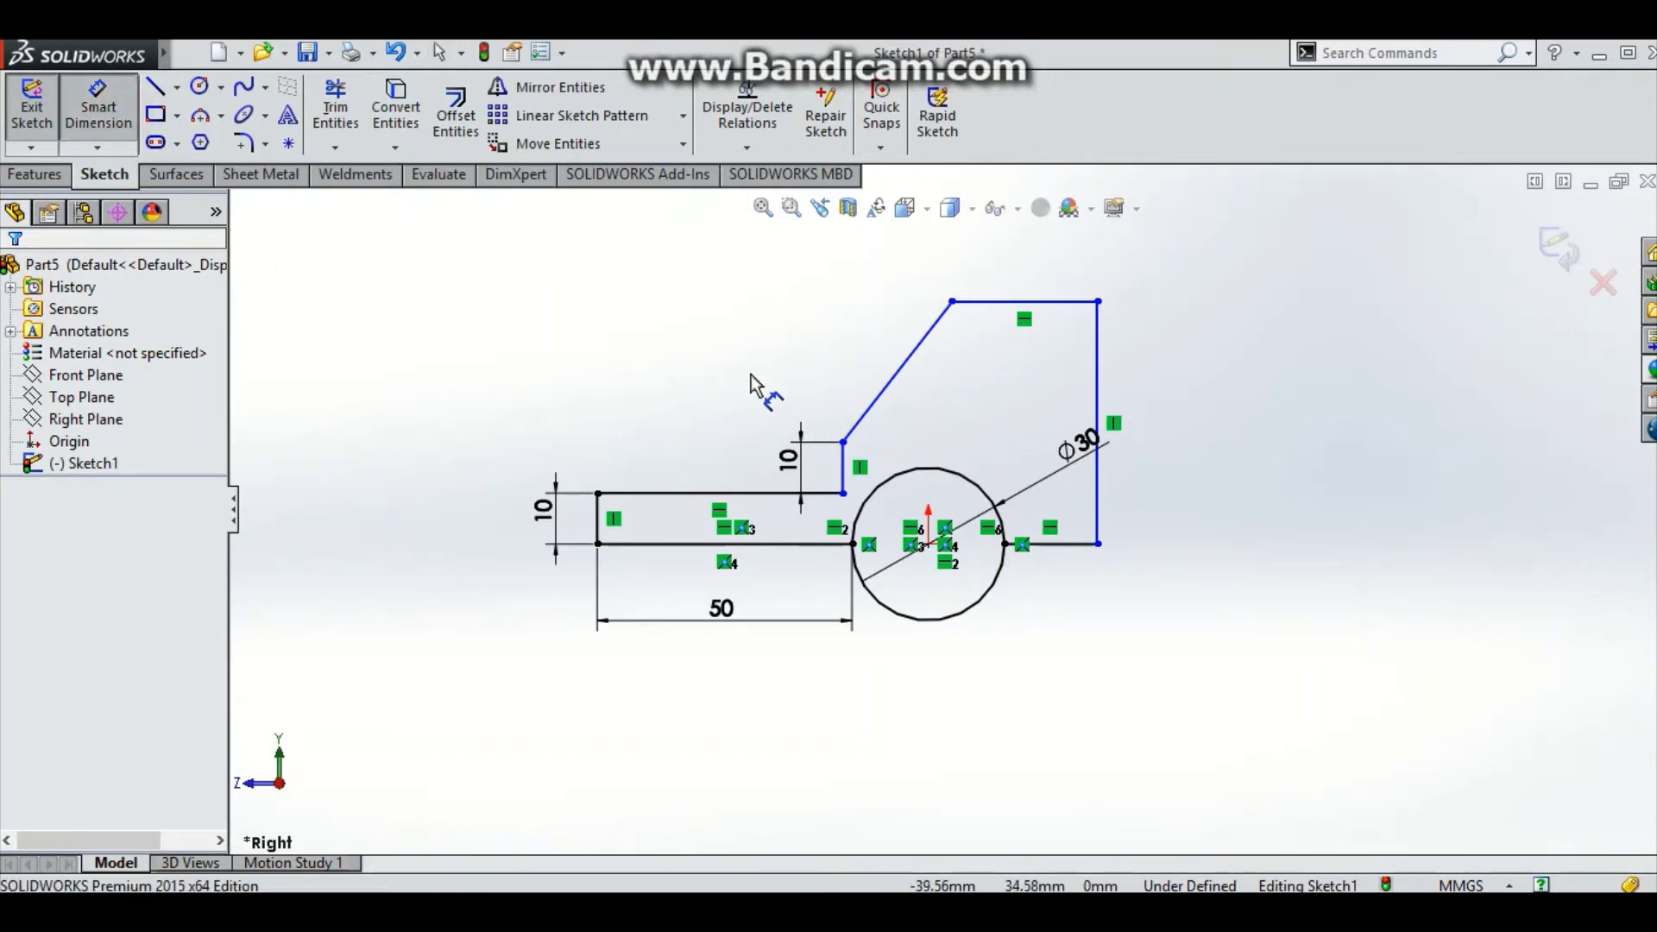
left_click(891, 380)
left_click(871, 364)
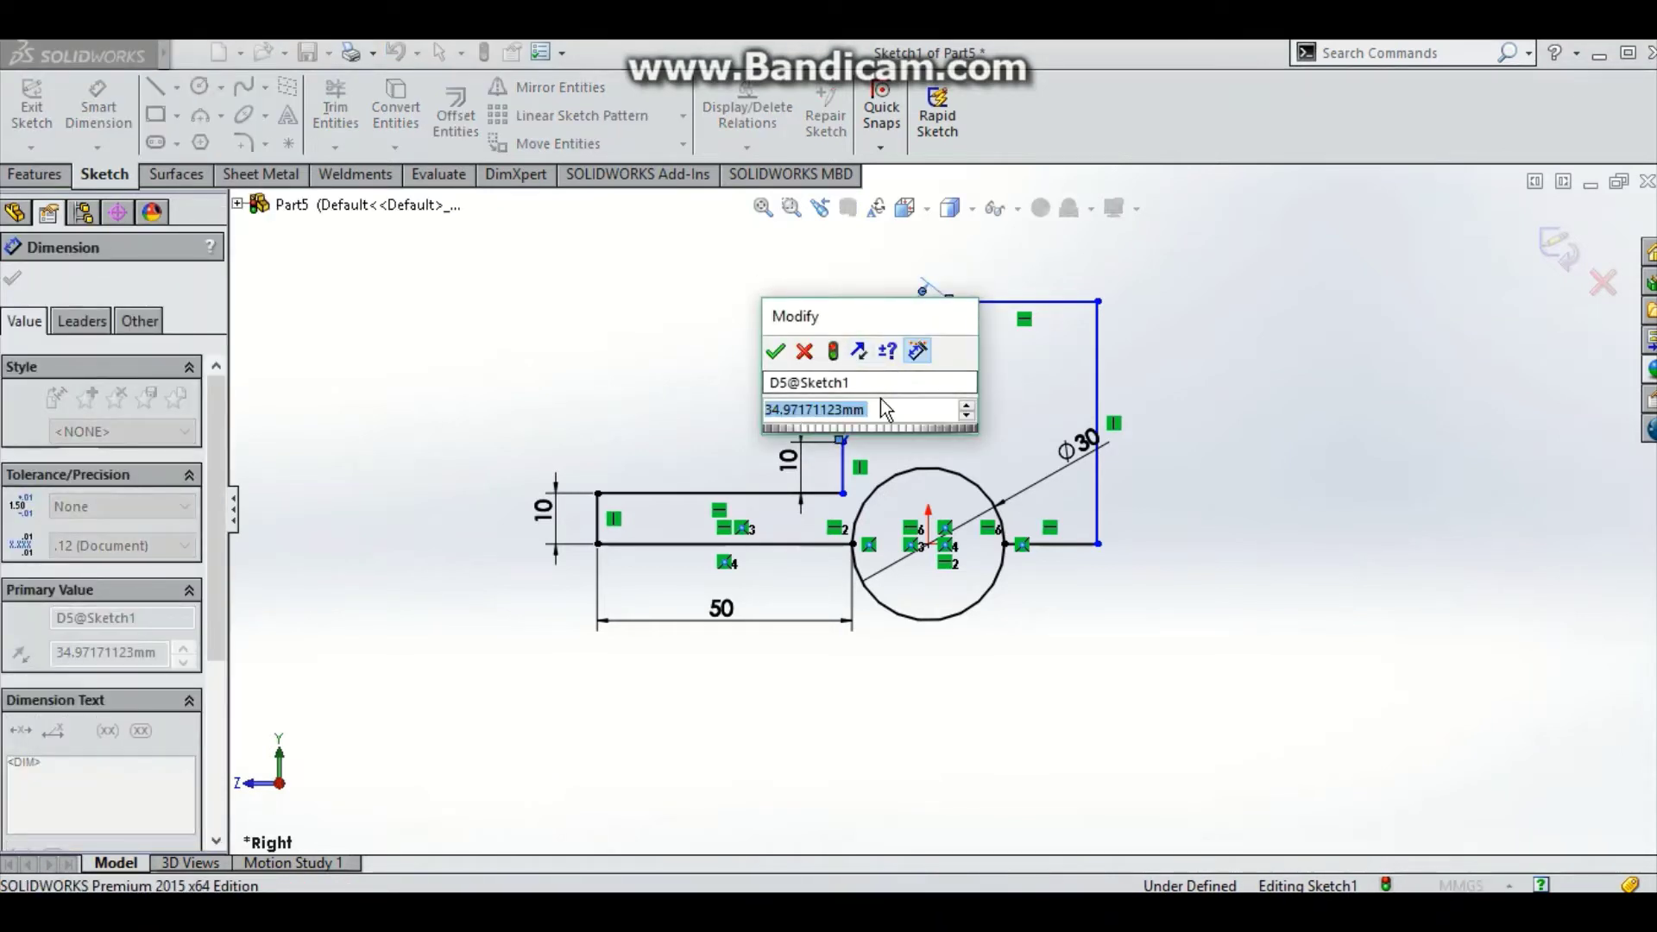
type("35")
key("Return")
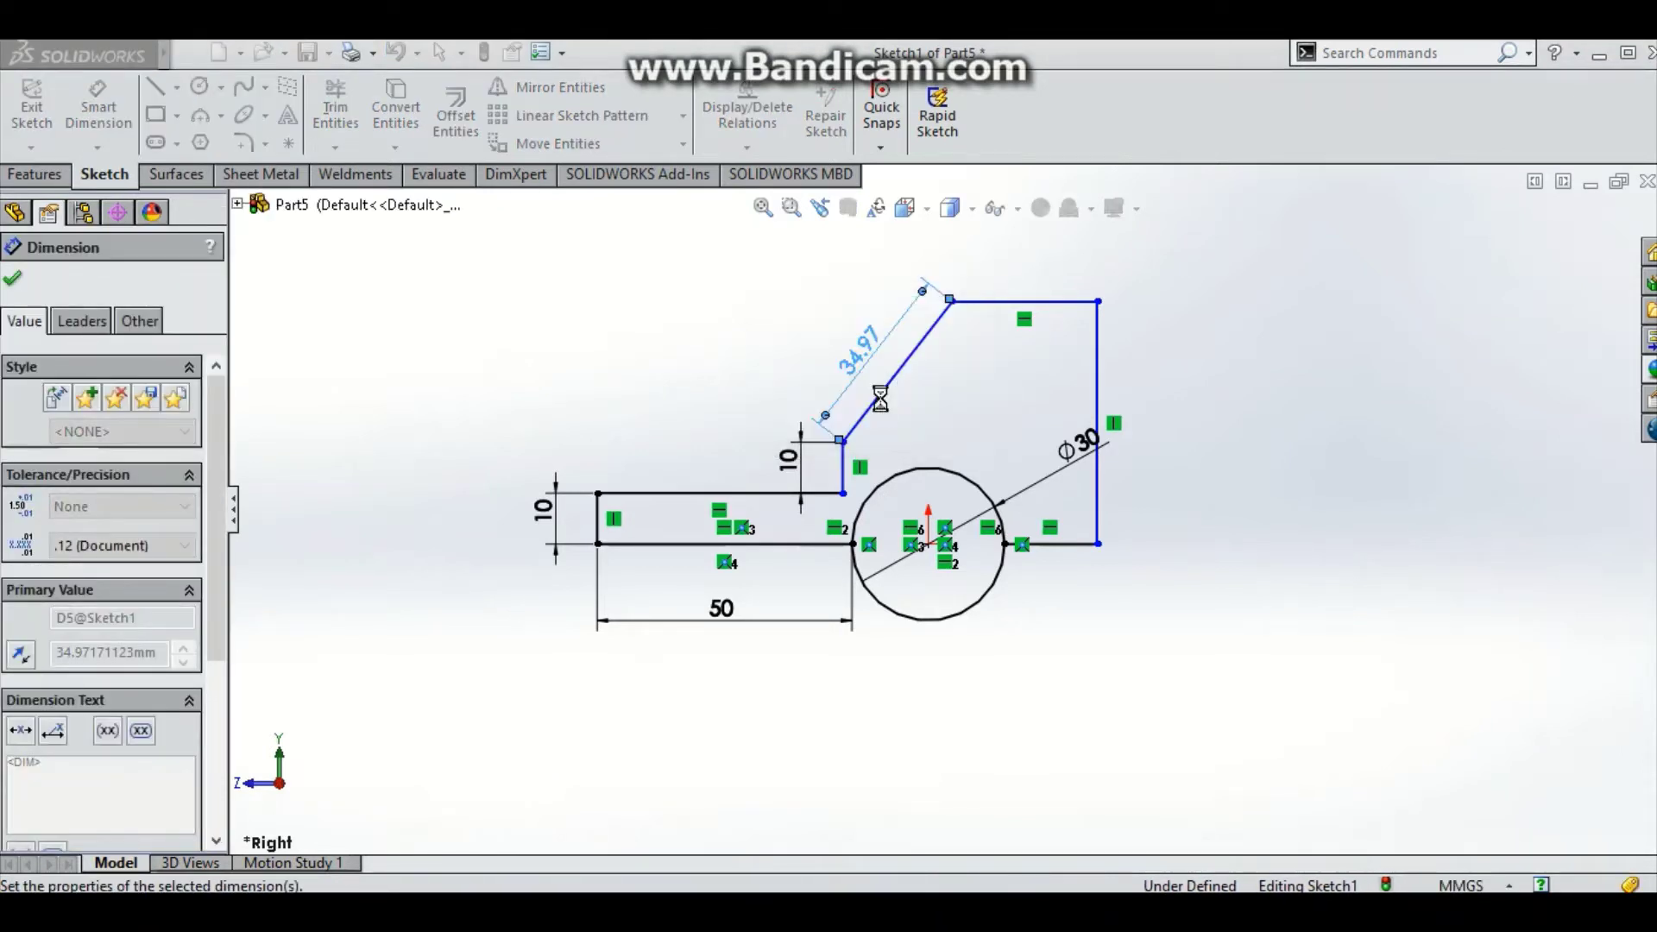
left_click(730, 493)
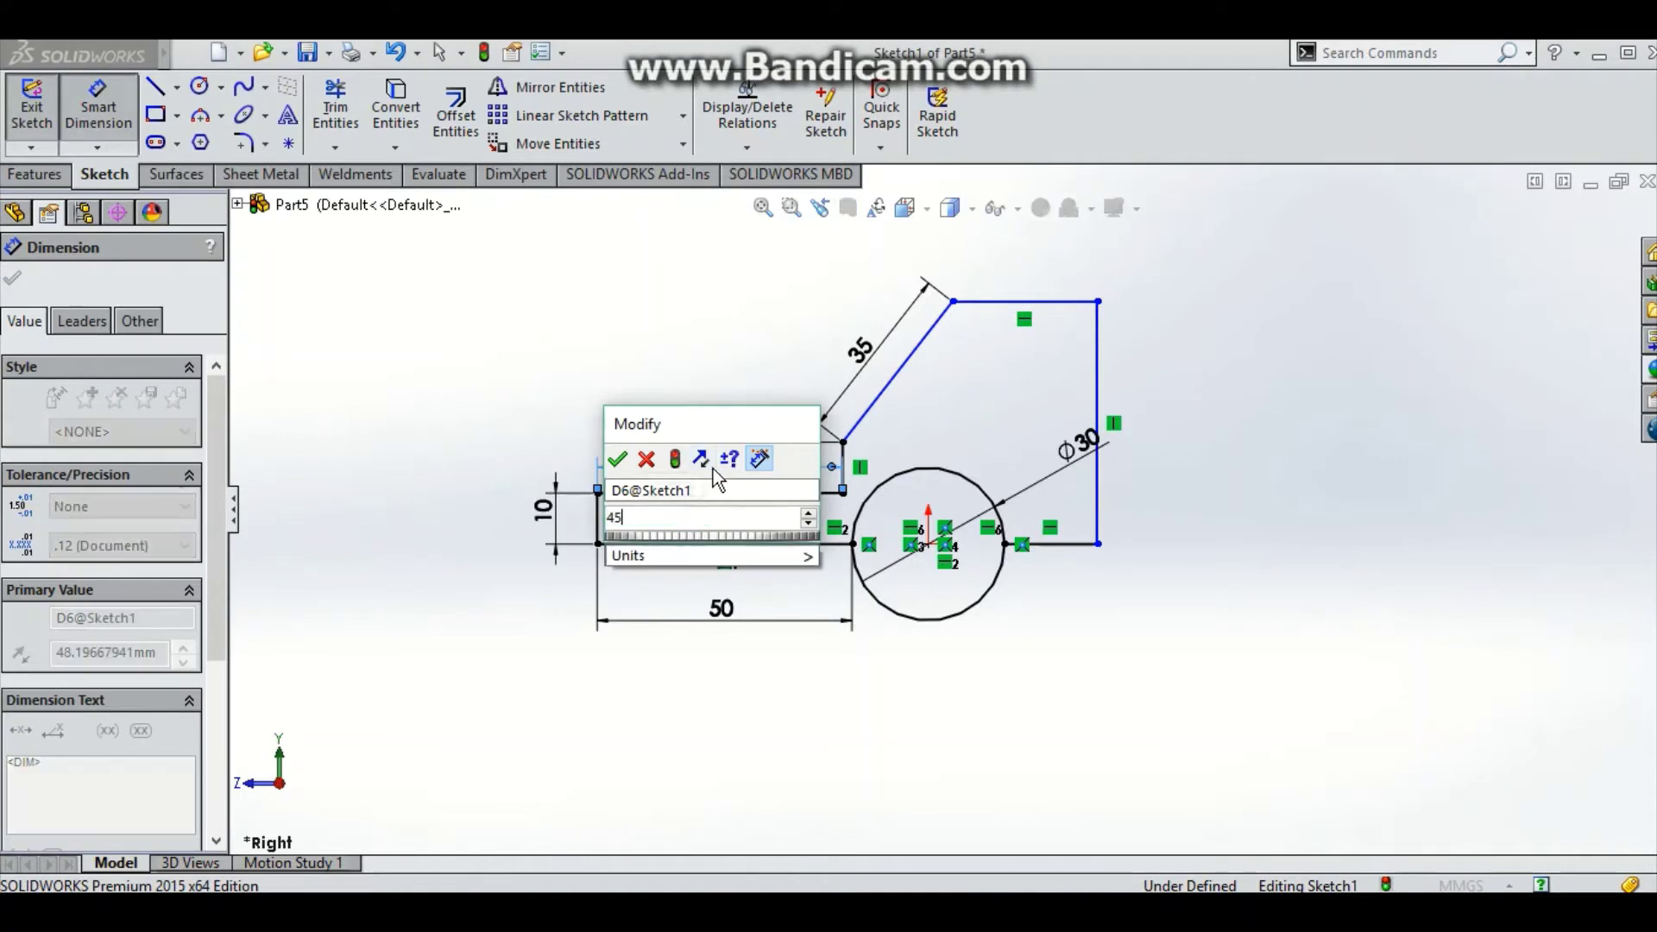
type("45")
key("Return")
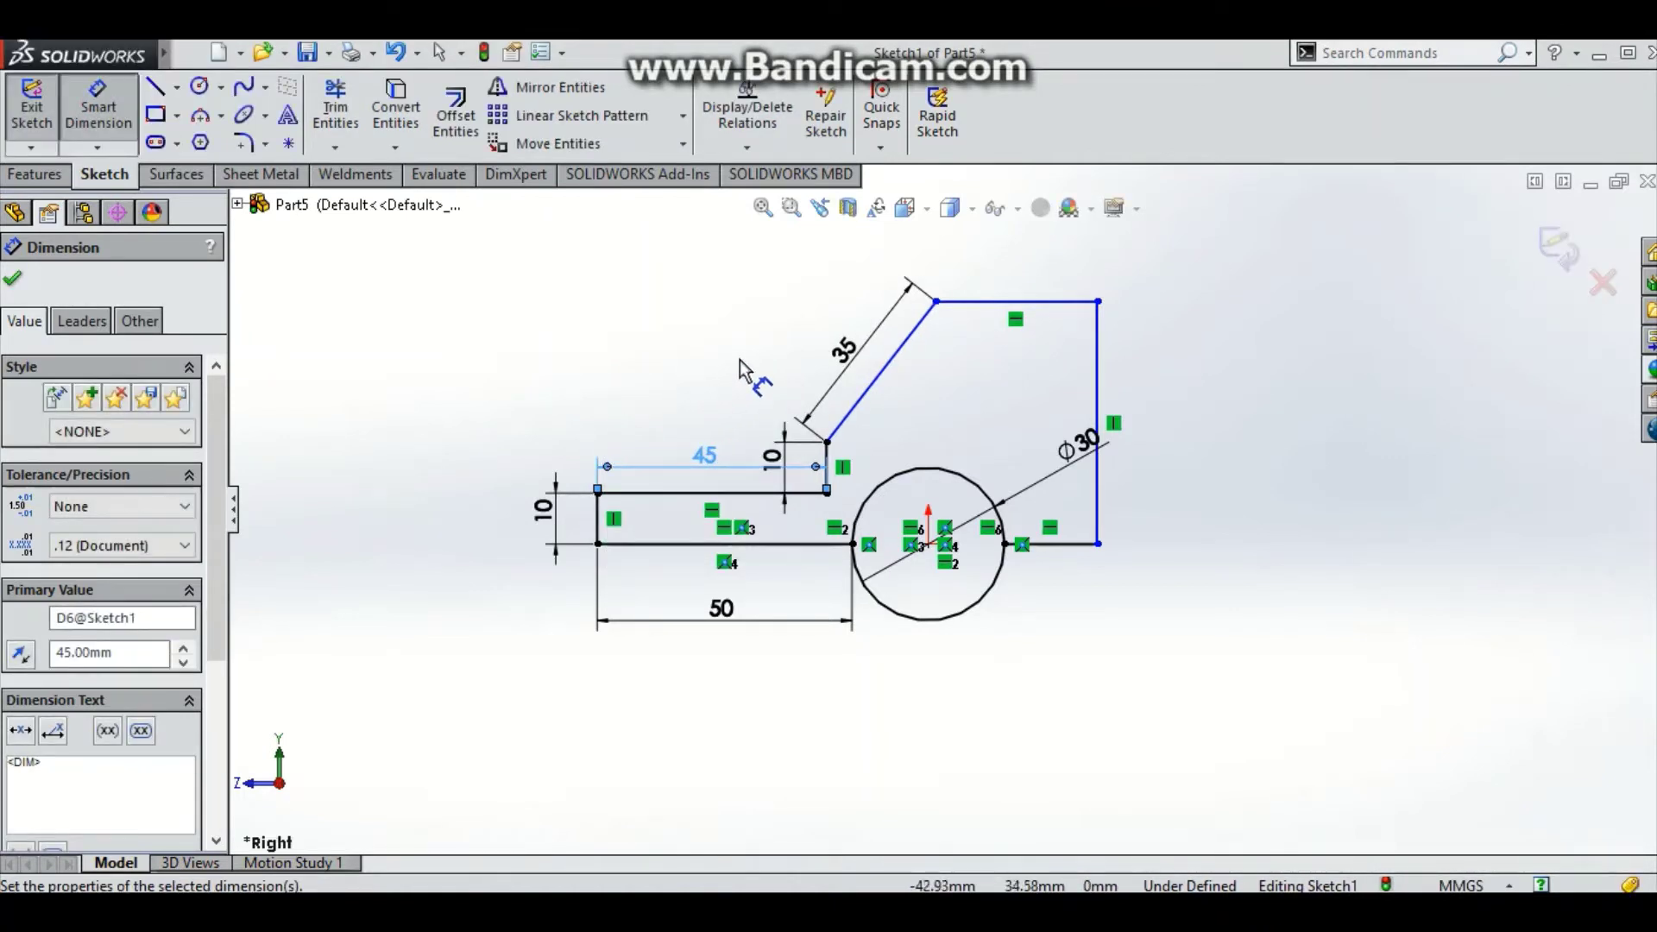
- Set the arm angle to 150° and the top edge length to 30 mm
left_click(826, 470)
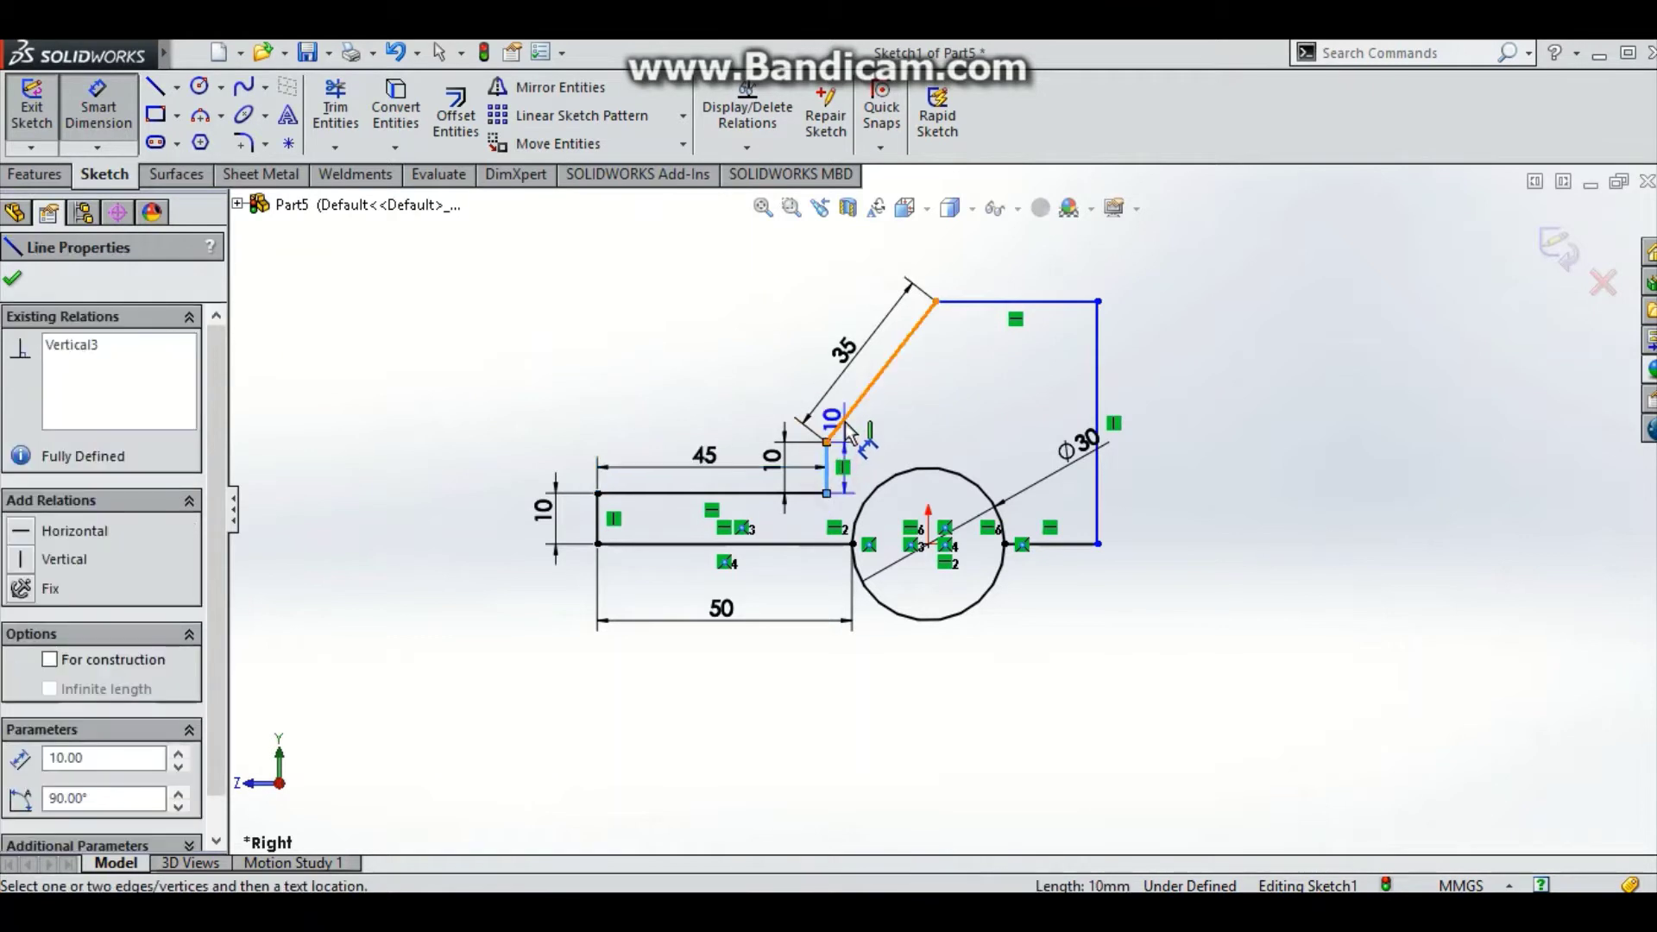
left_click(848, 426)
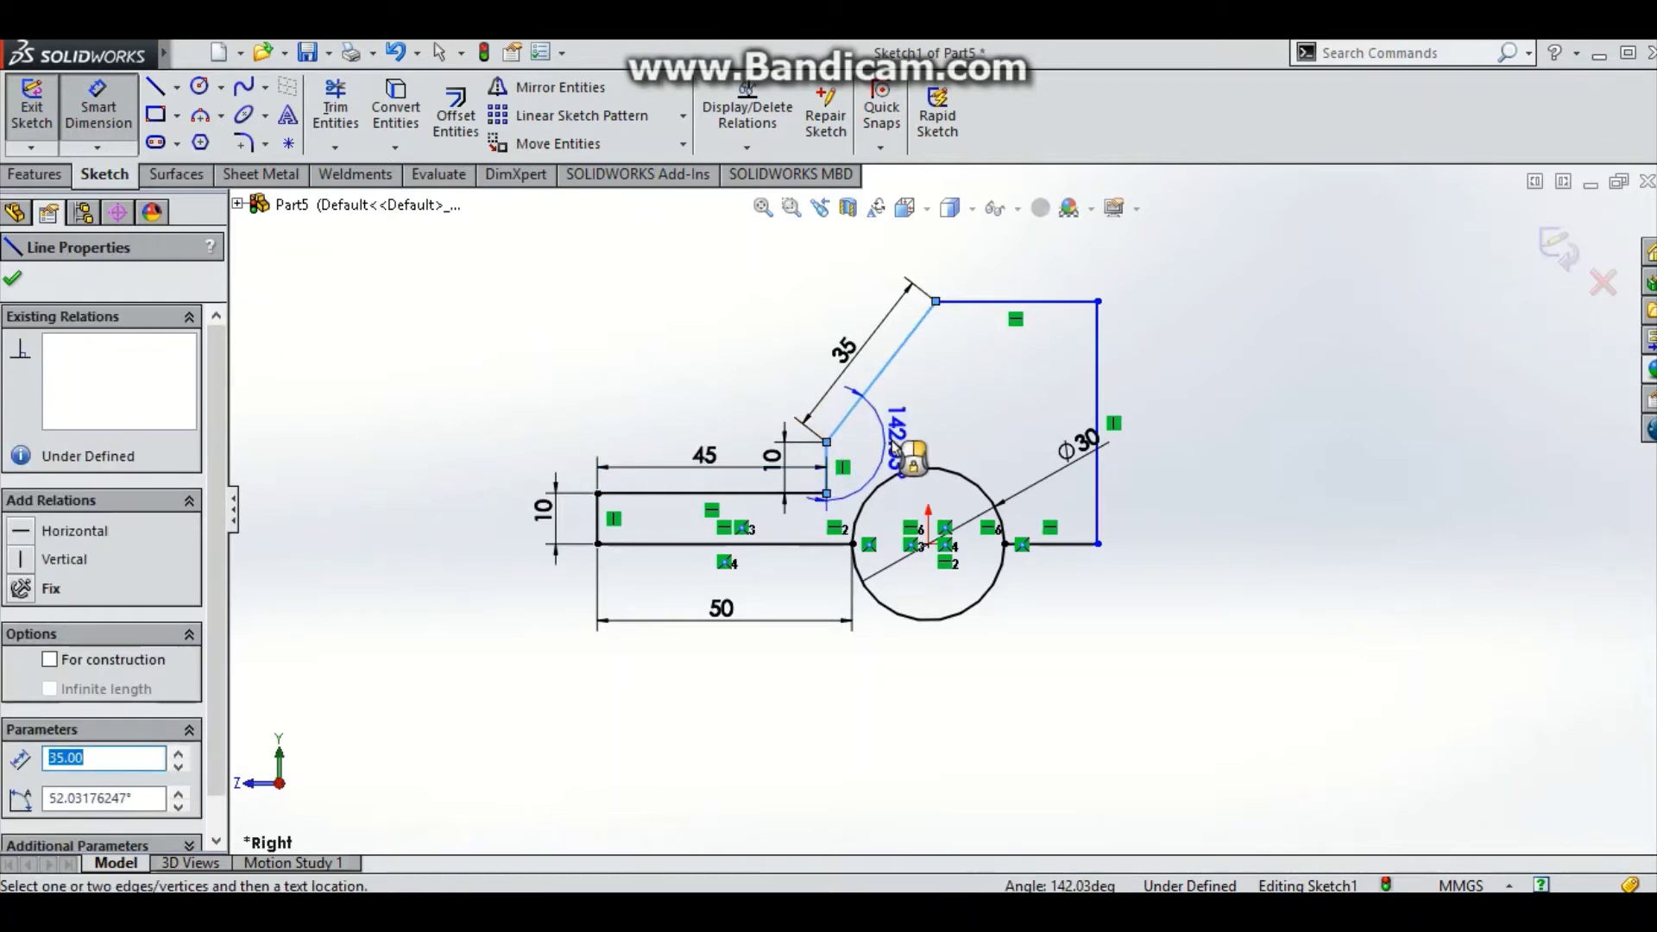
left_click(897, 442)
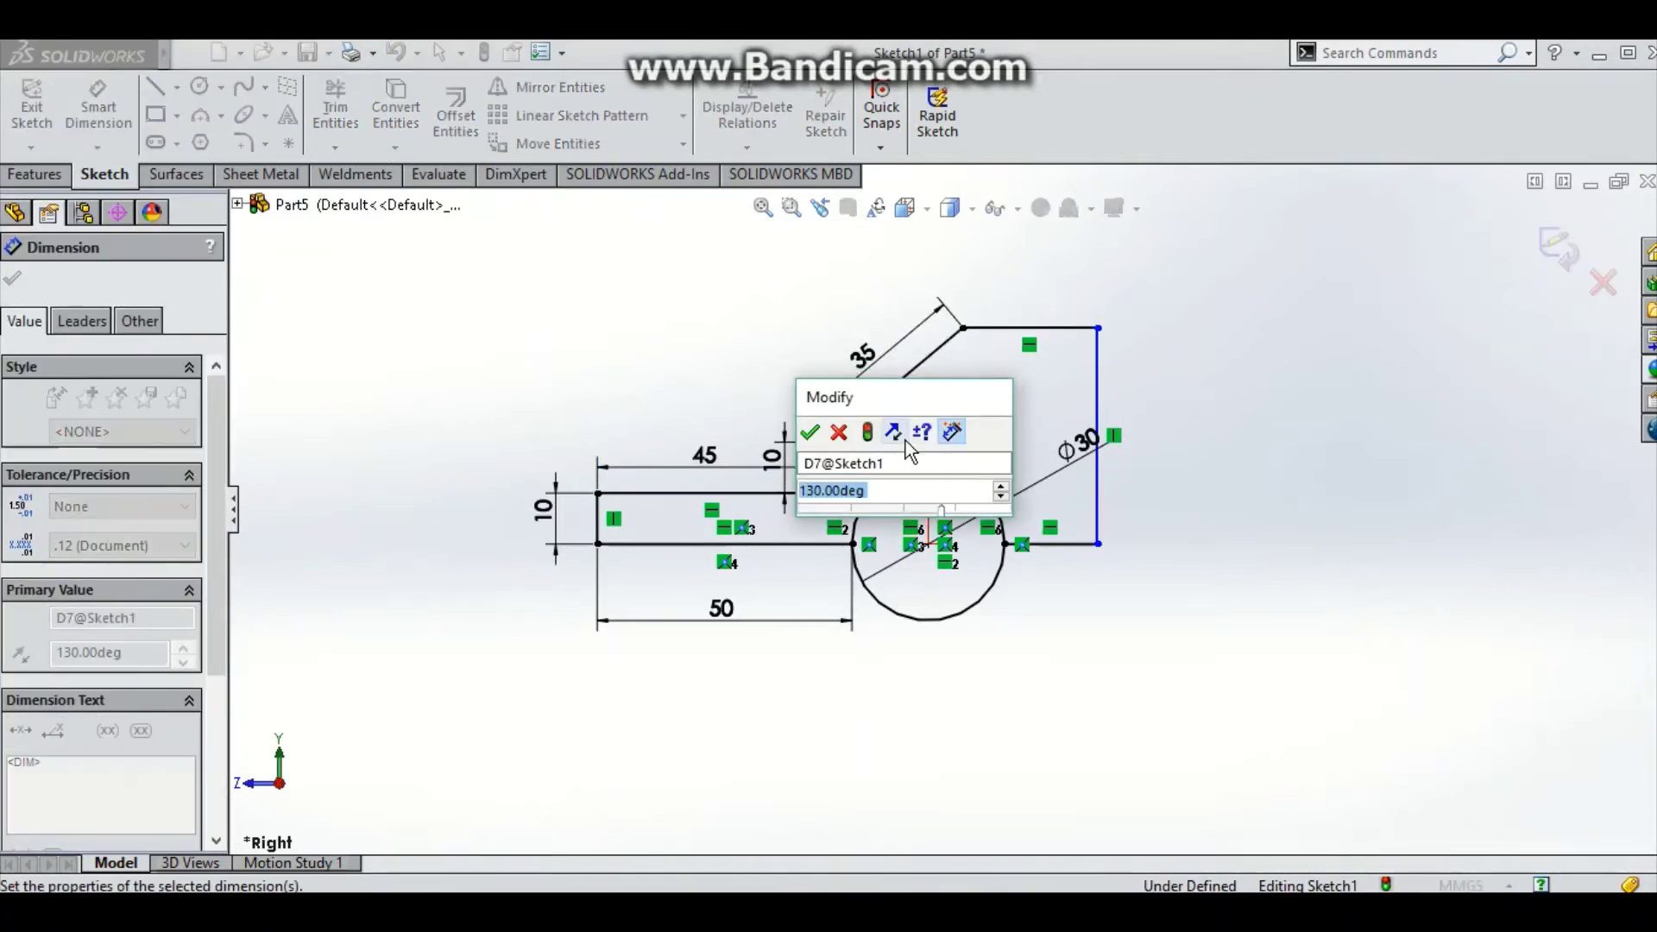
type("1")
type("30")
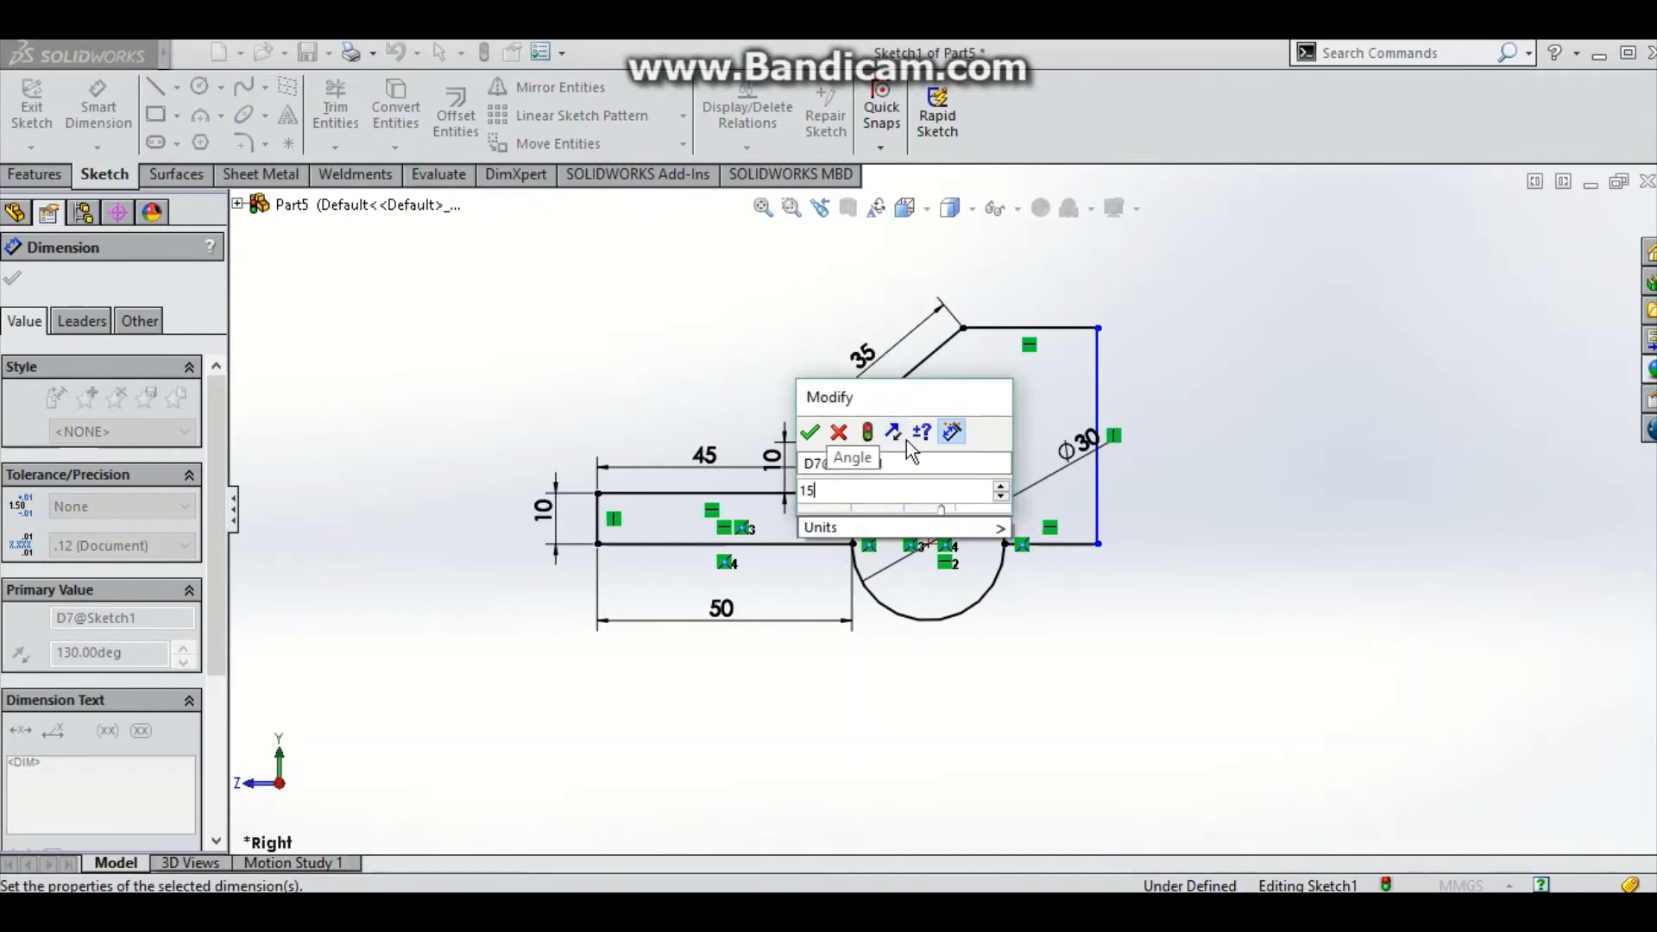
key("Return")
type("150")
key("Return")
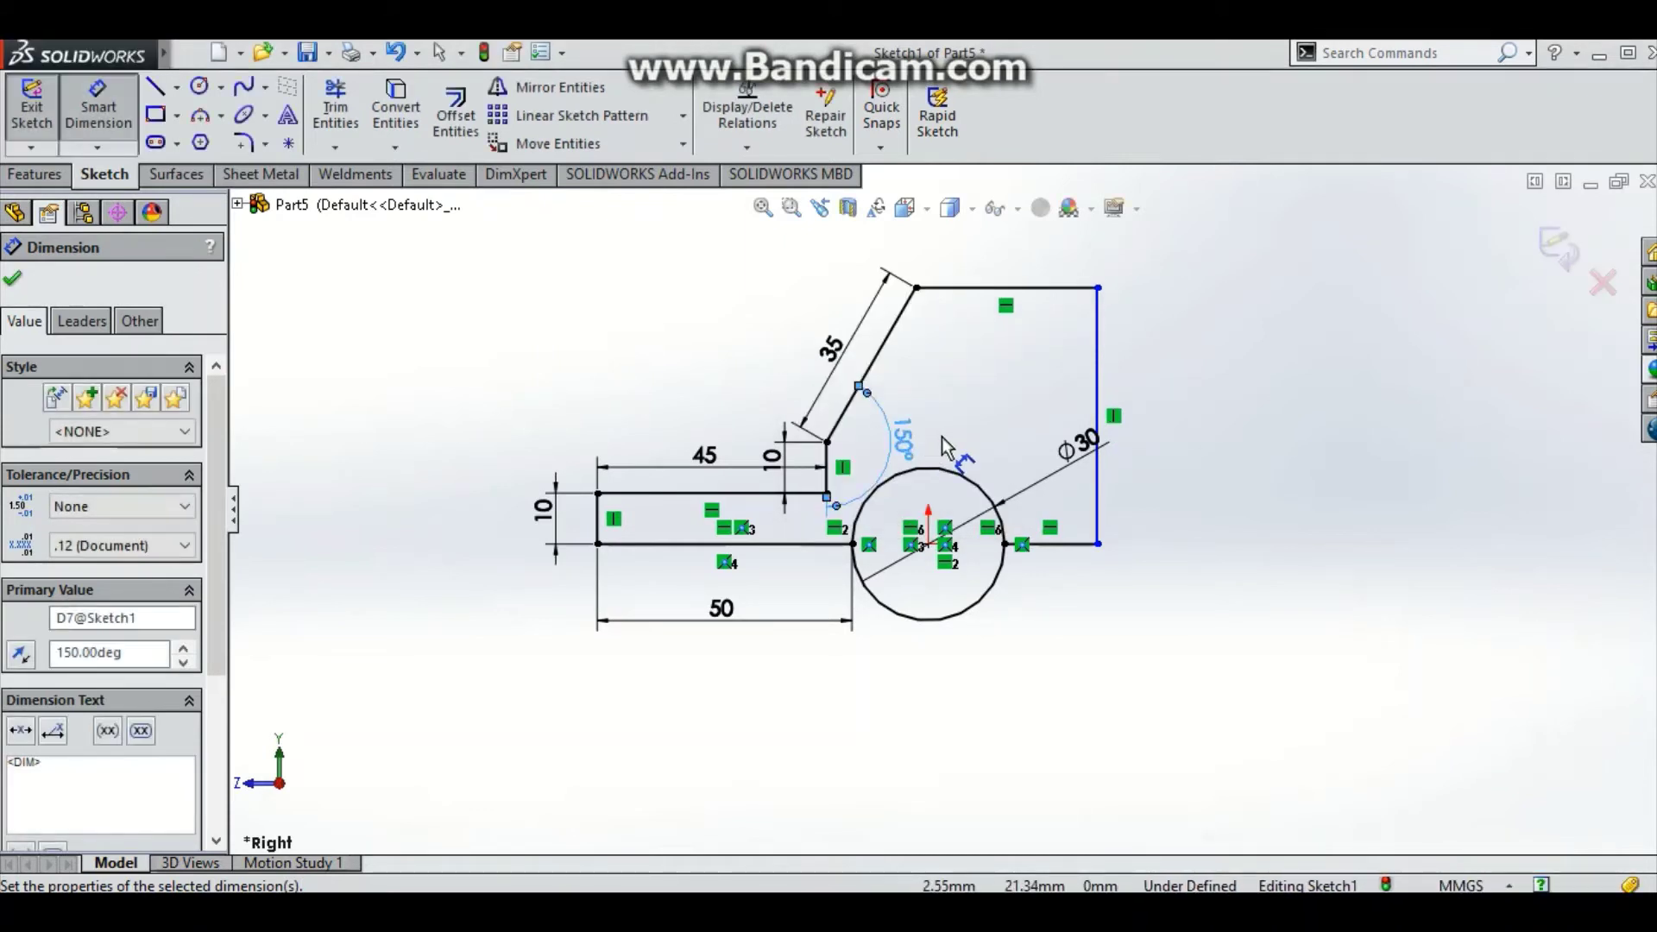
left_click(1005, 293)
left_click(1006, 345)
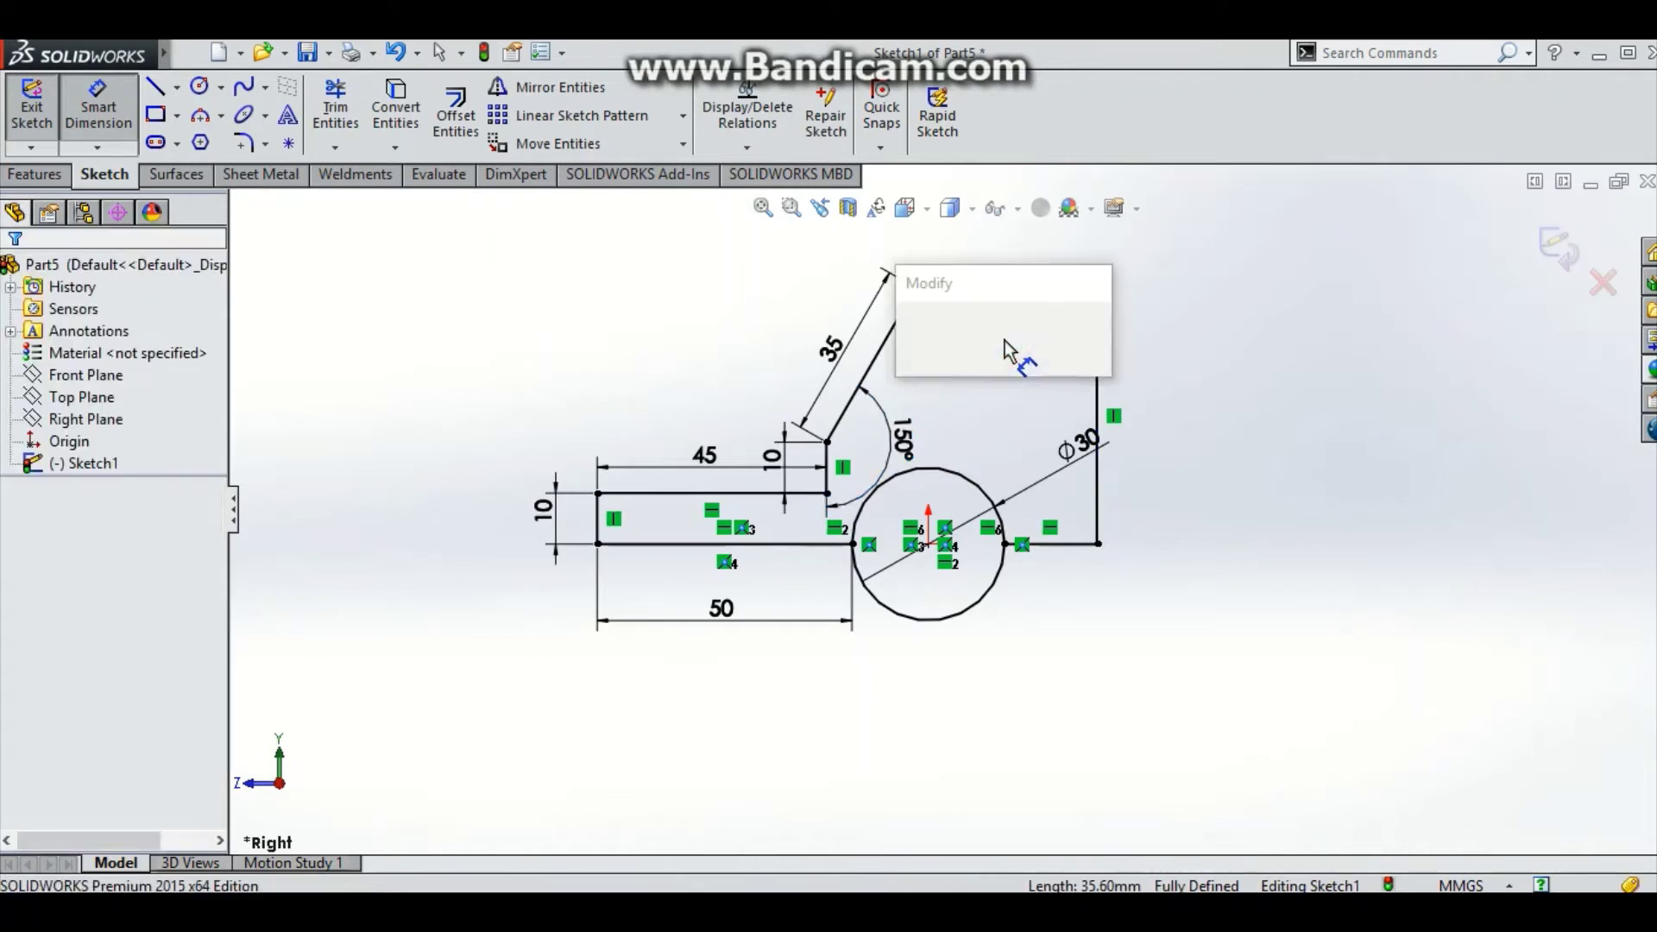
type("30")
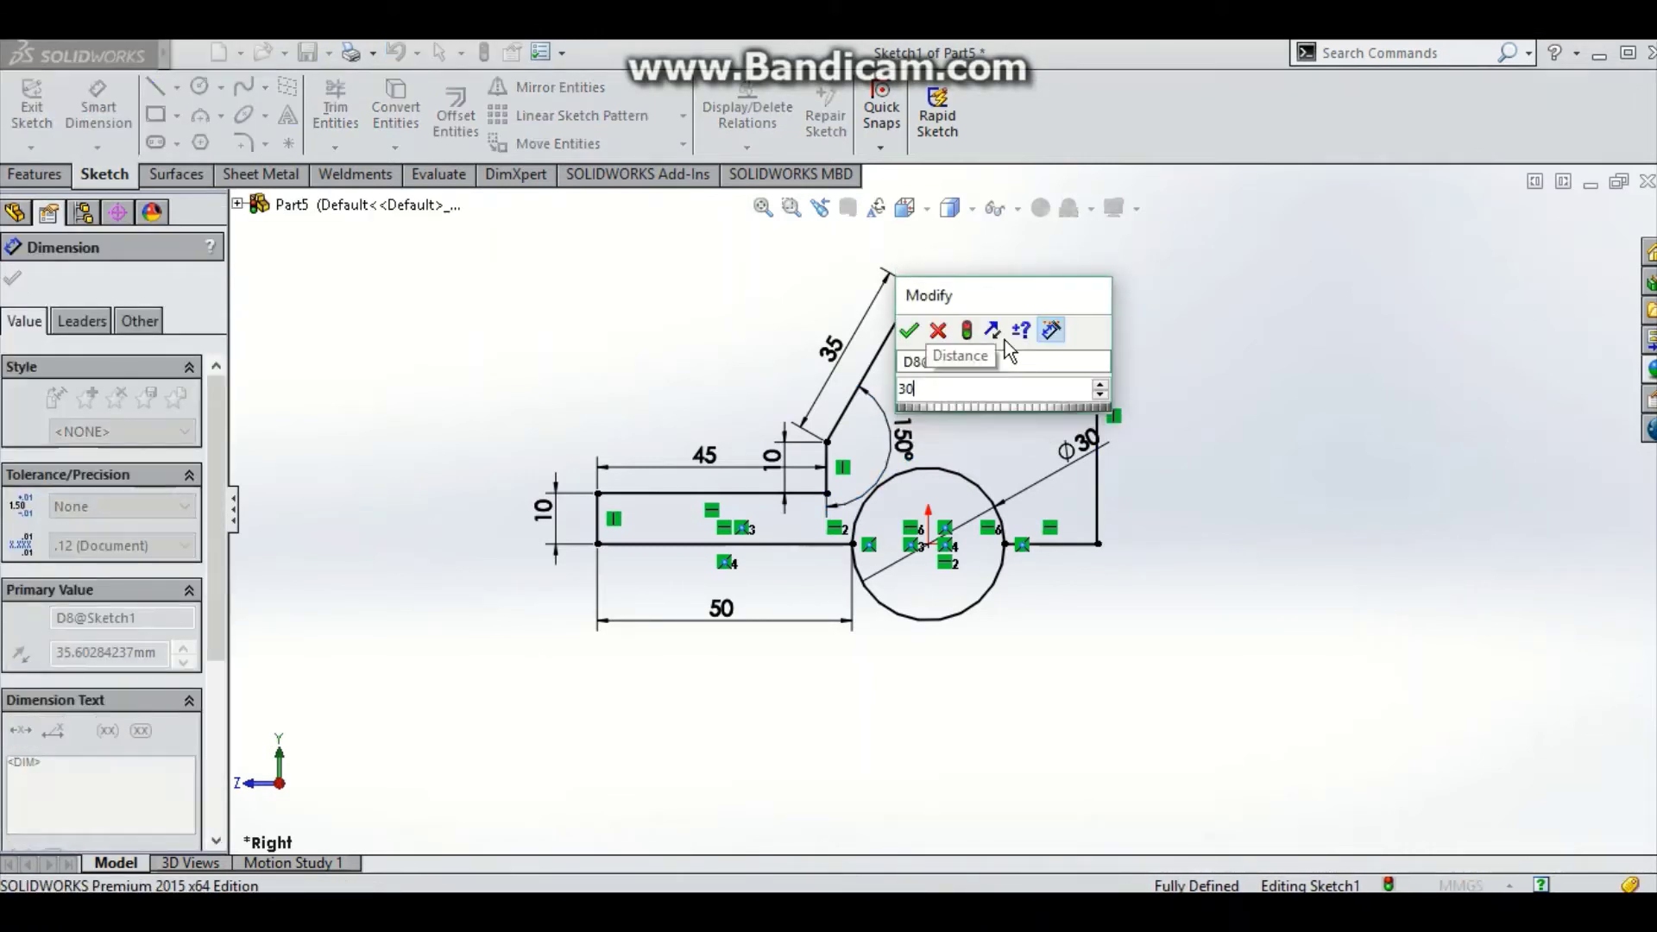
key("Return")
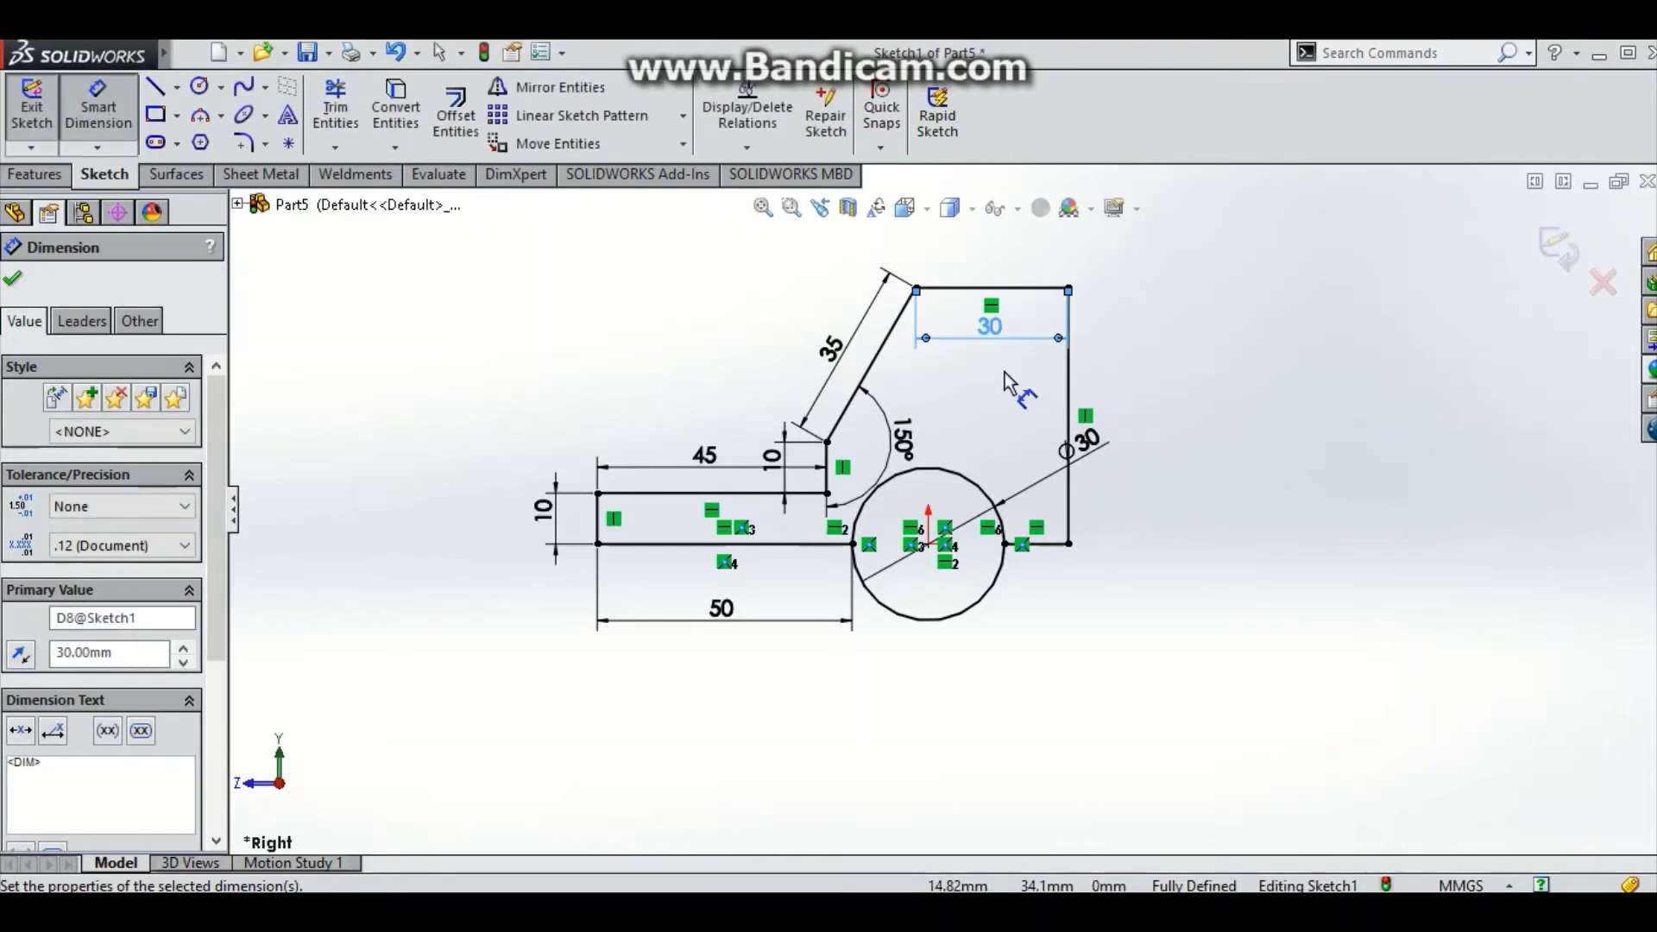
left_click(16, 281)
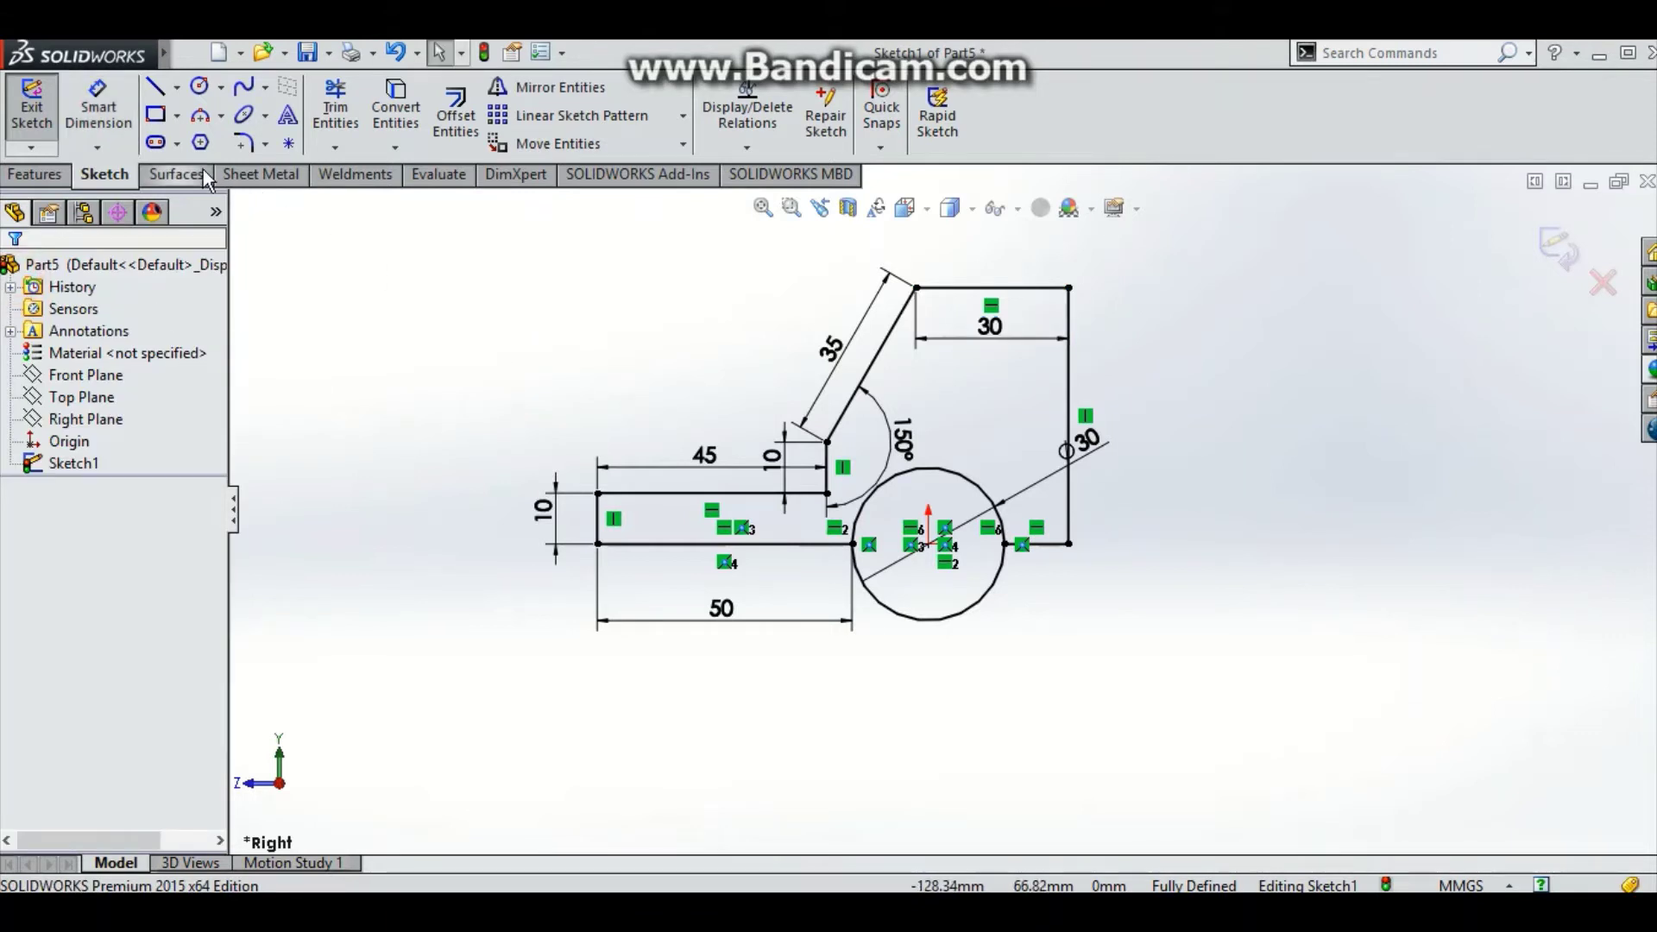
- Trim away the lower half of the Ø30 circle, leaving an arch
left_click(350, 128)
left_click(897, 613)
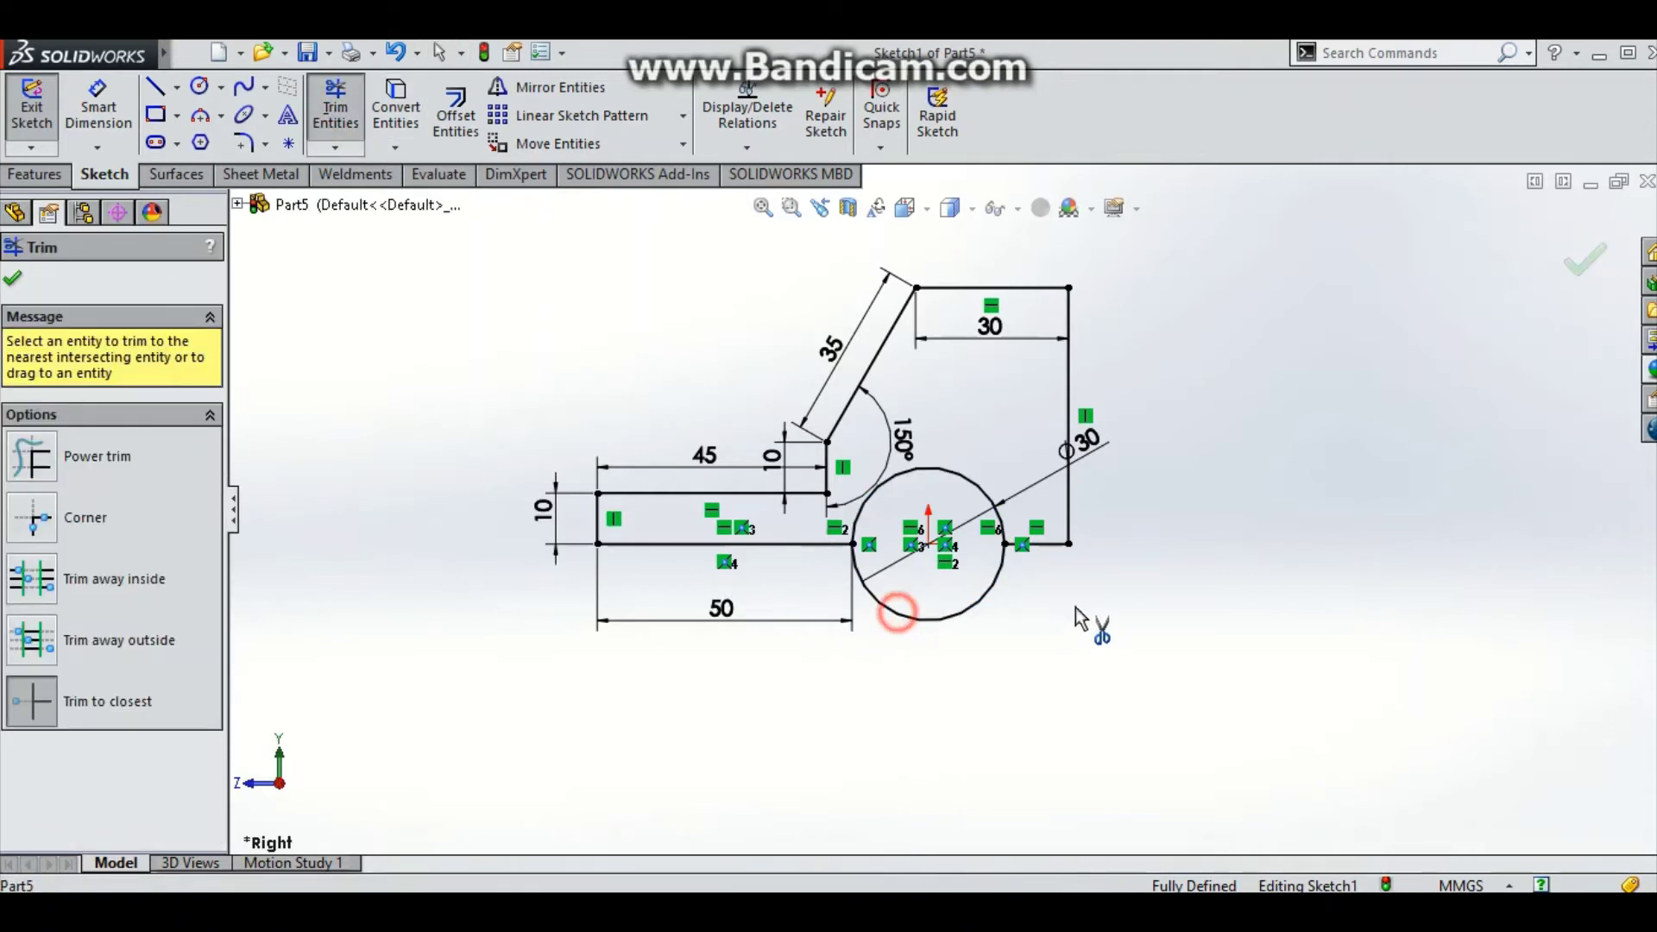
mouse_move(1251, 552)
middle_mouse_down()
mouse_move(1313, 574)
mouse_move(1313, 621)
middle_mouse_up()
scroll(1109, 401, "down", 2)
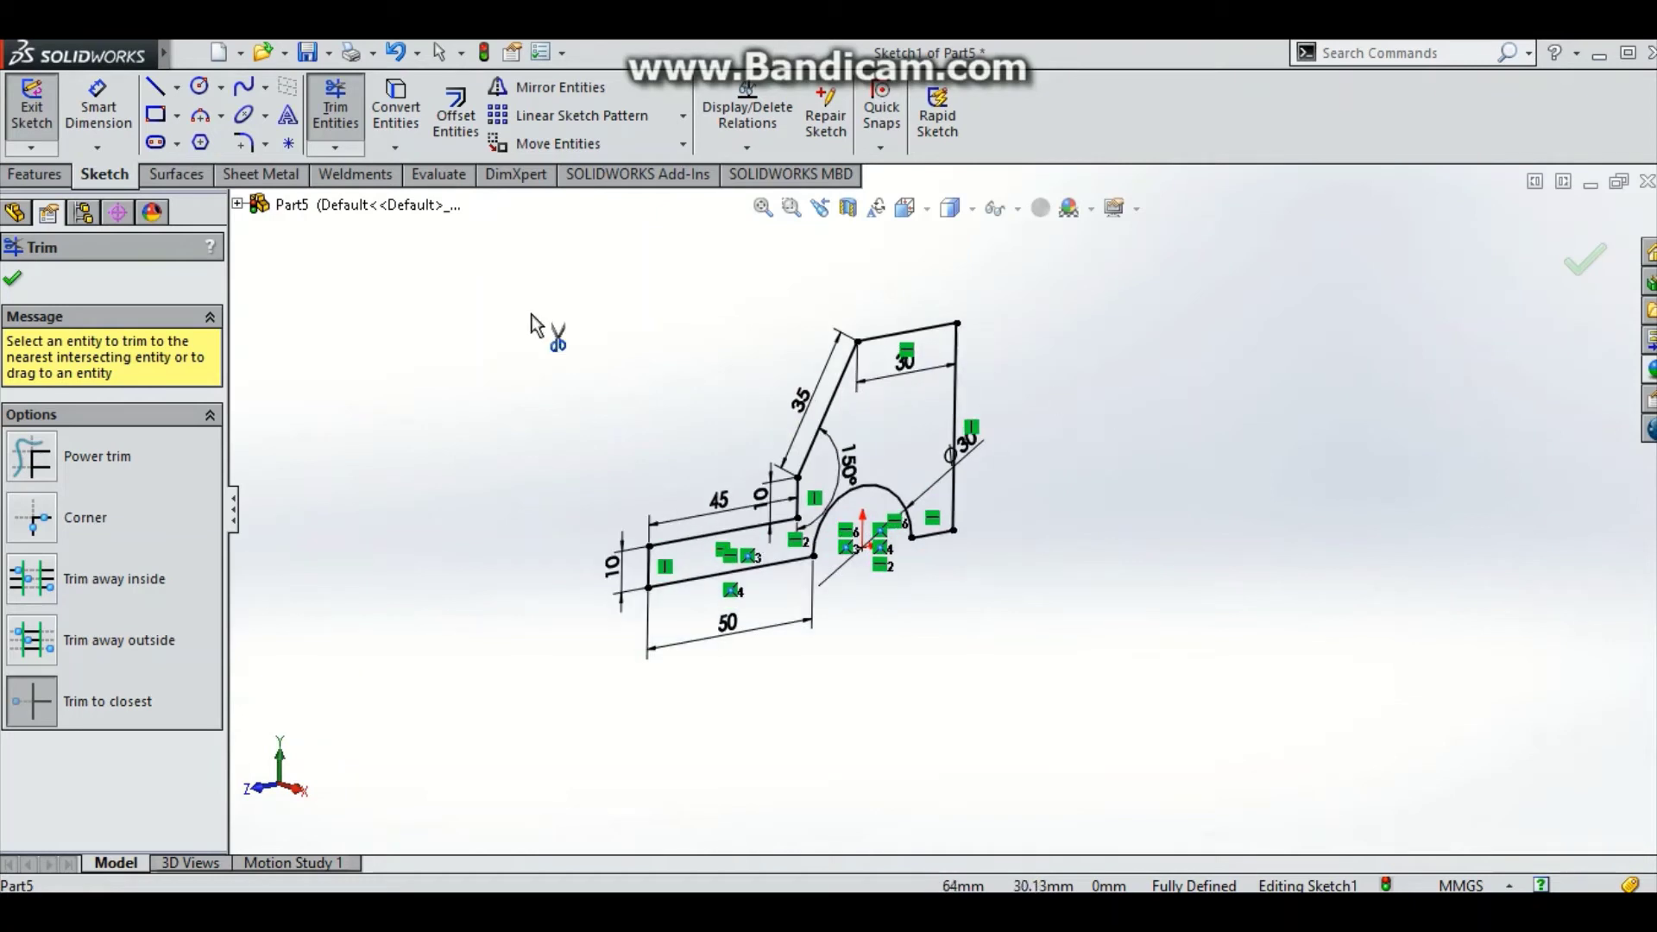
left_click(24, 278)
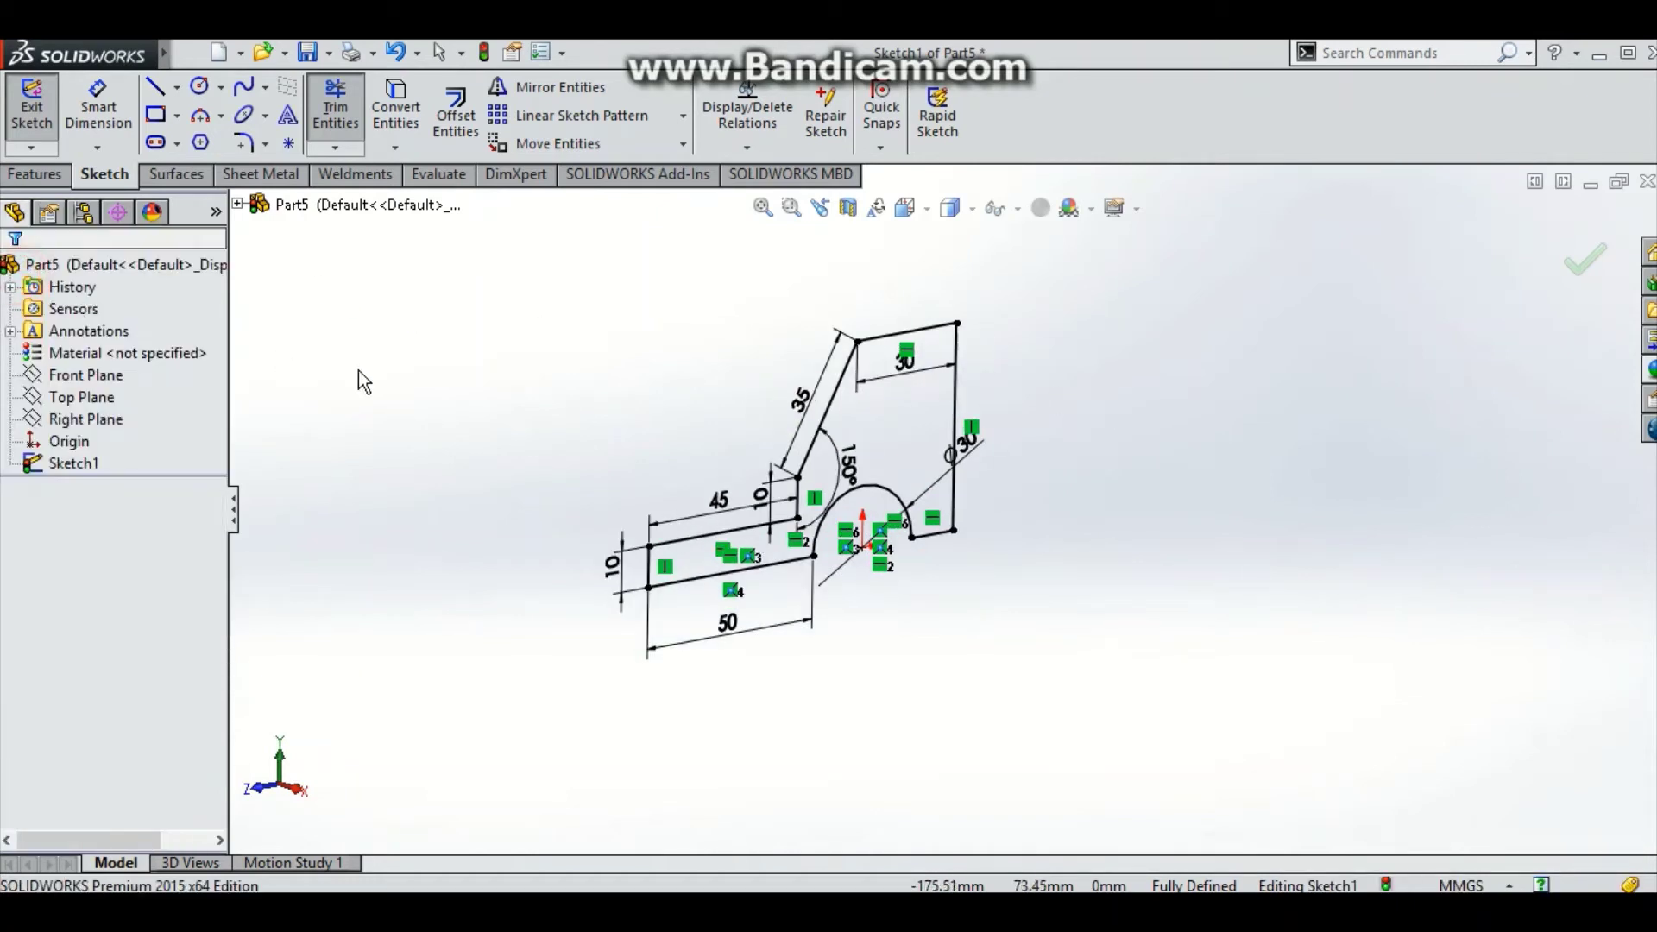
left_click(25, 173)
- Extrude the profile Mid Plane to 50 mm depth as Boss-Extrude1
left_click(43, 121)
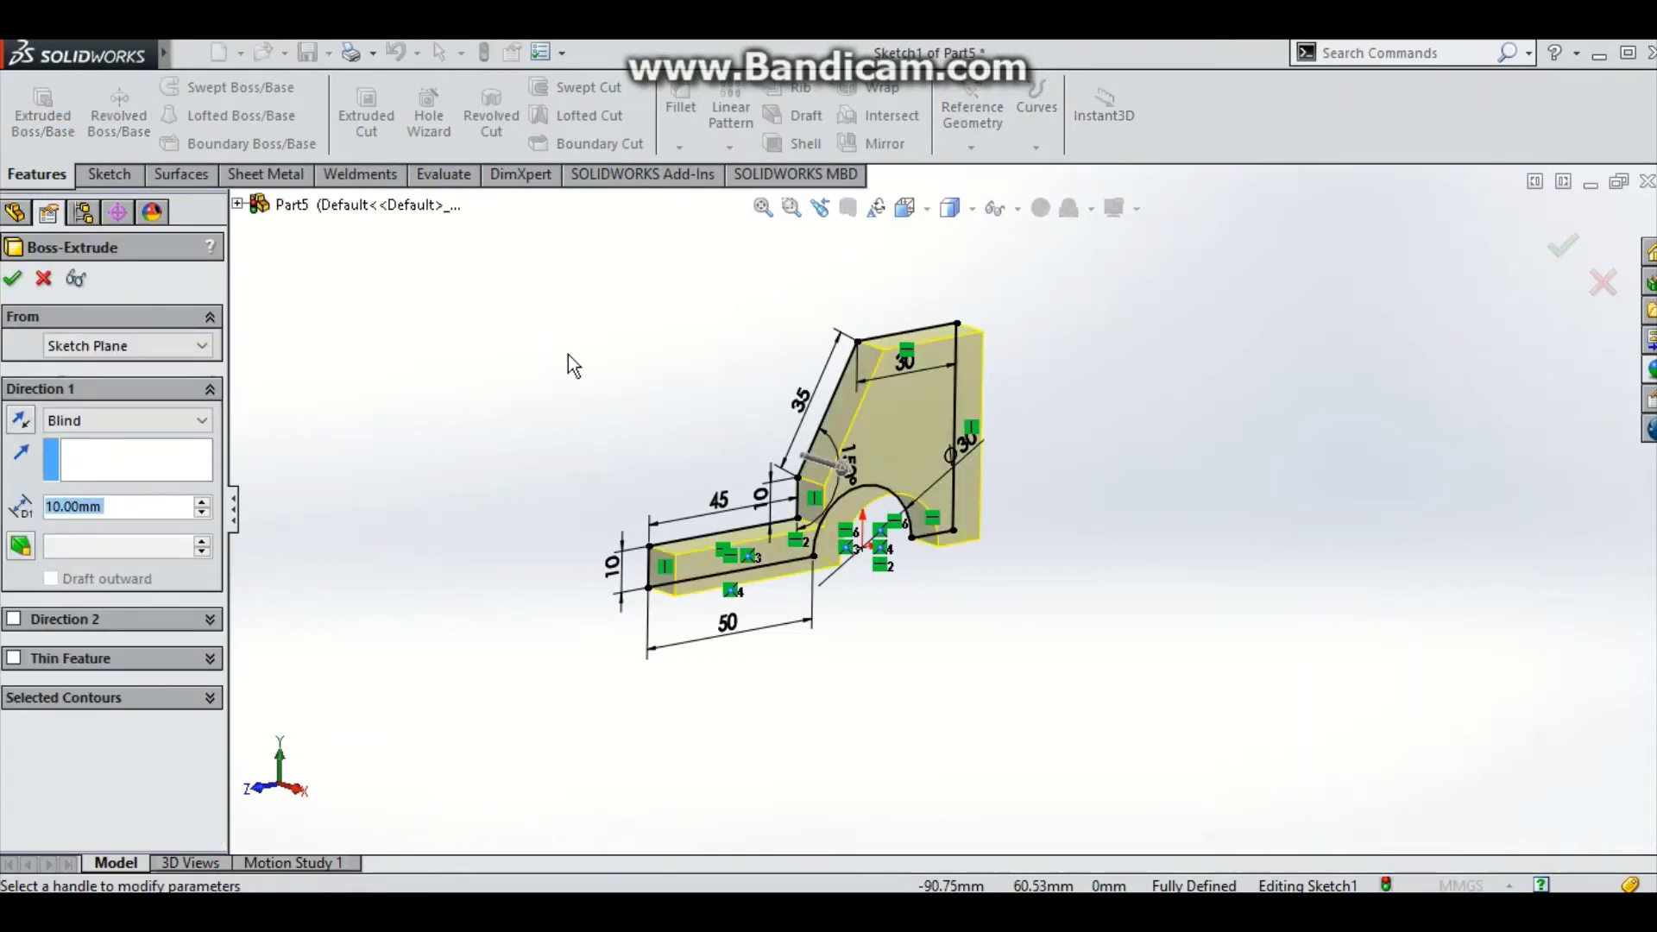
mouse_move(568, 354)
middle_mouse_down()
mouse_move(573, 451)
mouse_move(459, 446)
middle_mouse_up()
left_click(170, 424)
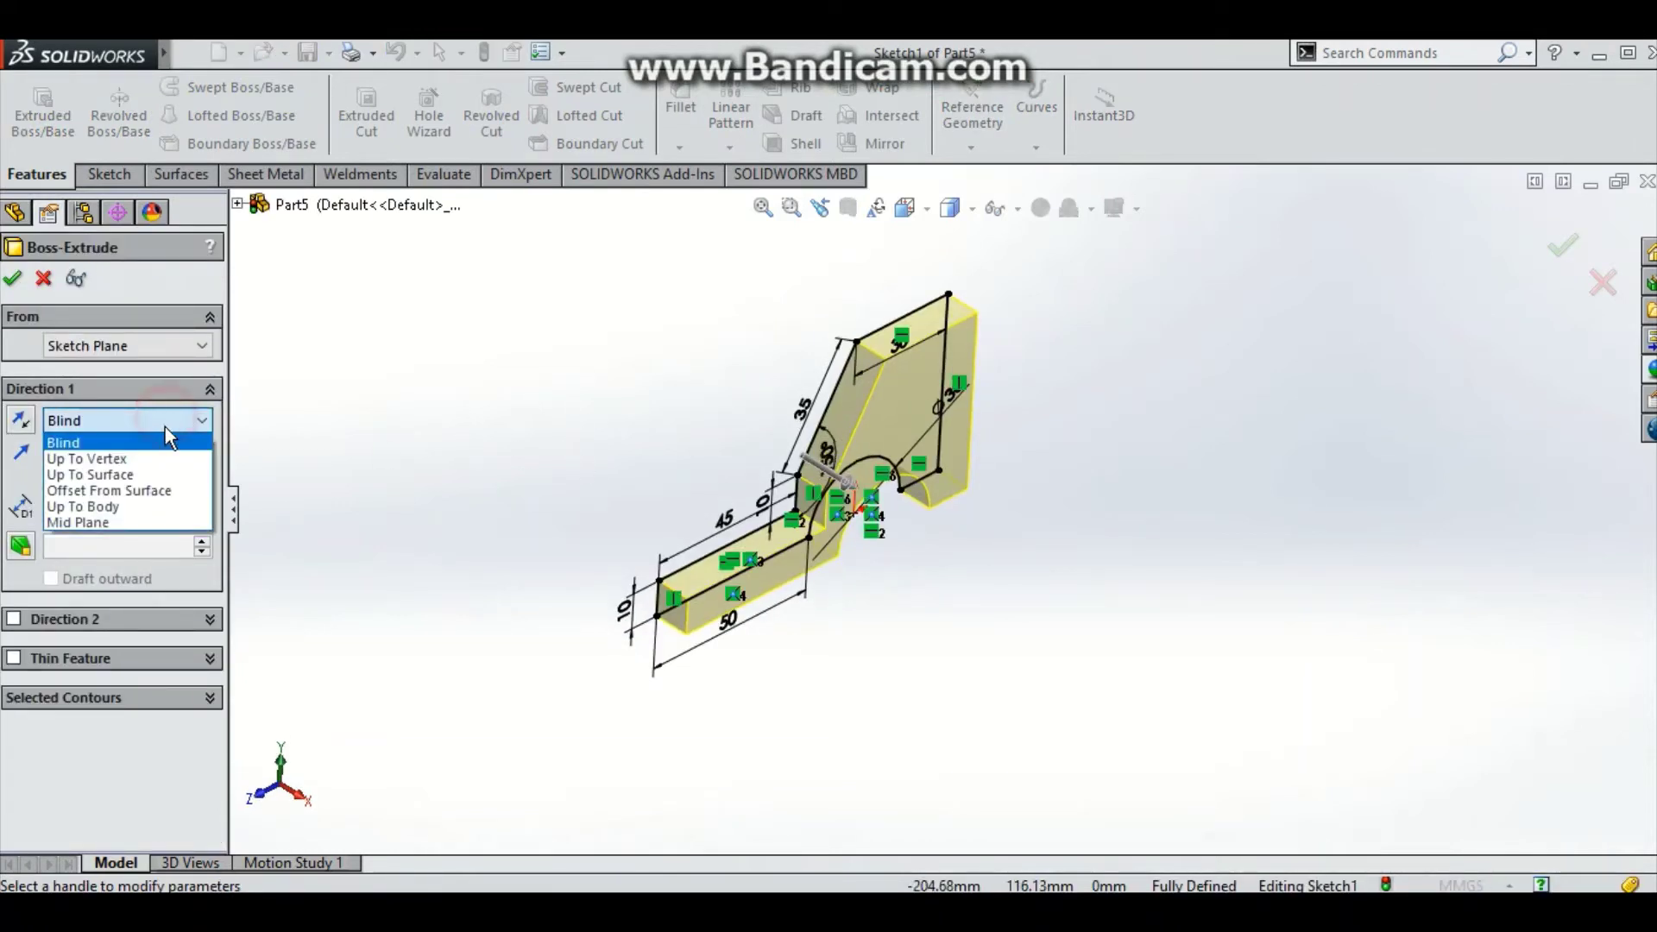
left_click(139, 521)
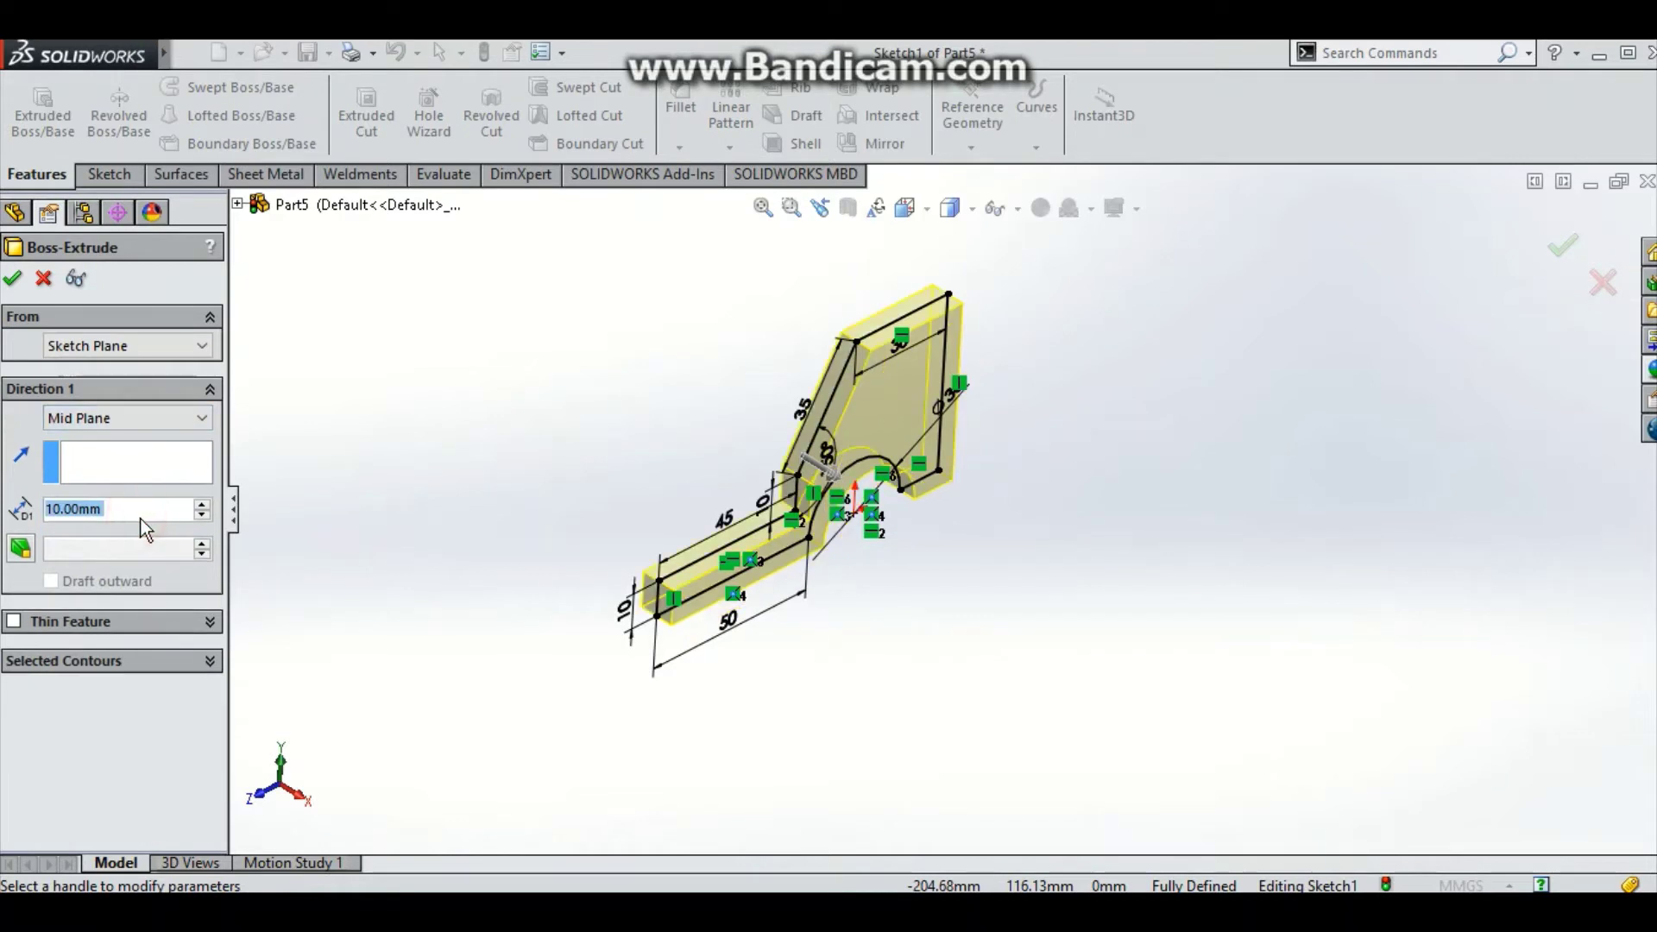
left_click(202, 504)
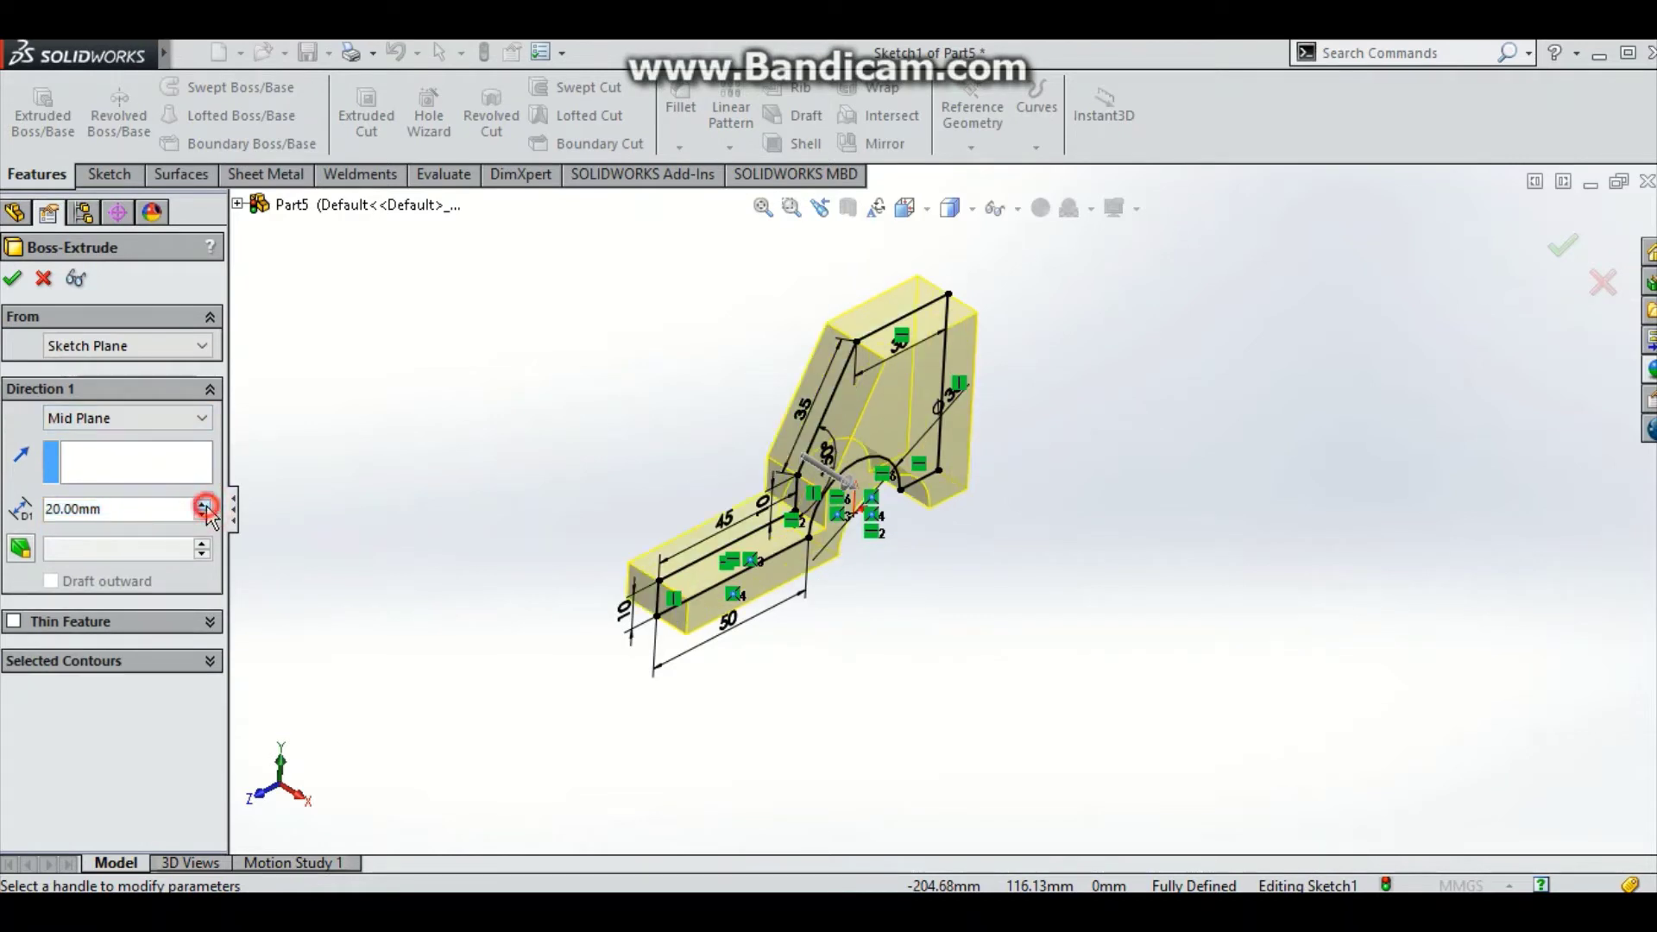
left_click(201, 504)
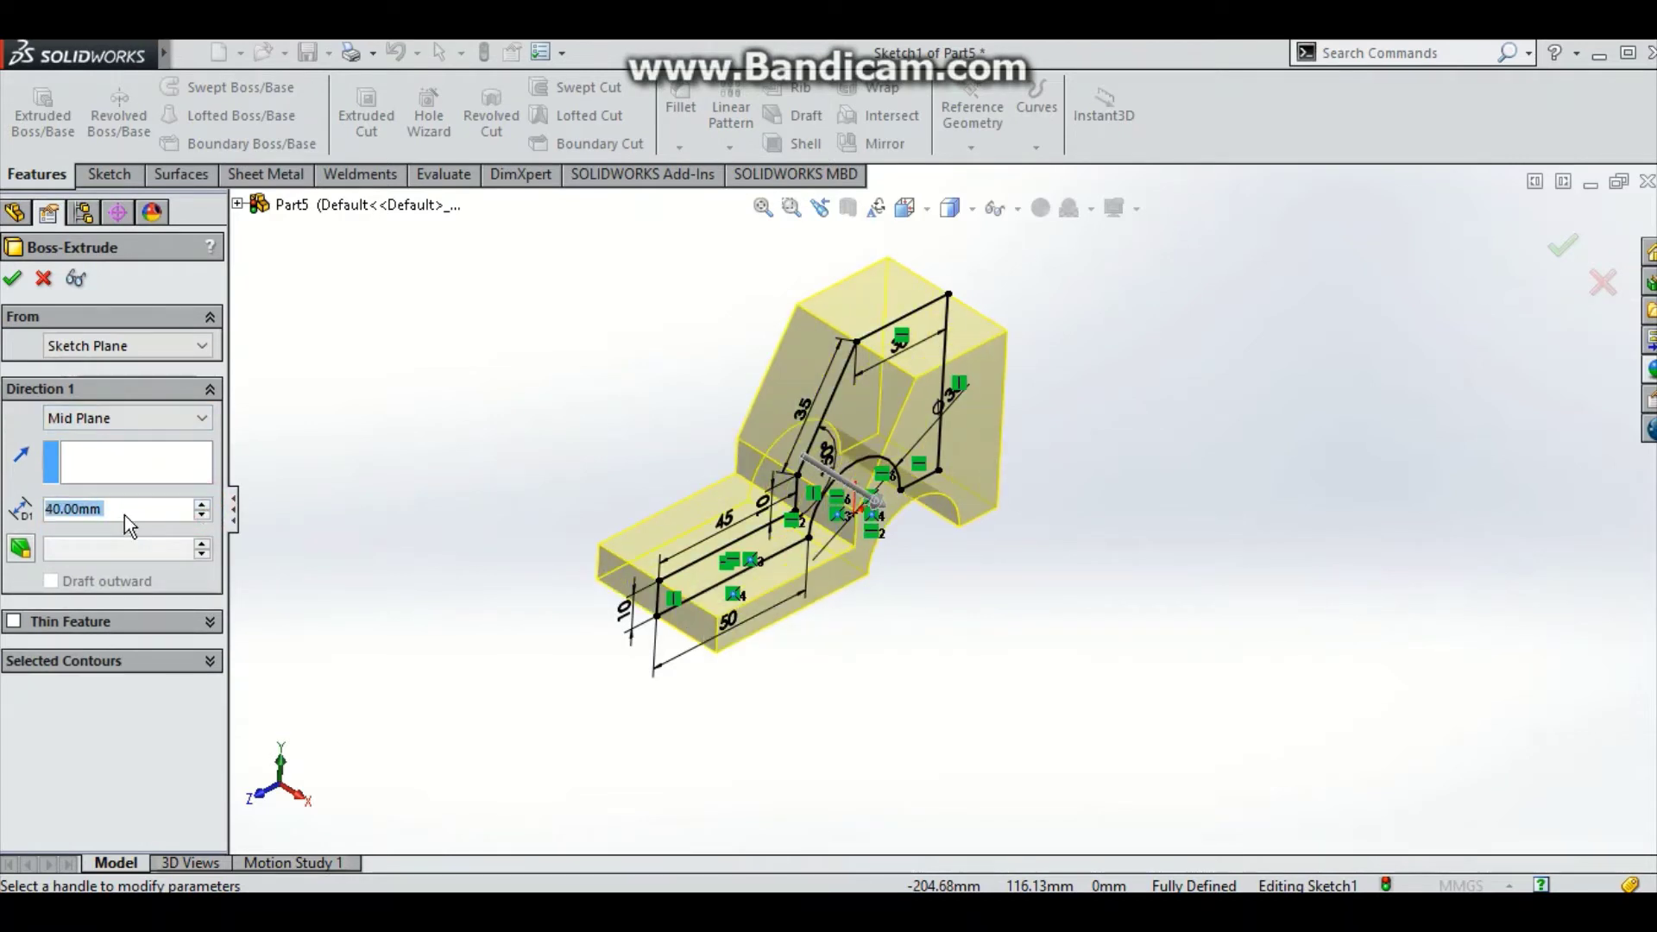
scroll(128, 515, "up", 1)
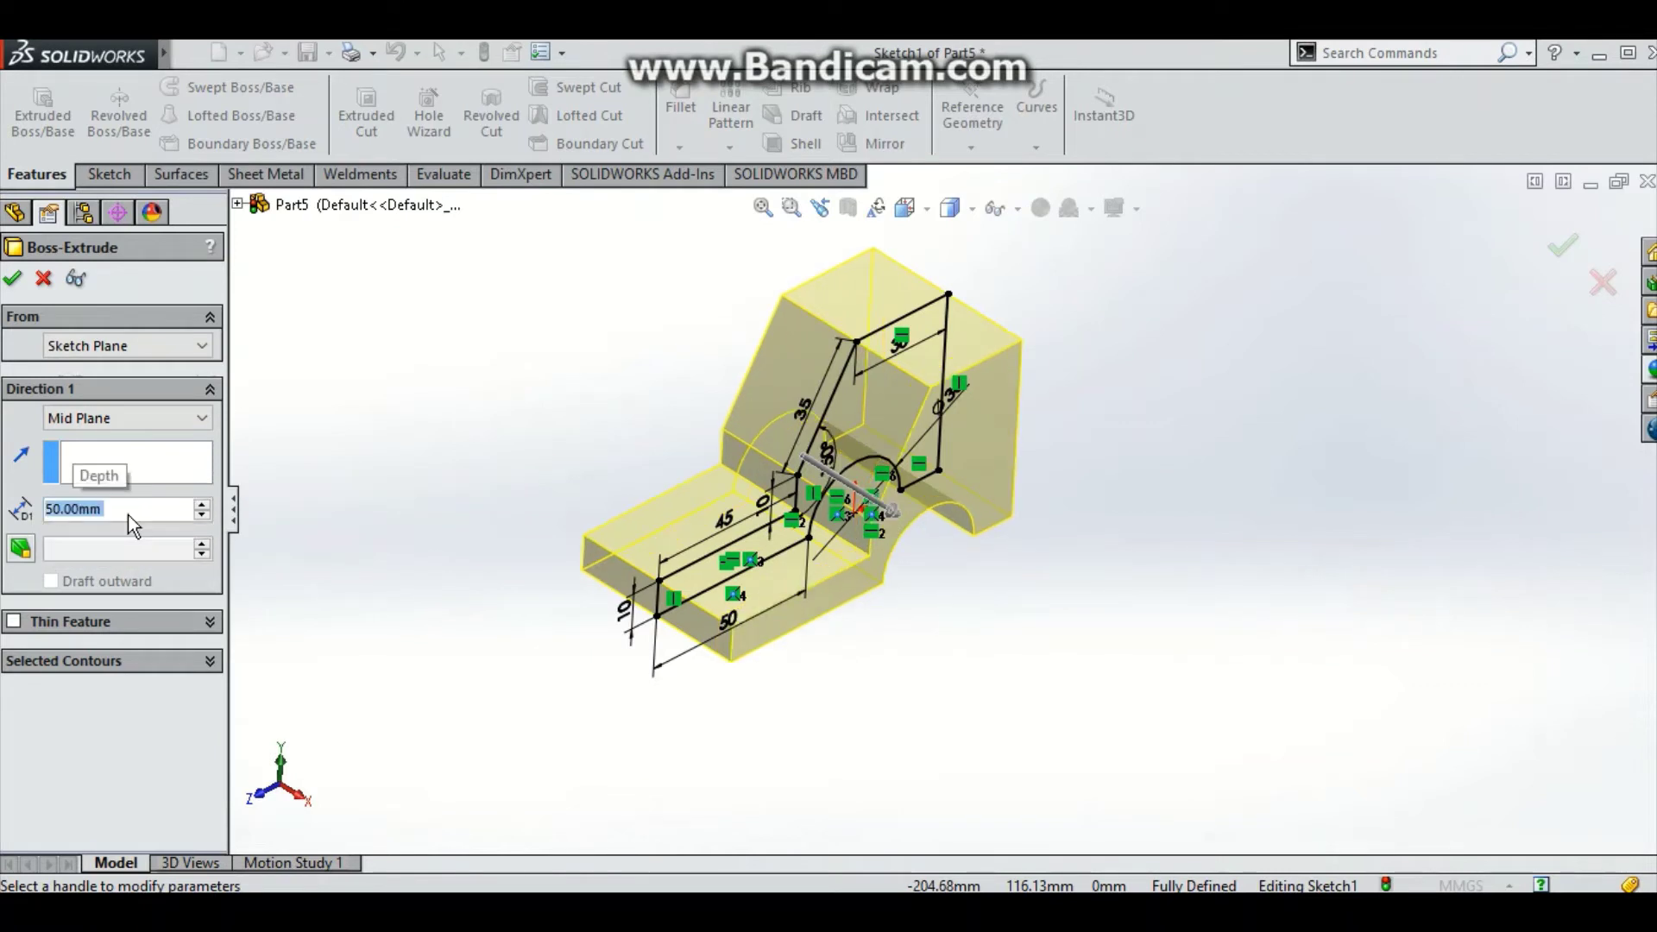
left_click(13, 279)
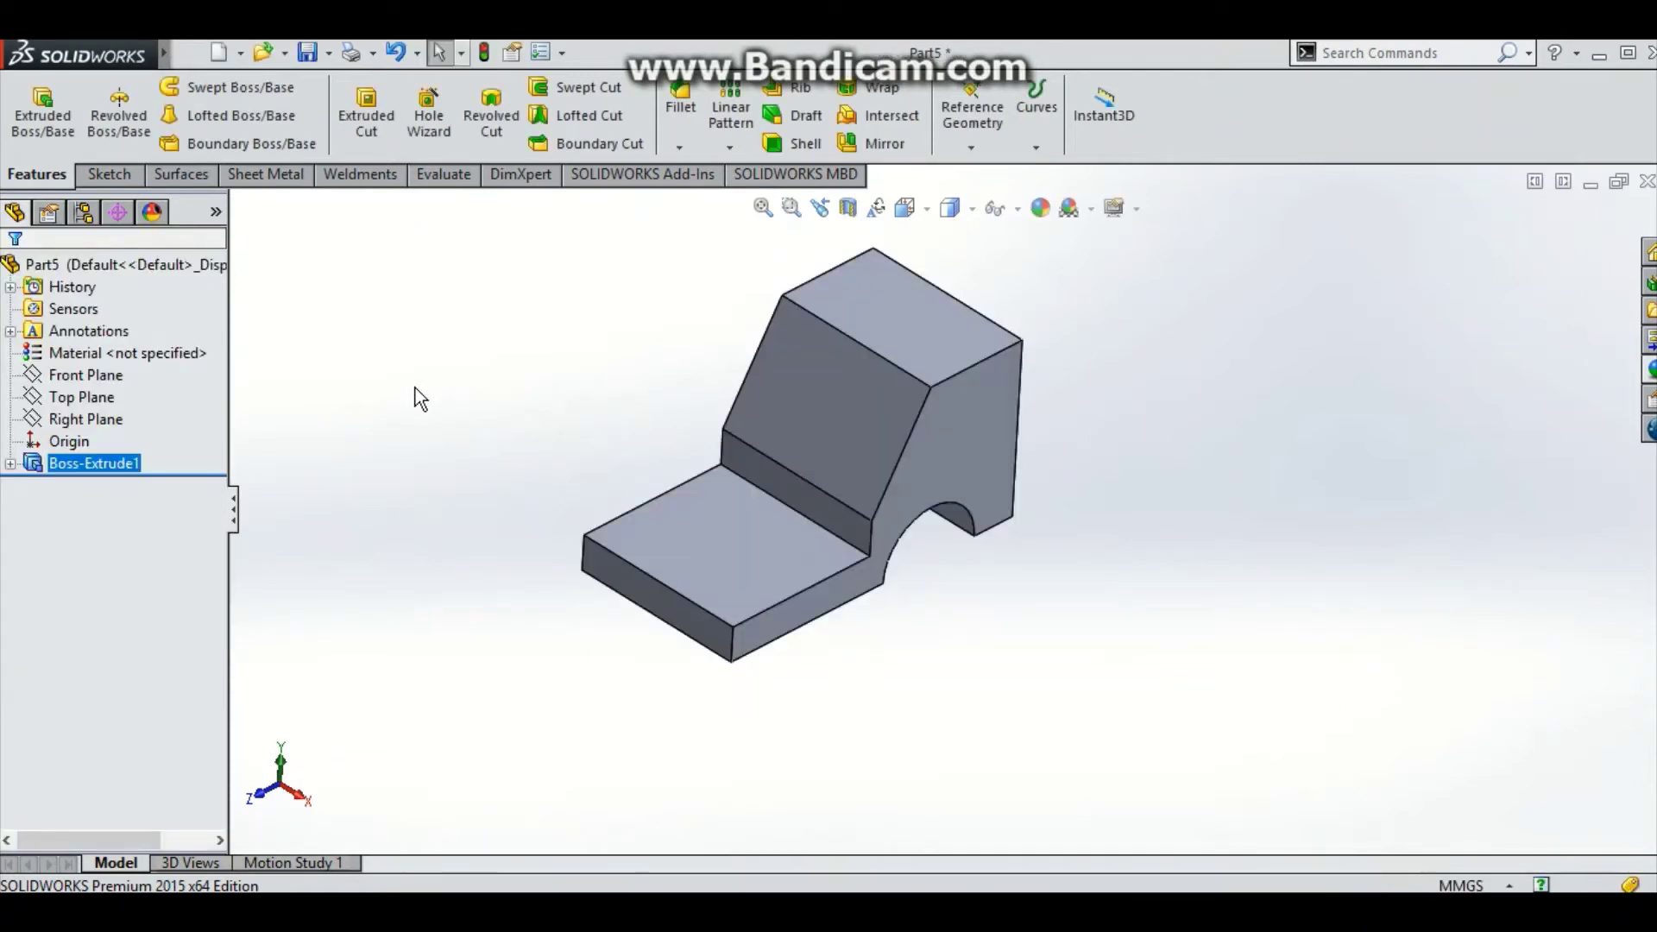
- Start a new sketch on the angled arm face and view it Normal To
left_click(110, 175)
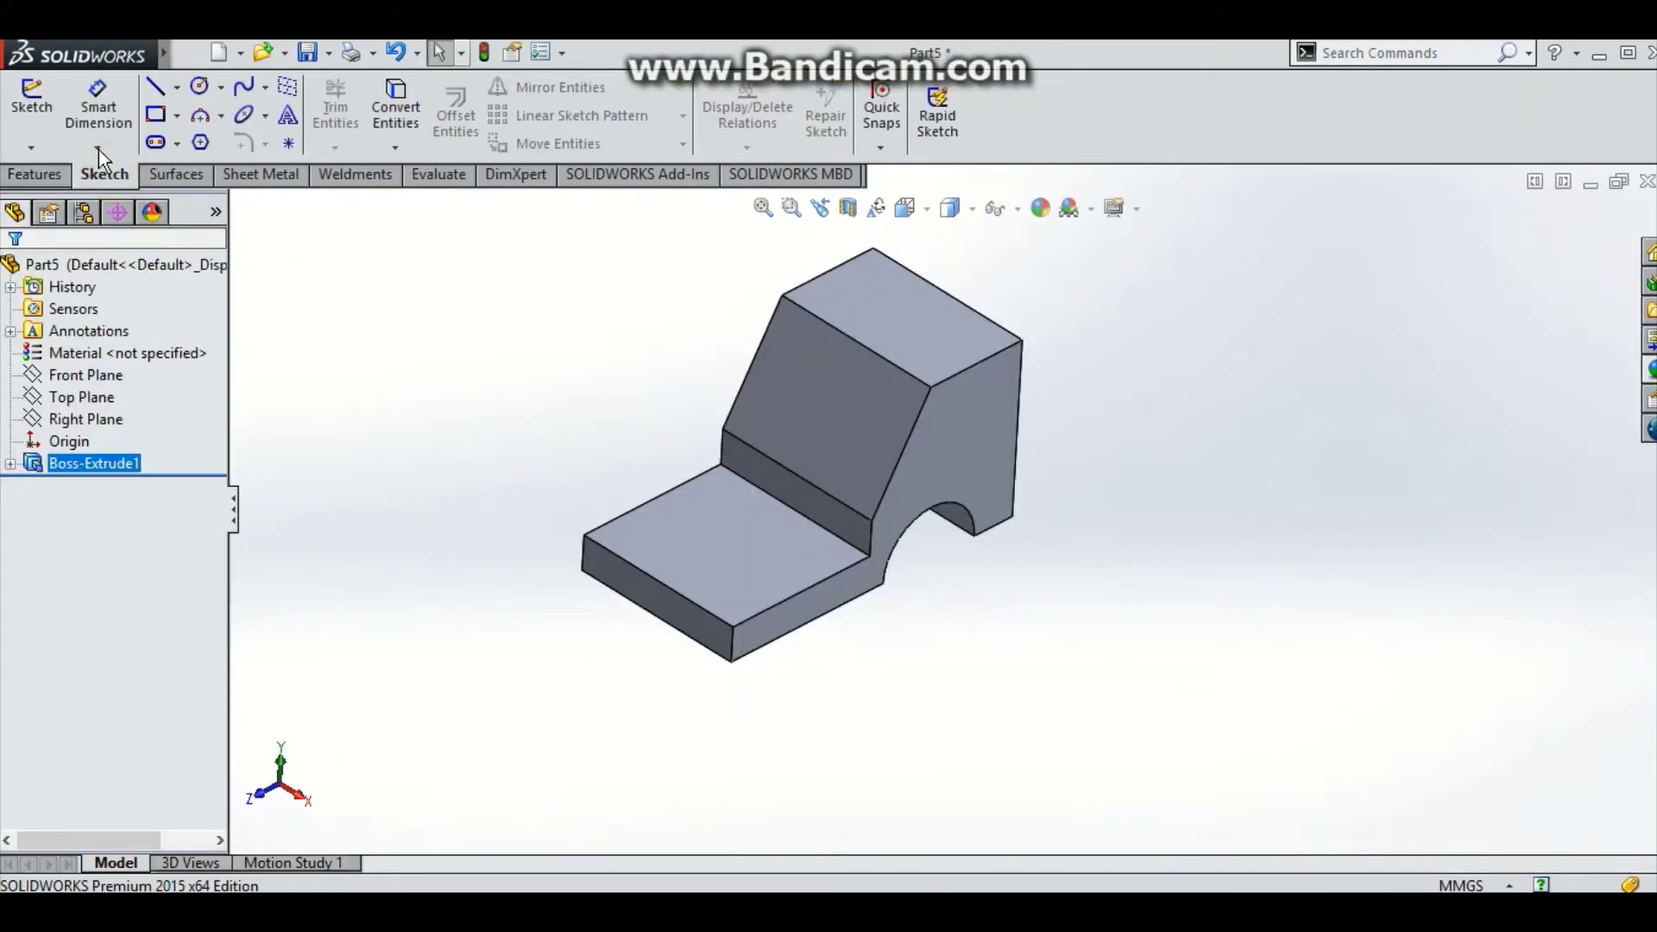
left_click(32, 103)
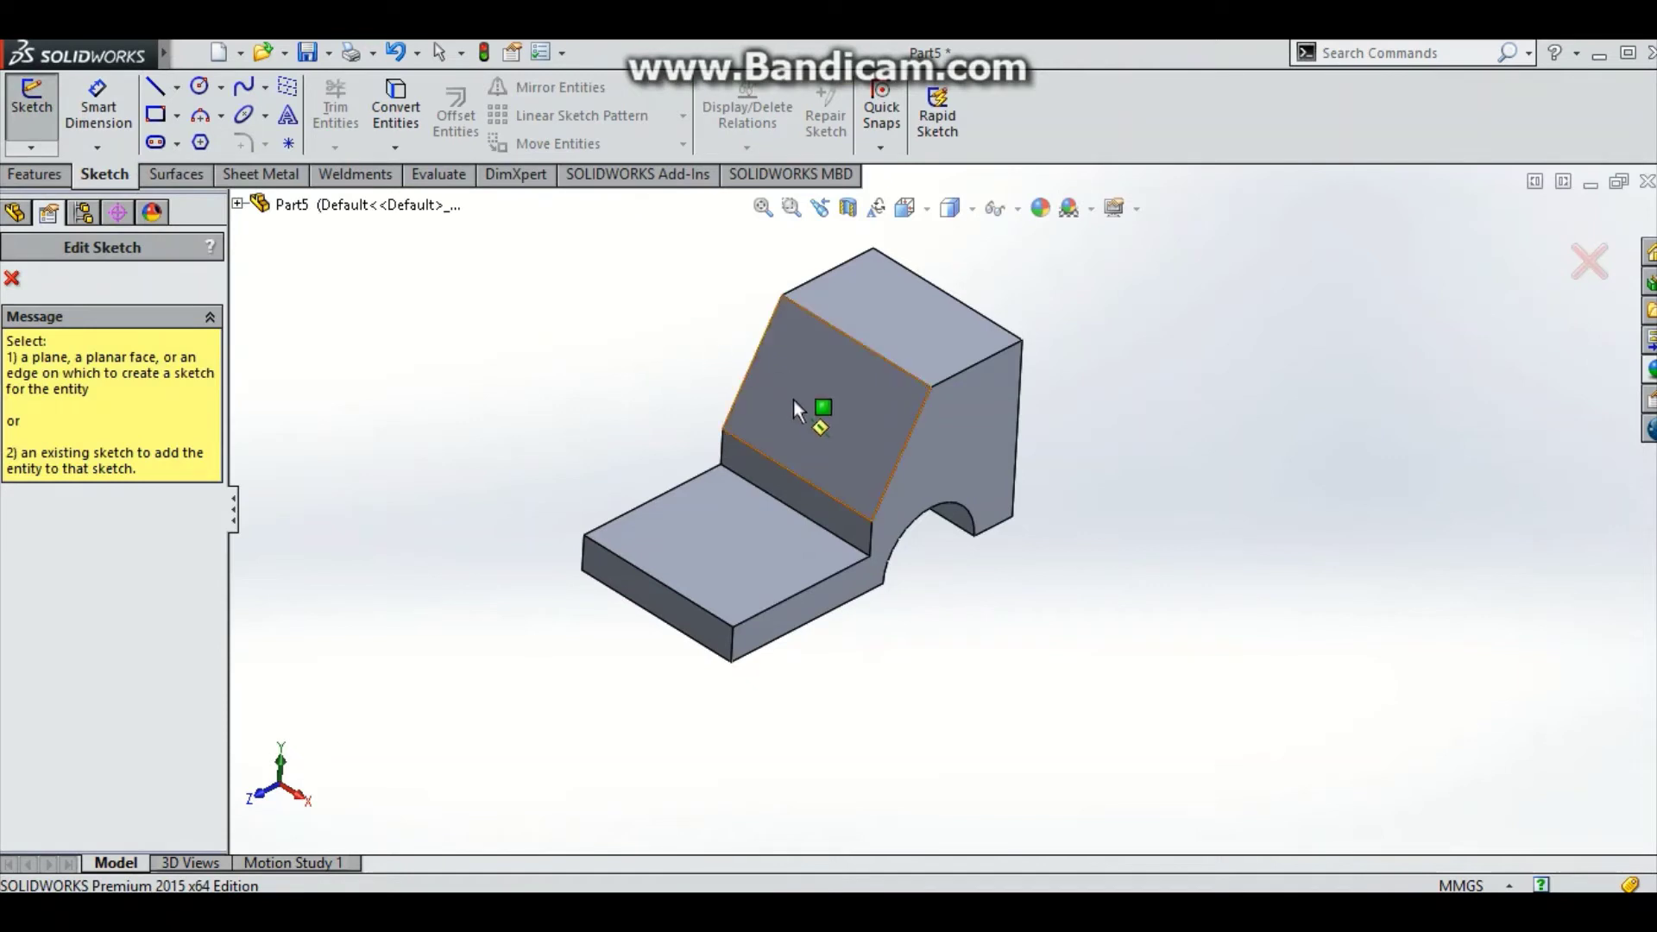
left_click(794, 499)
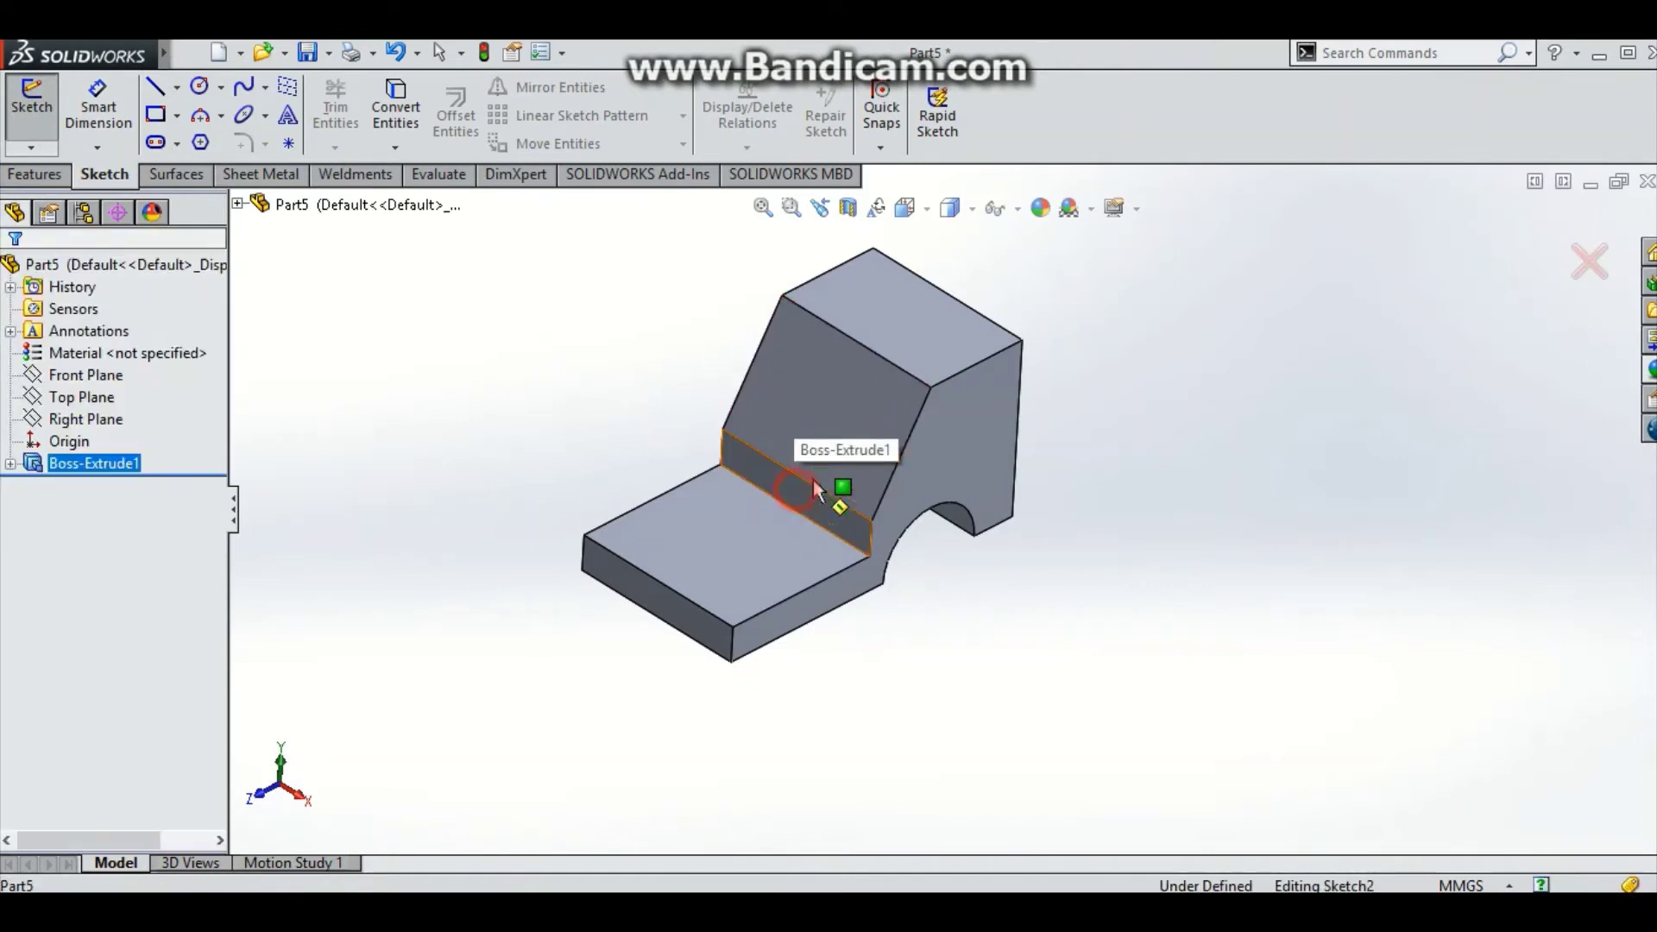
left_click(929, 218)
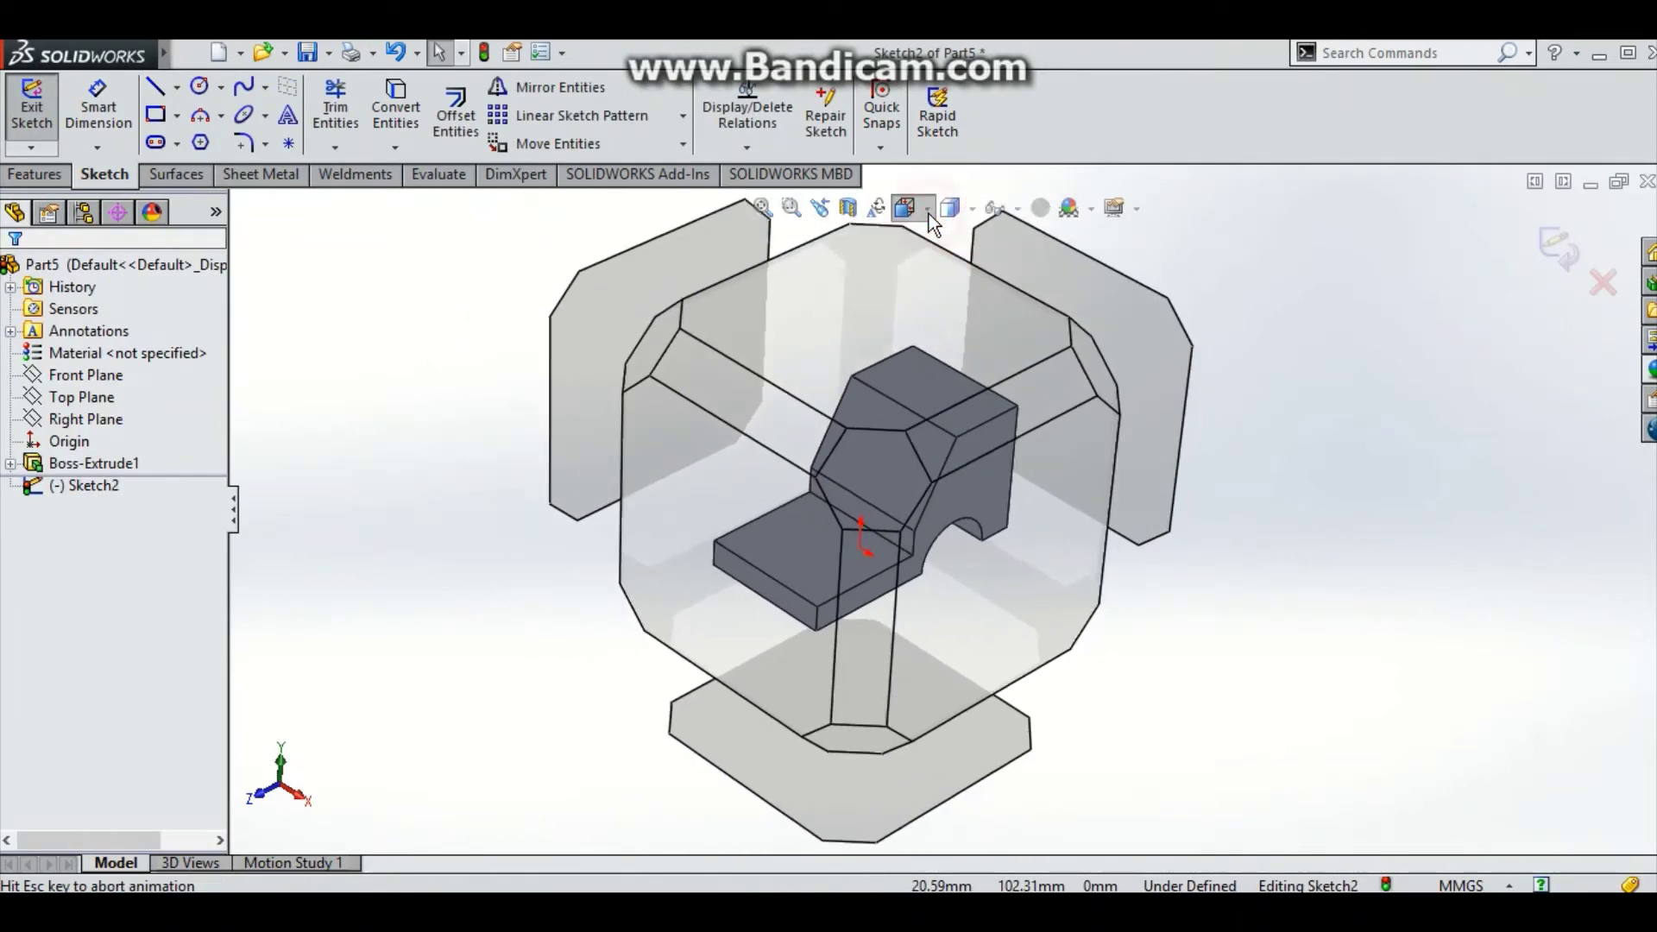
left_click(1029, 342)
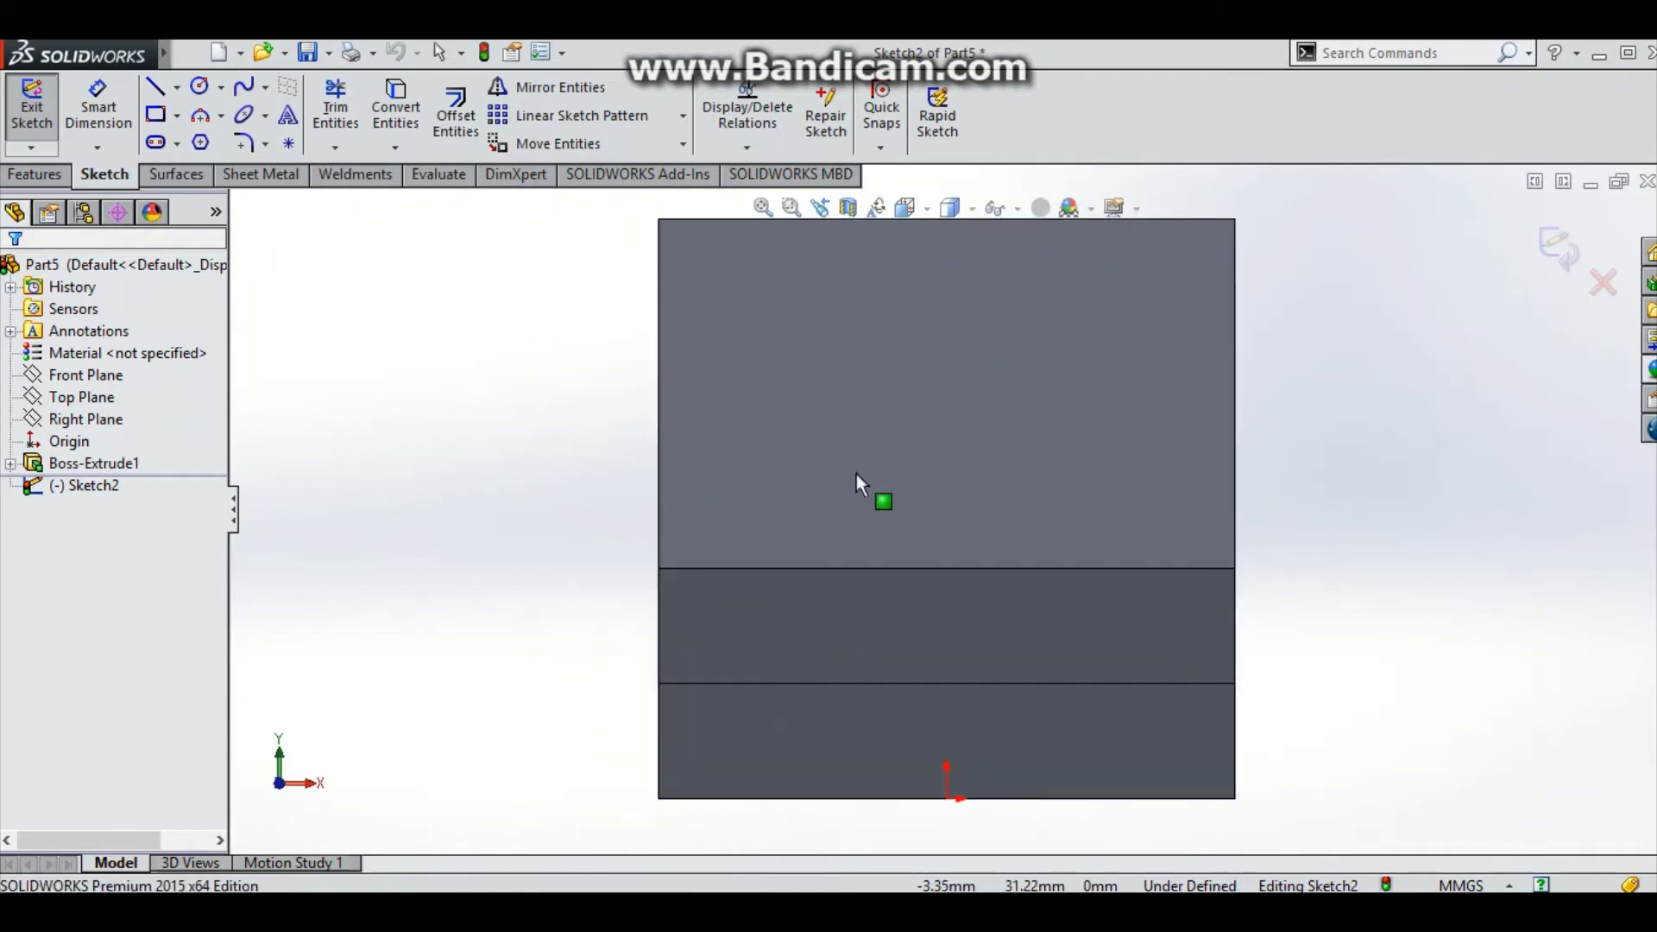
- Draw a vertical centerline from the face's lower edge to its top edge
left_click(177, 87)
left_click(226, 136)
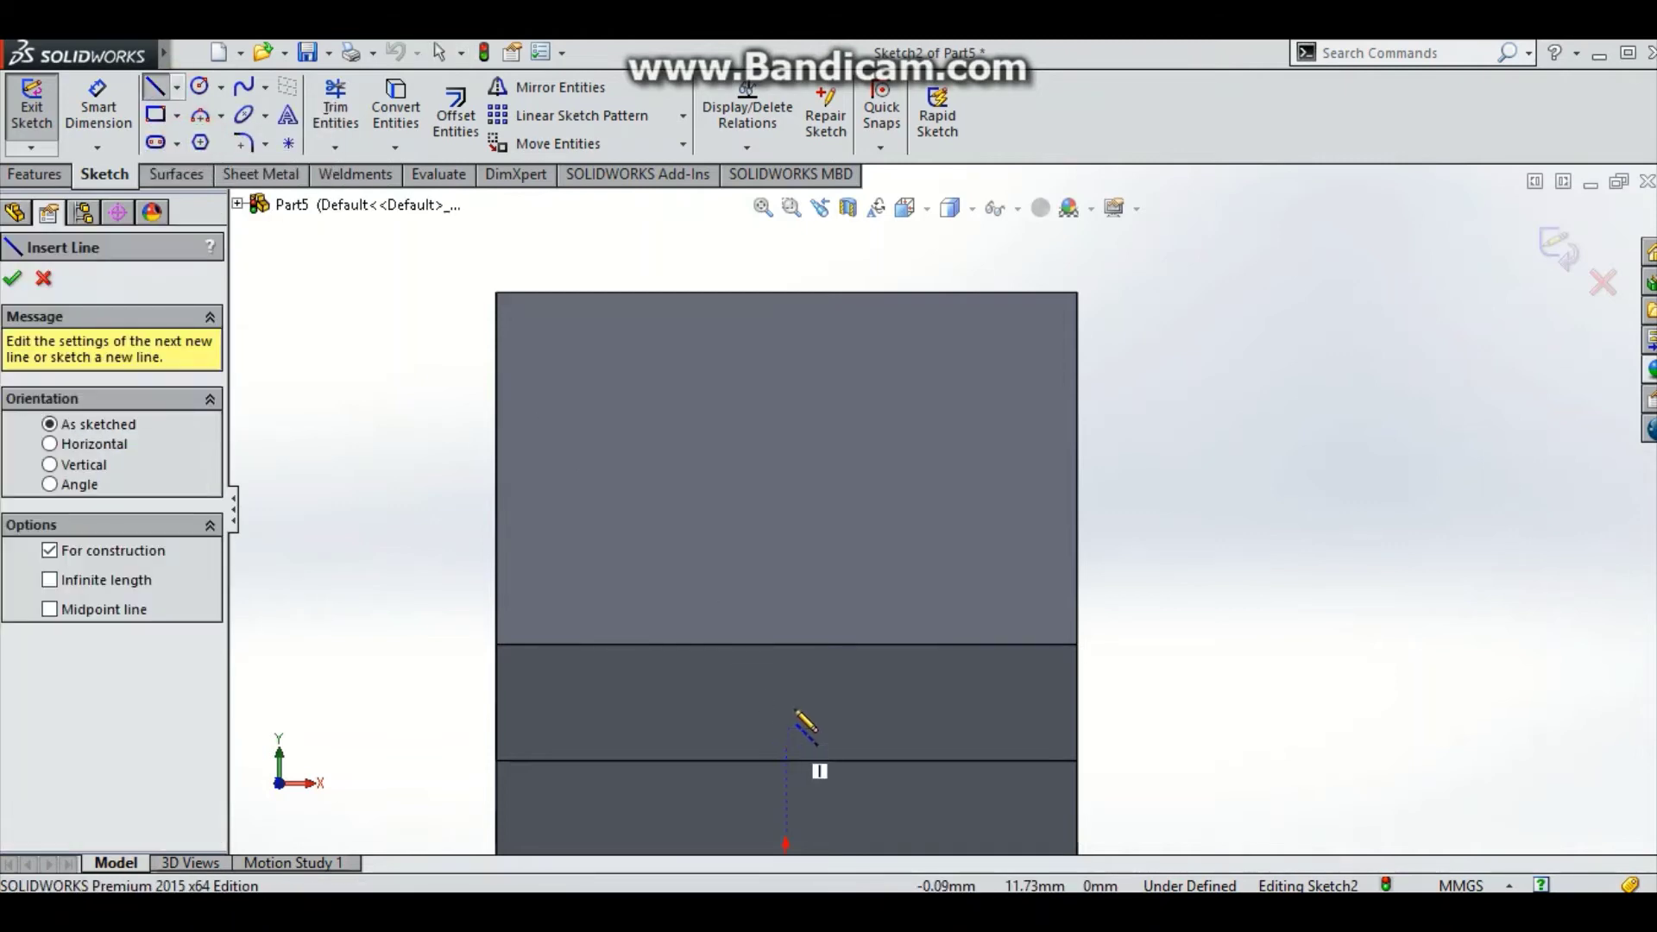
left_click(784, 643)
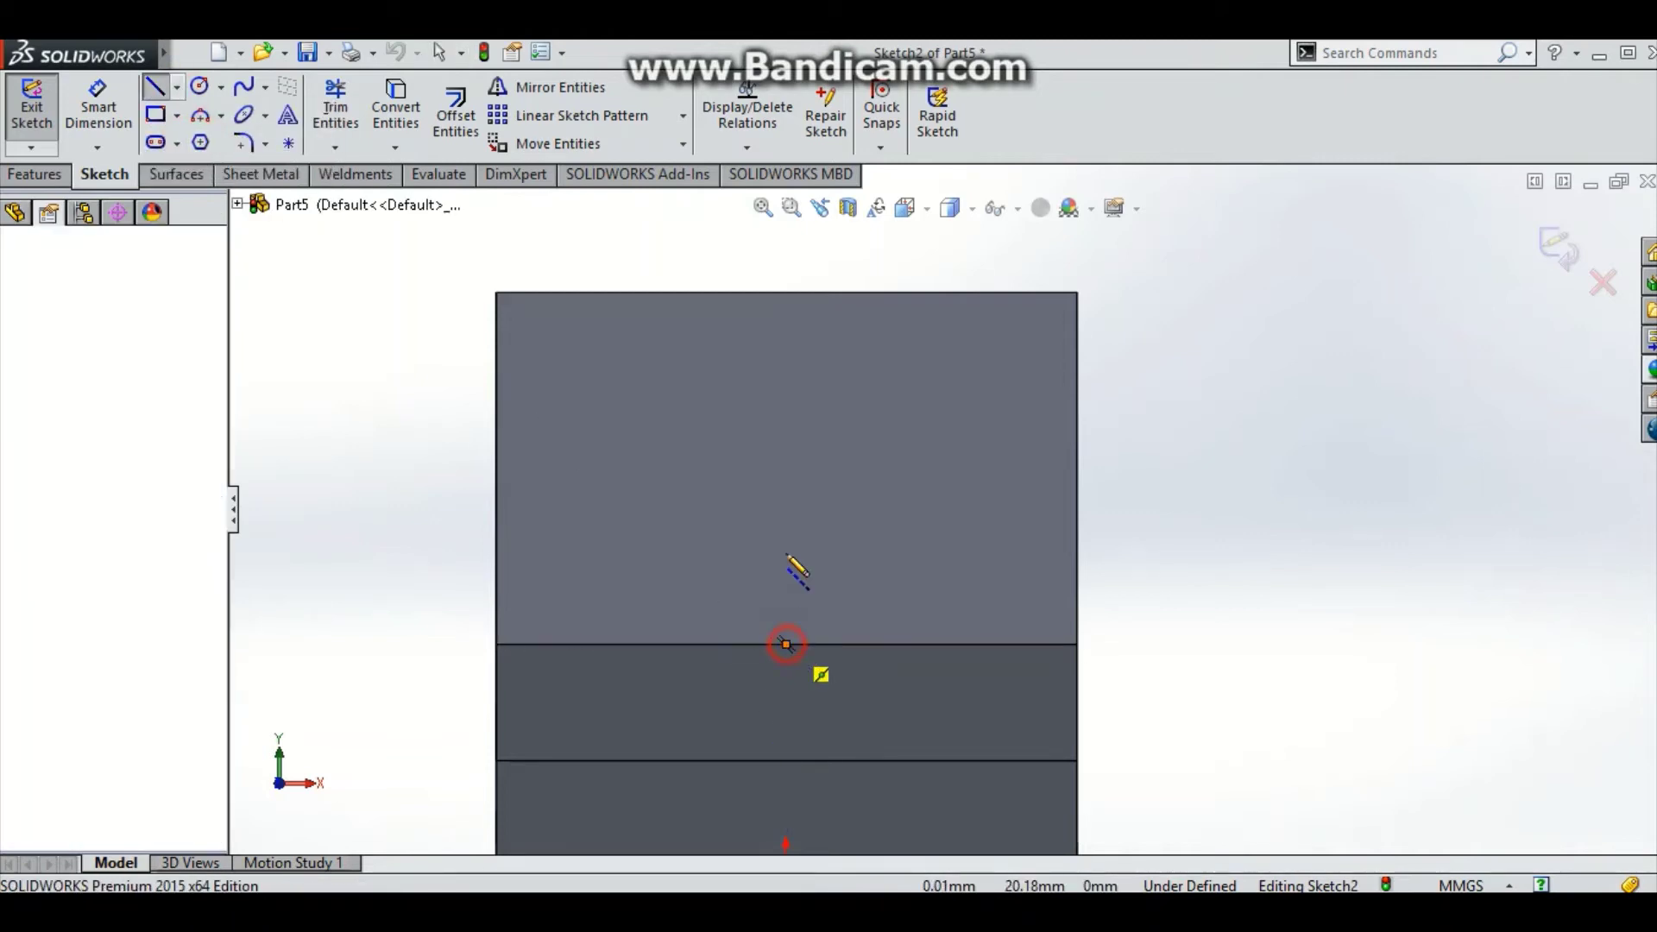
left_click(785, 293)
right_click(869, 269)
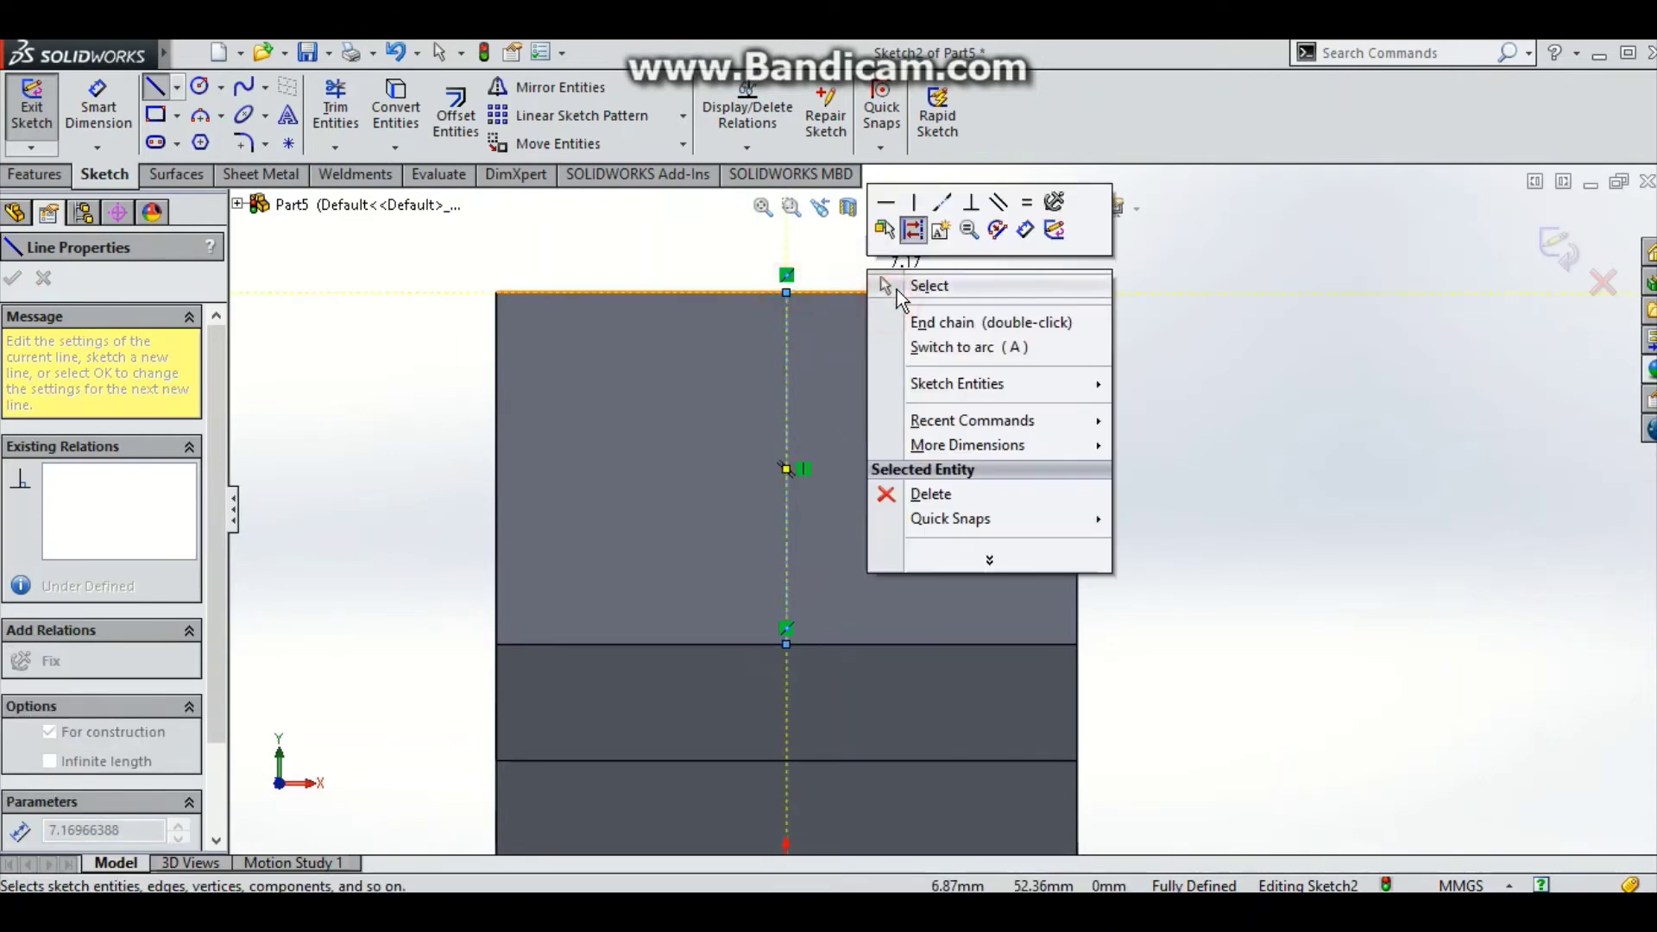
left_click(889, 286)
- Draw a corner rectangle spanning the angled face from top edge to lower edge
left_click(176, 117)
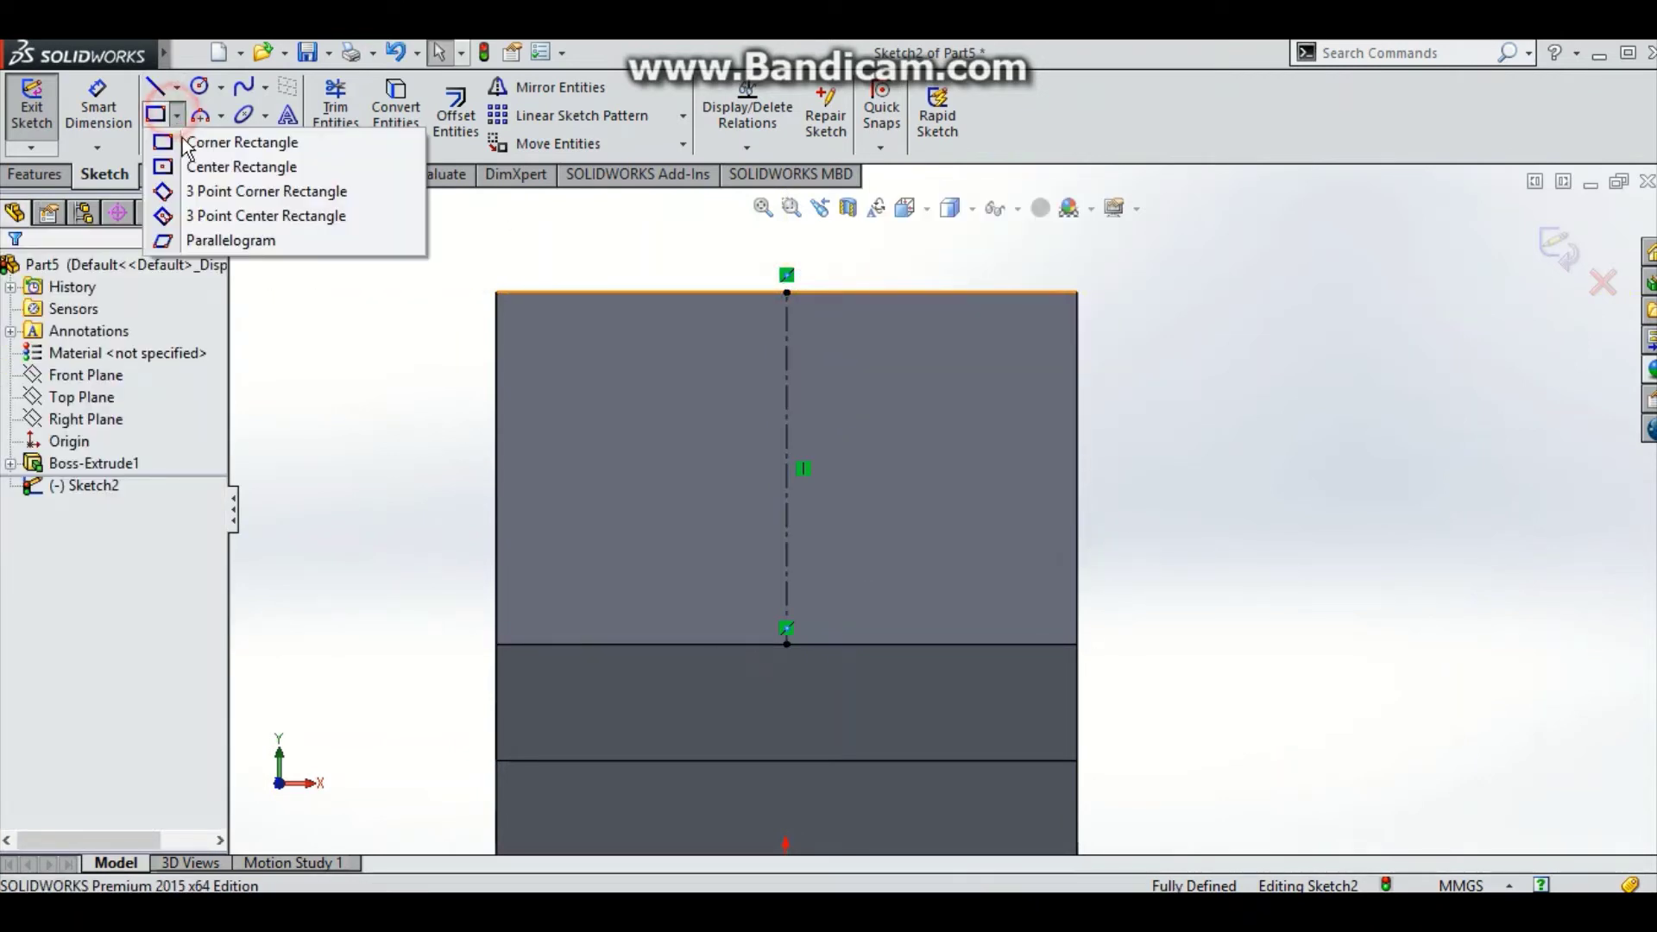
left_click(200, 153)
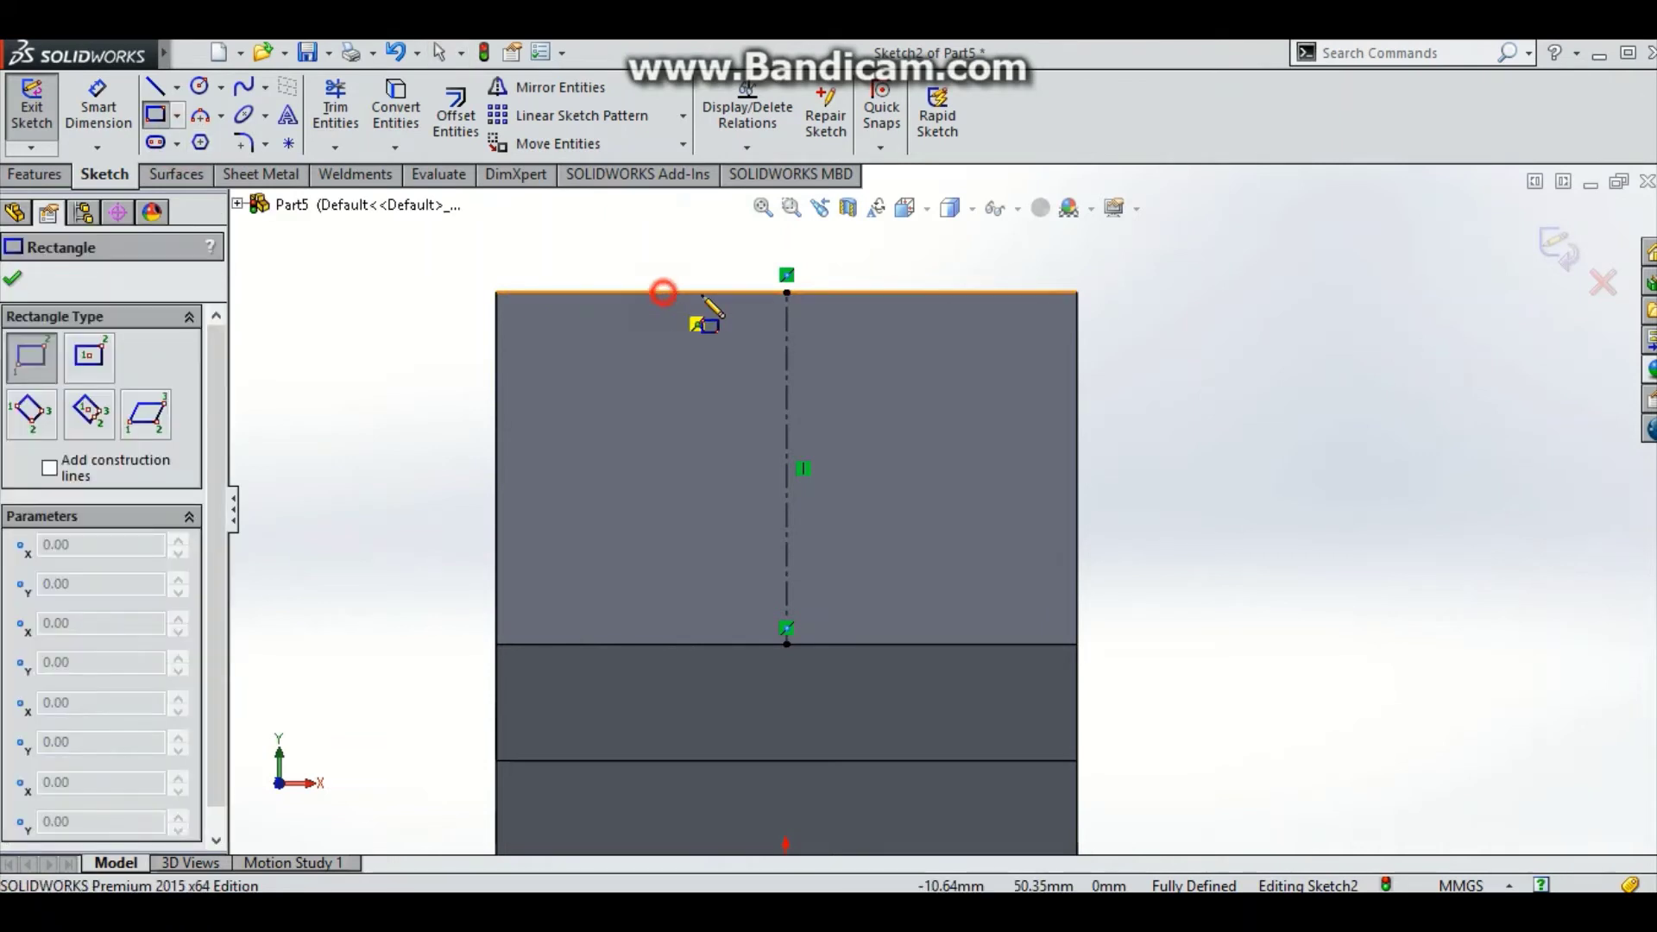
left_click(663, 293)
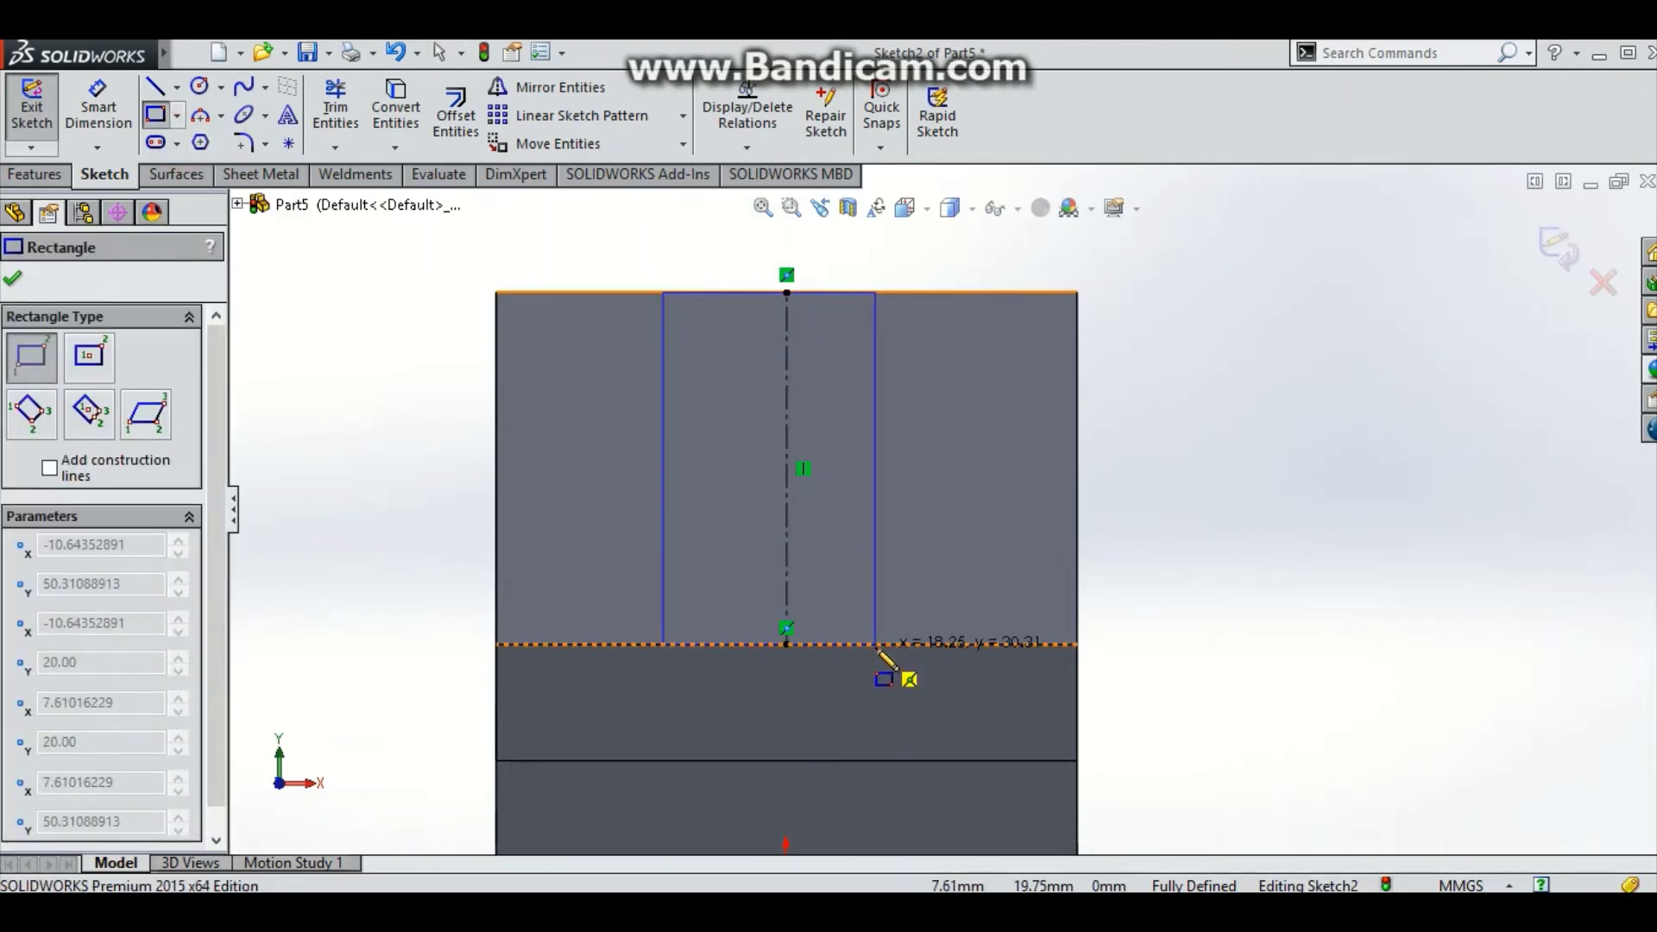
left_click(930, 644)
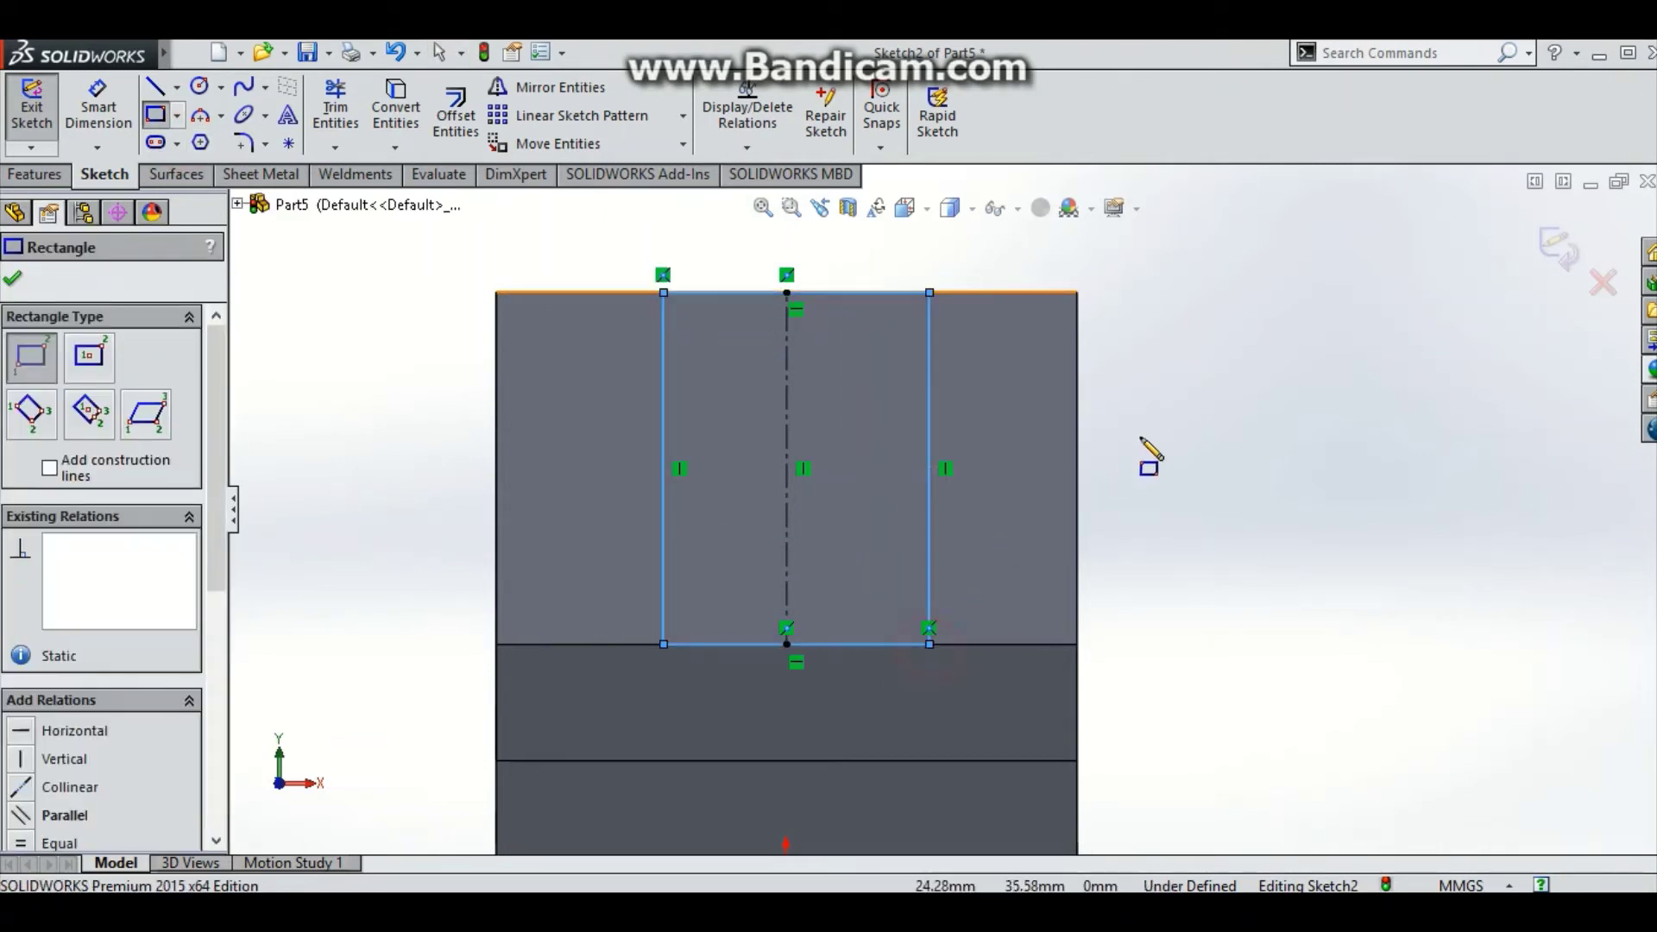
right_click(1232, 420)
left_click(1243, 434)
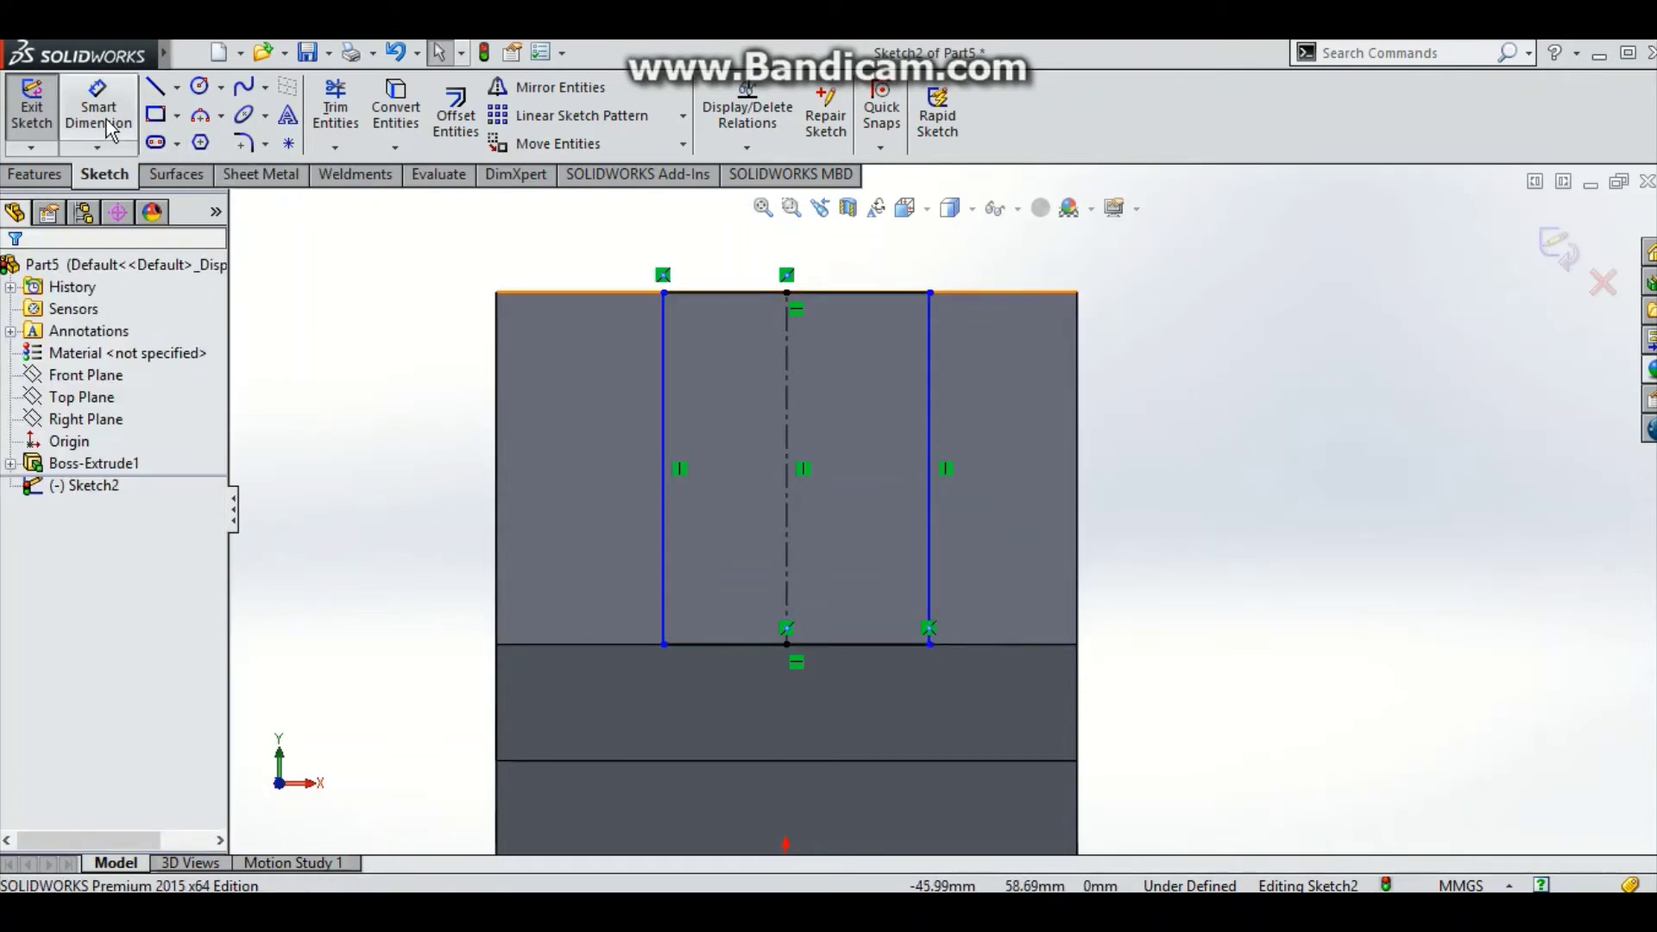
- Make the rectangle's two sides symmetric about the centerline
left_click(667, 431)
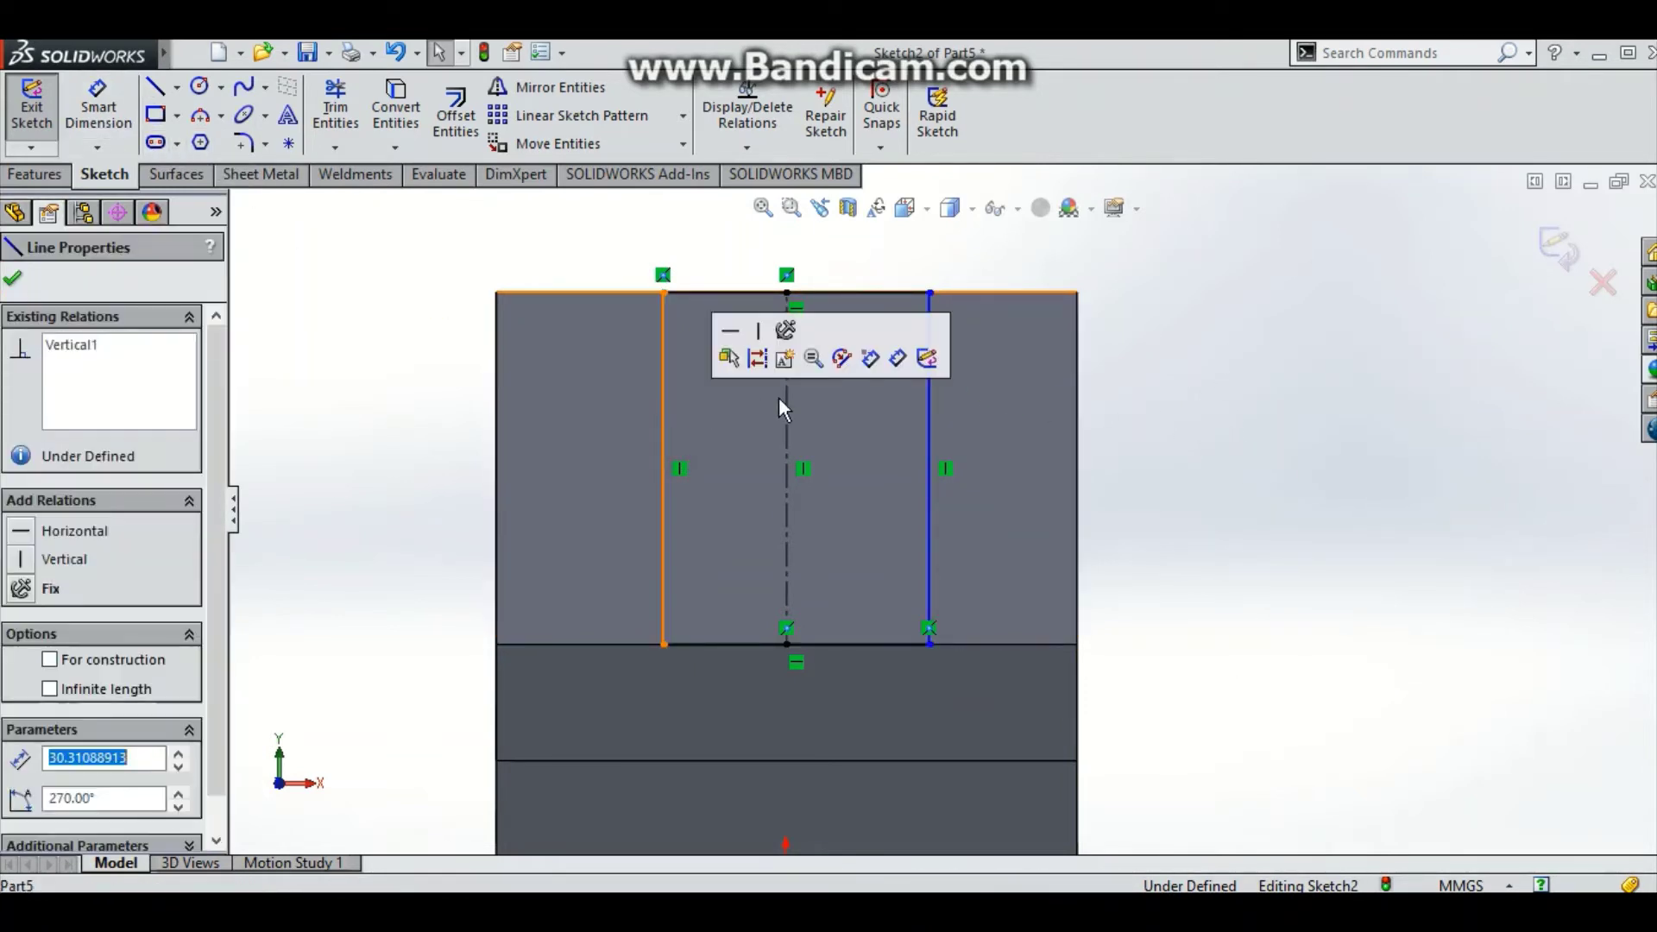
left_click(785, 434, "ctrl")
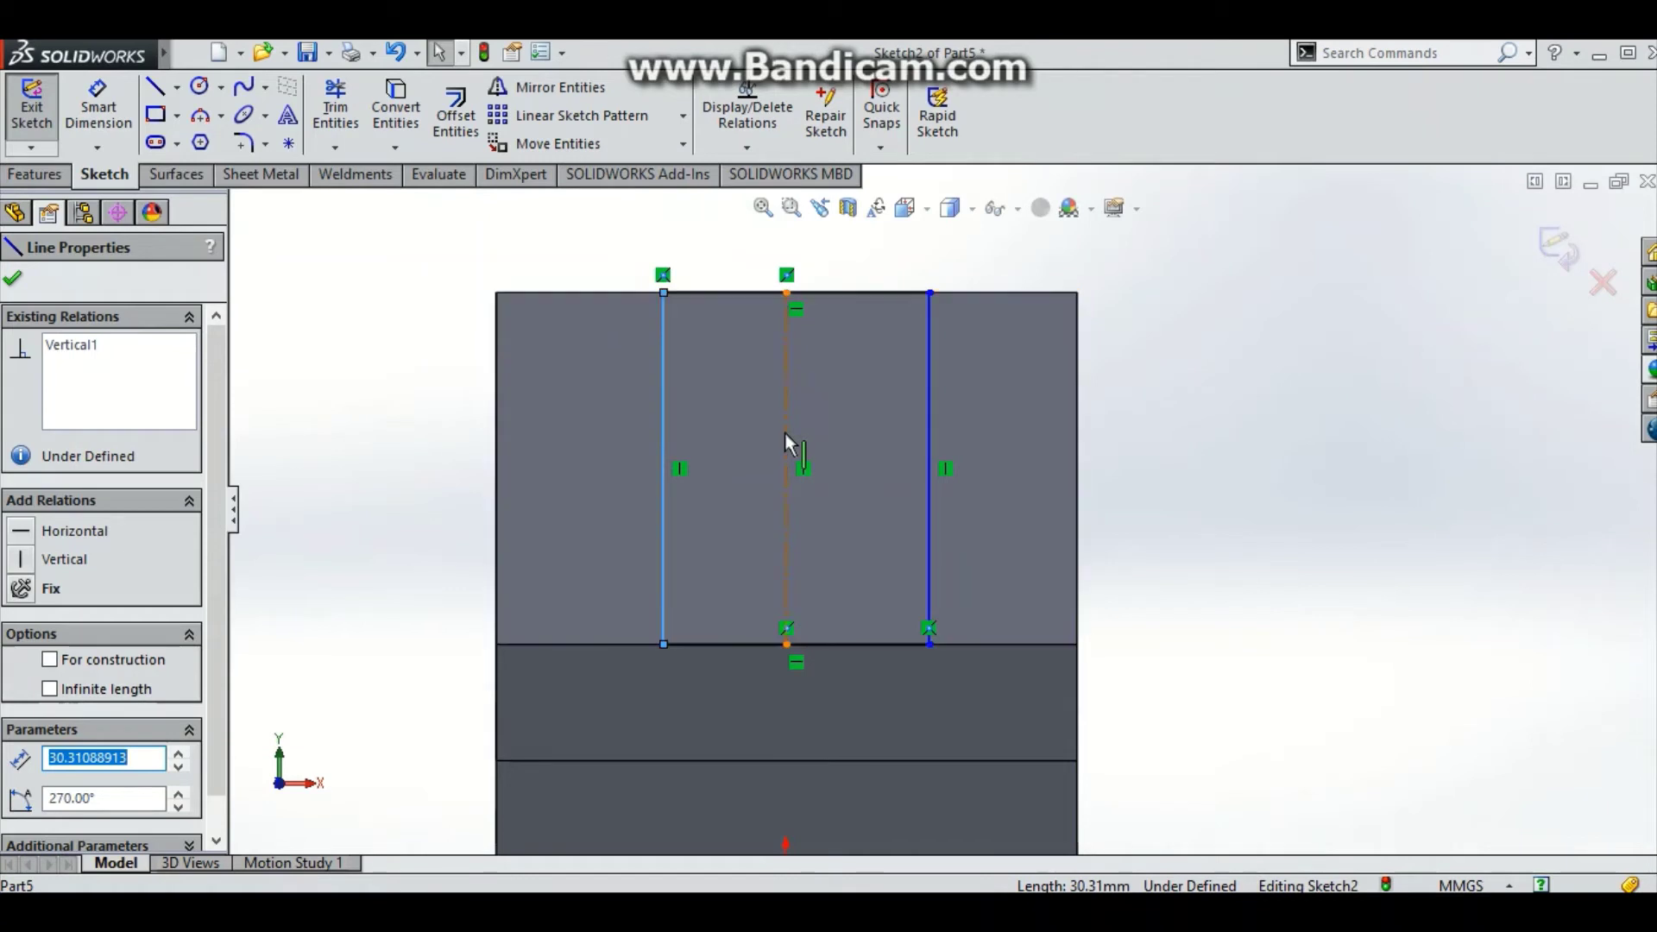
left_click(927, 432, "ctrl")
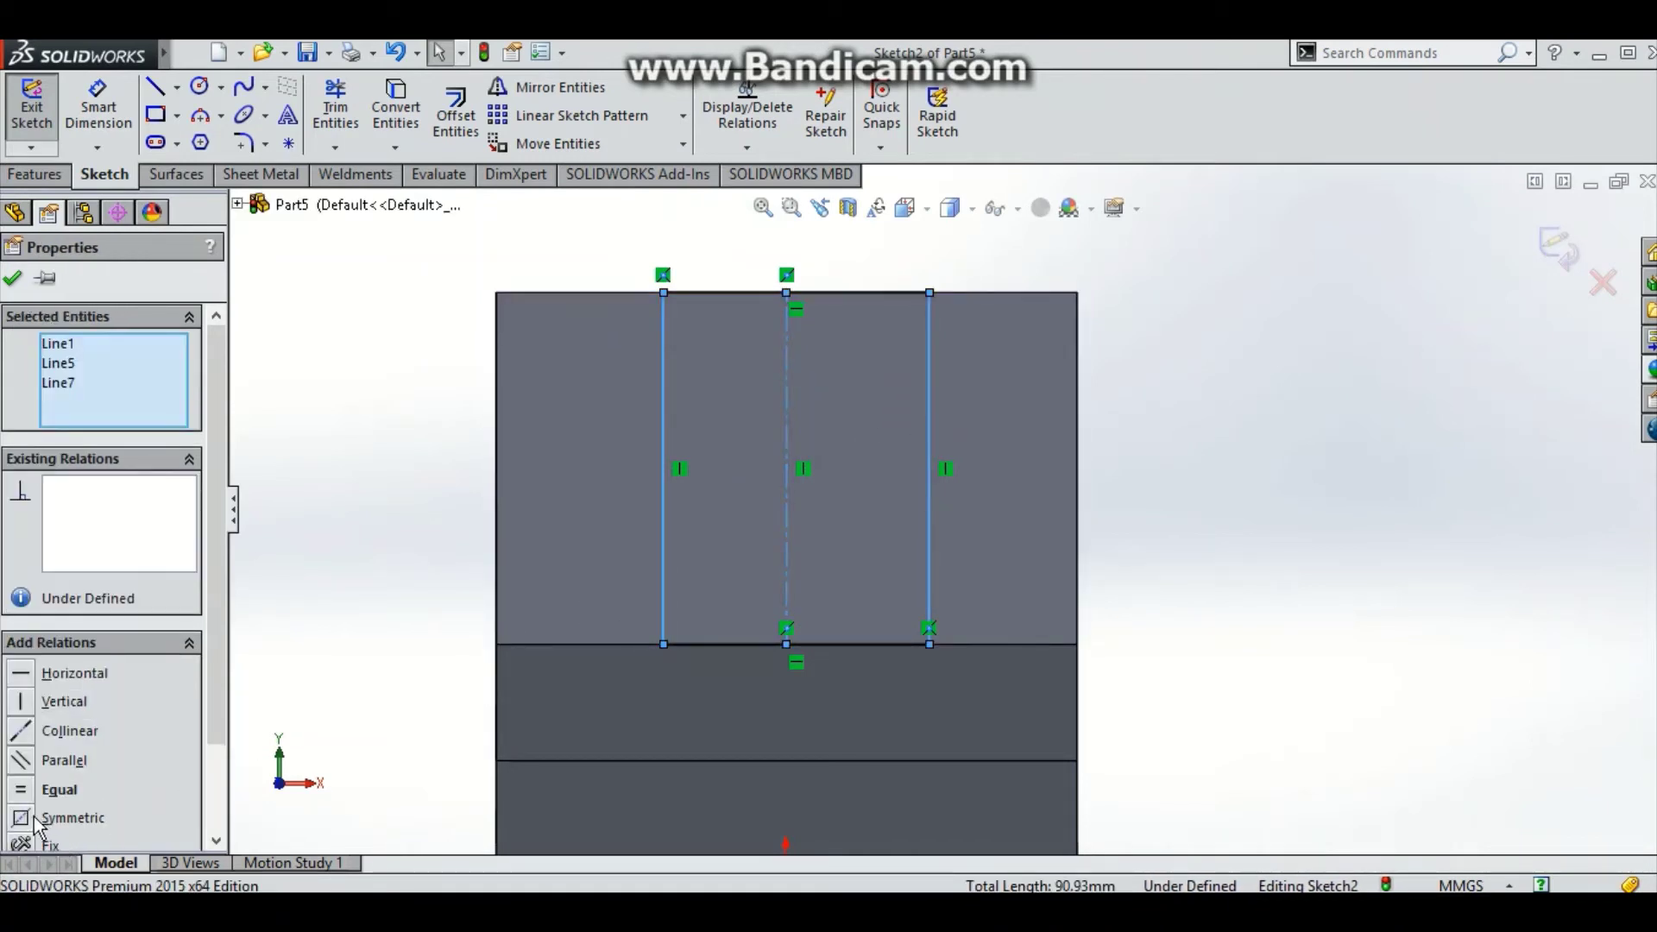
left_click(23, 817)
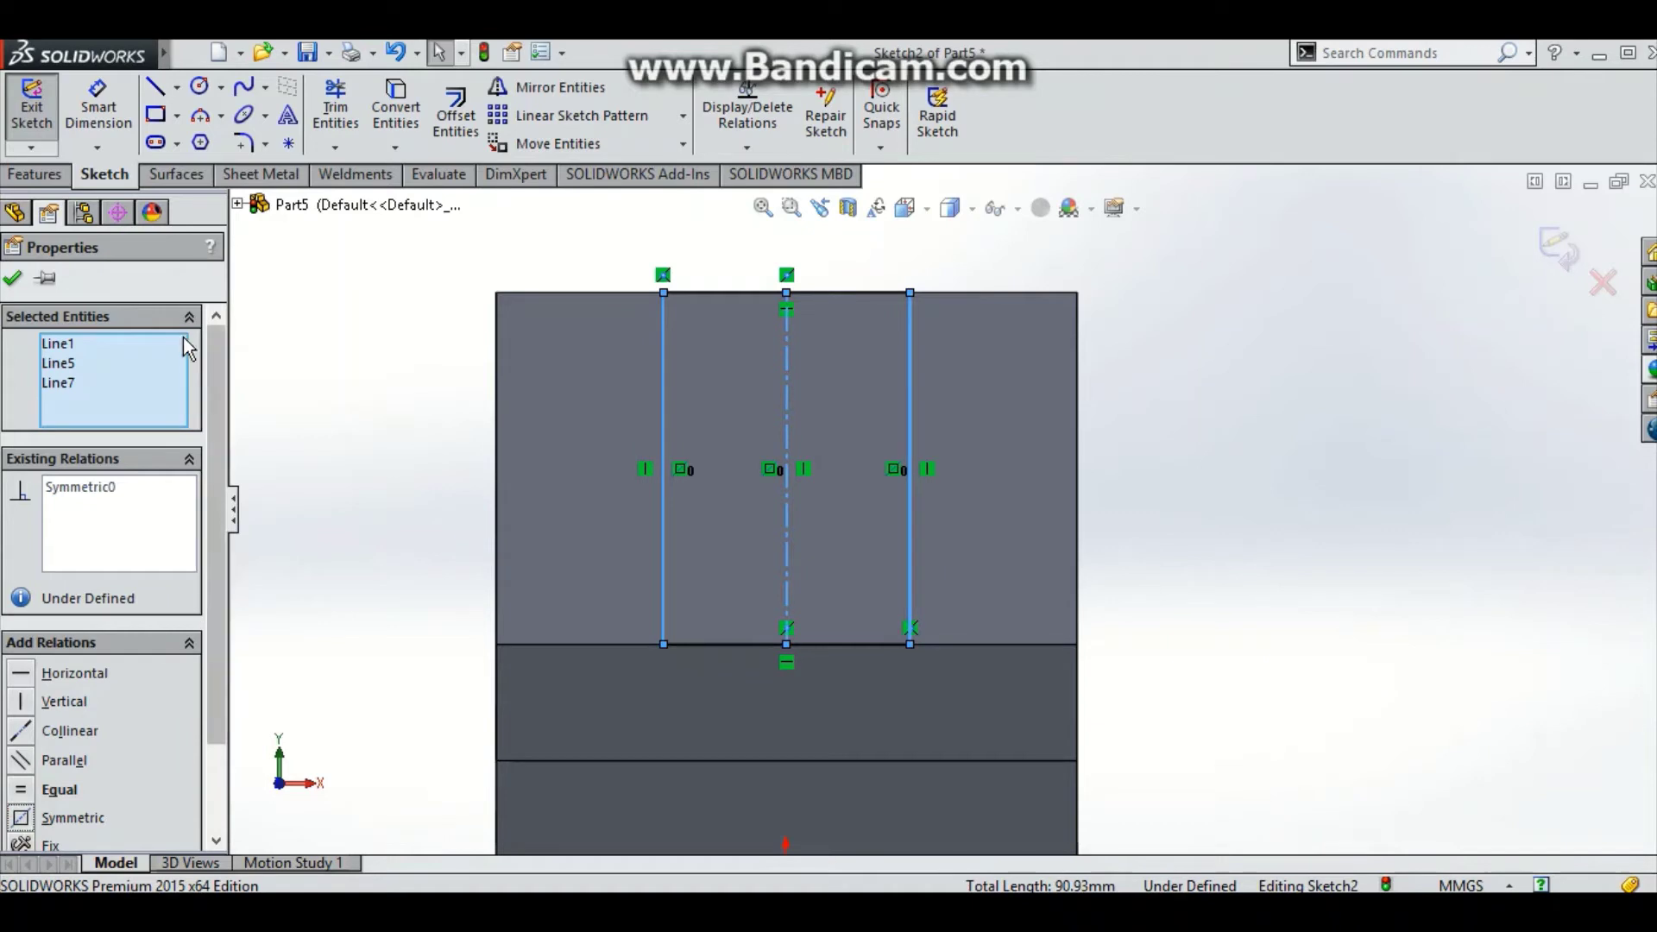
left_click(14, 279)
- Dimension the rectangle's top edge to 30 mm width
left_click(98, 102)
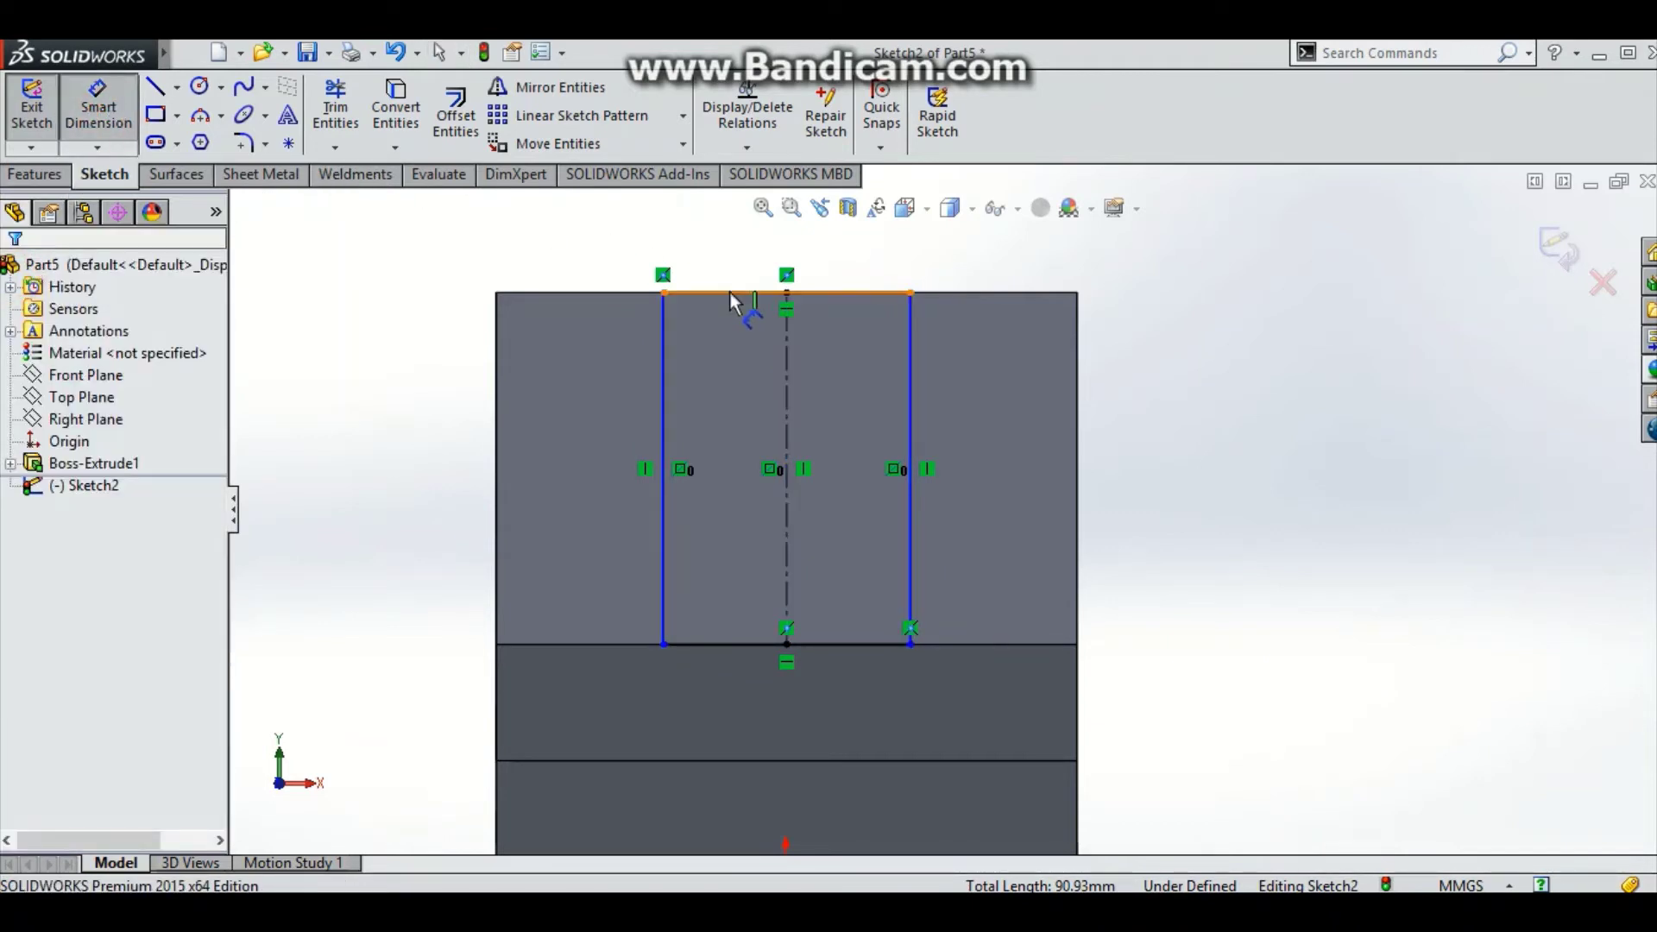
left_click(731, 293)
left_click(796, 259)
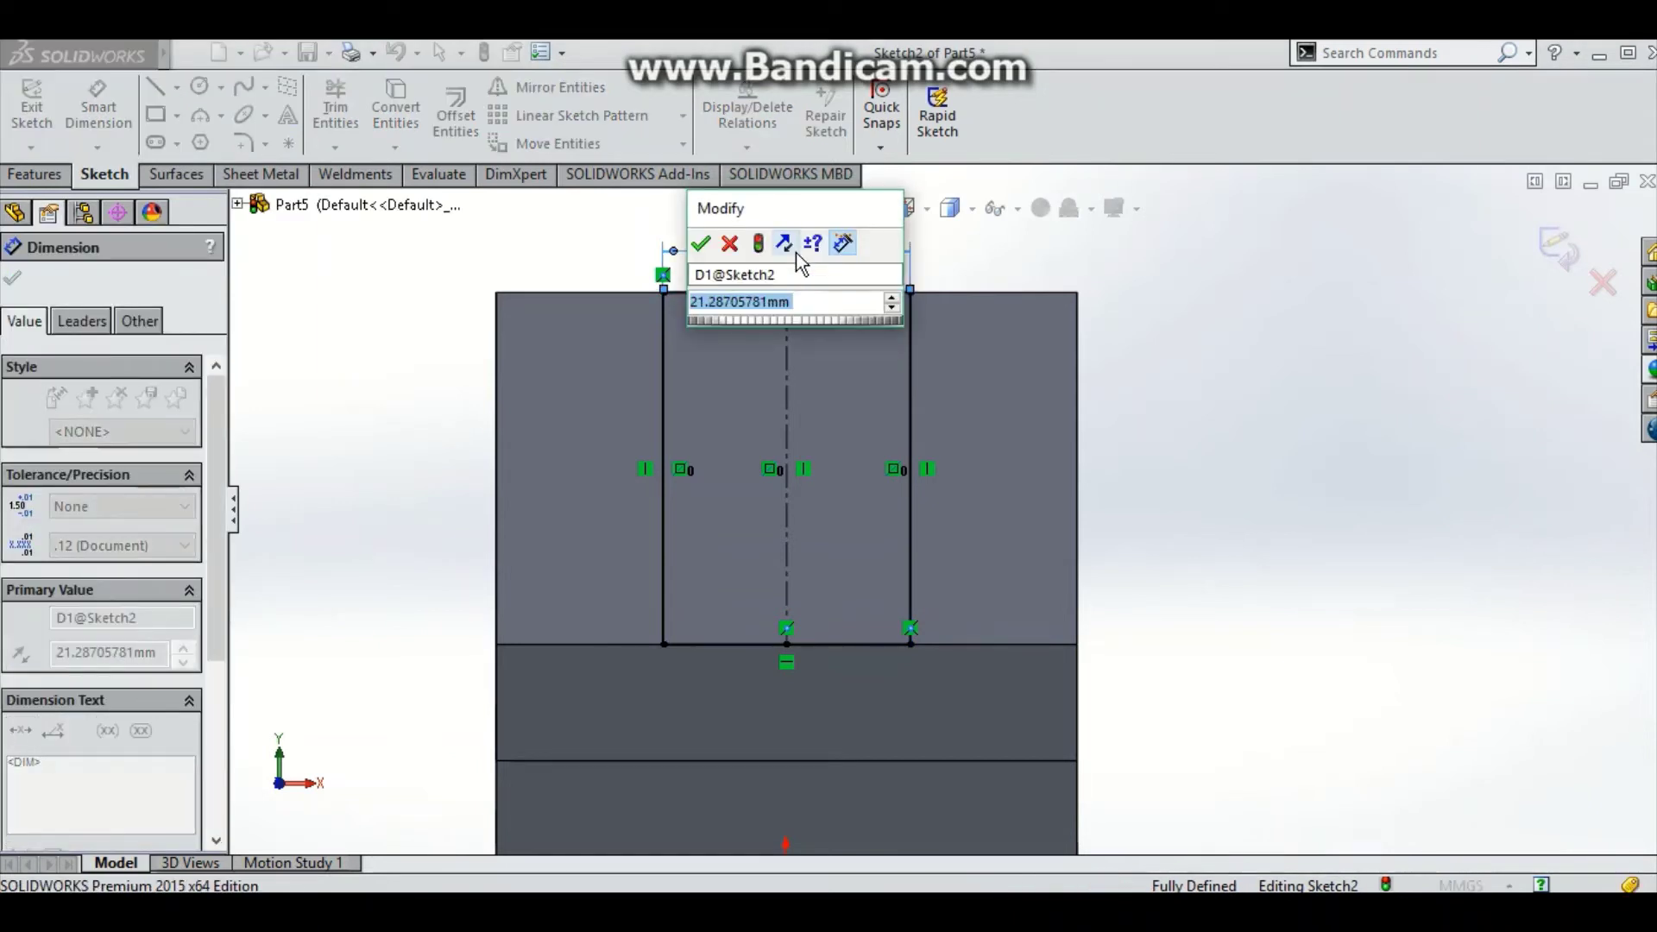
key("Escape")
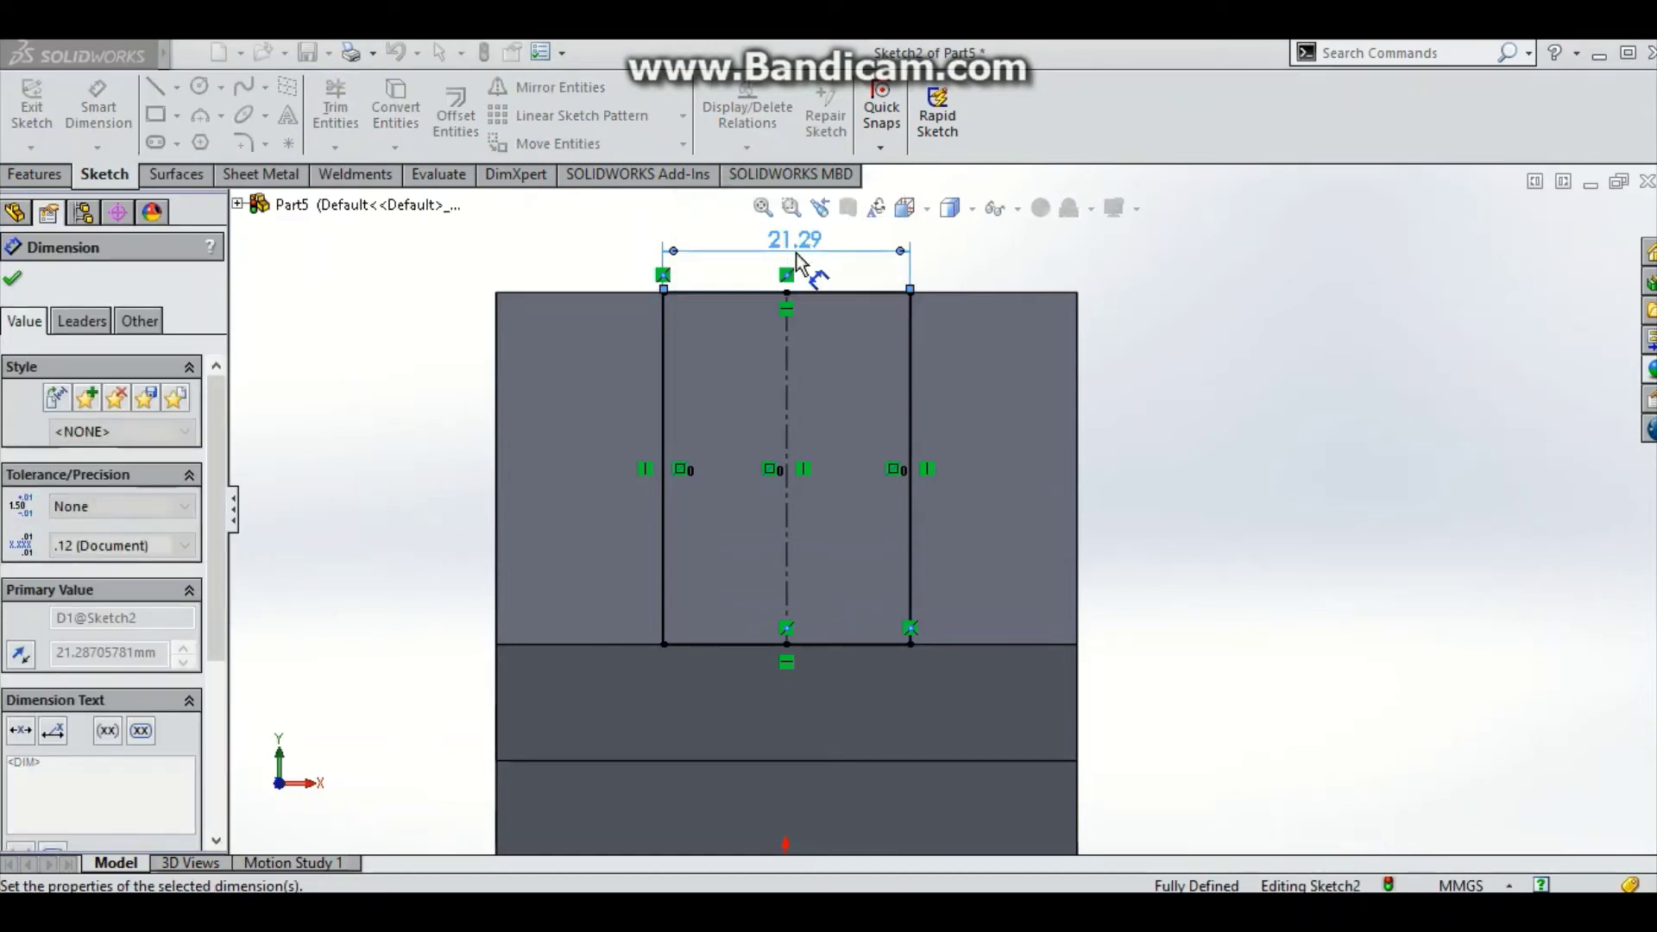
key("Return")
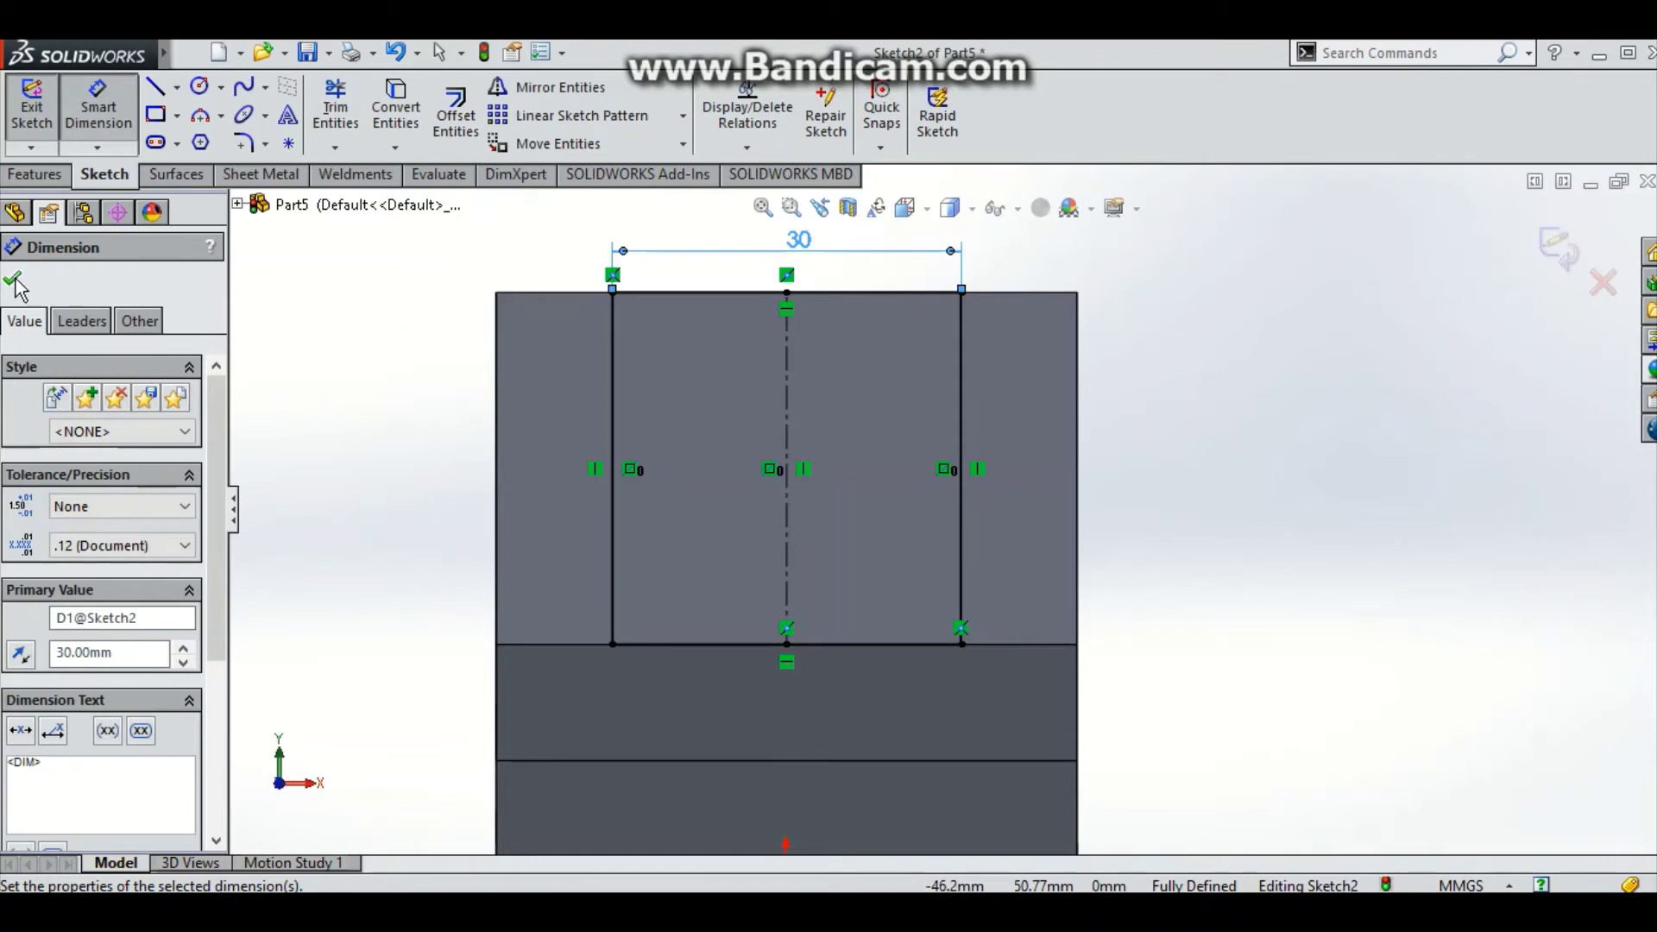
left_click(16, 281)
key("z")
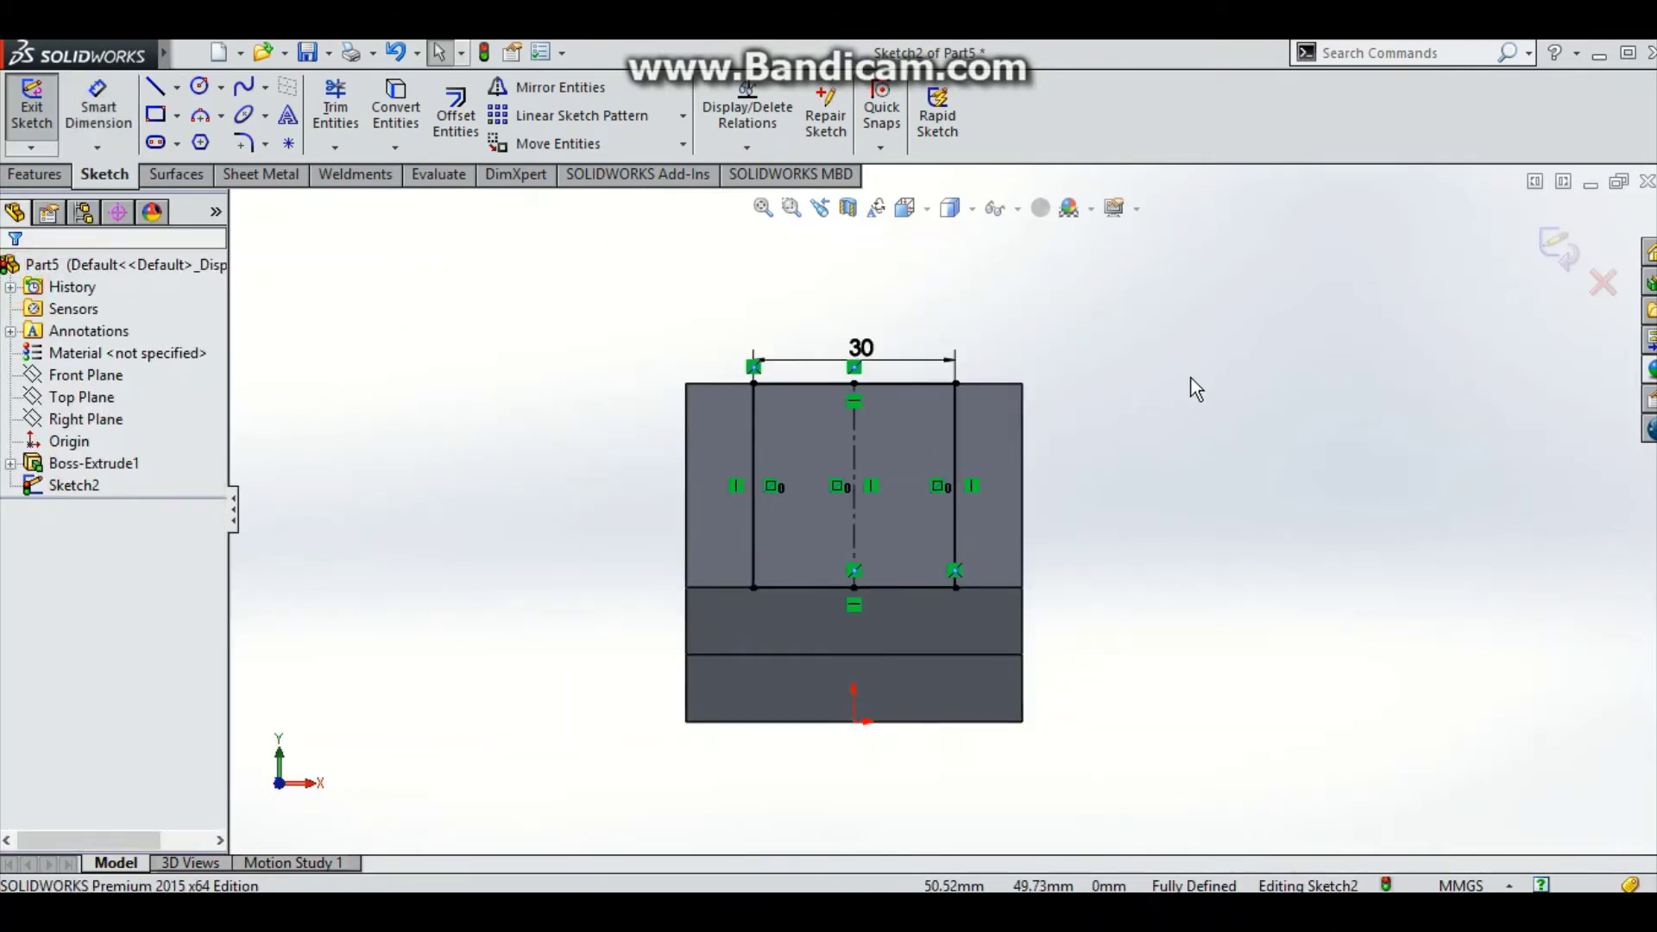
middle_click_drag(1196, 388, 1101, 421)
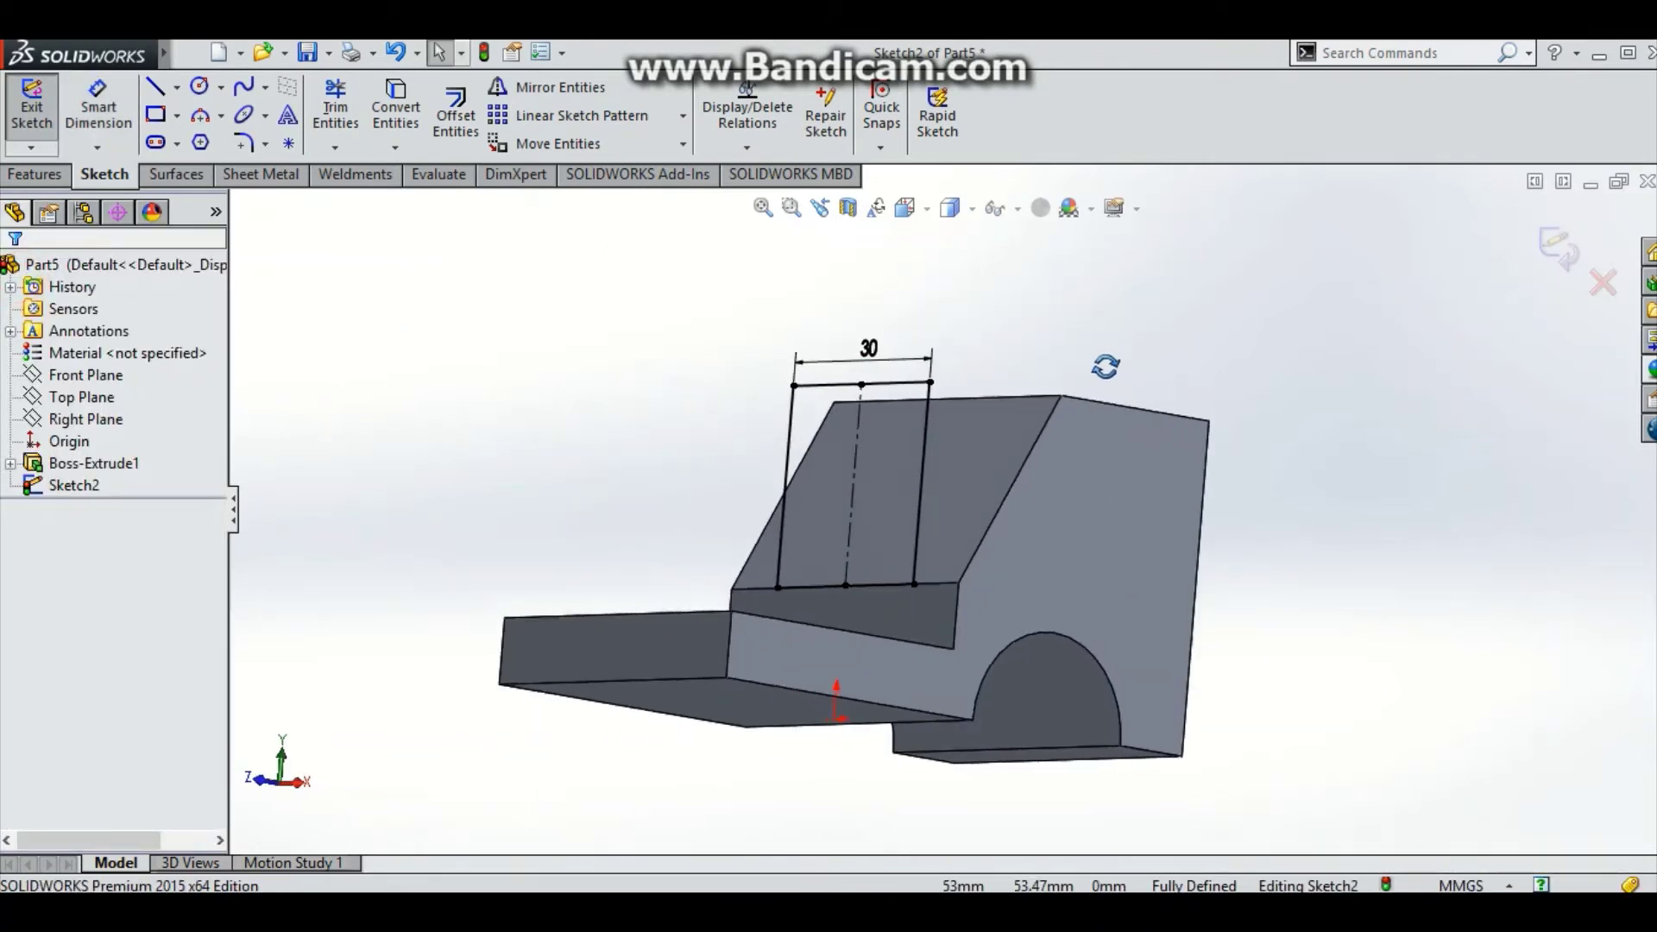
- Cut the sketched rectangle Through All as Cut-Extrude1, slotting the angled arm into two prongs
left_click(61, 177)
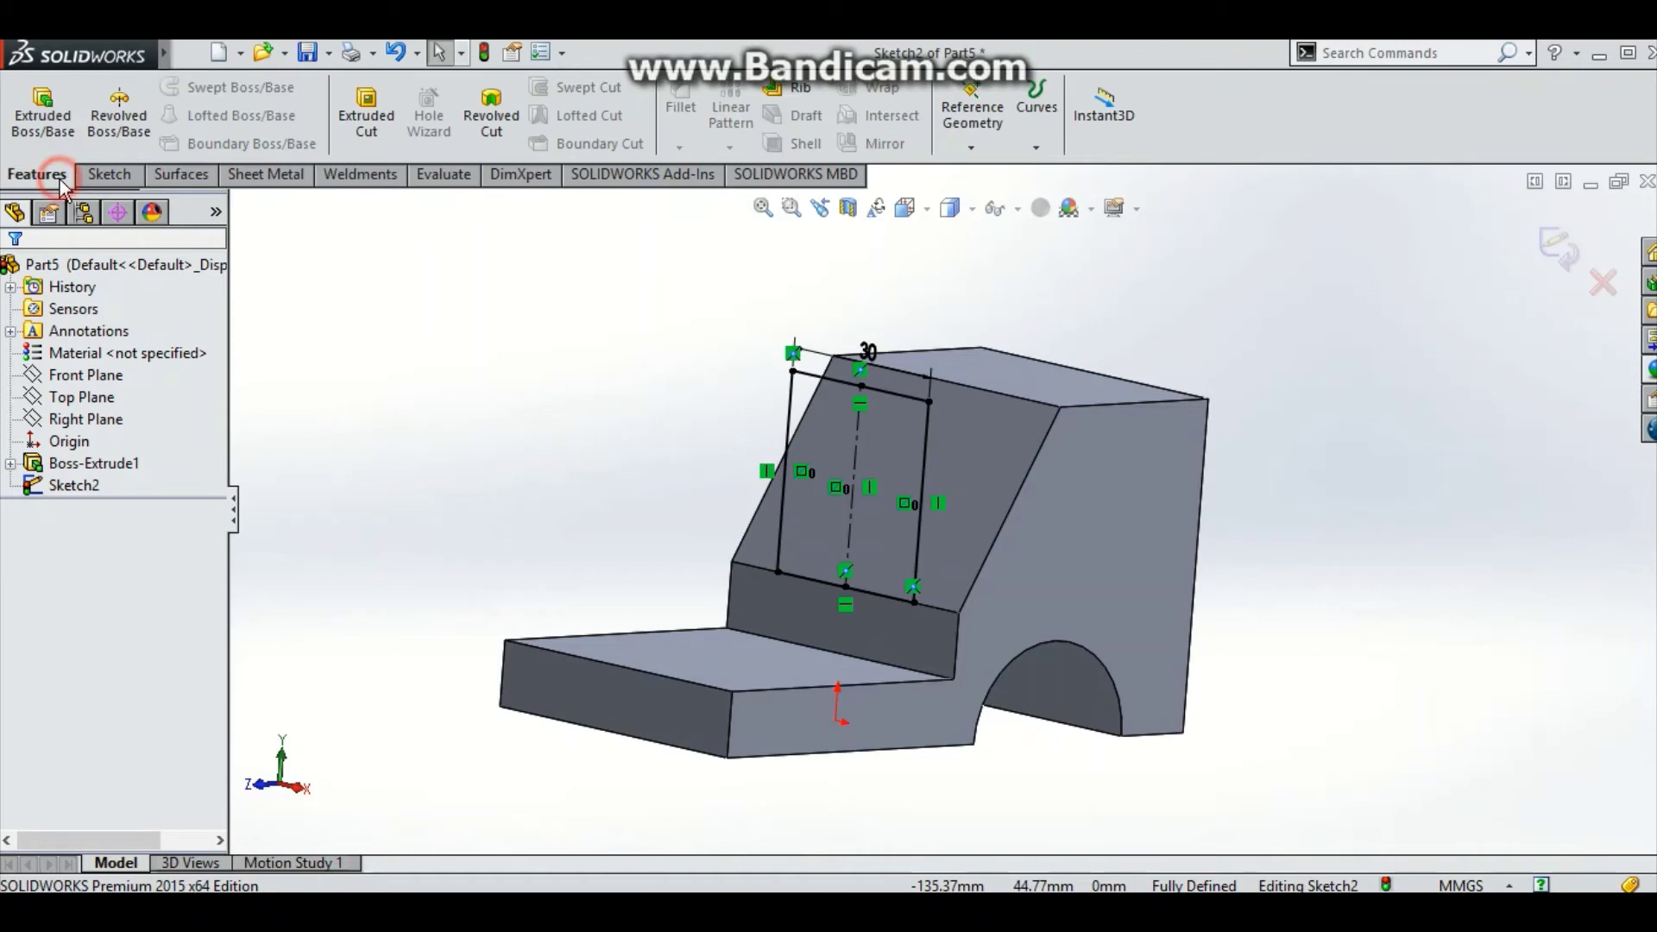
left_click(369, 129)
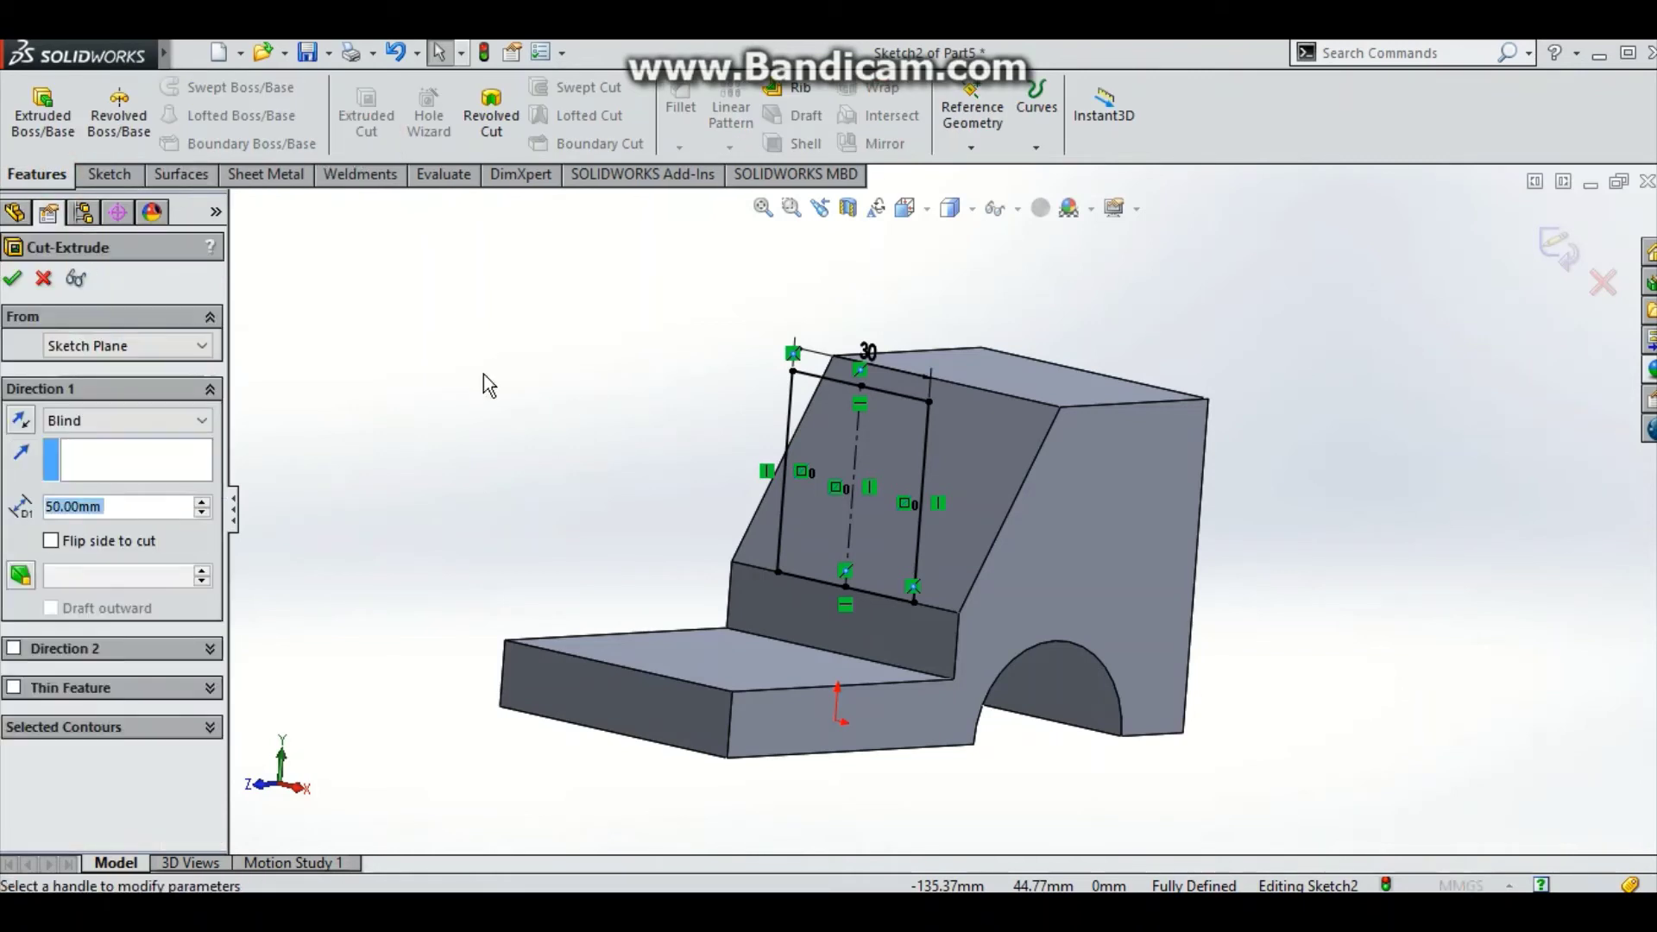
middle_click_drag(484, 375, 436, 453)
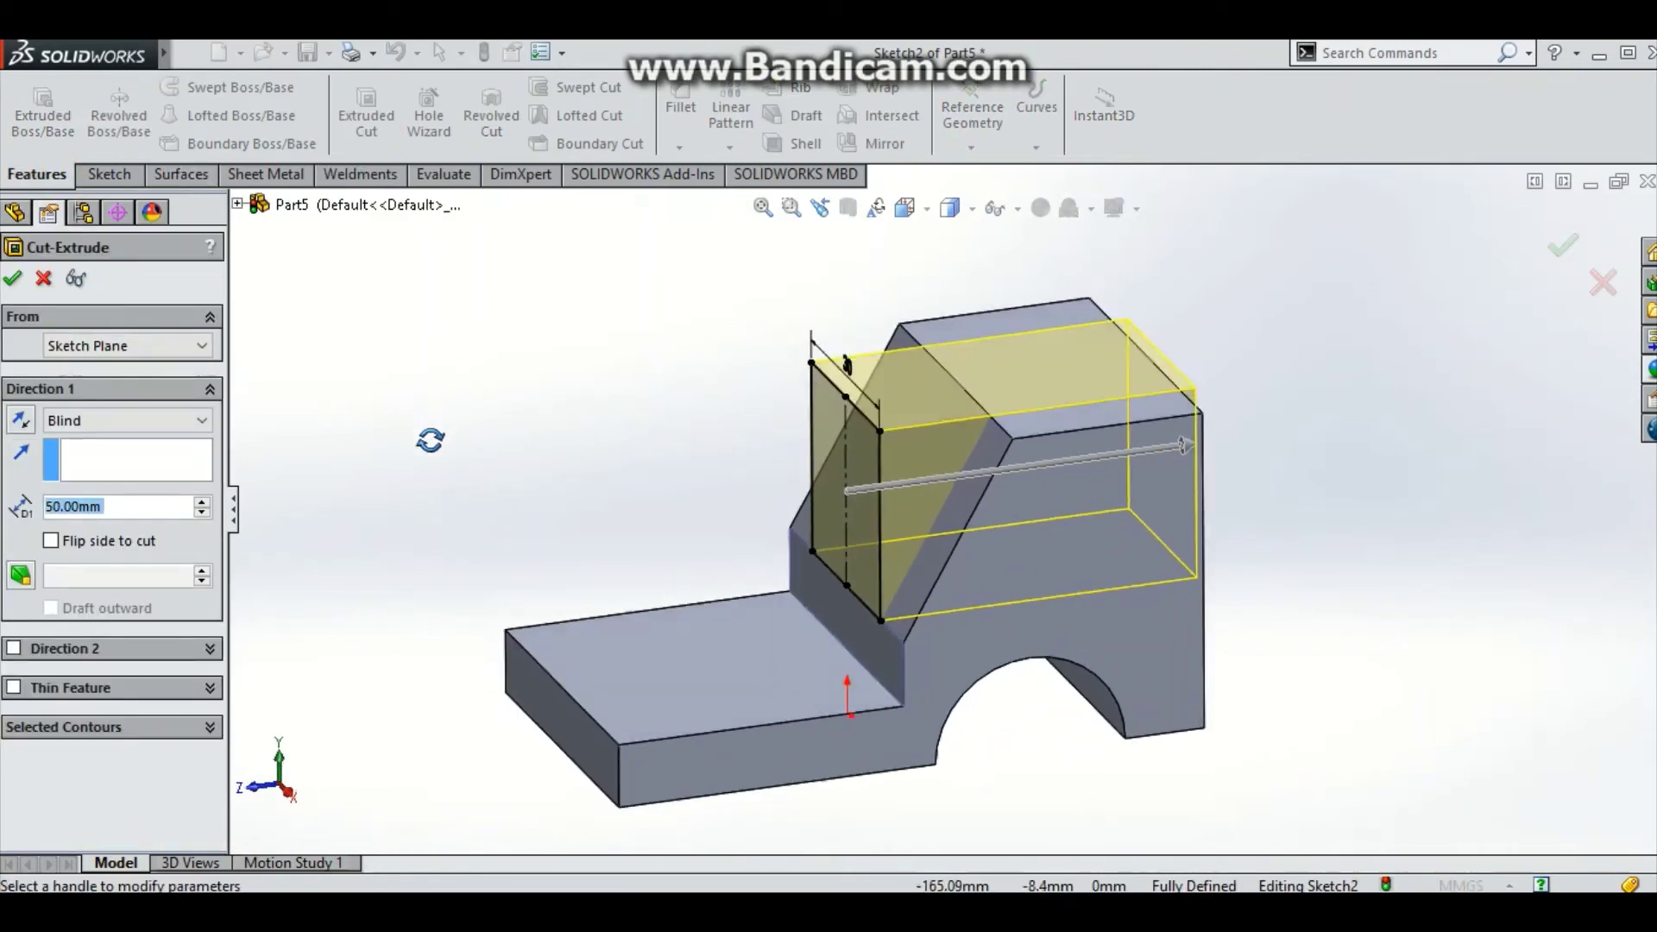
left_click(159, 422)
left_click(141, 460)
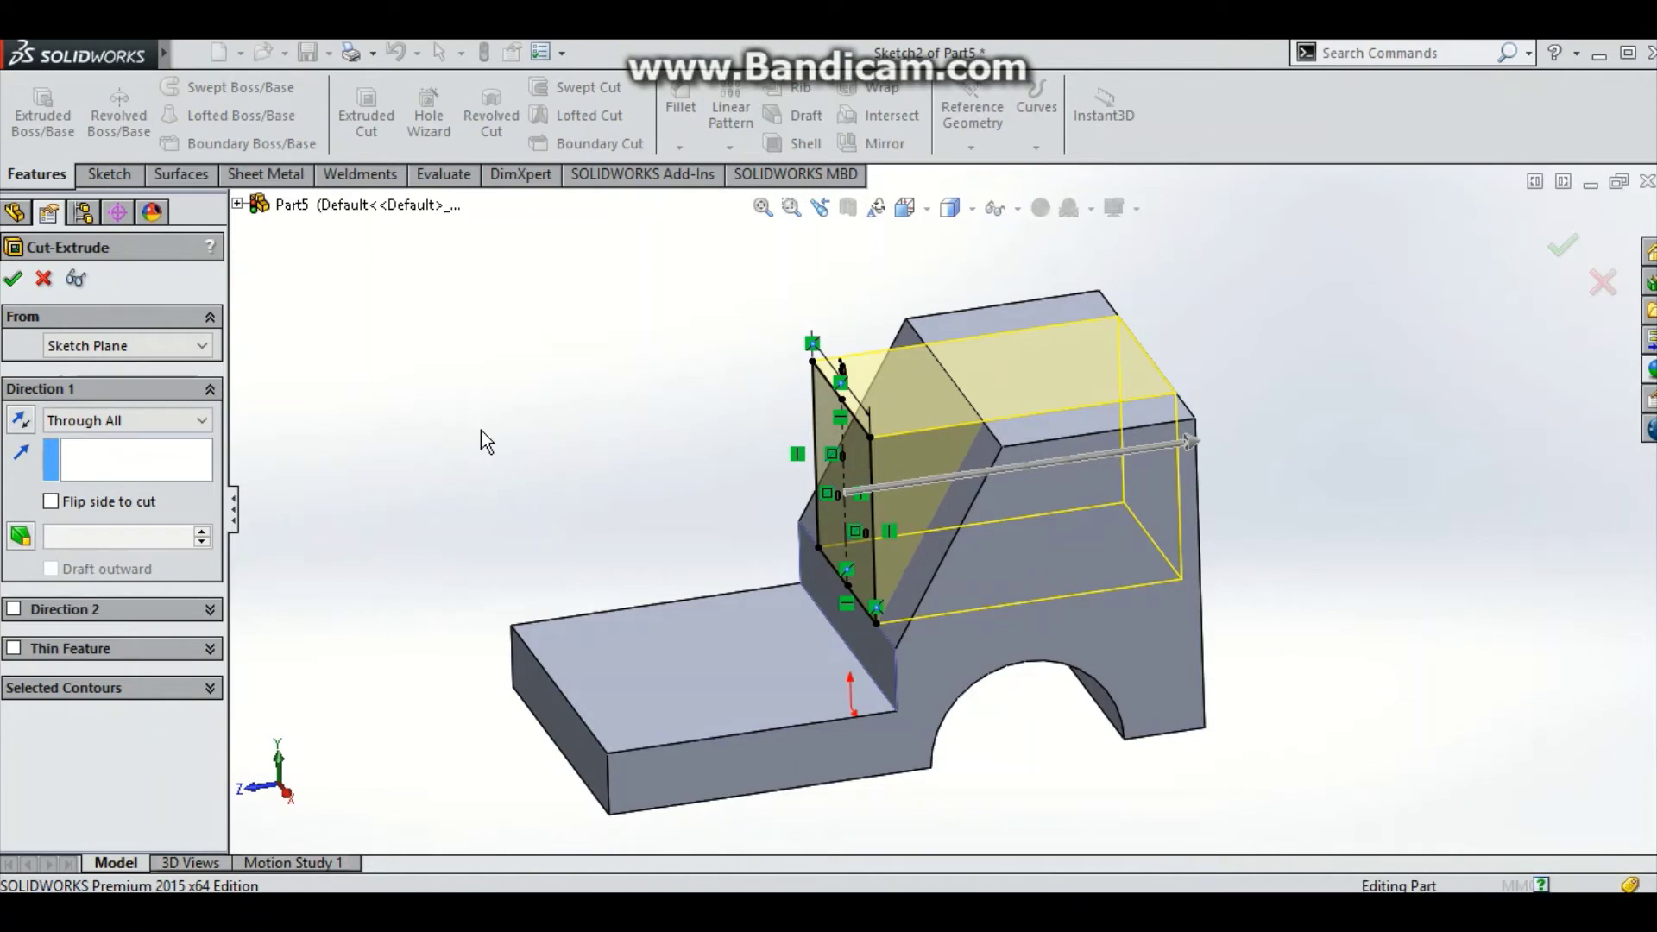
key("Return")
mouse_move(481, 431)
middle_mouse_down()
mouse_move(573, 374)
mouse_move(542, 432)
mouse_move(442, 355)
middle_mouse_up()
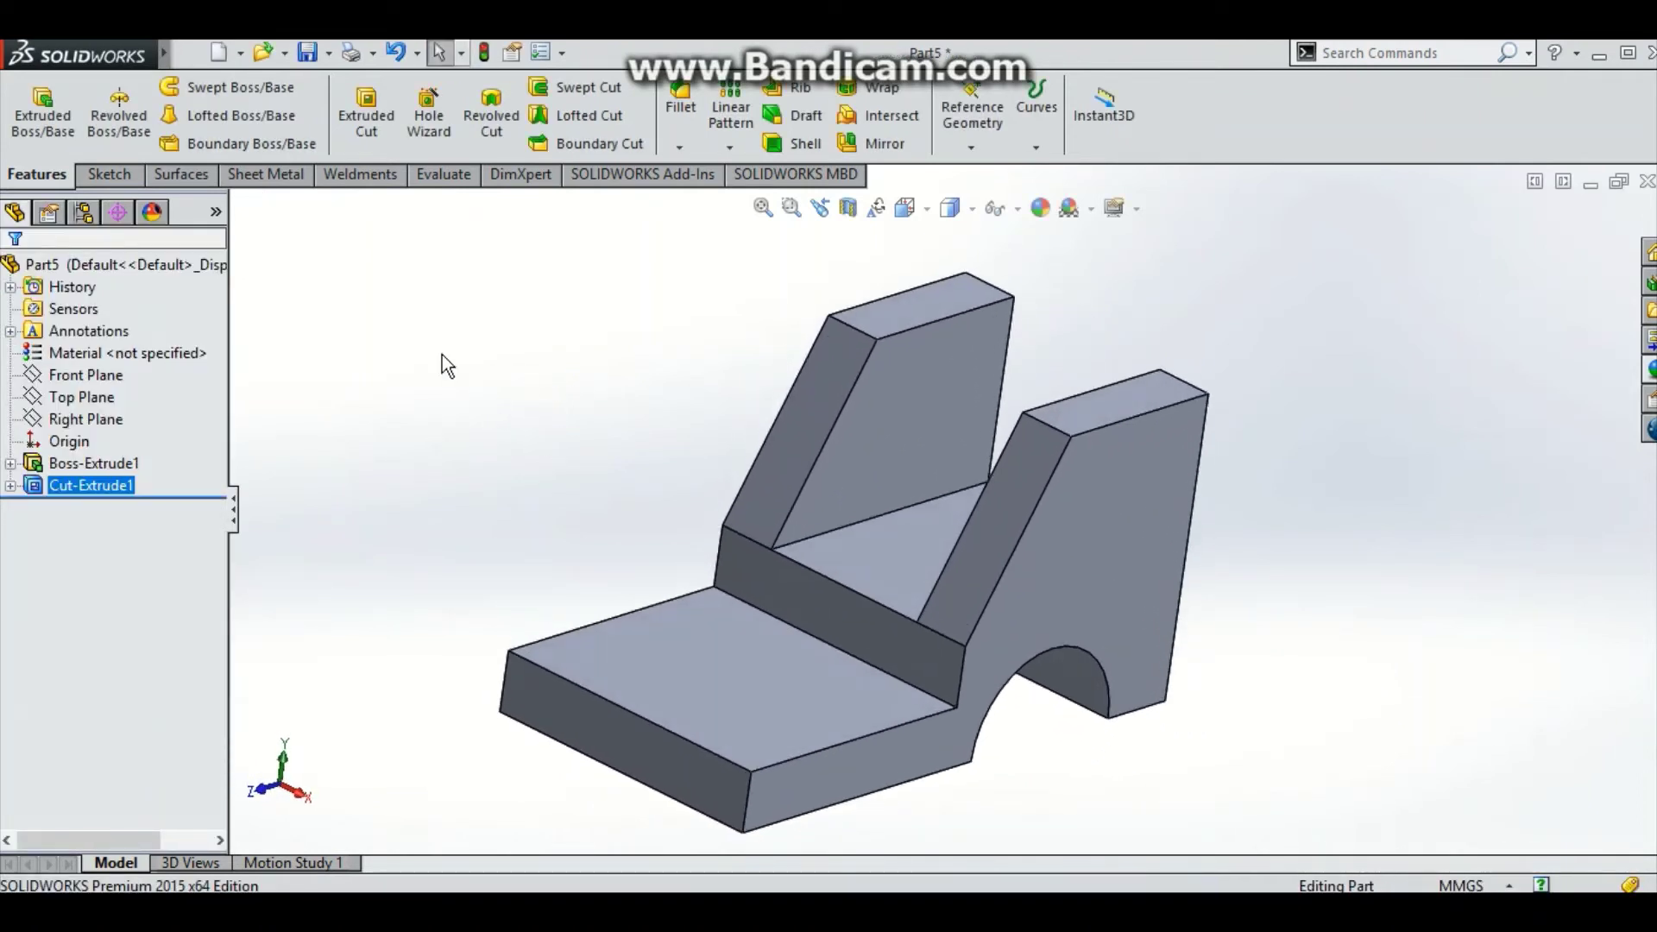
- Start a new sketch on the base plate's top face and view it Normal To
left_click(127, 174)
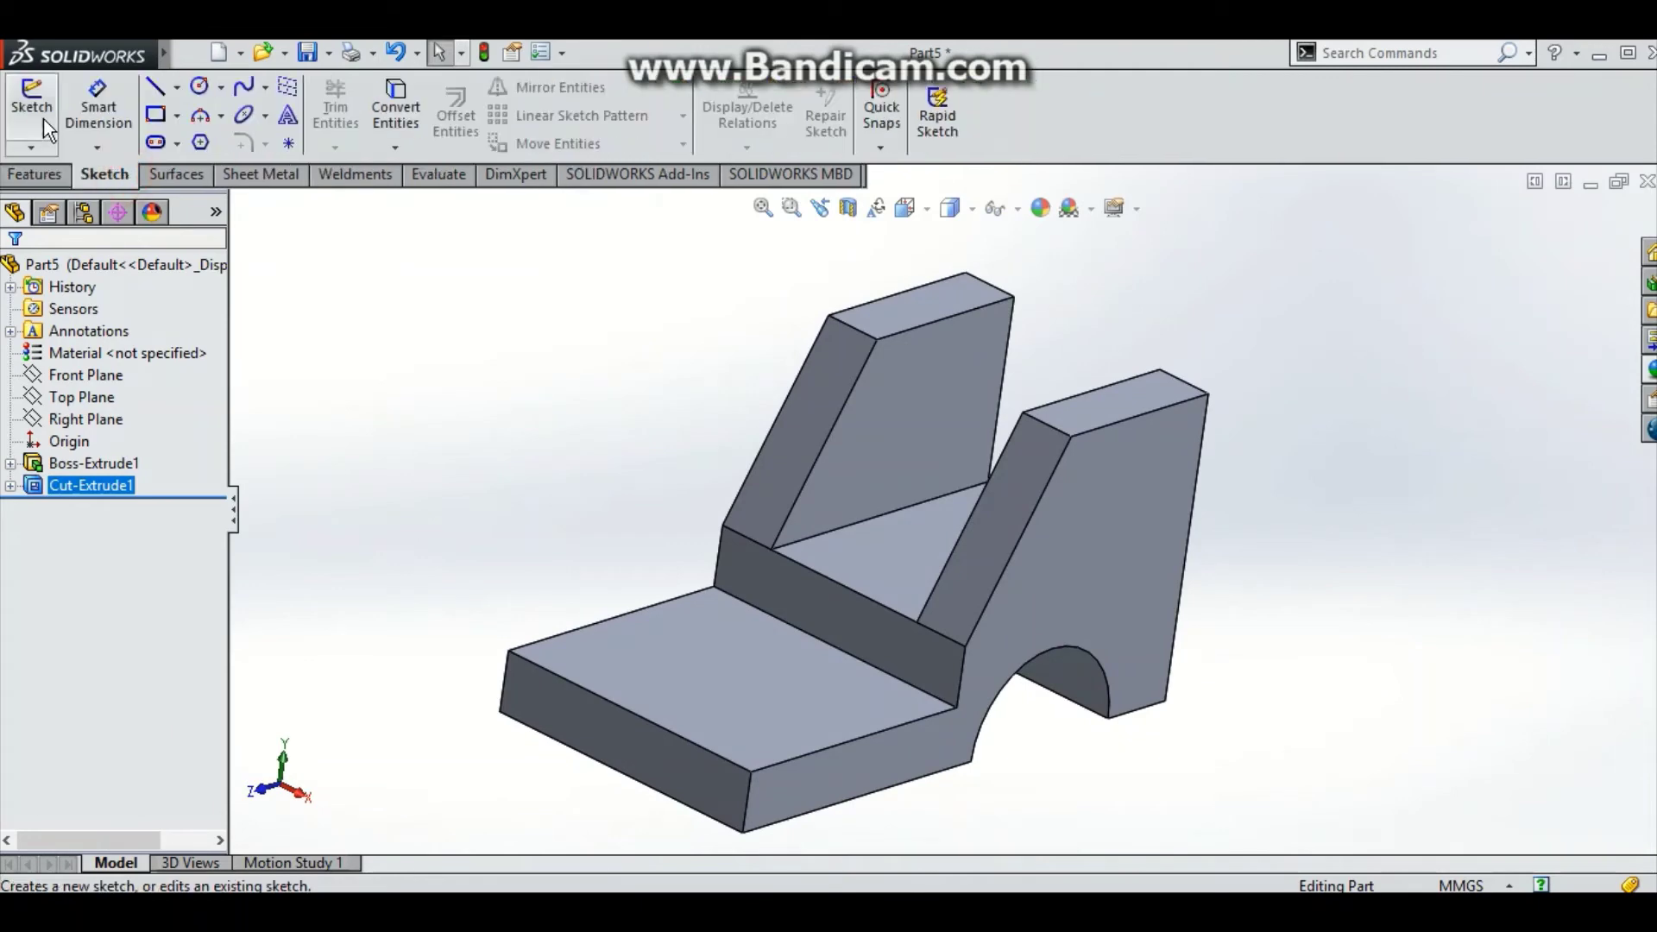
left_click(32, 102)
left_click(634, 636)
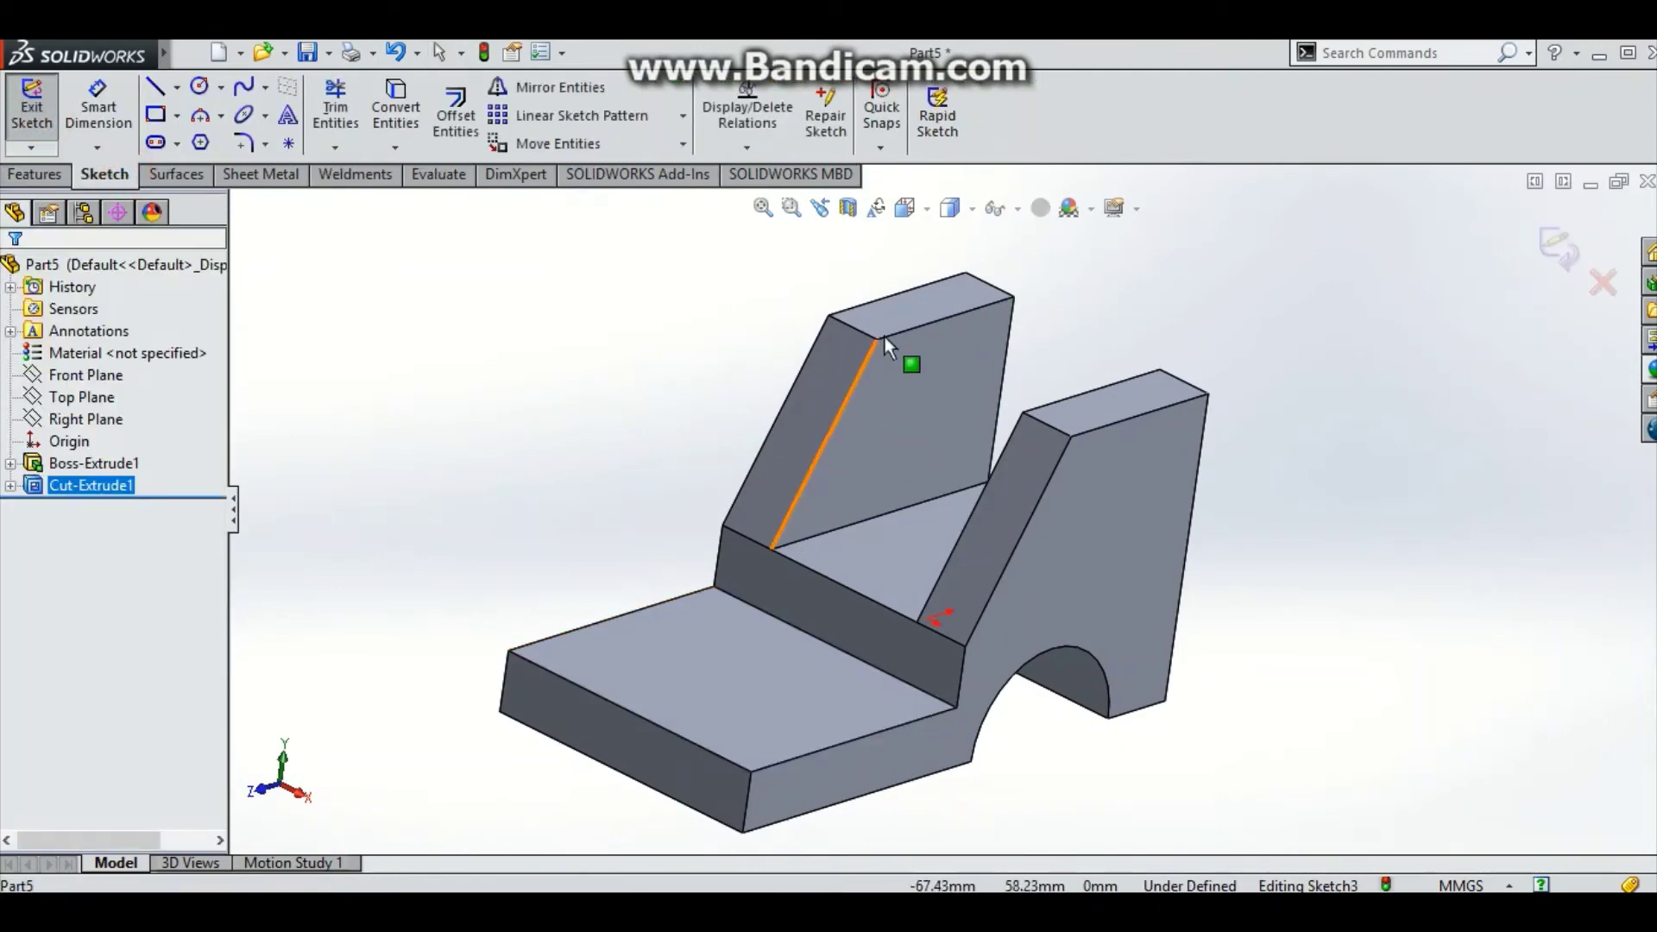
left_click(921, 211)
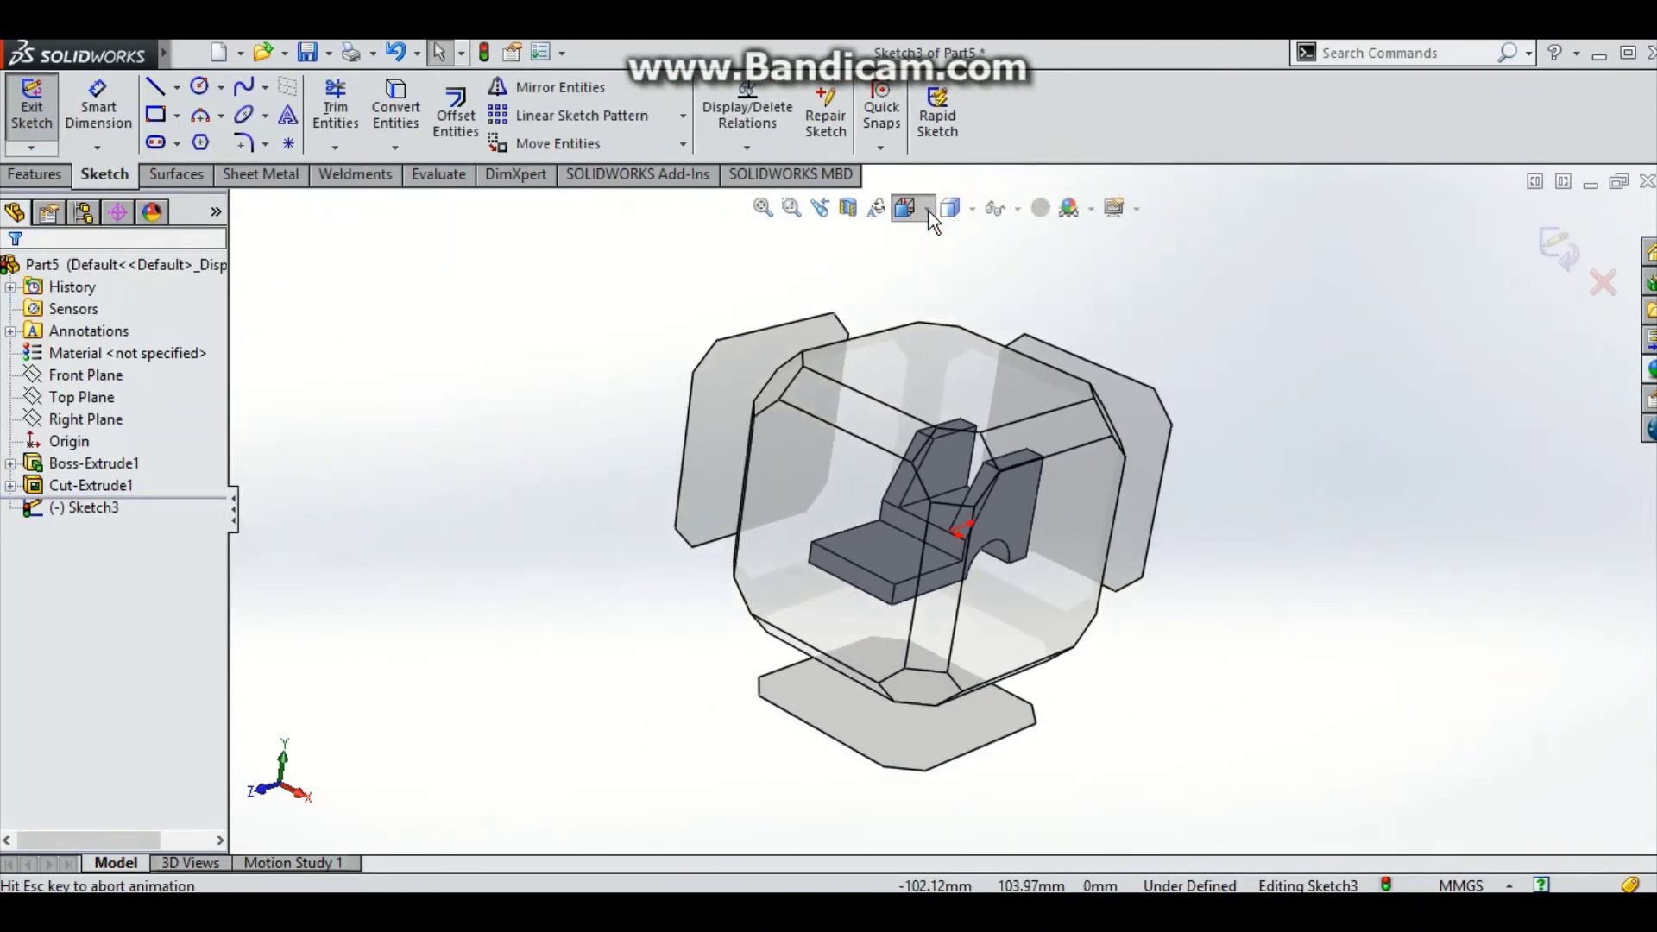
left_click(1032, 329)
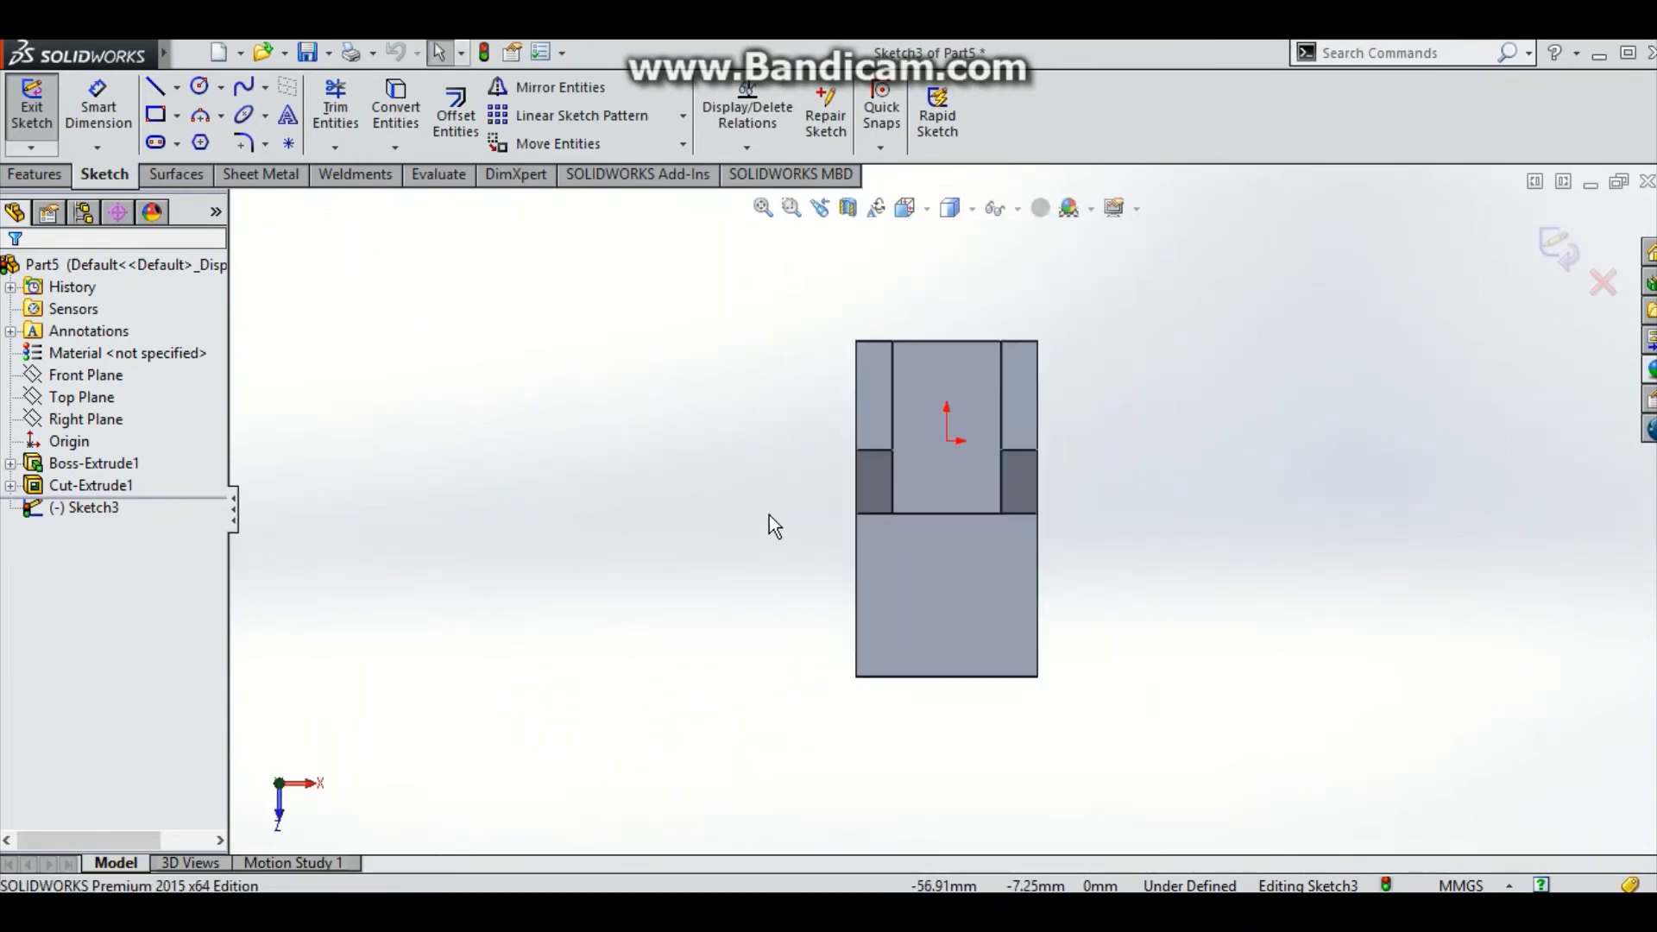
- Draw two small circles, level with each other, near the plate's two front corners
left_click(199, 87)
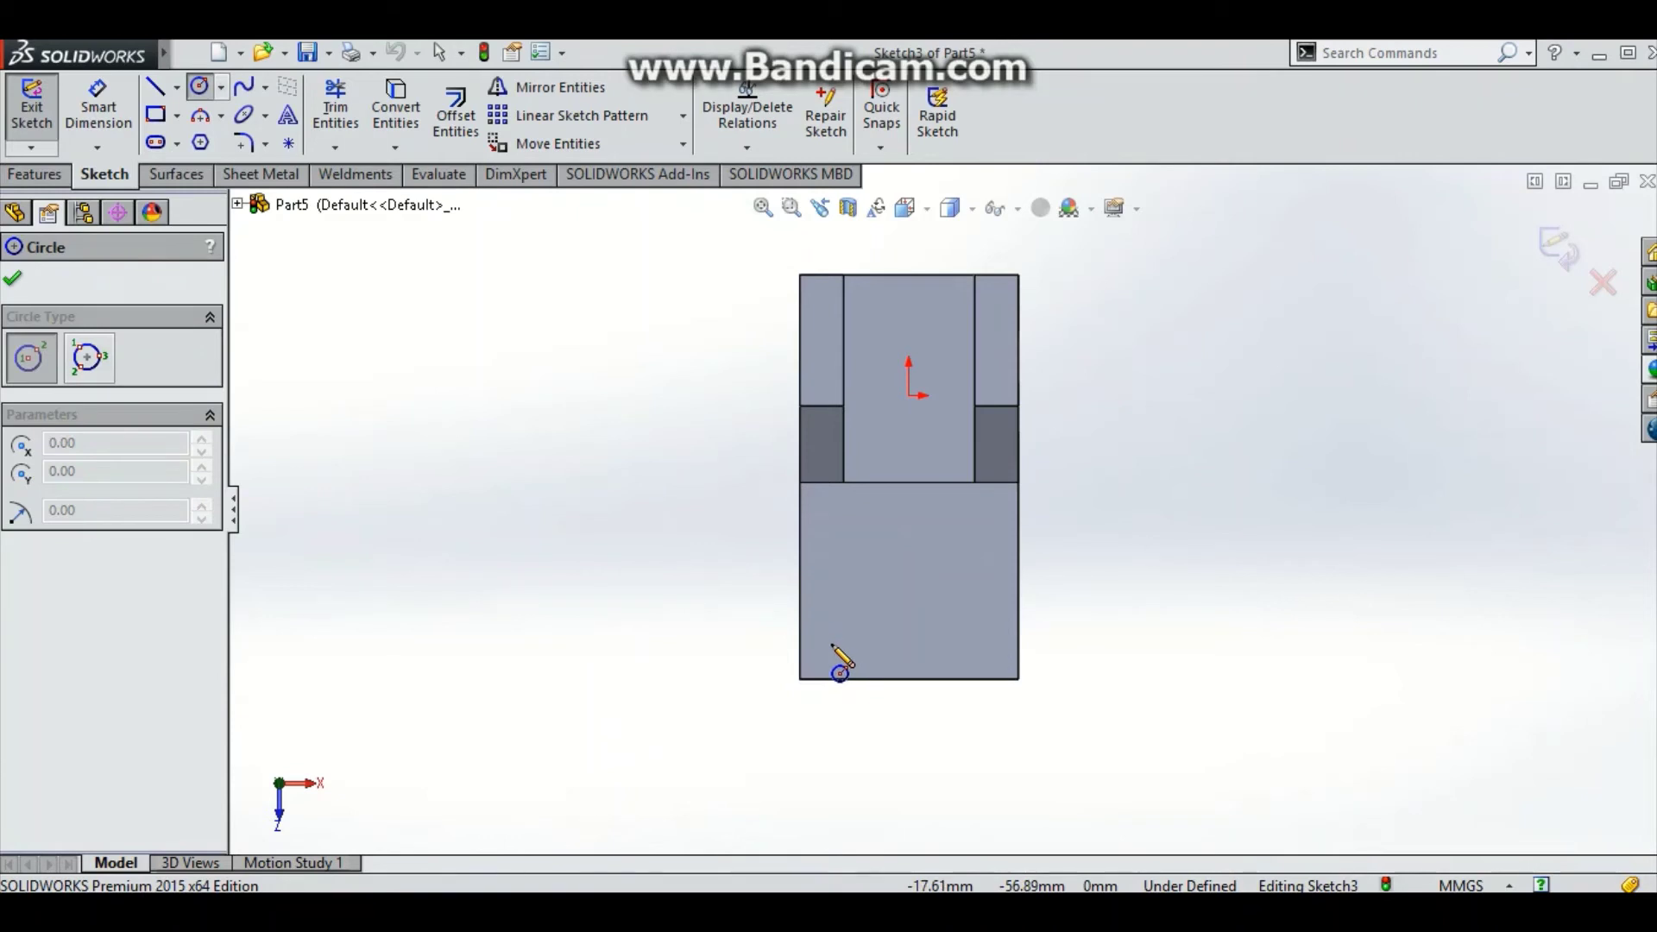
left_click(832, 646)
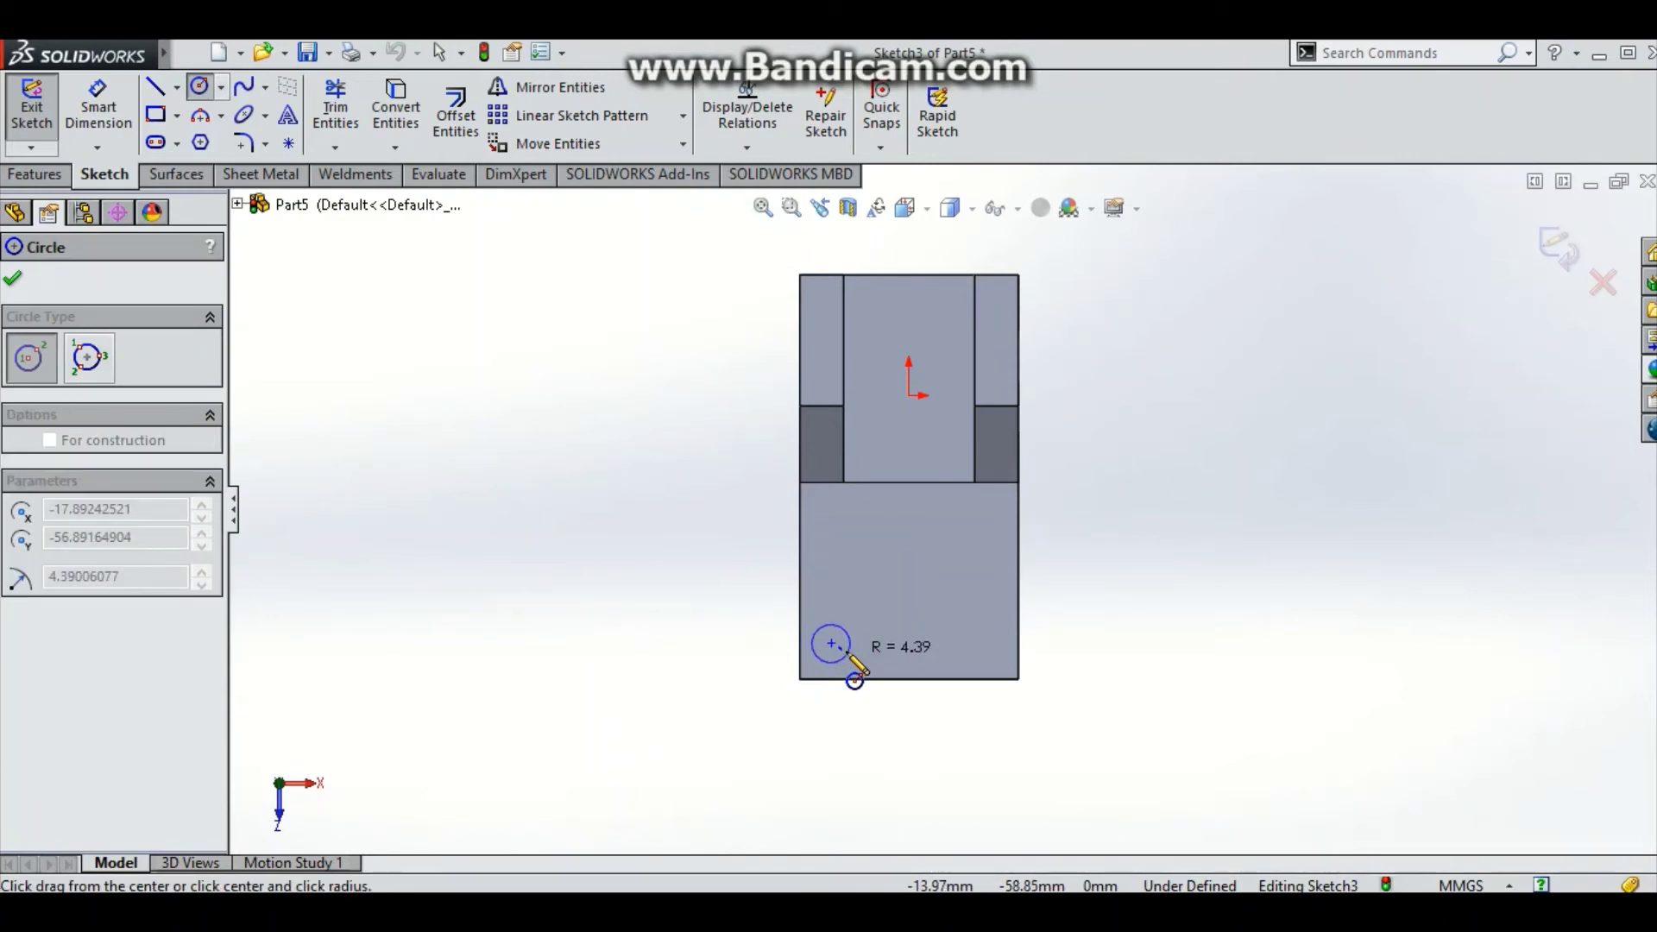
left_click(846, 657)
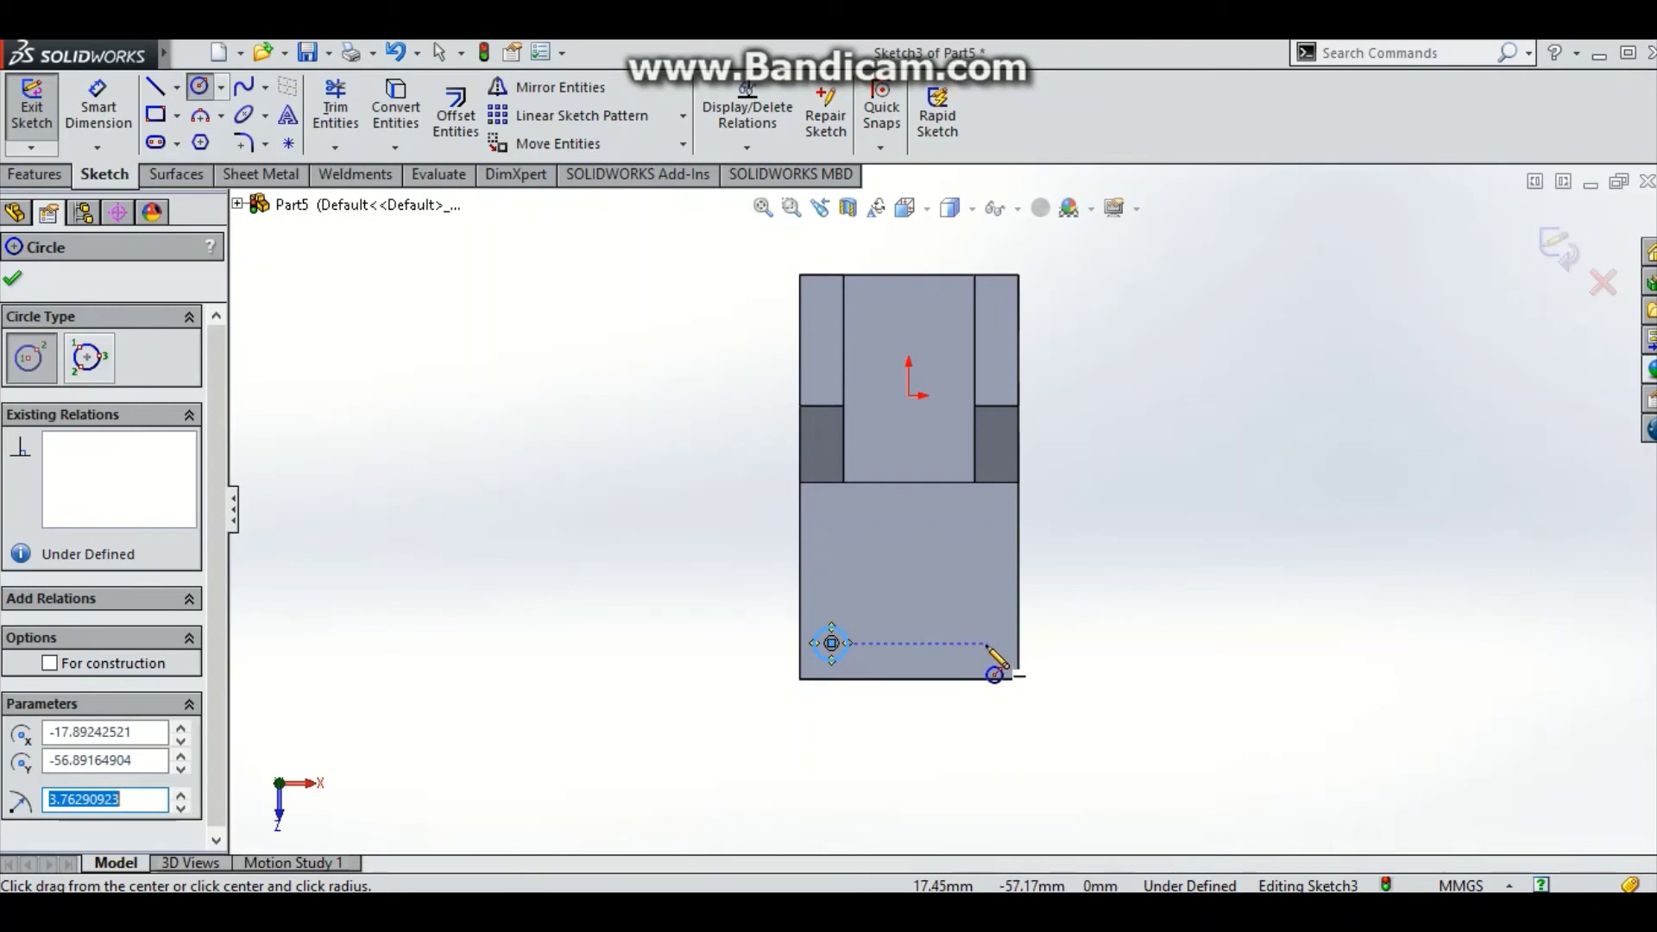
left_click(986, 644)
left_click(1001, 658)
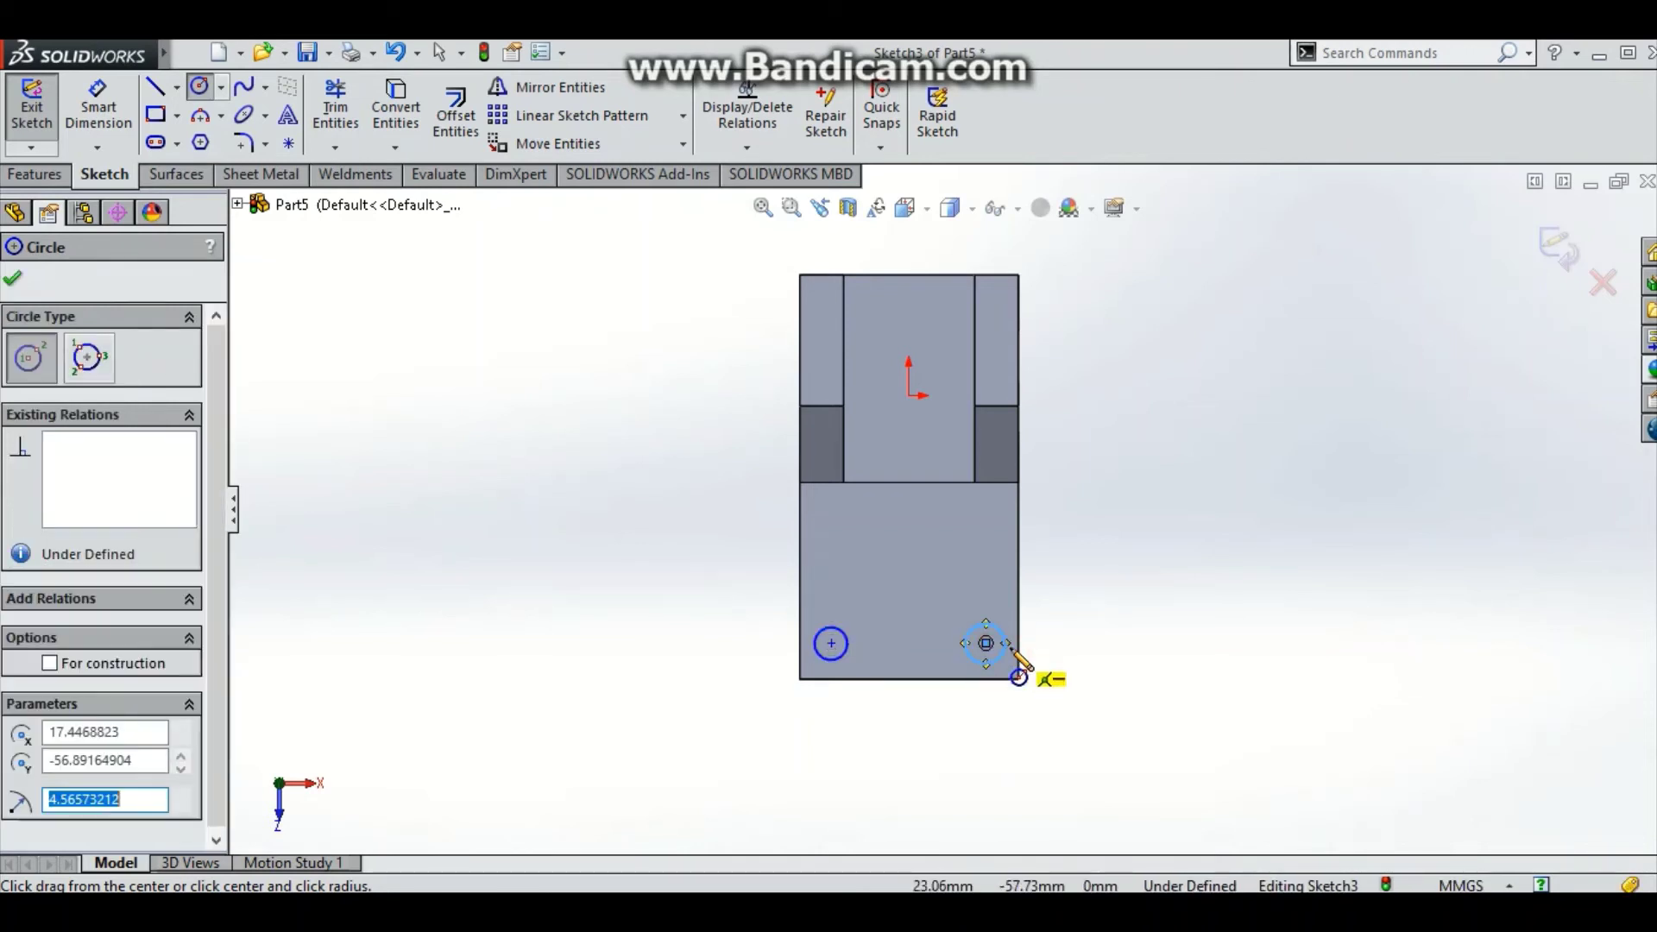
scroll(1023, 661, "down", 3)
scroll(915, 647, "up", 1)
scroll(863, 561, "up", 1)
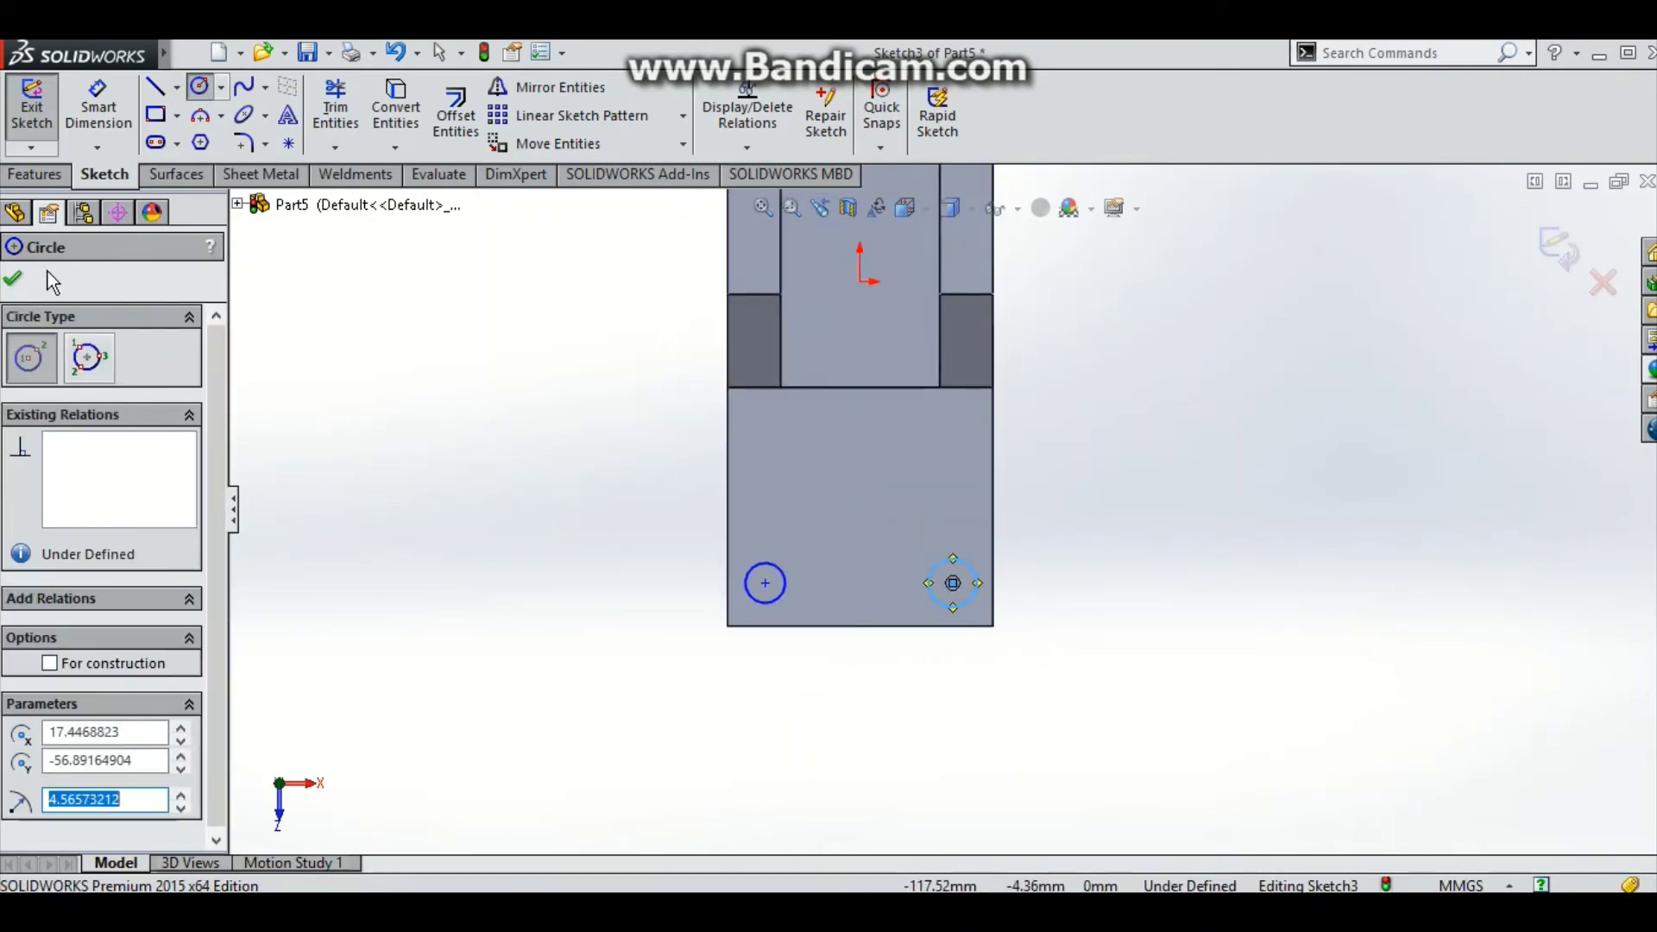
left_click(19, 280)
- Dimension the left circle's centre 6 mm from the plate's left edge
left_click(101, 127)
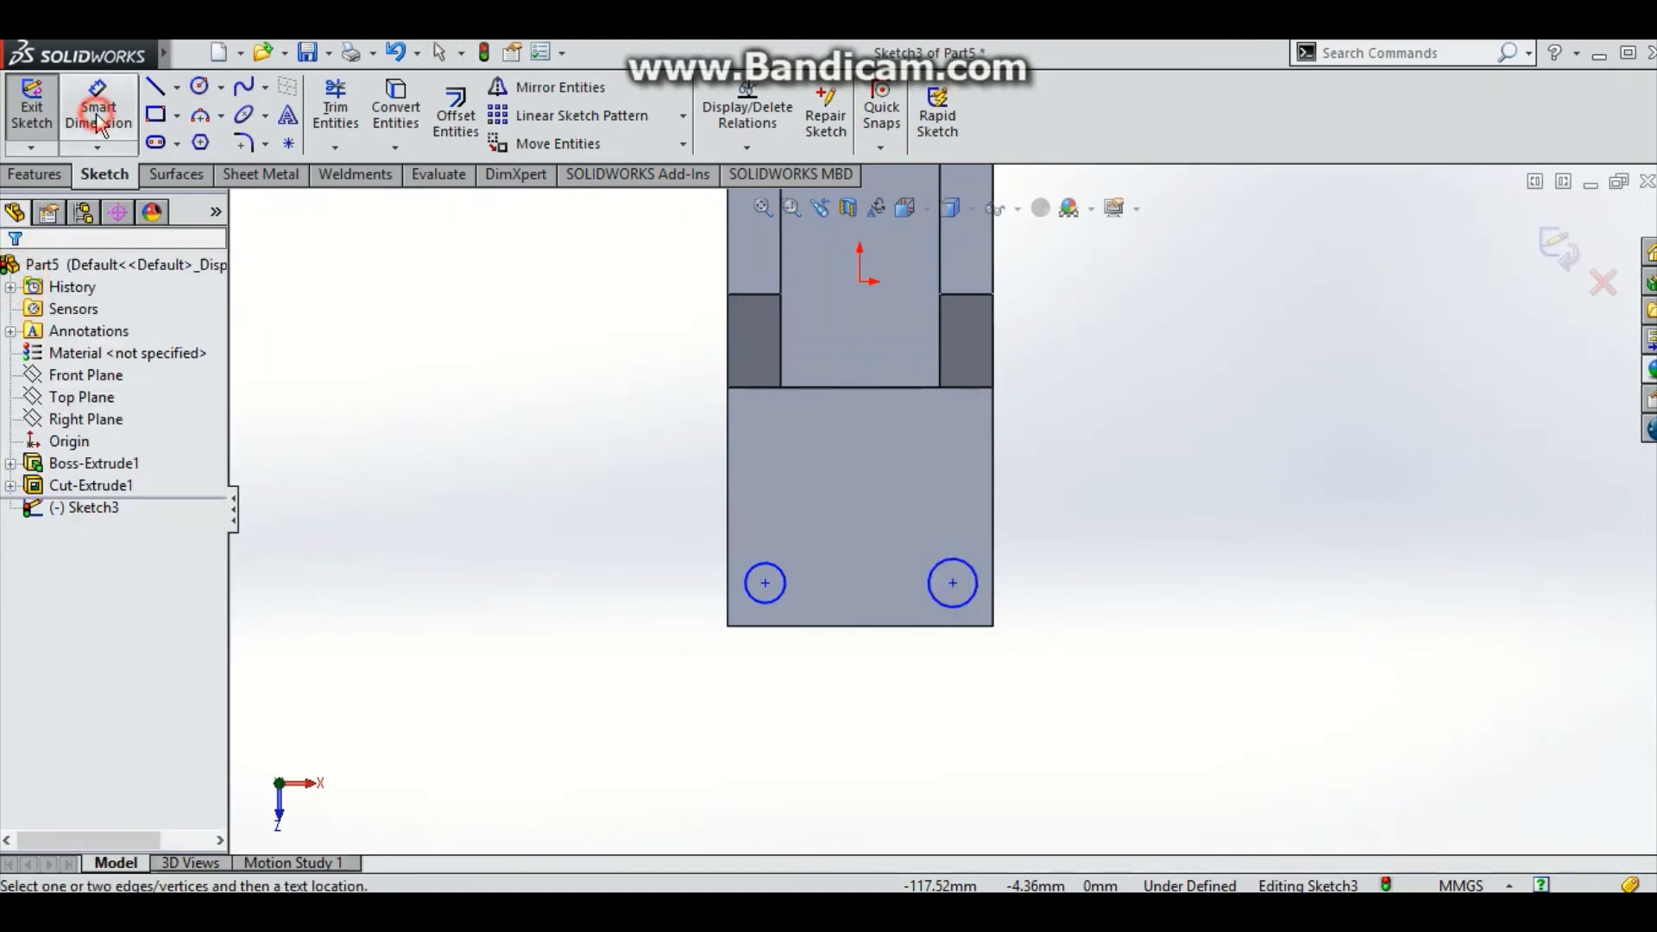
scroll(823, 561, "down", 2)
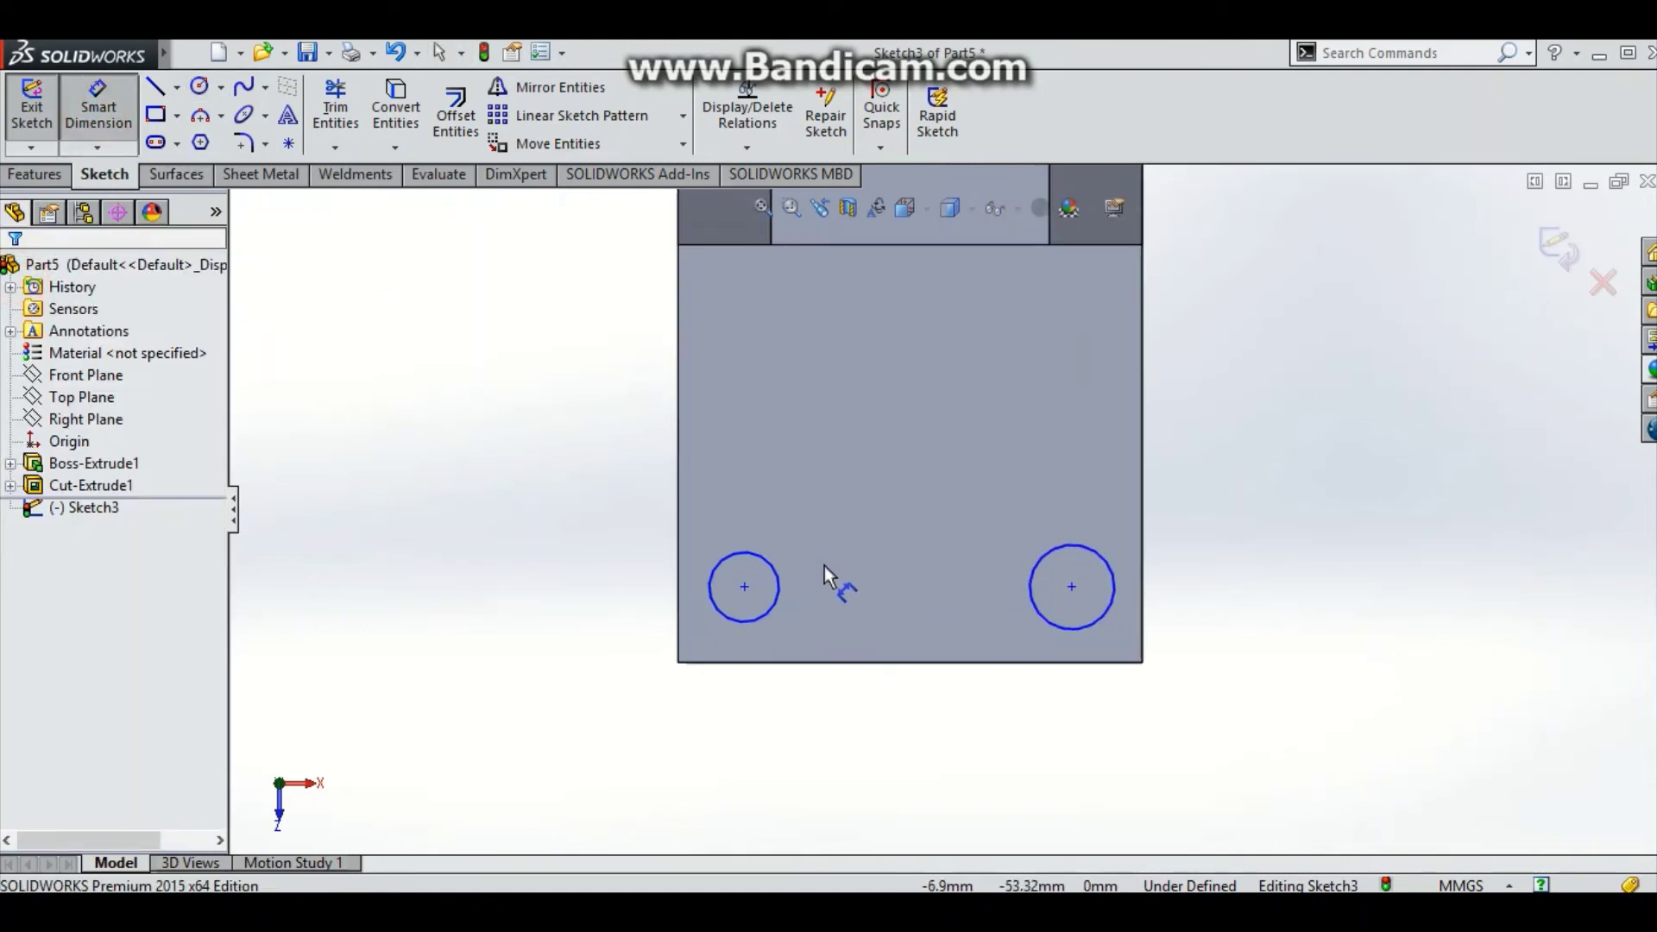
left_click(744, 588)
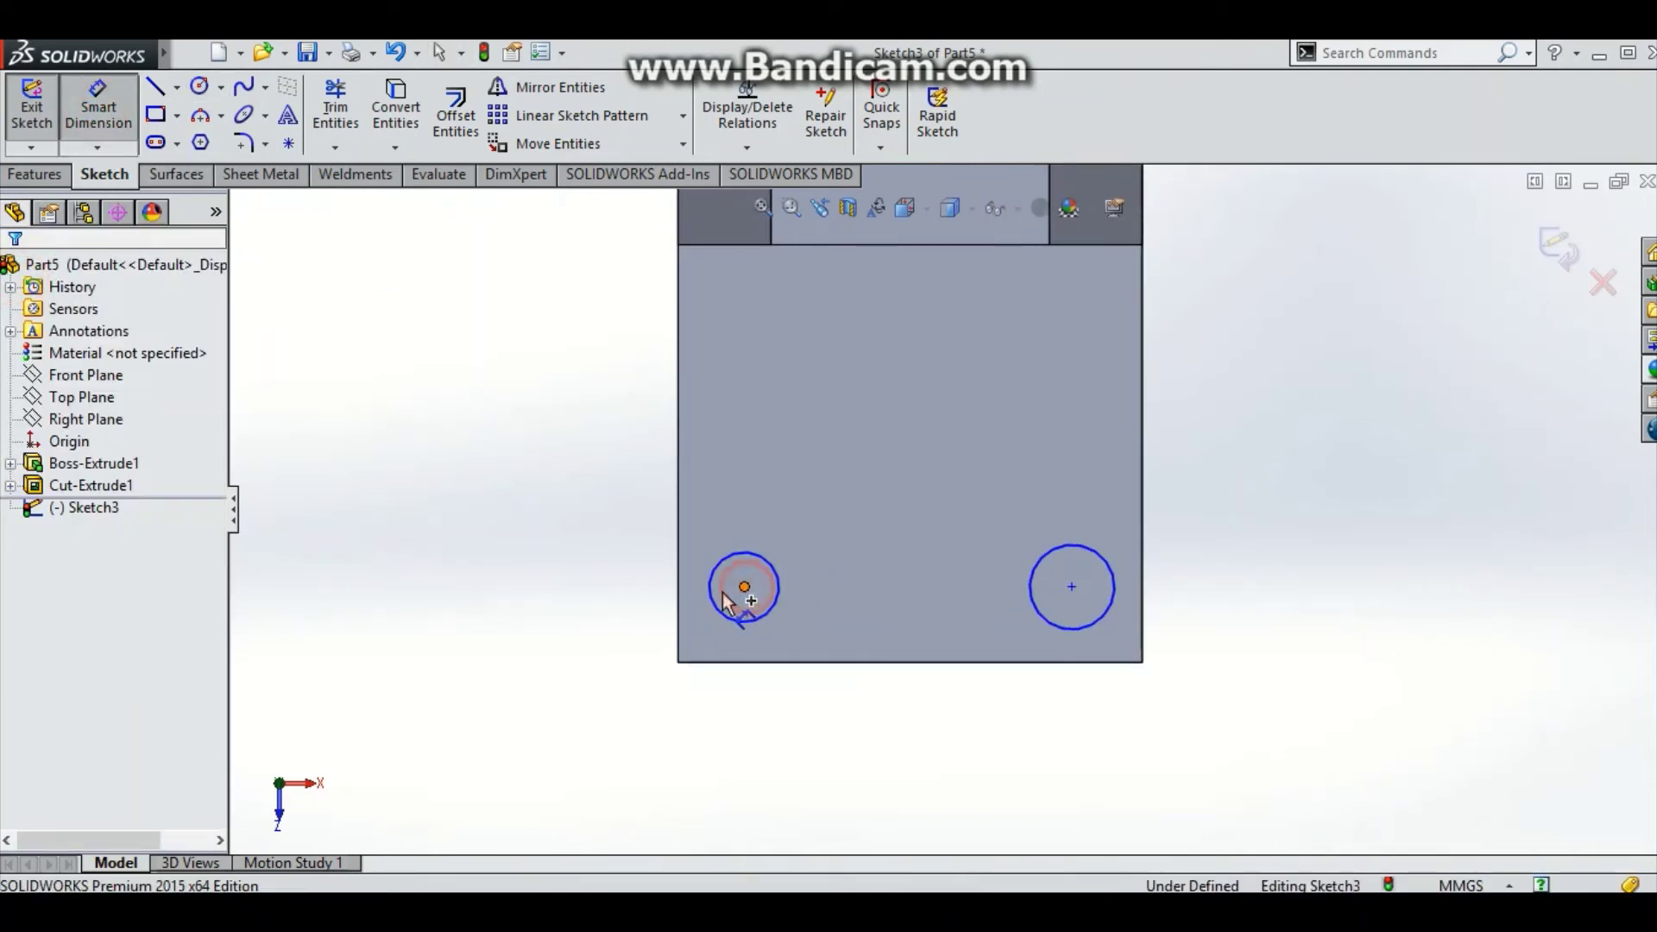
left_click(679, 567)
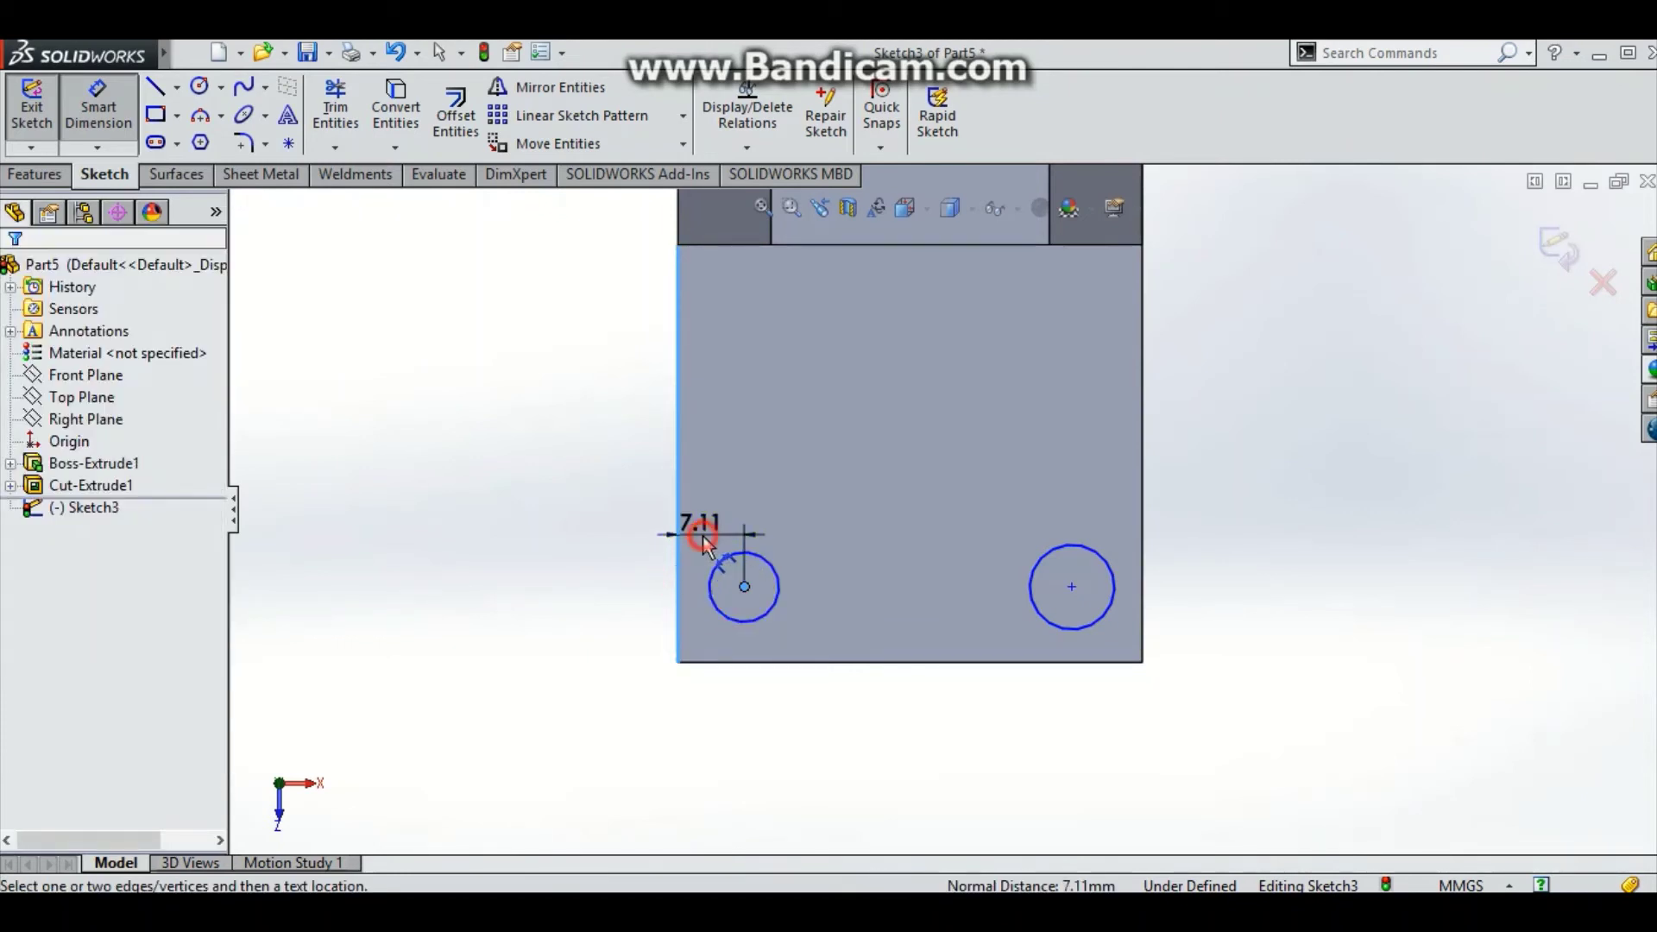
left_click(704, 540)
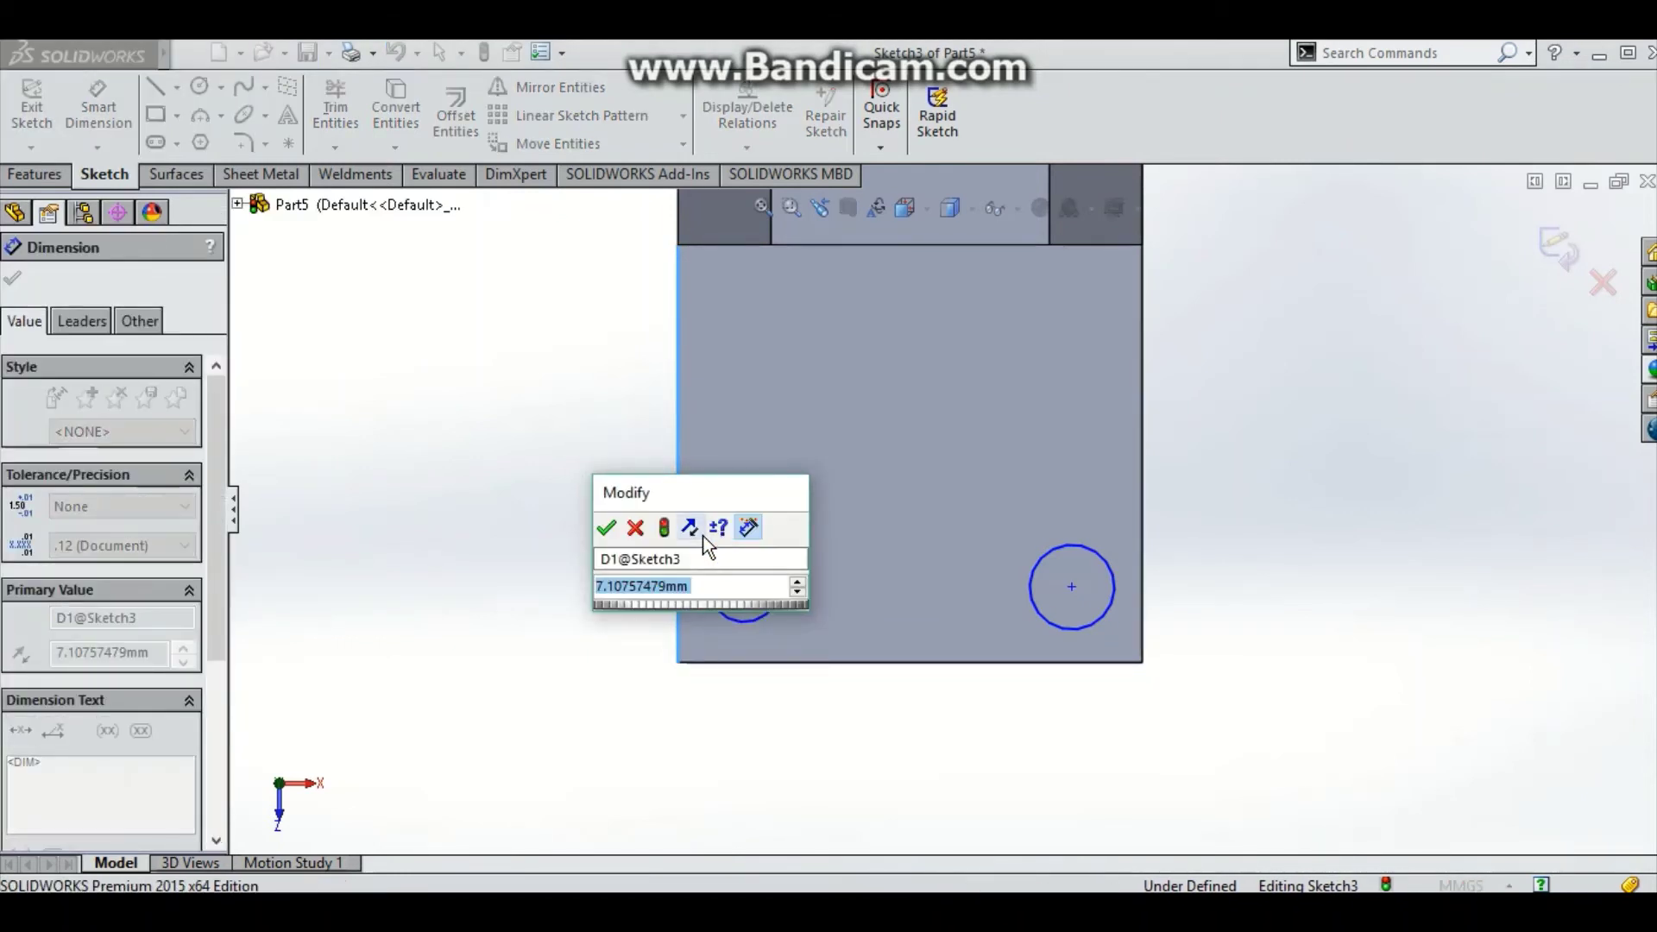
type("8")
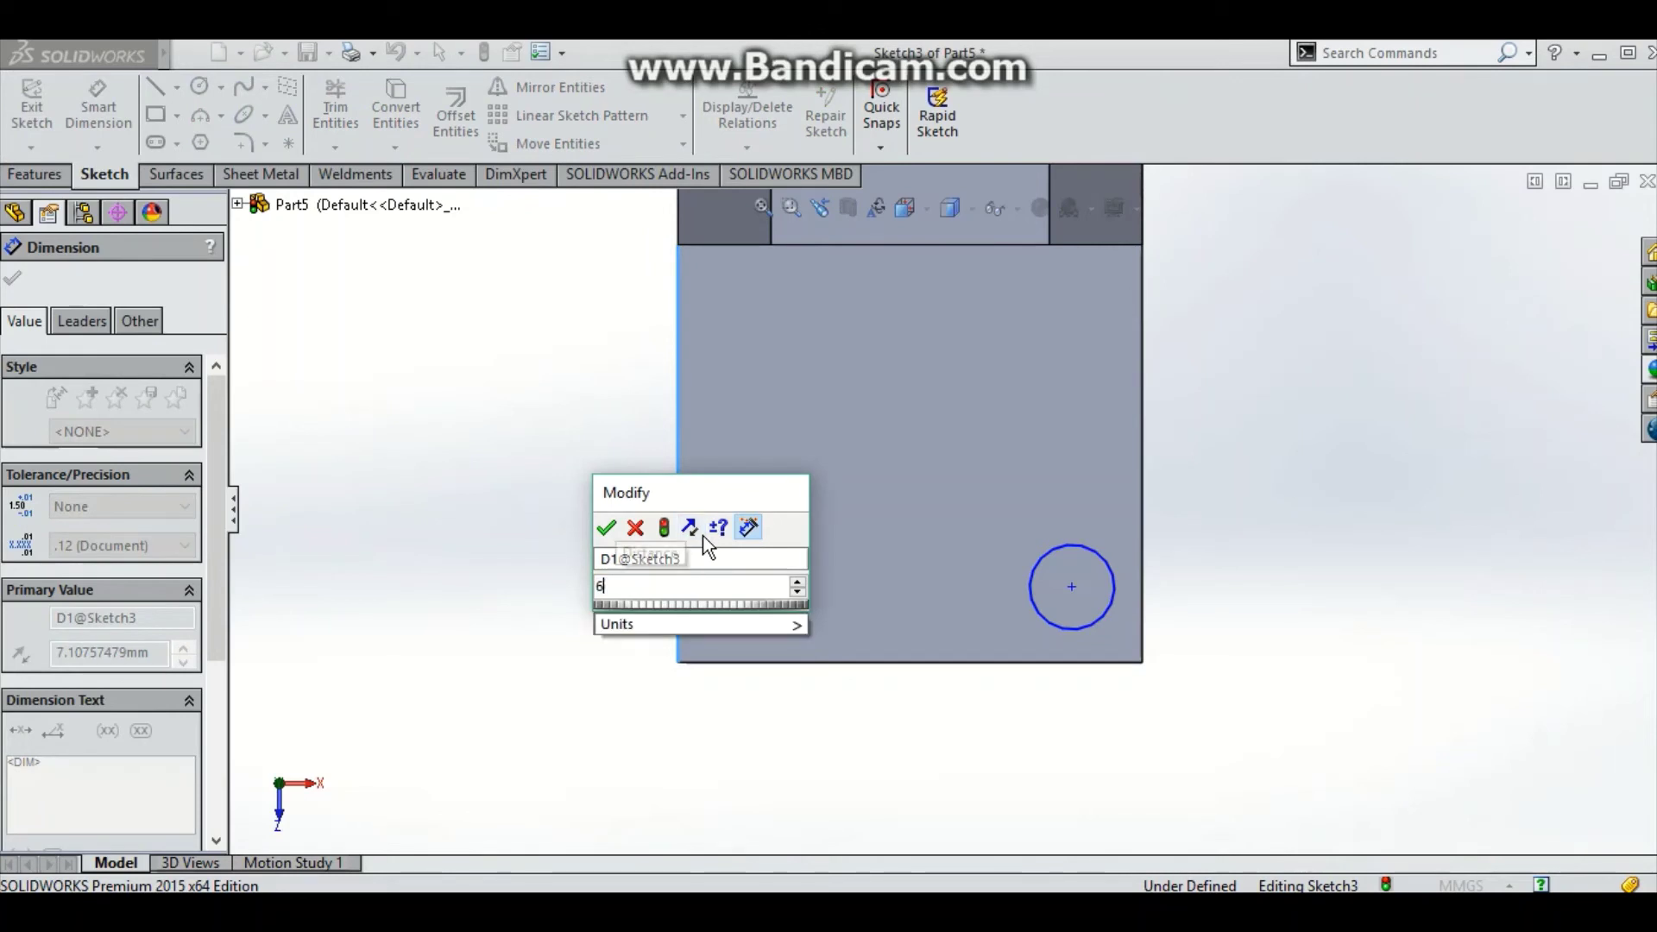
key("Escape")
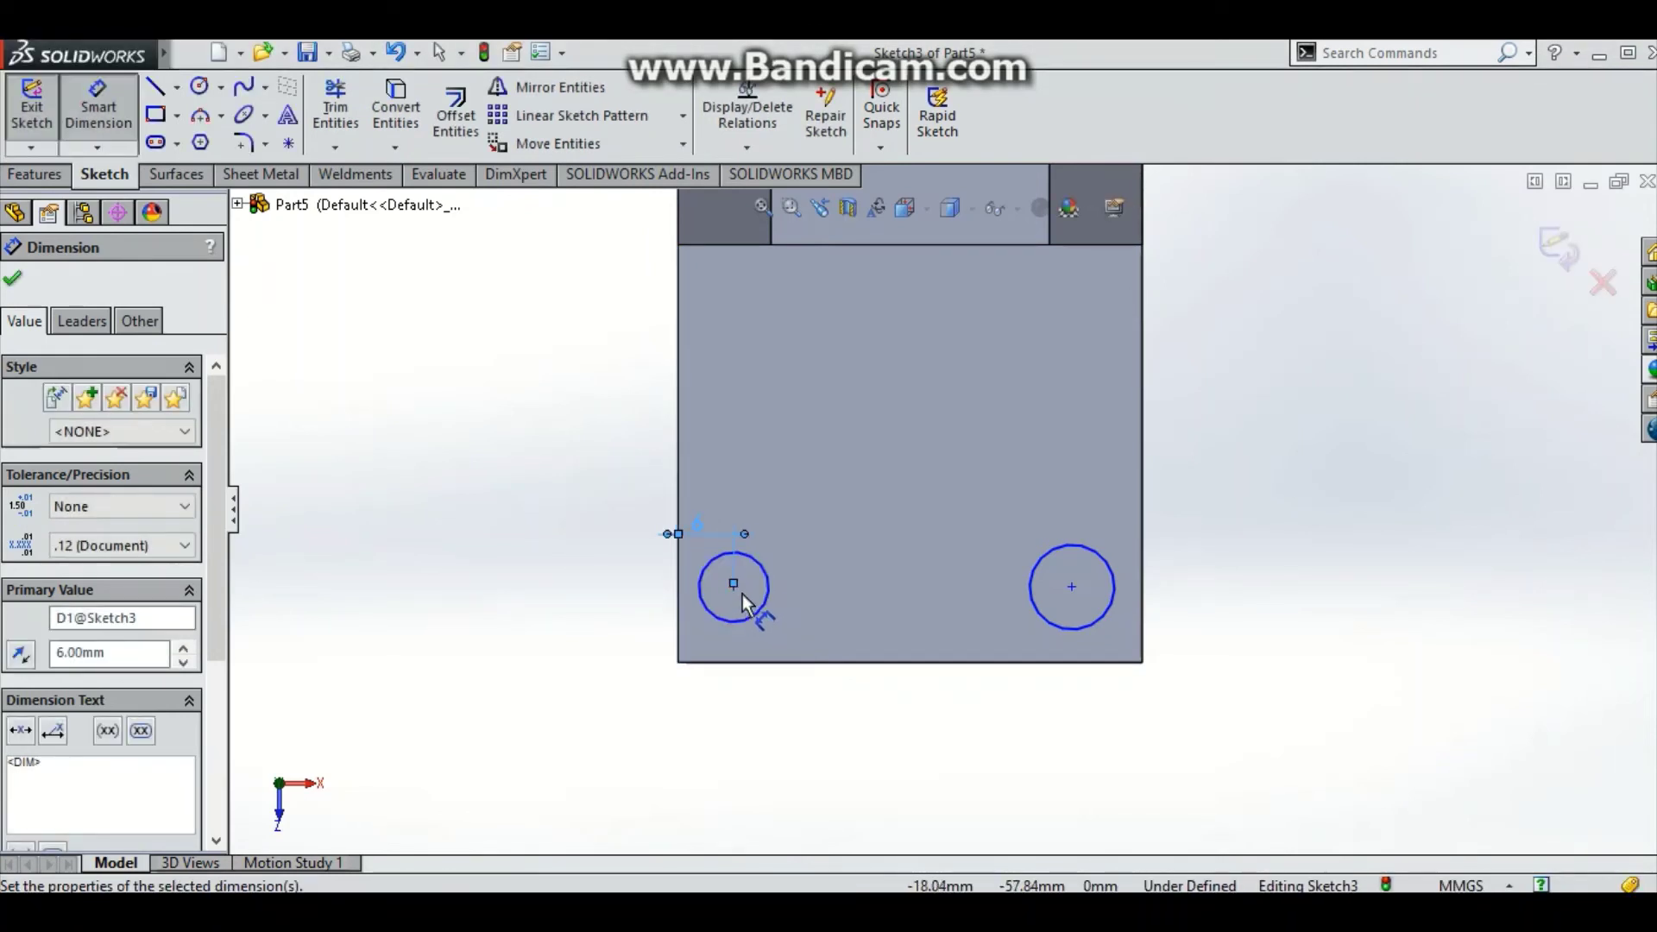
left_click(608, 582)
- Dimension the left circle's centre 8 mm from the plate's bottom edge
left_click(733, 587)
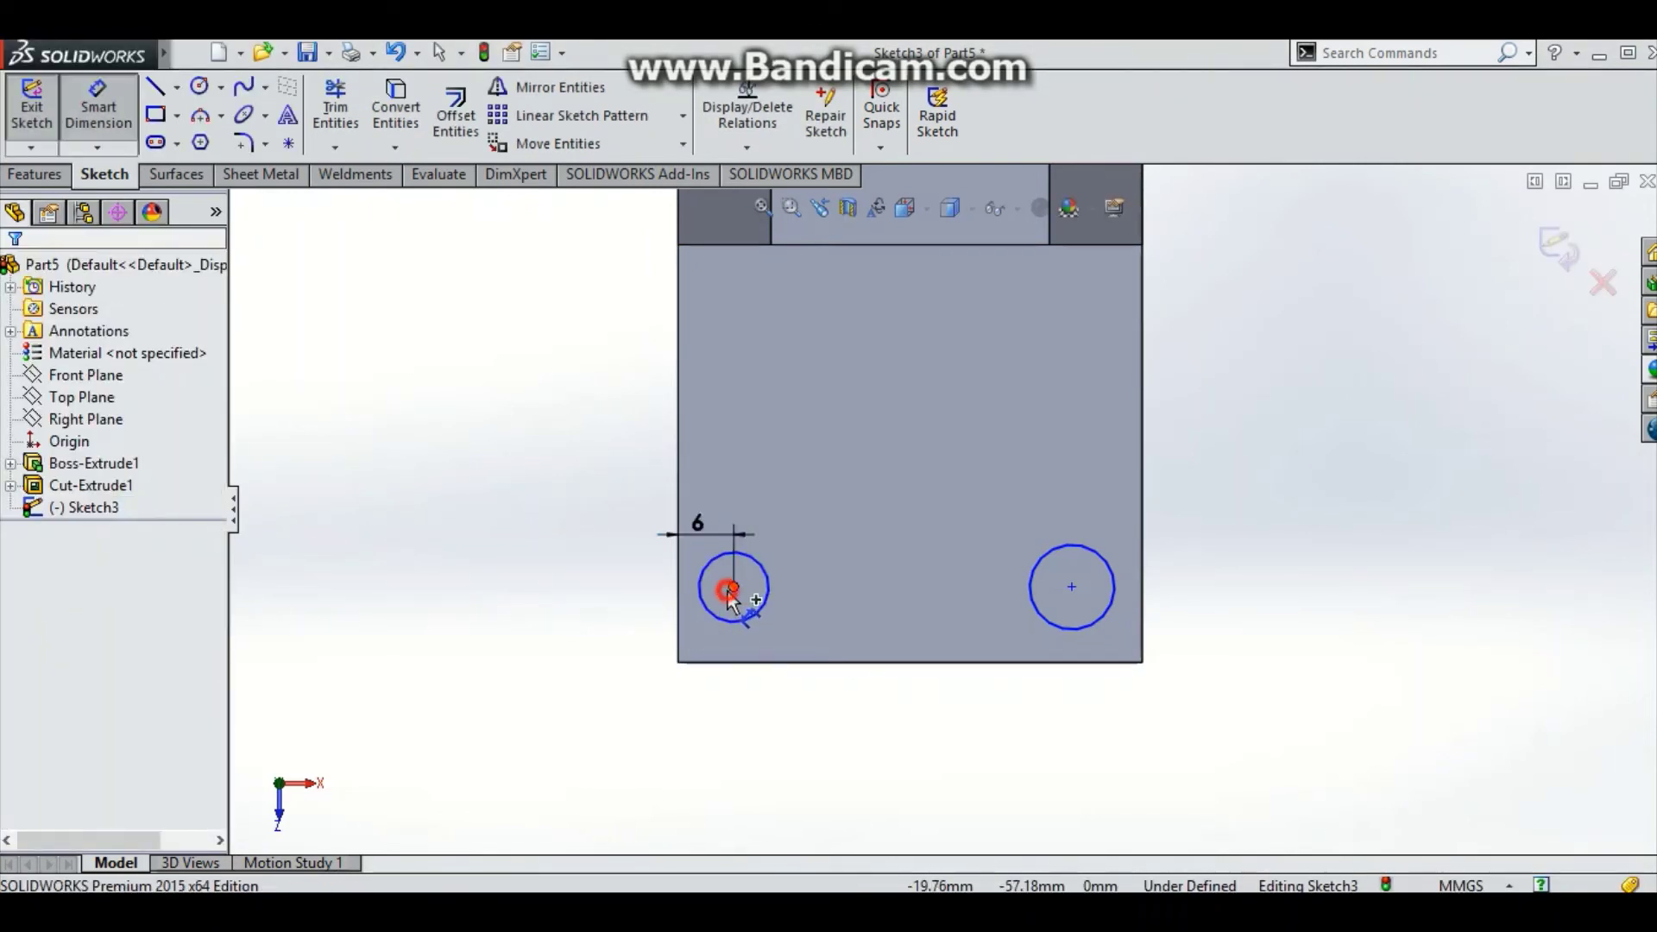
left_click(744, 663)
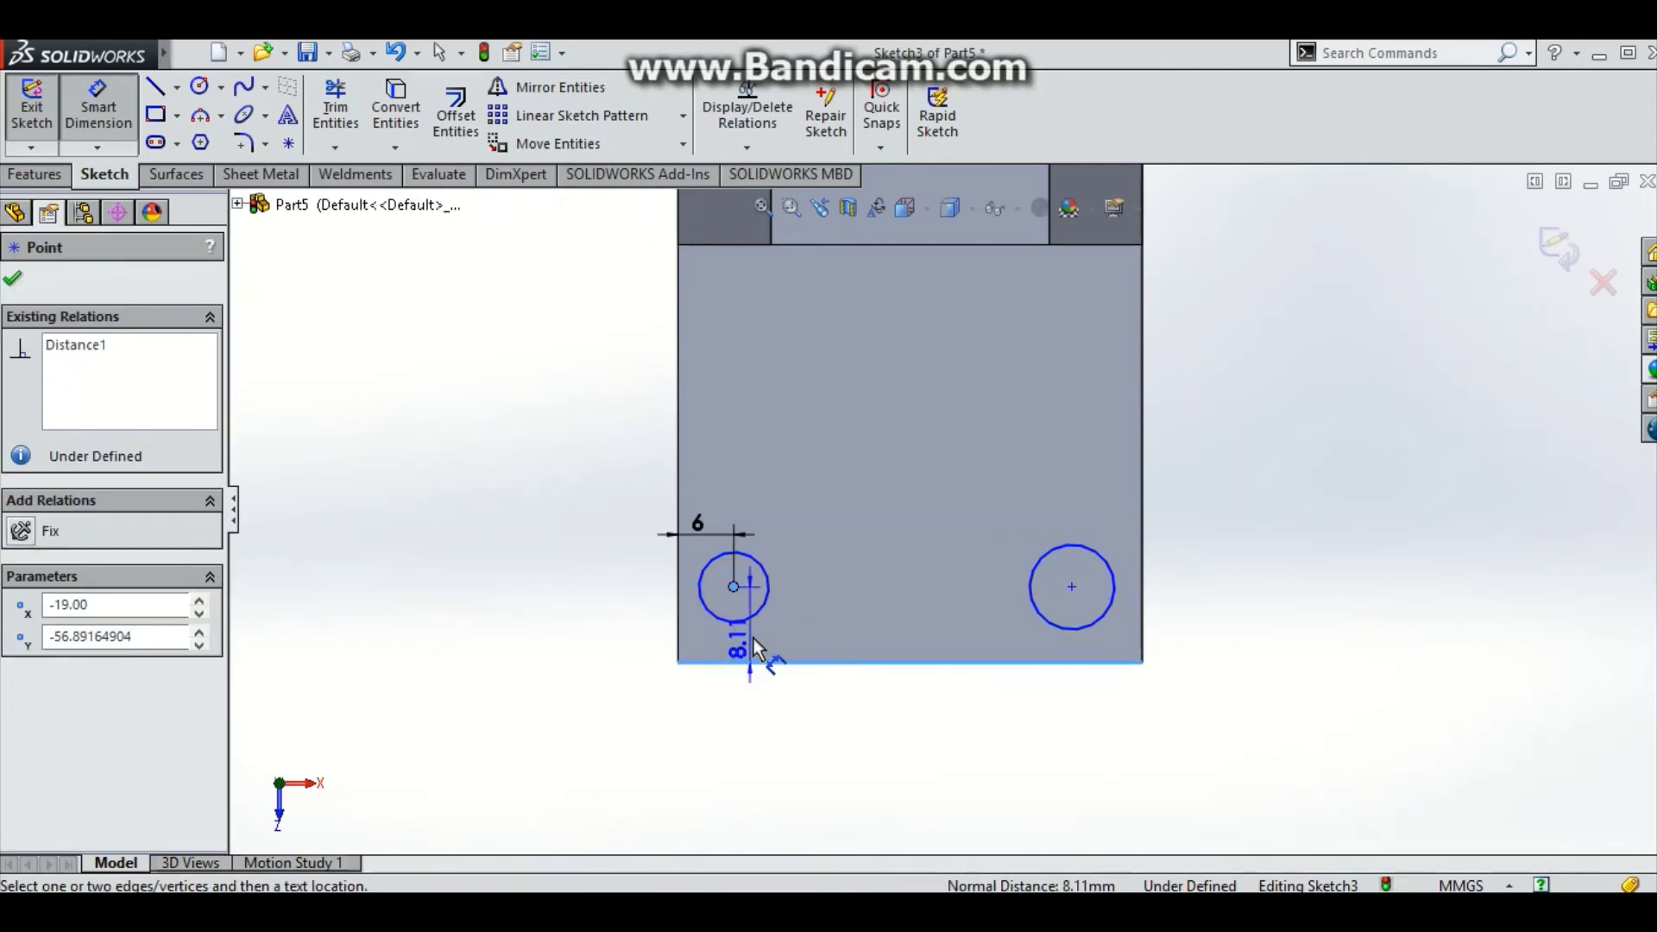
left_click(753, 639)
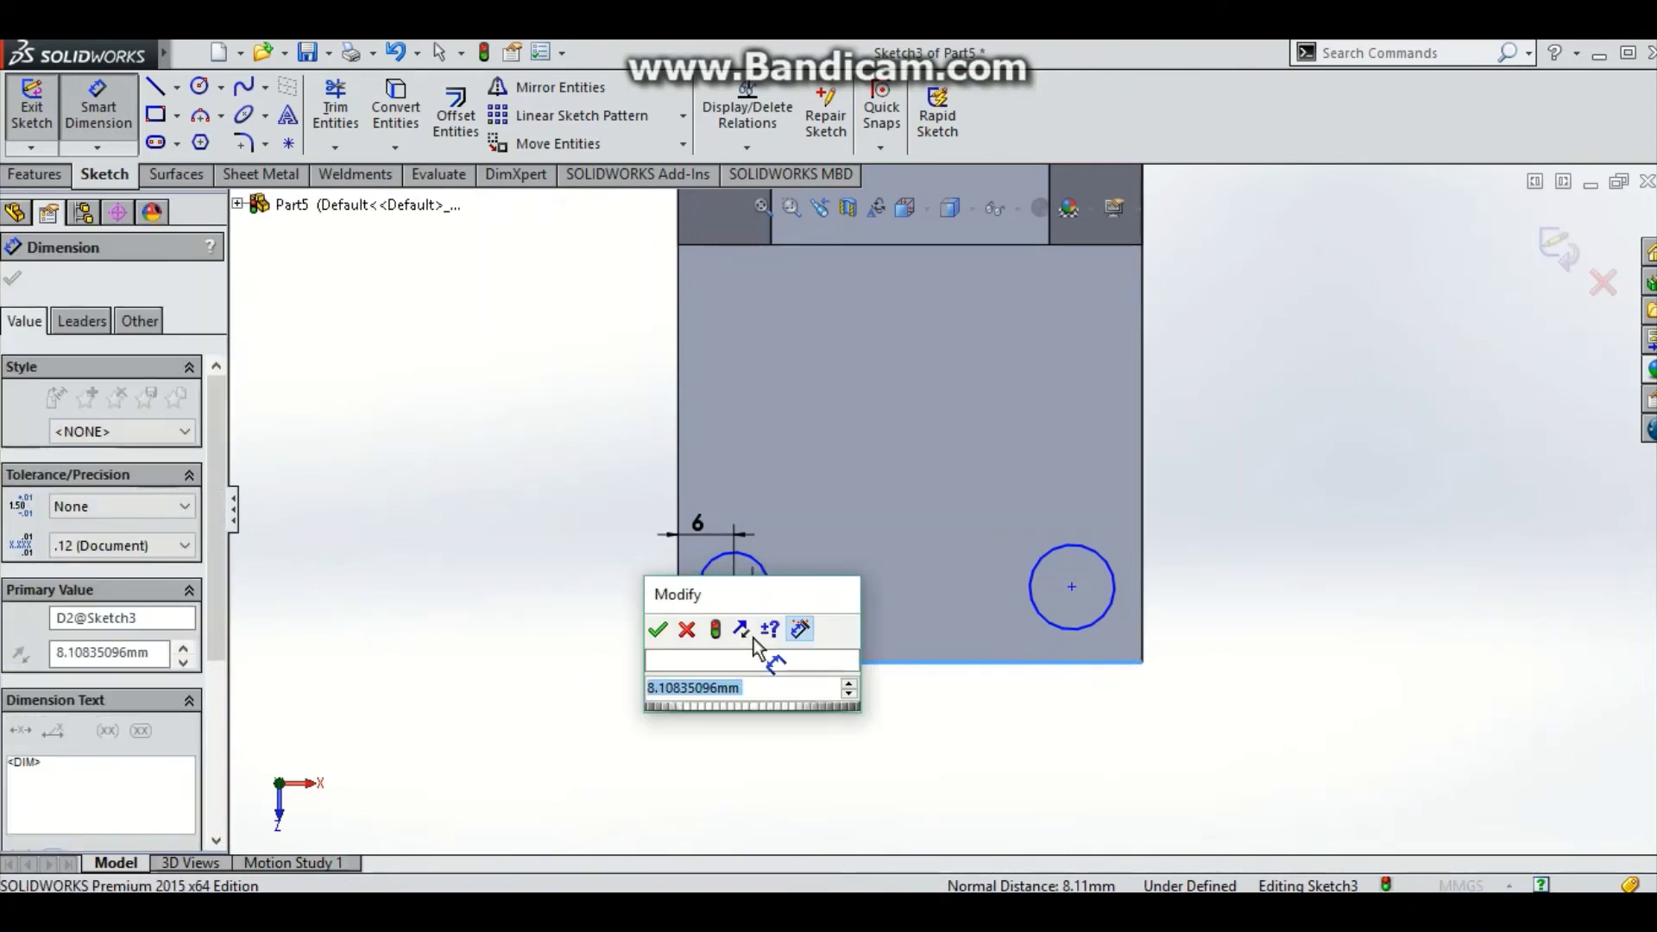
type("8")
key("Return")
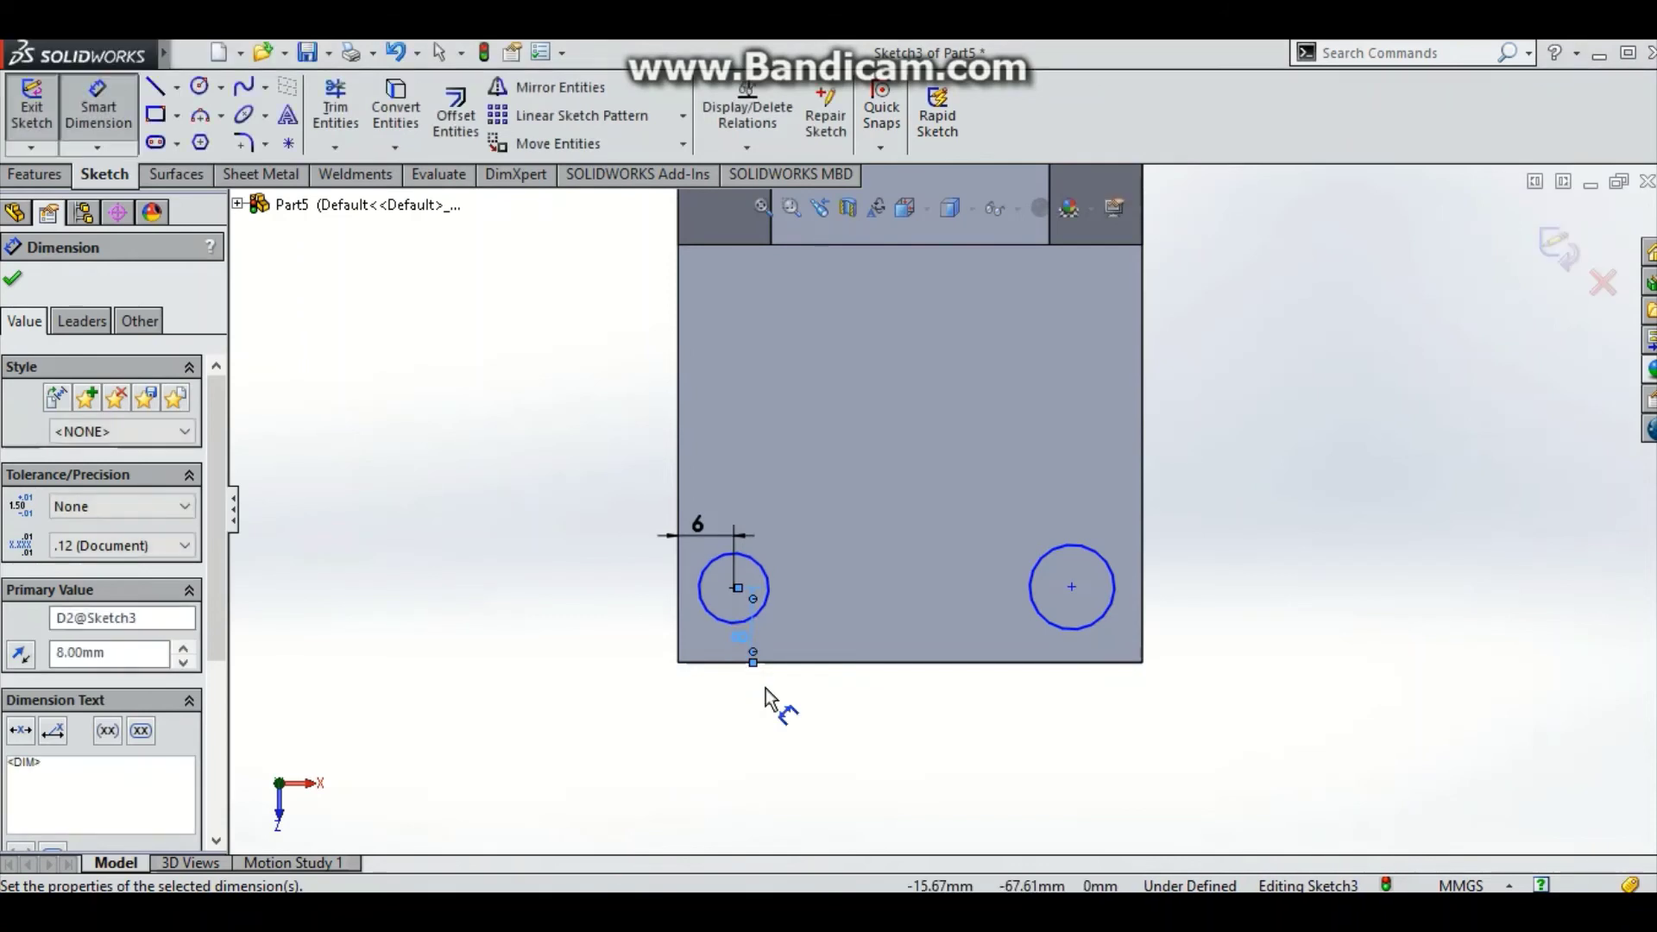
left_click(593, 609)
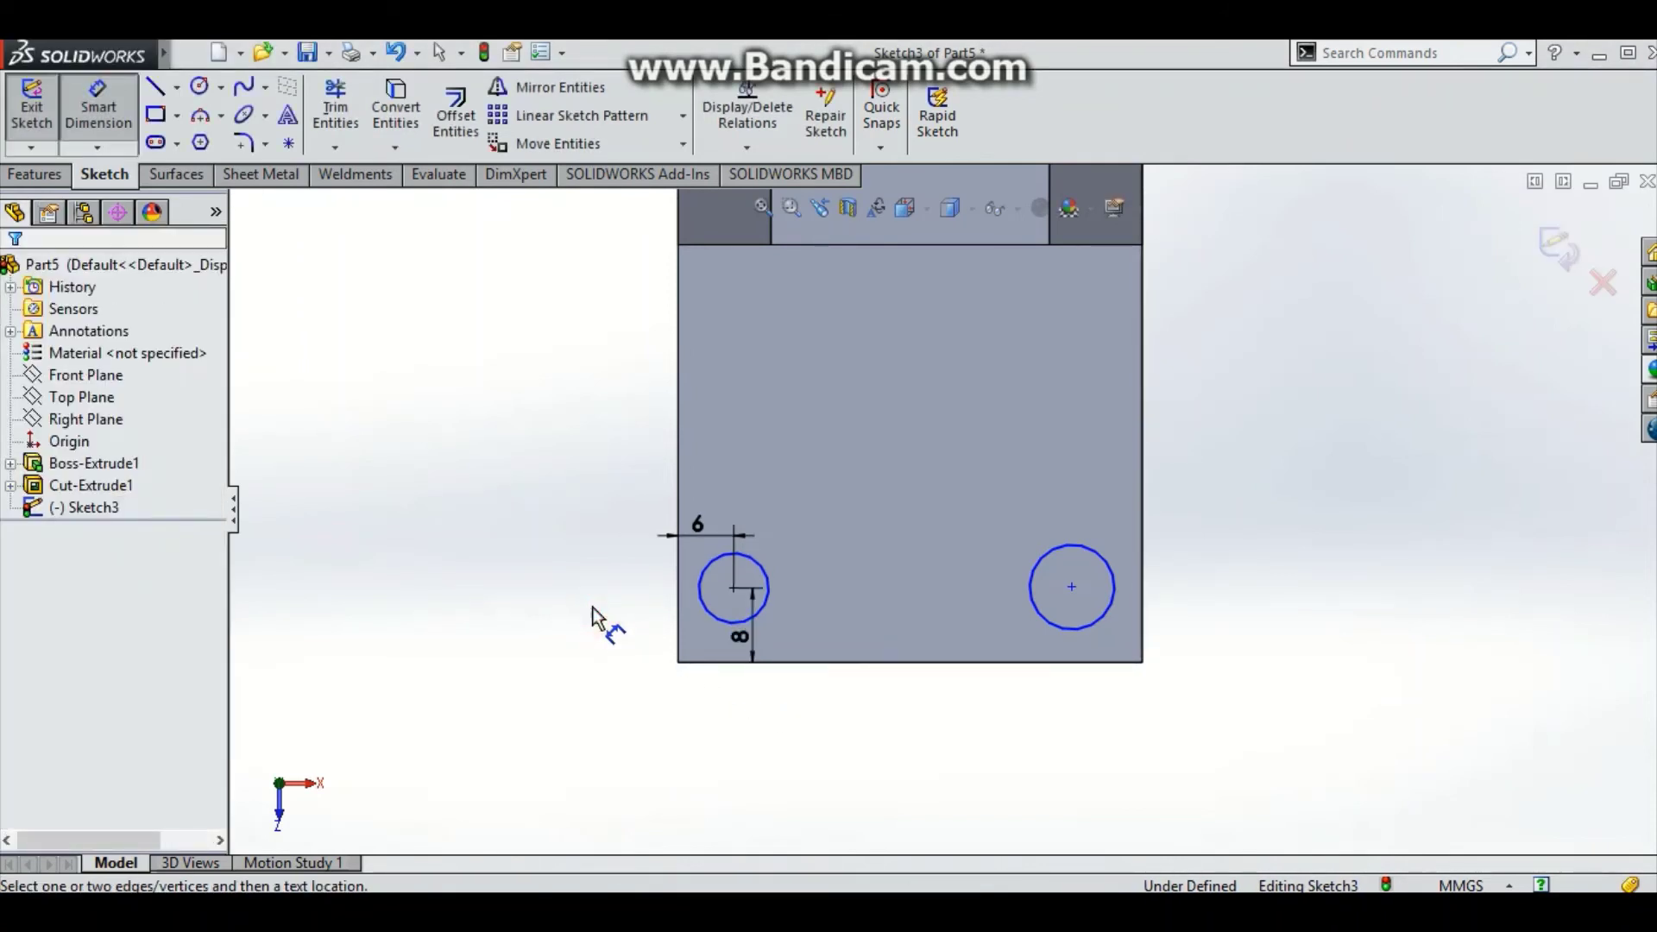
- Give the left circle a Ø5 mm diameter
left_click(754, 561)
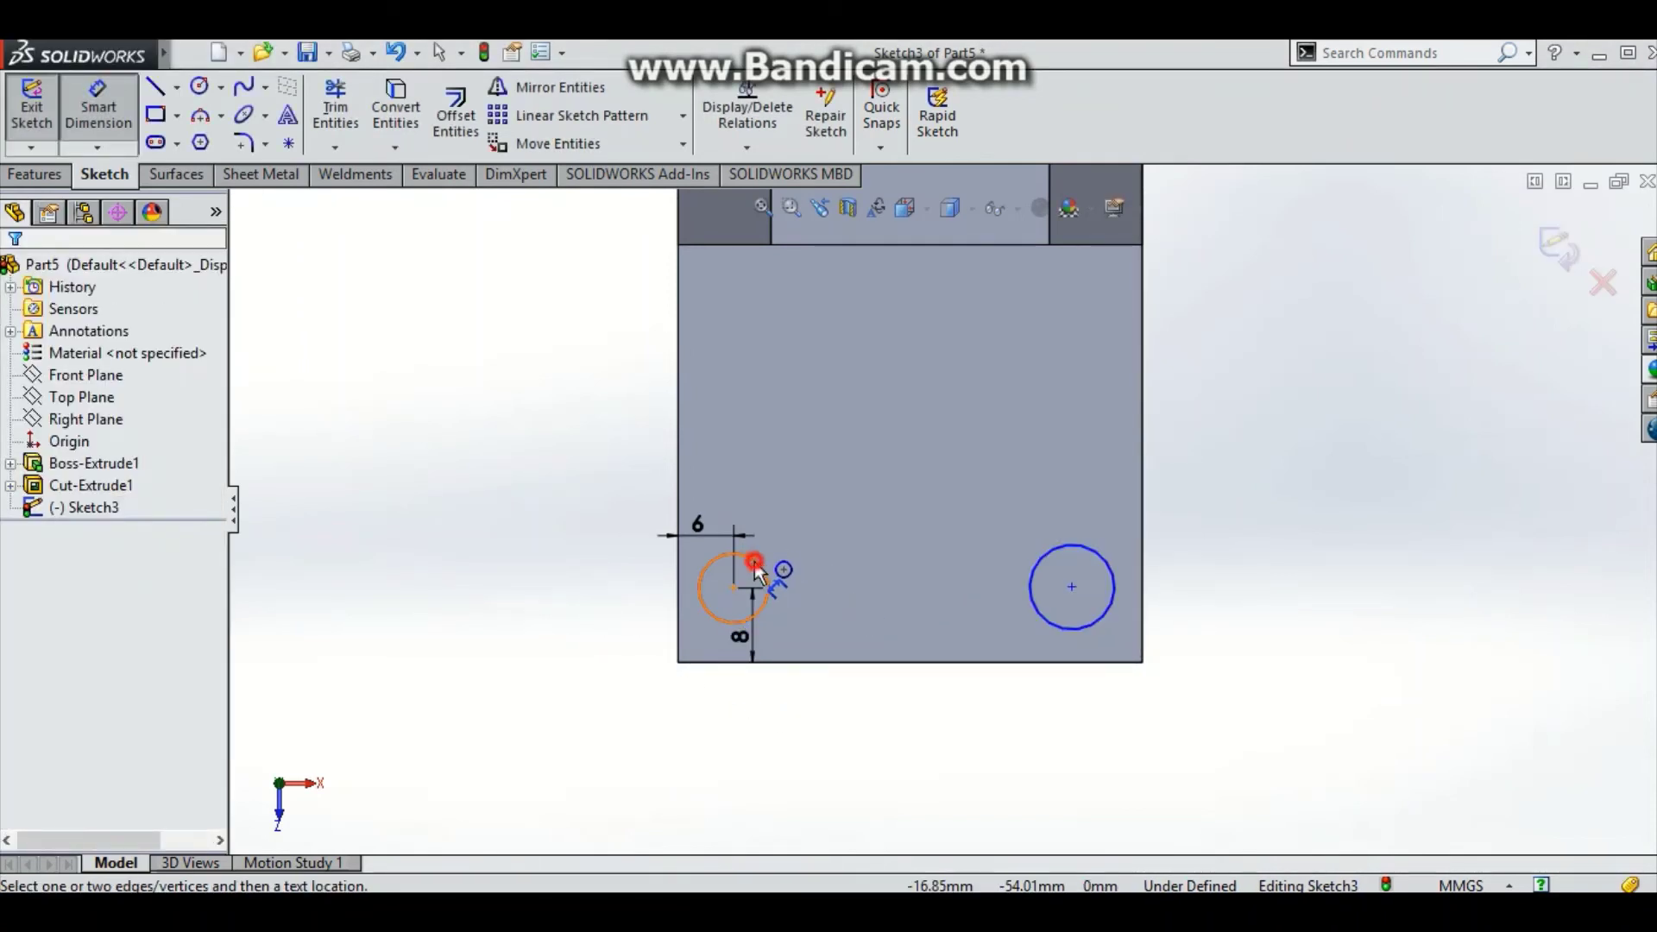
left_click(618, 470)
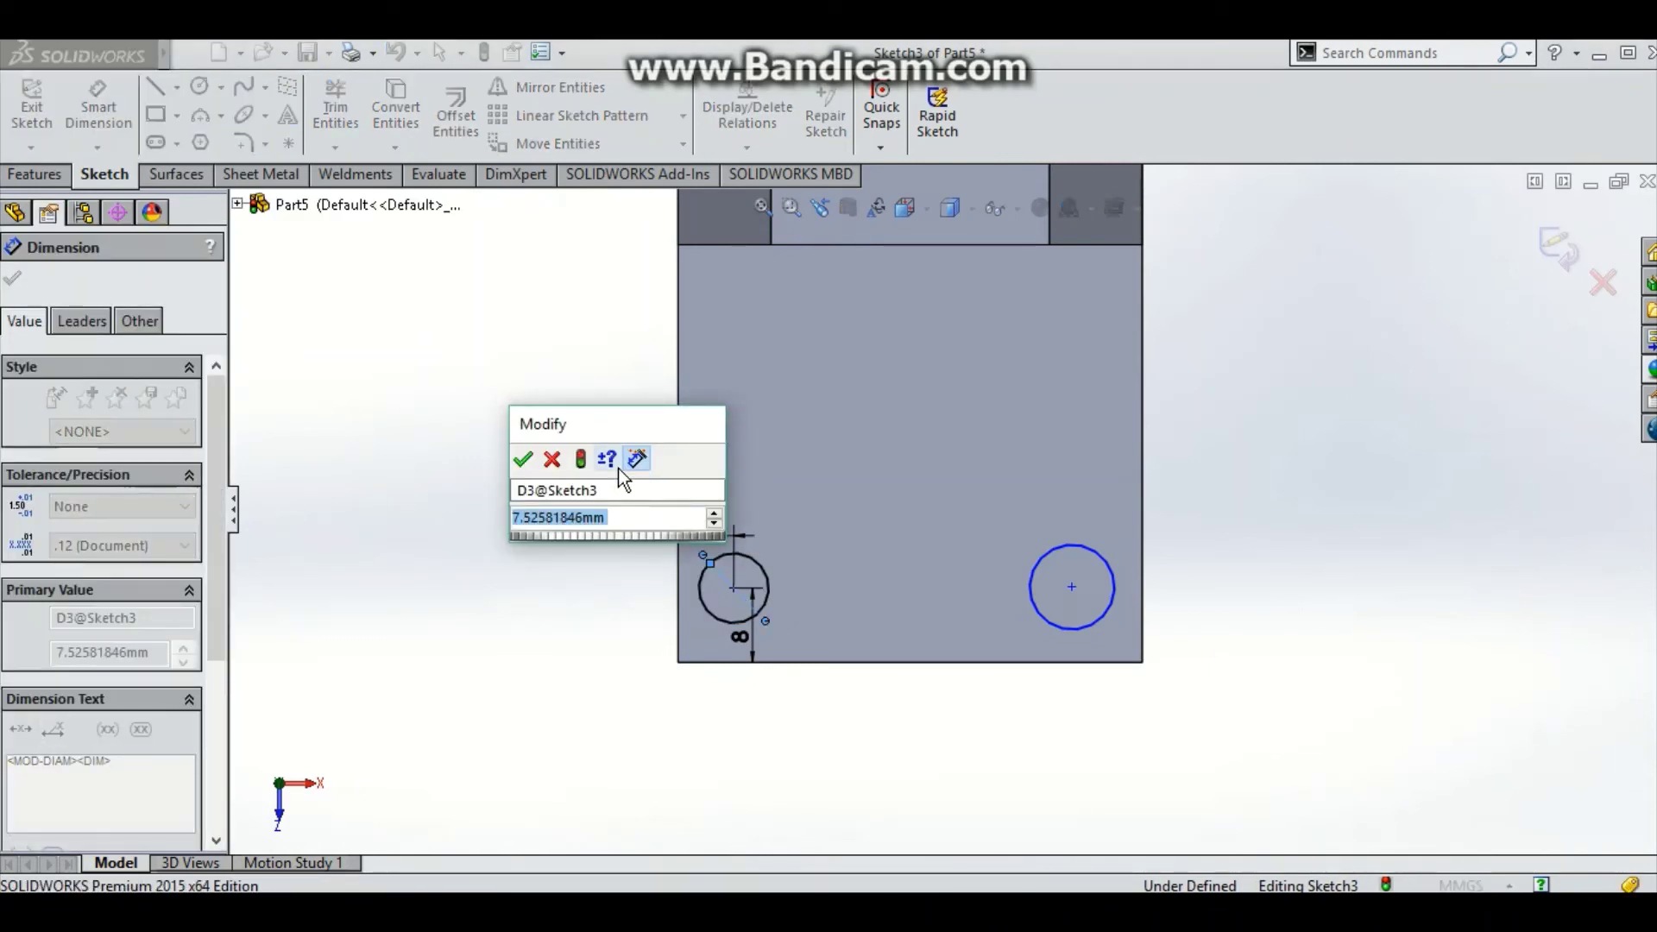
type("5")
key("Return")
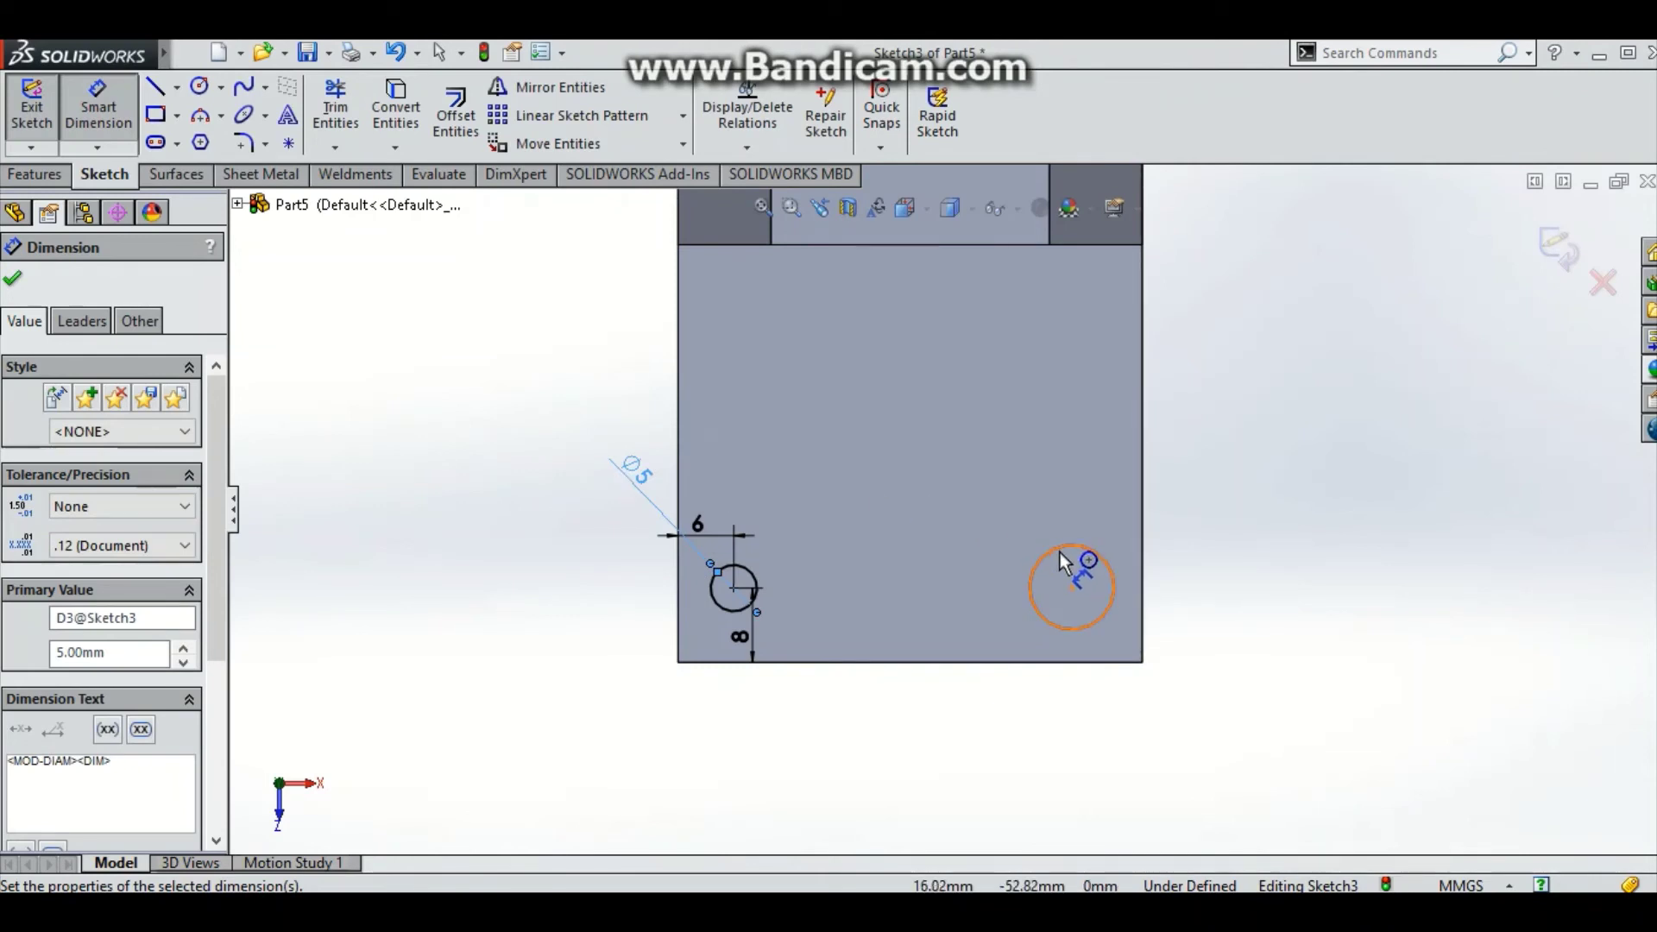
left_click(571, 571)
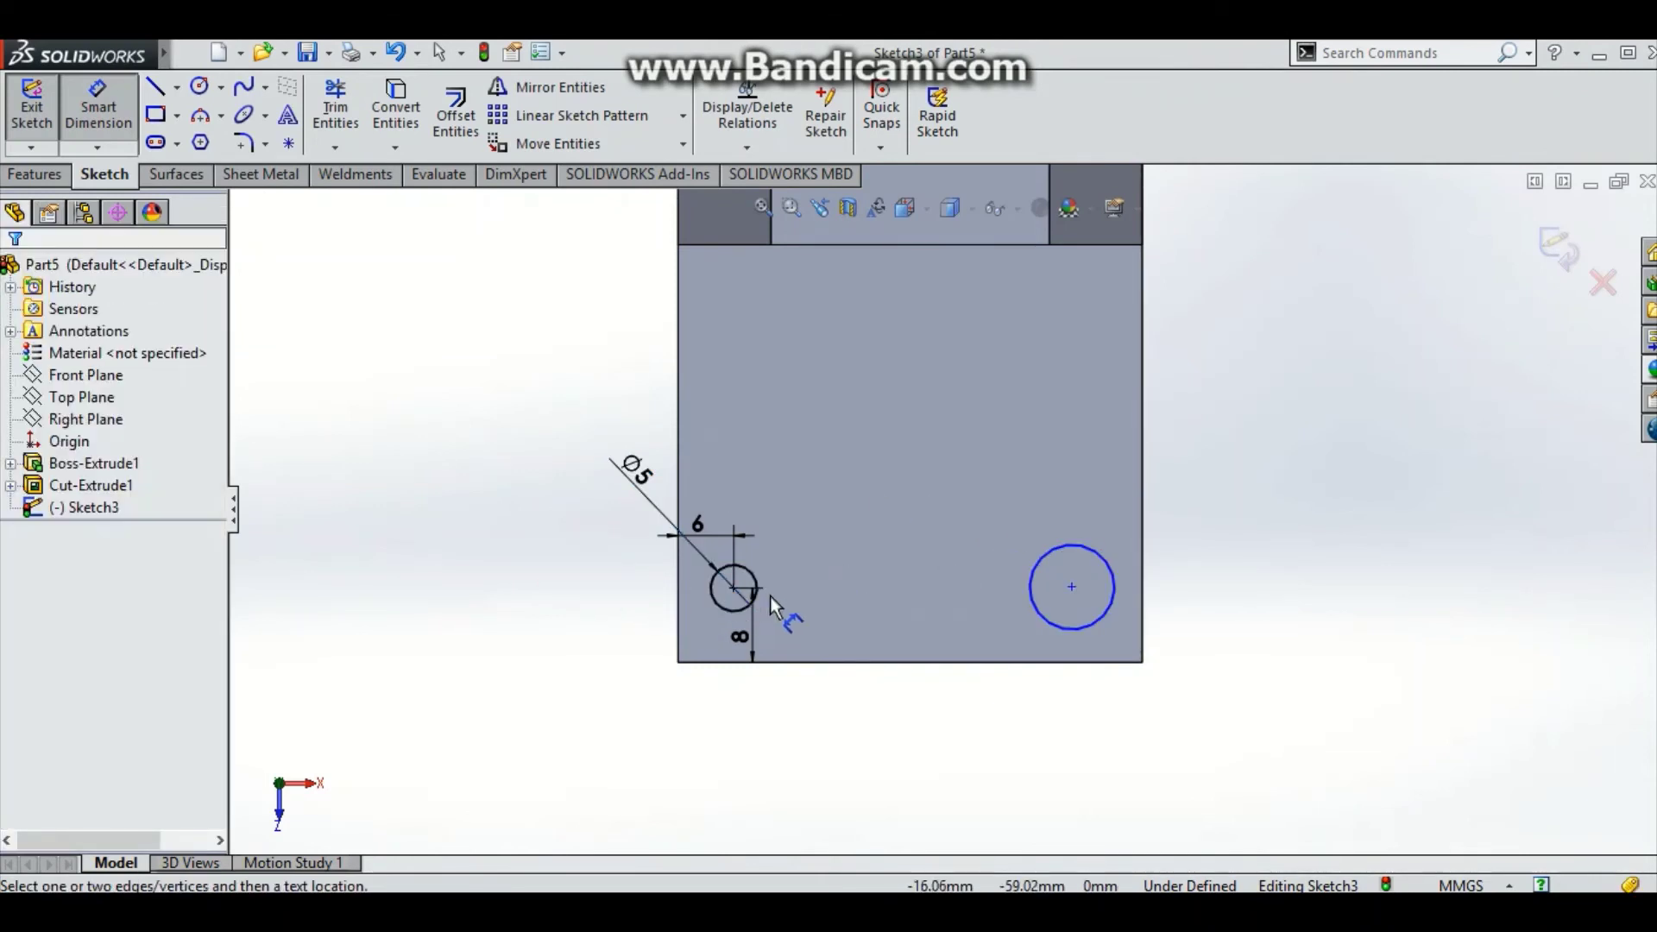
key("Escape")
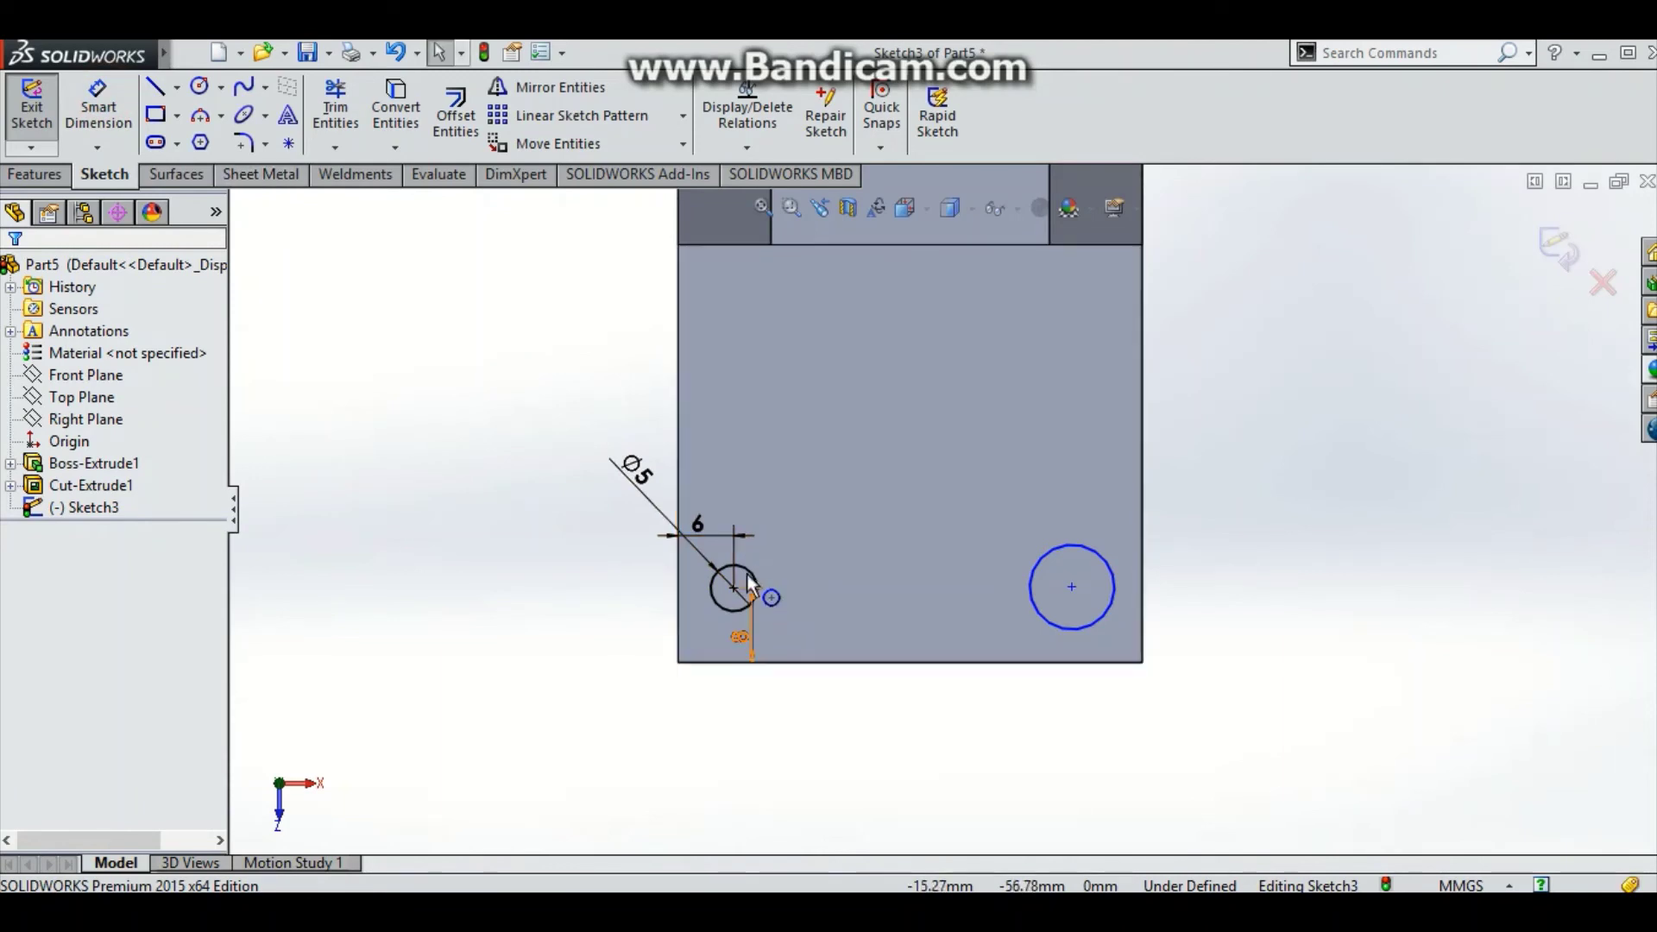
- Add an Equal relation between the right circle and the Ø5 left circle
left_click(801, 569)
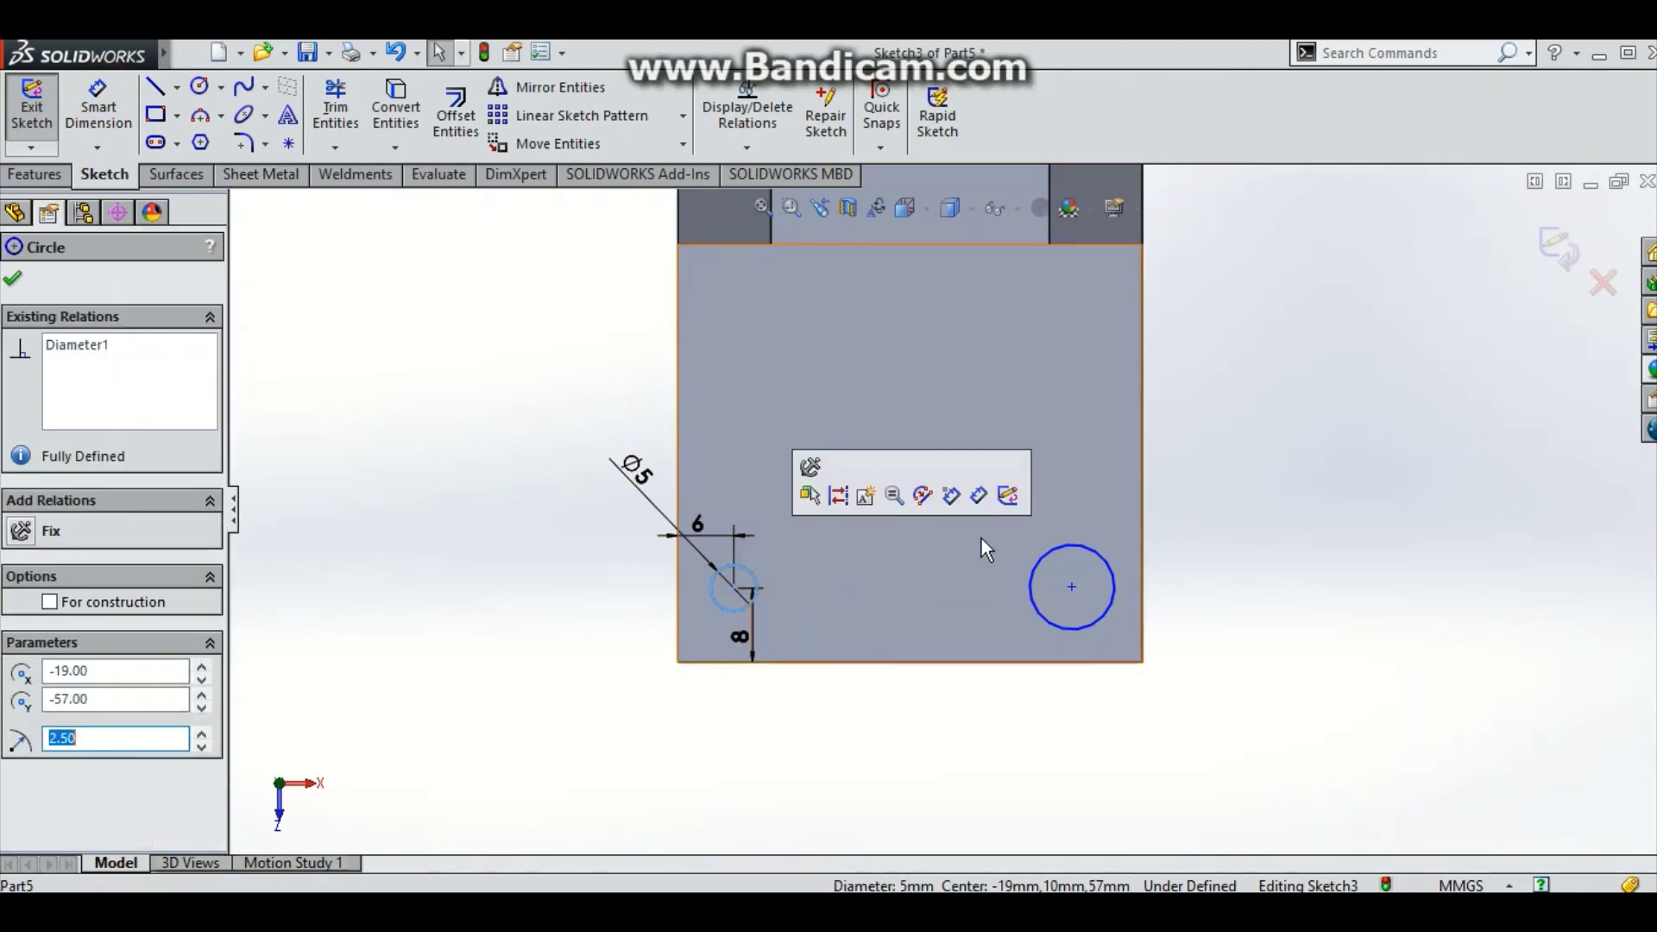
left_click(1058, 546, "ctrl")
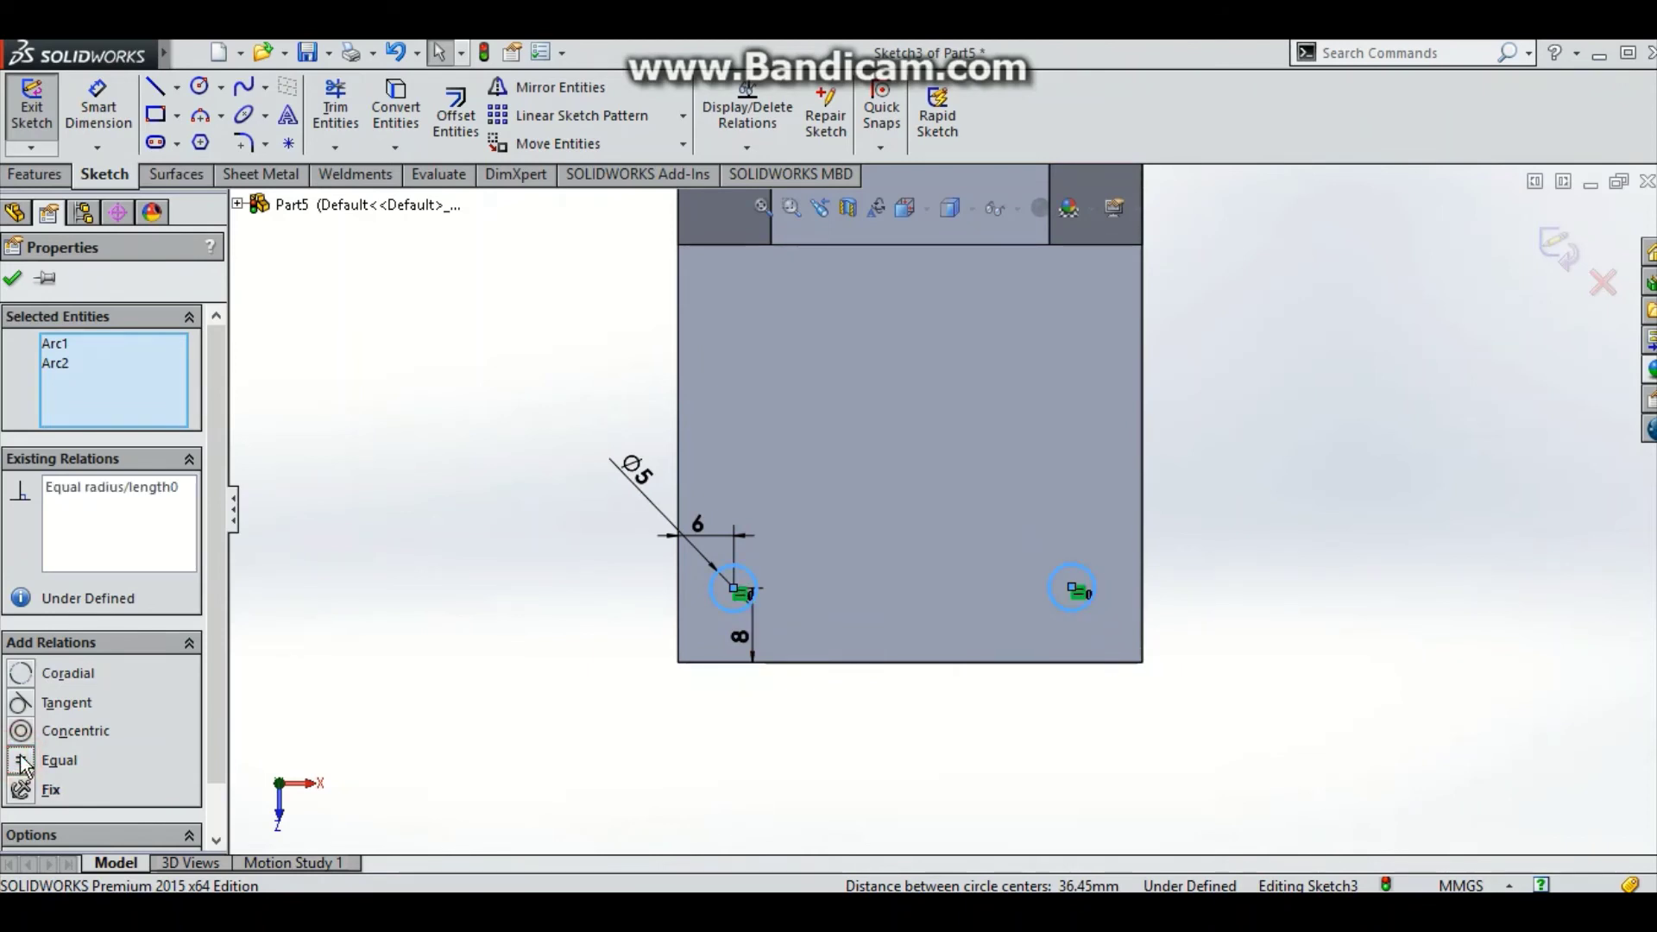
left_click(13, 280)
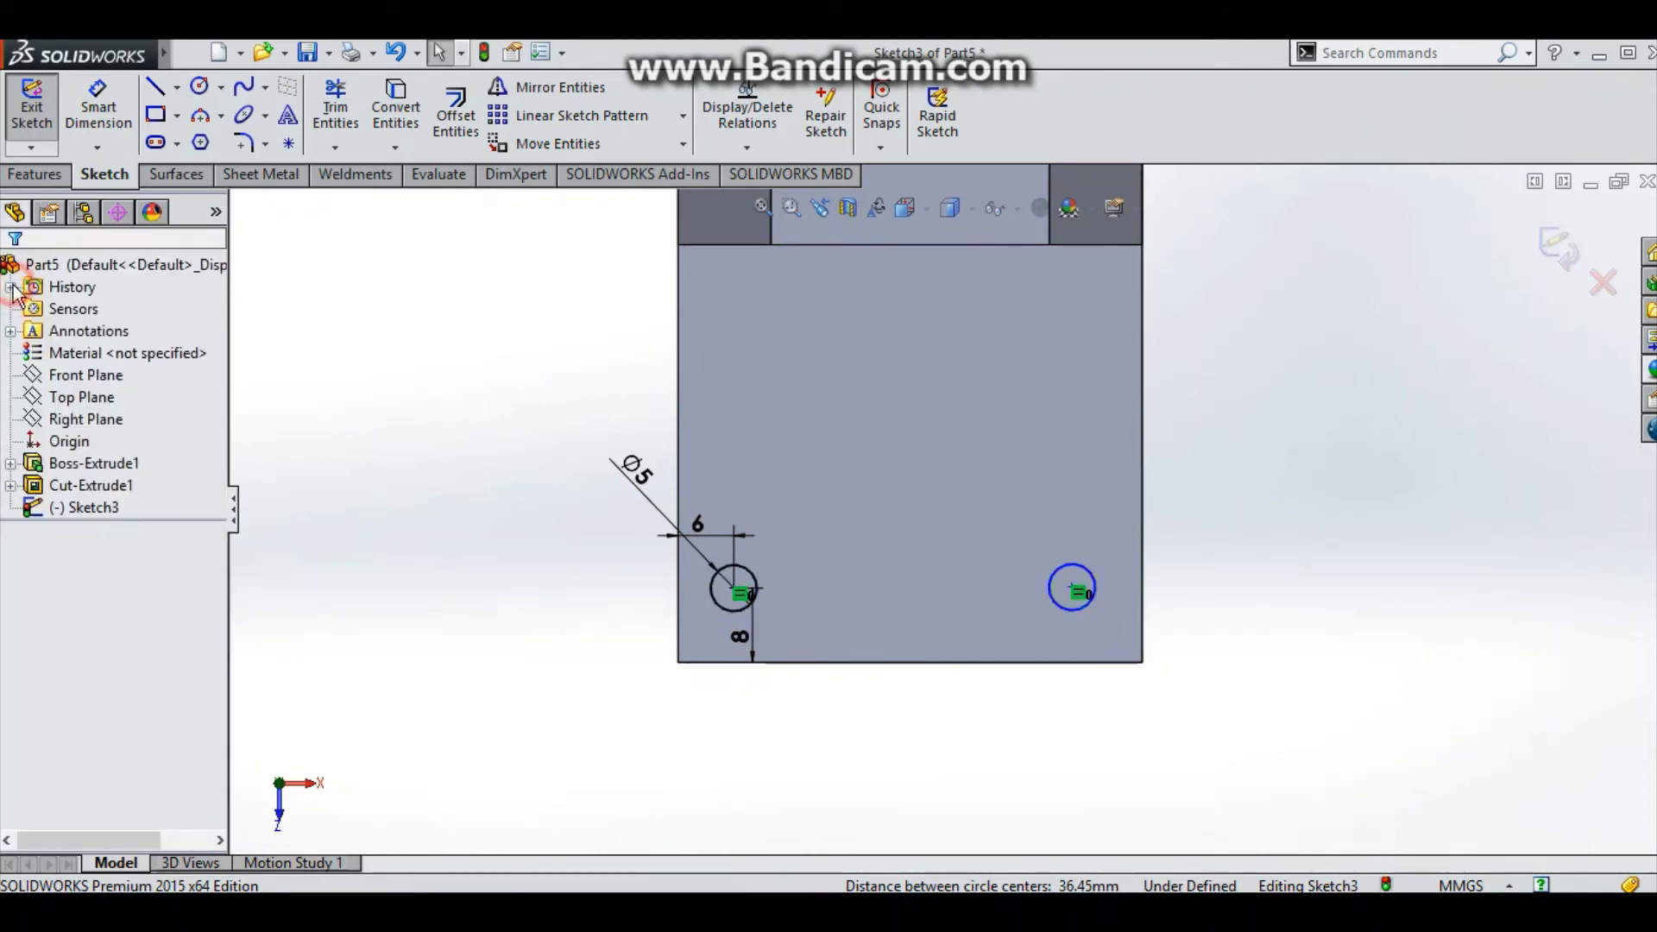
scroll(1111, 562, "down", 1)
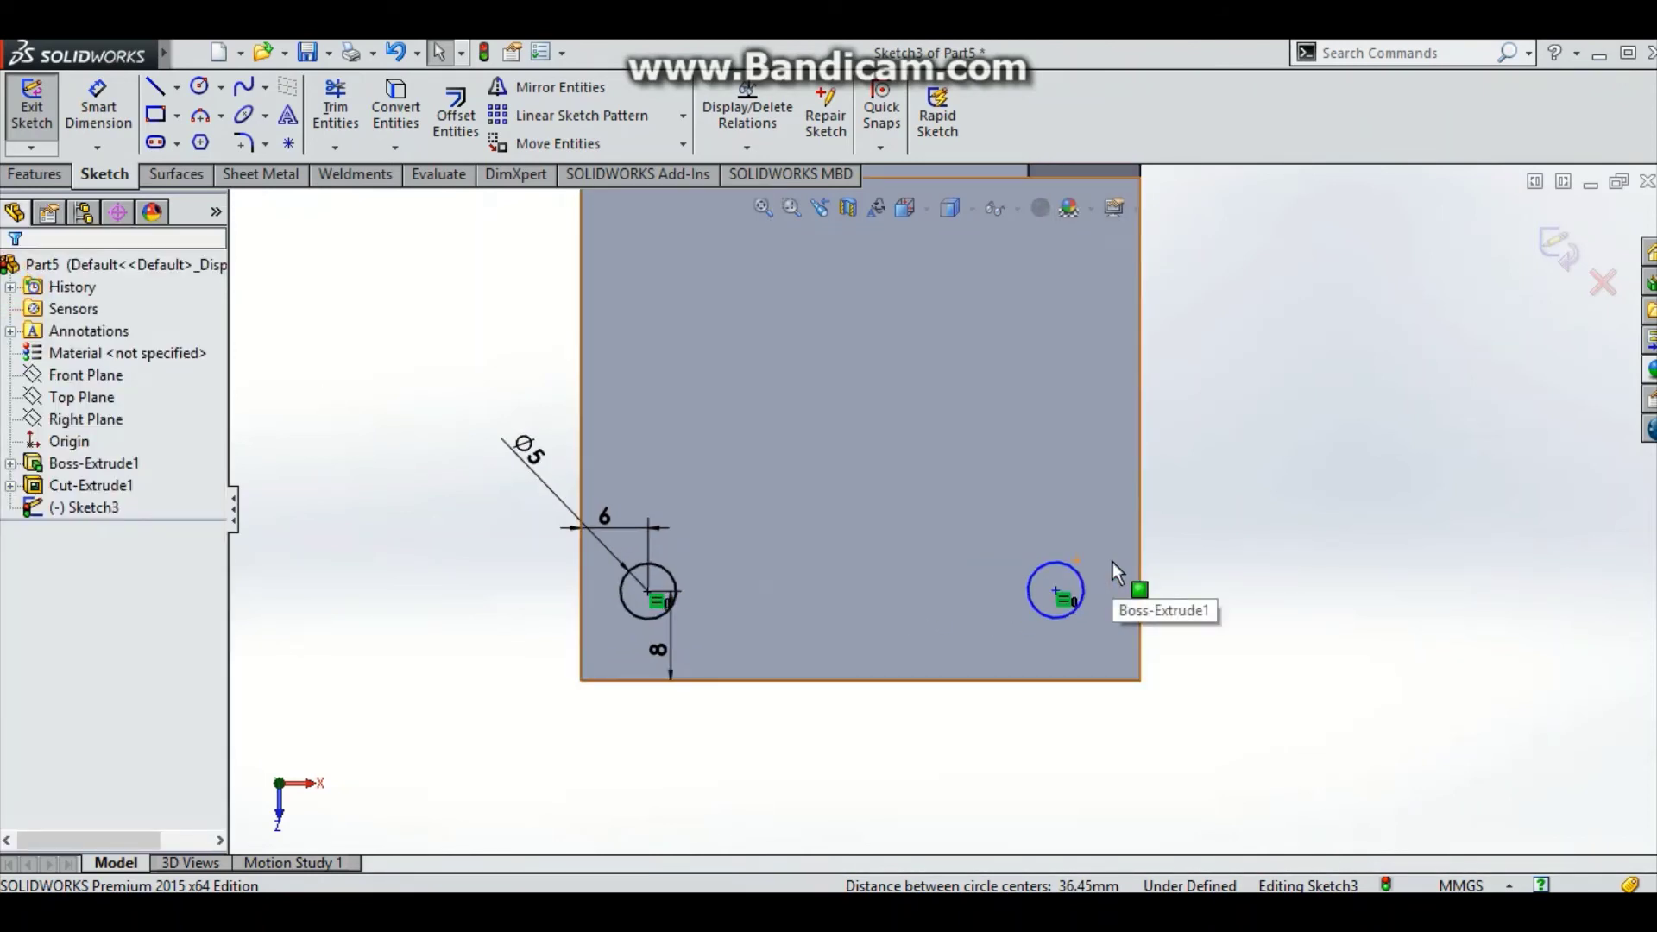
- Dimension the right circle's centre 6 mm from the plate's right edge
left_click(97, 108)
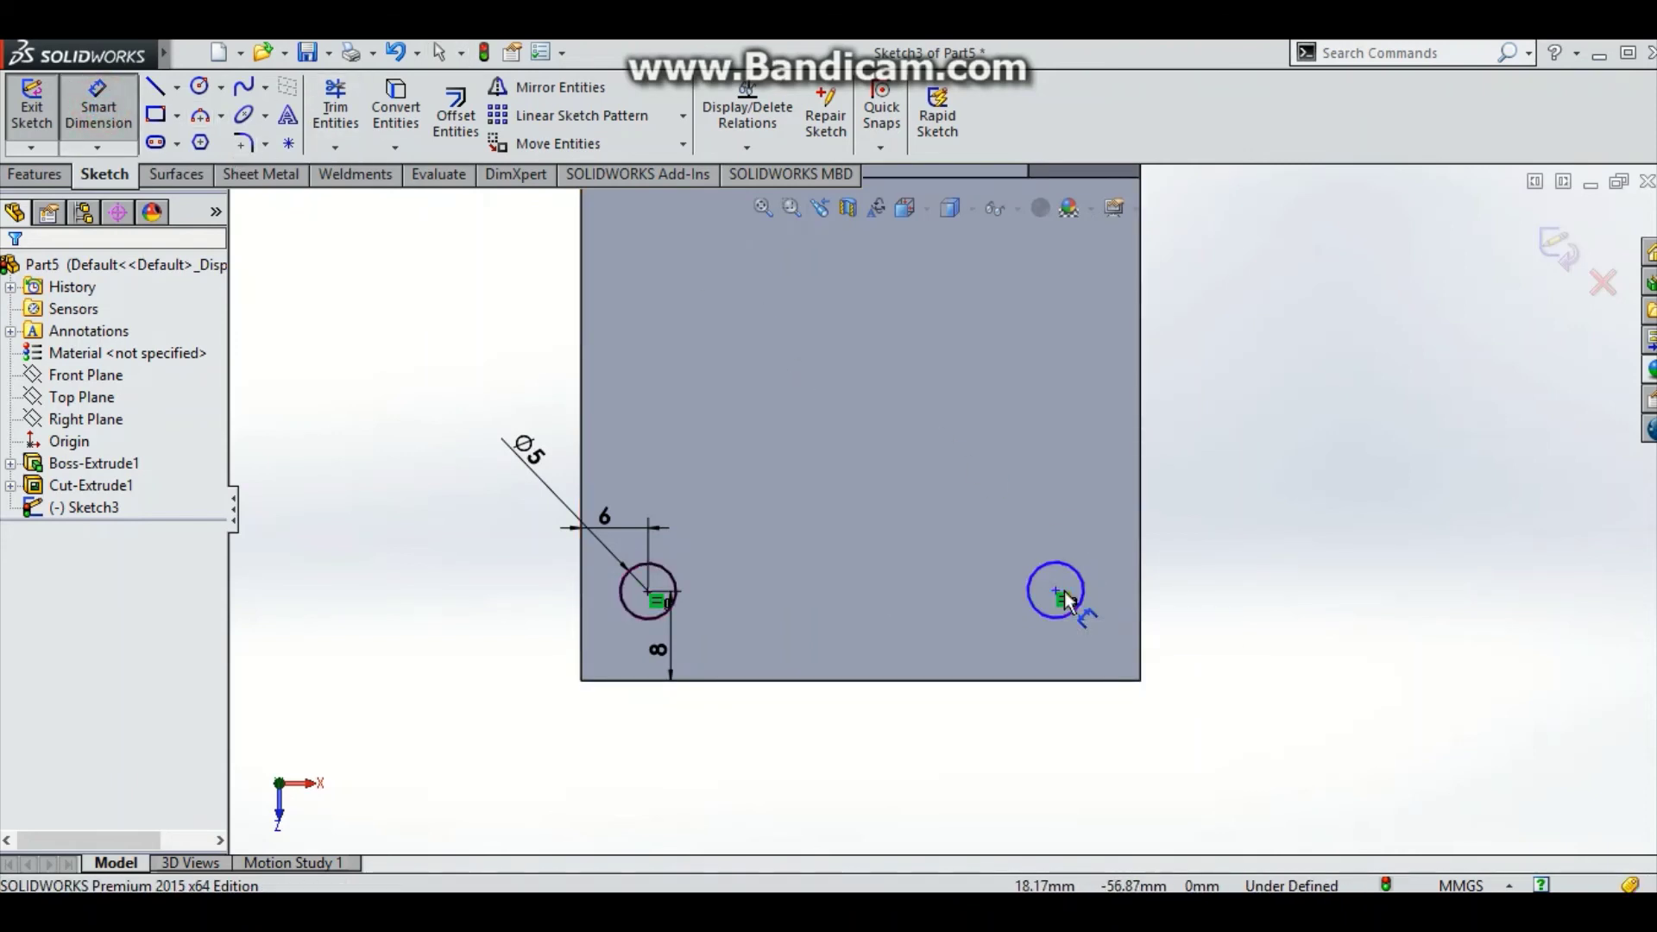
left_click(1111, 594)
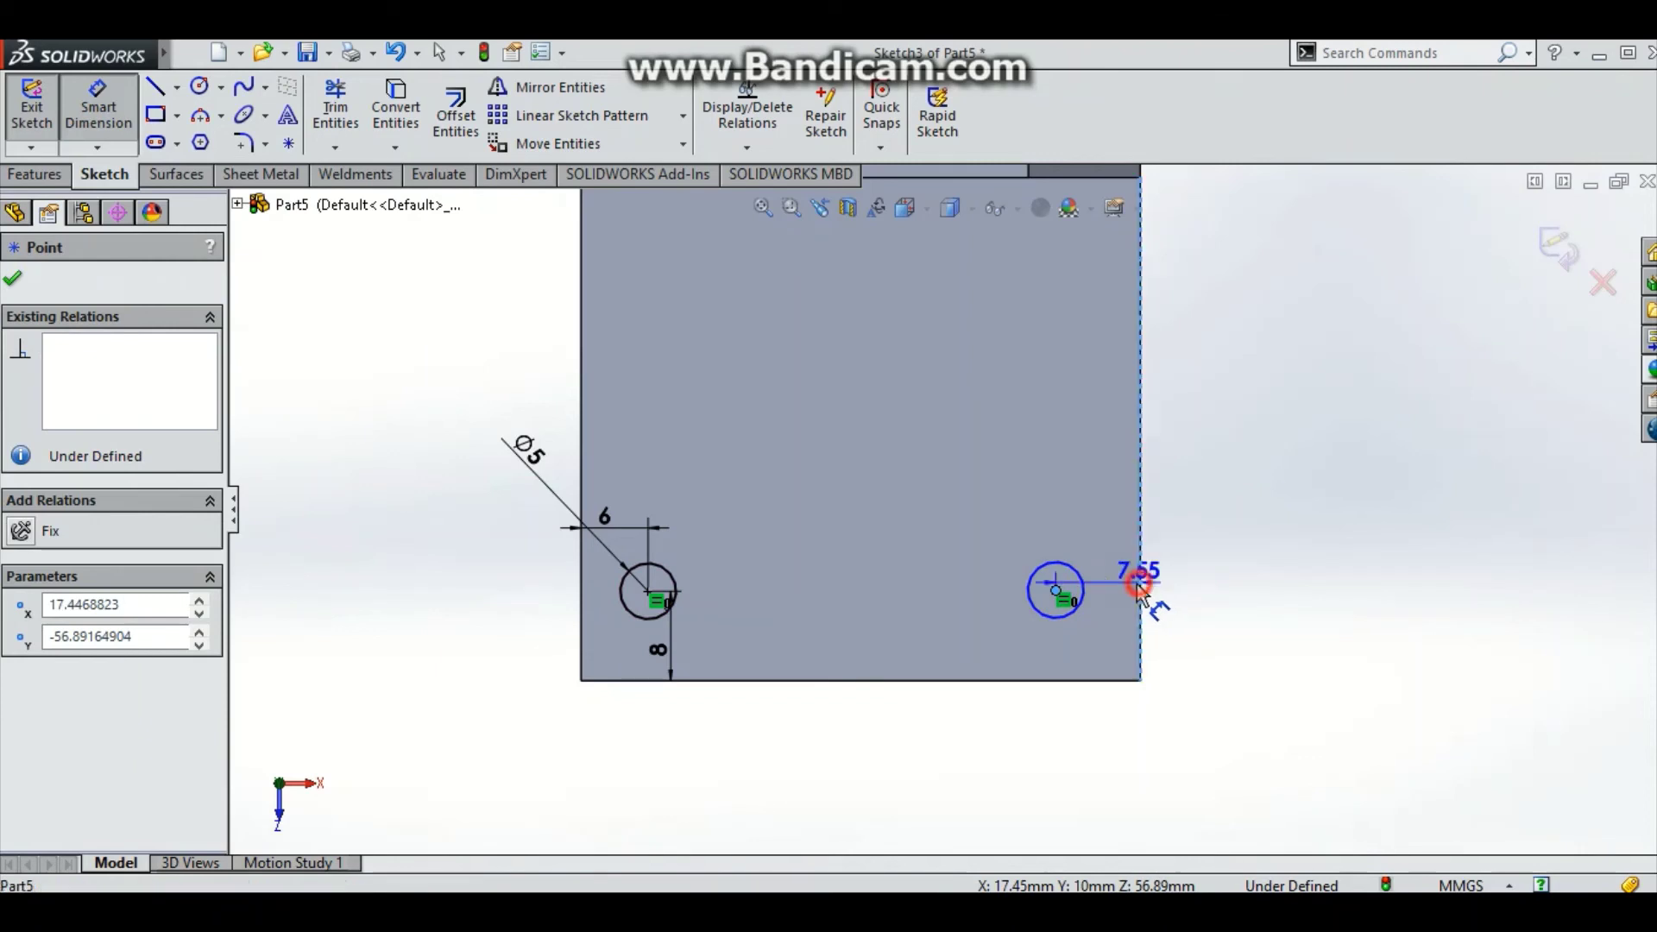
left_click(1112, 576)
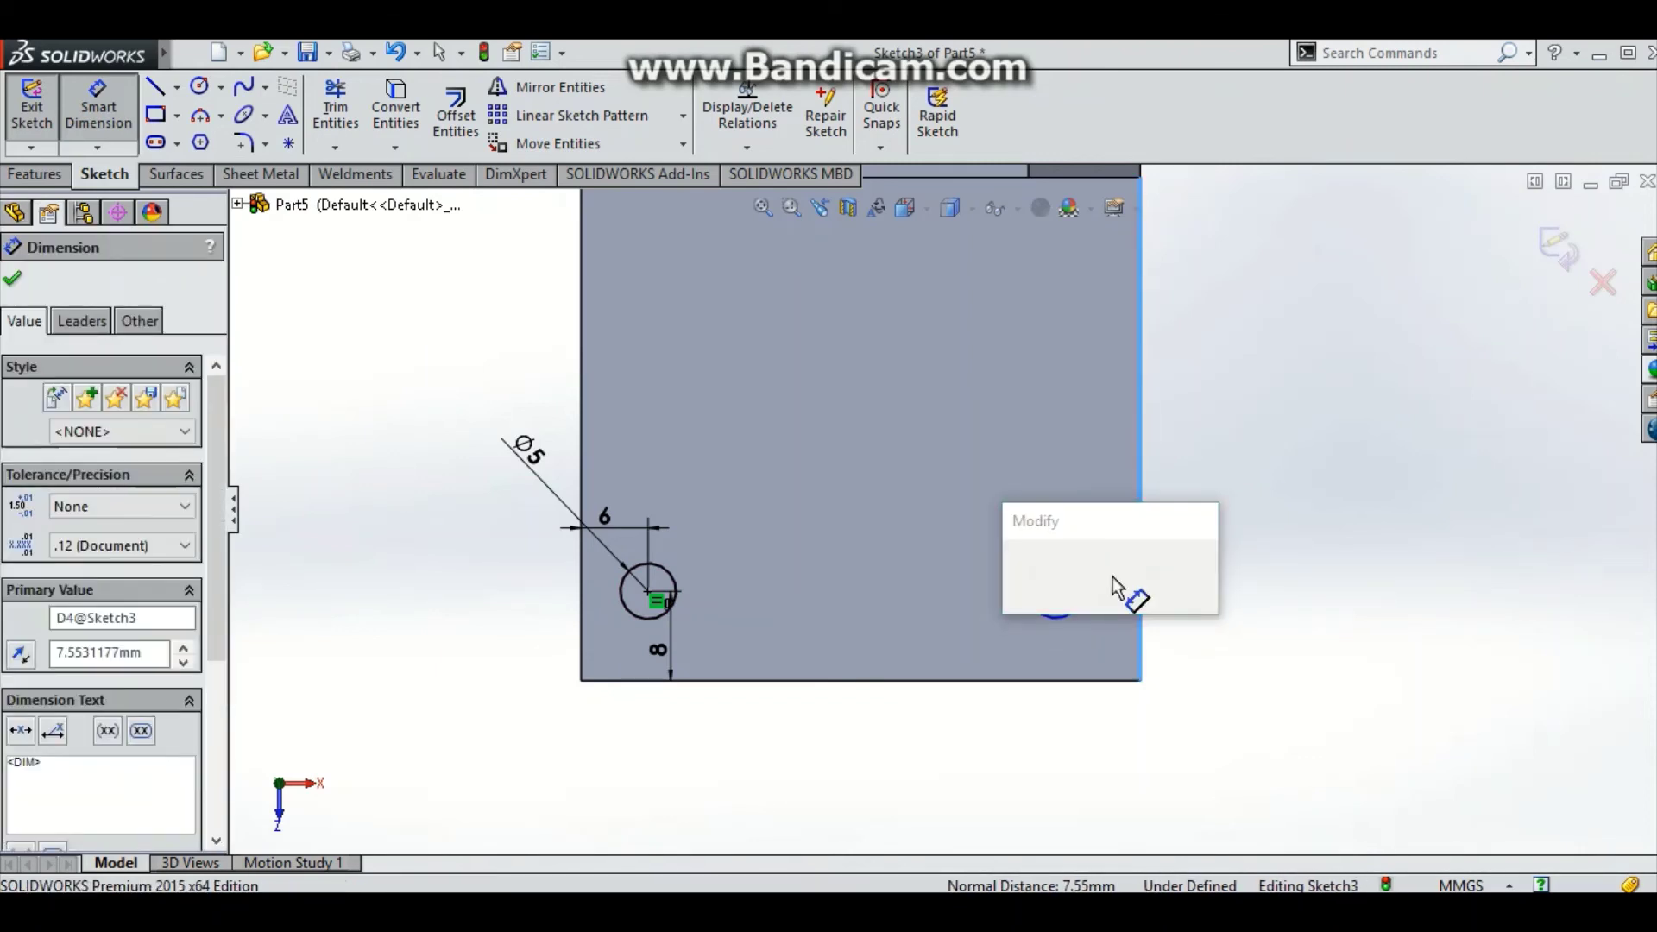
type("6")
key("Return")
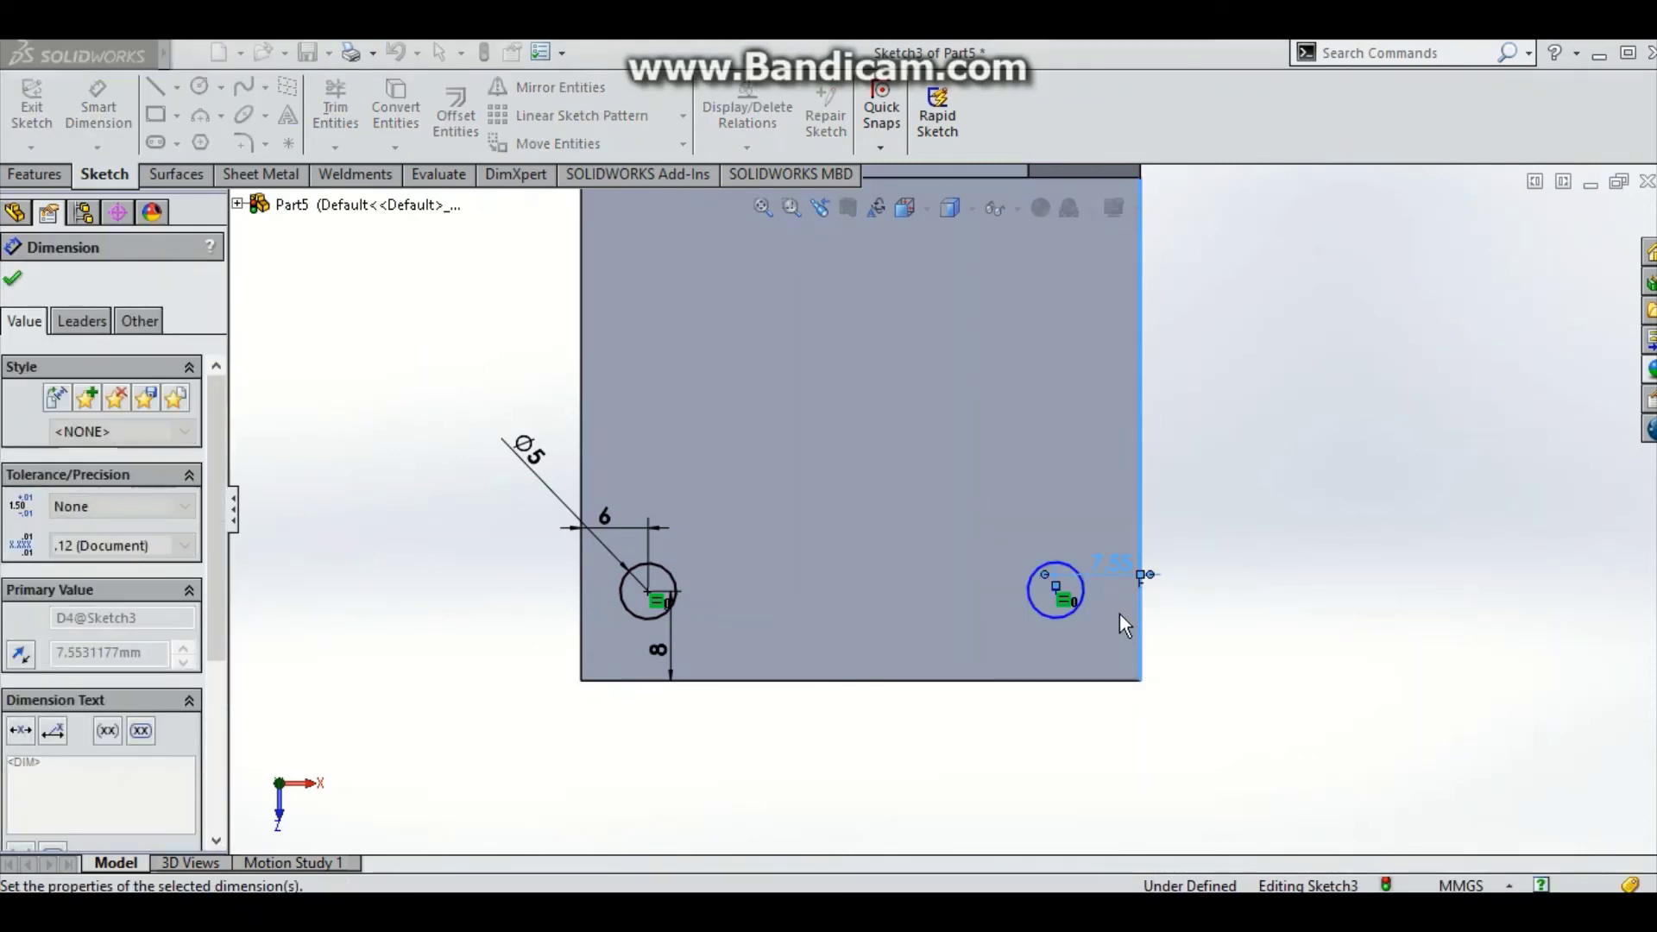
left_click(1253, 604)
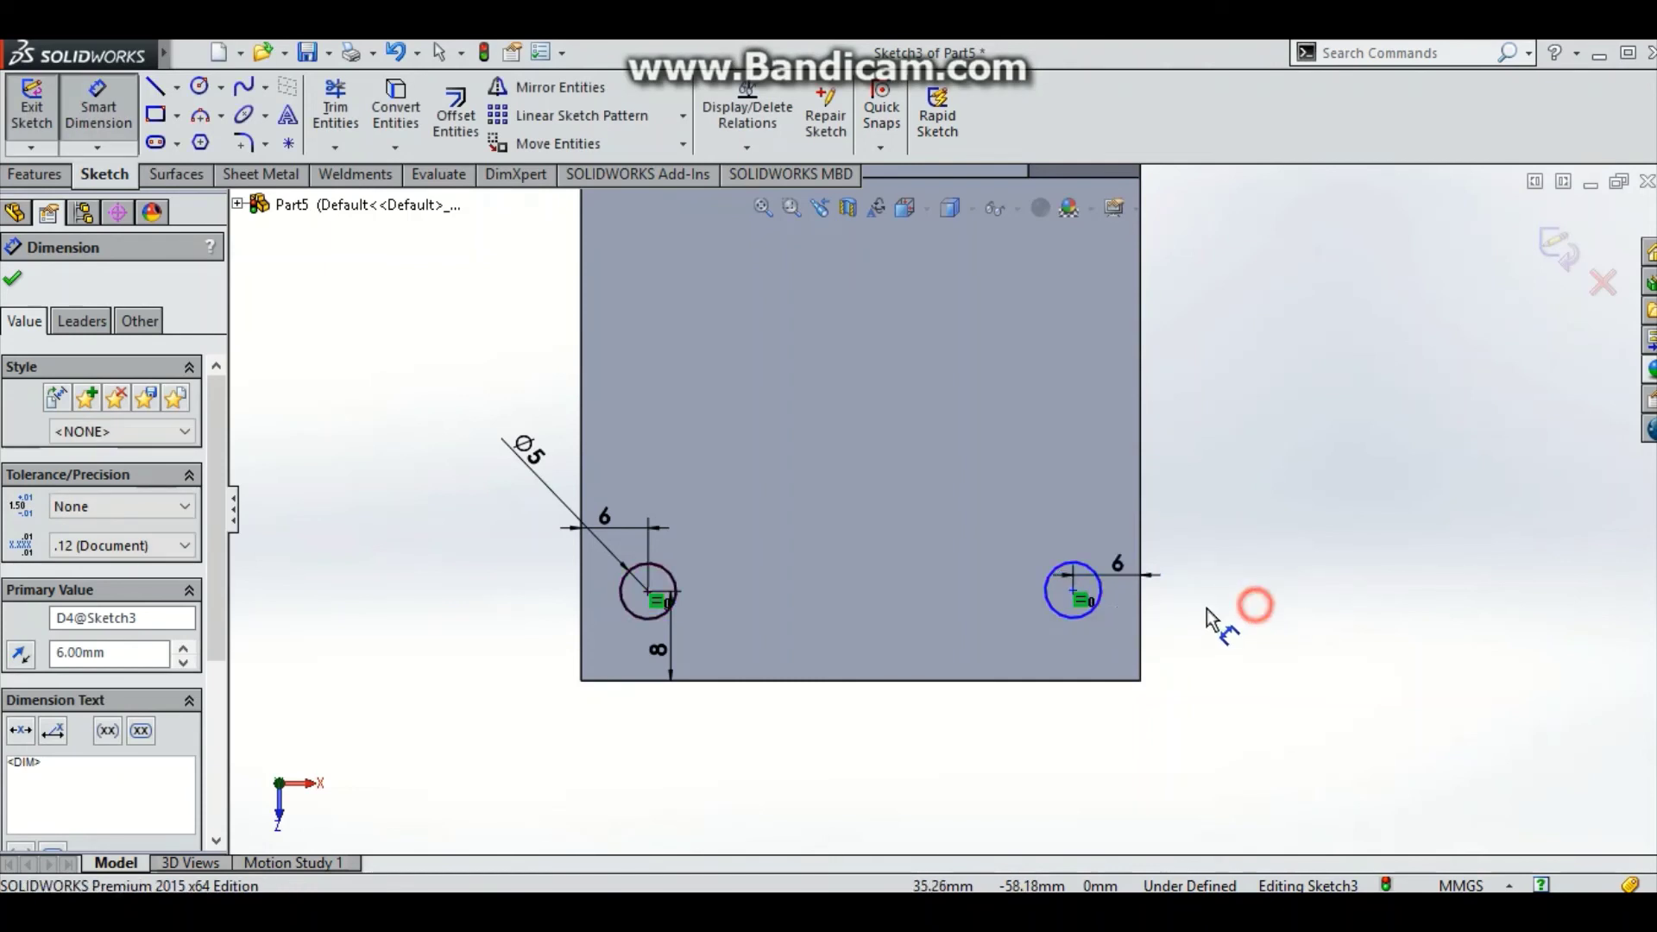
- Dimension the right circle's centre 8 mm from the bottom edge, fully defining Sketch3
left_click(1074, 596)
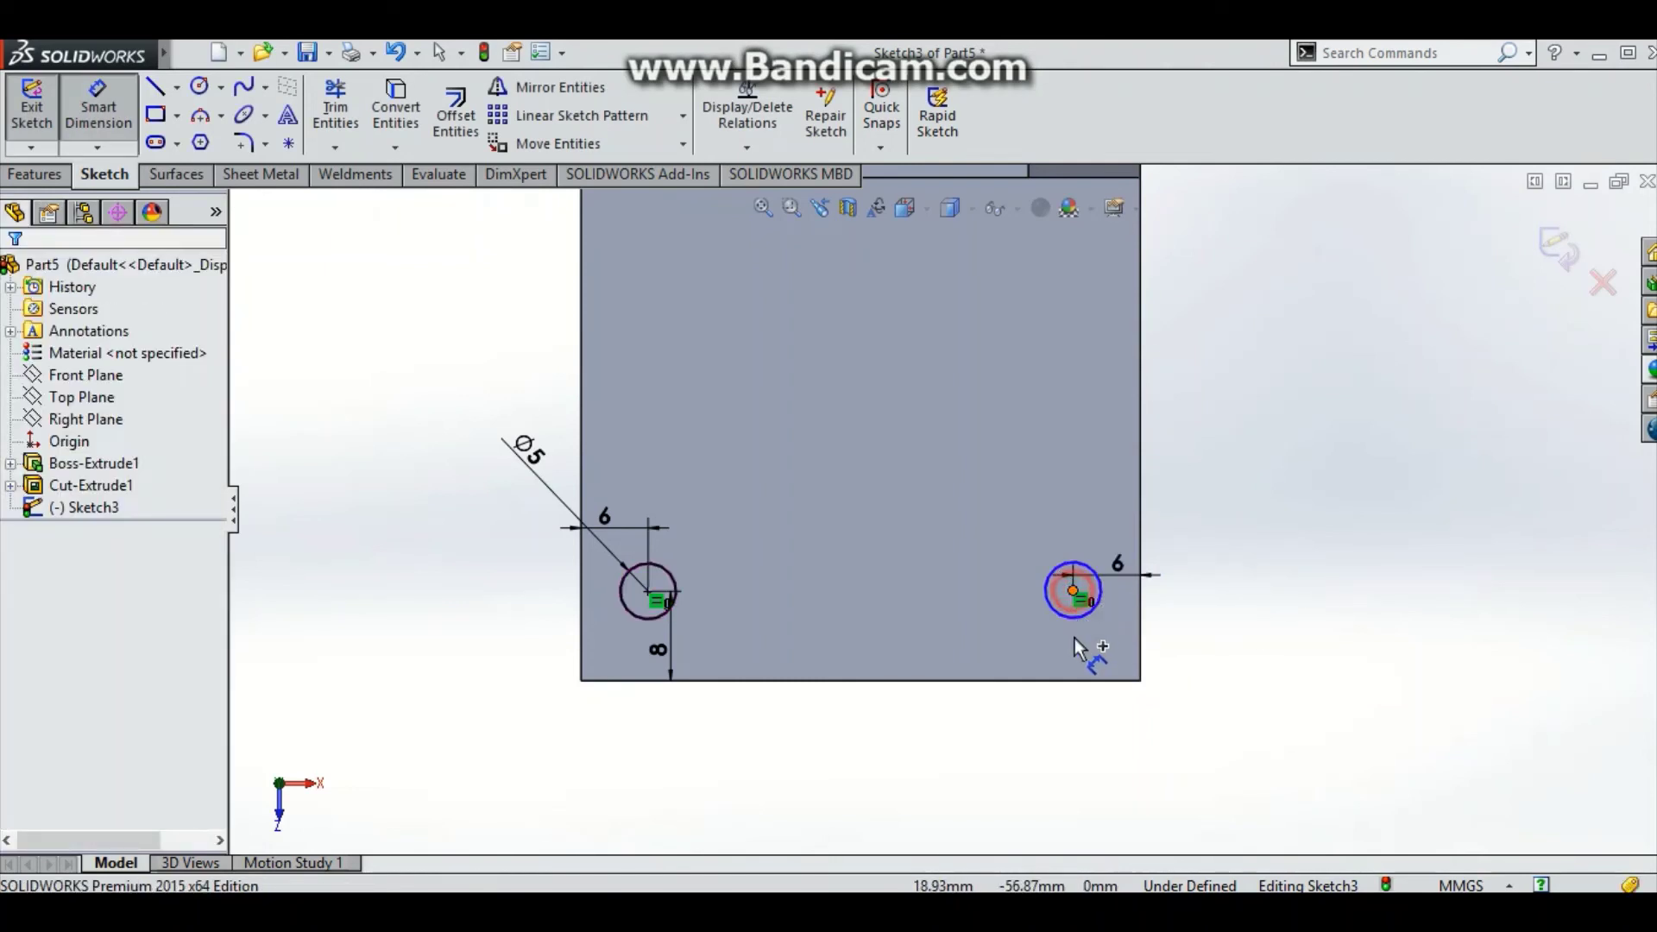
left_click(1082, 681)
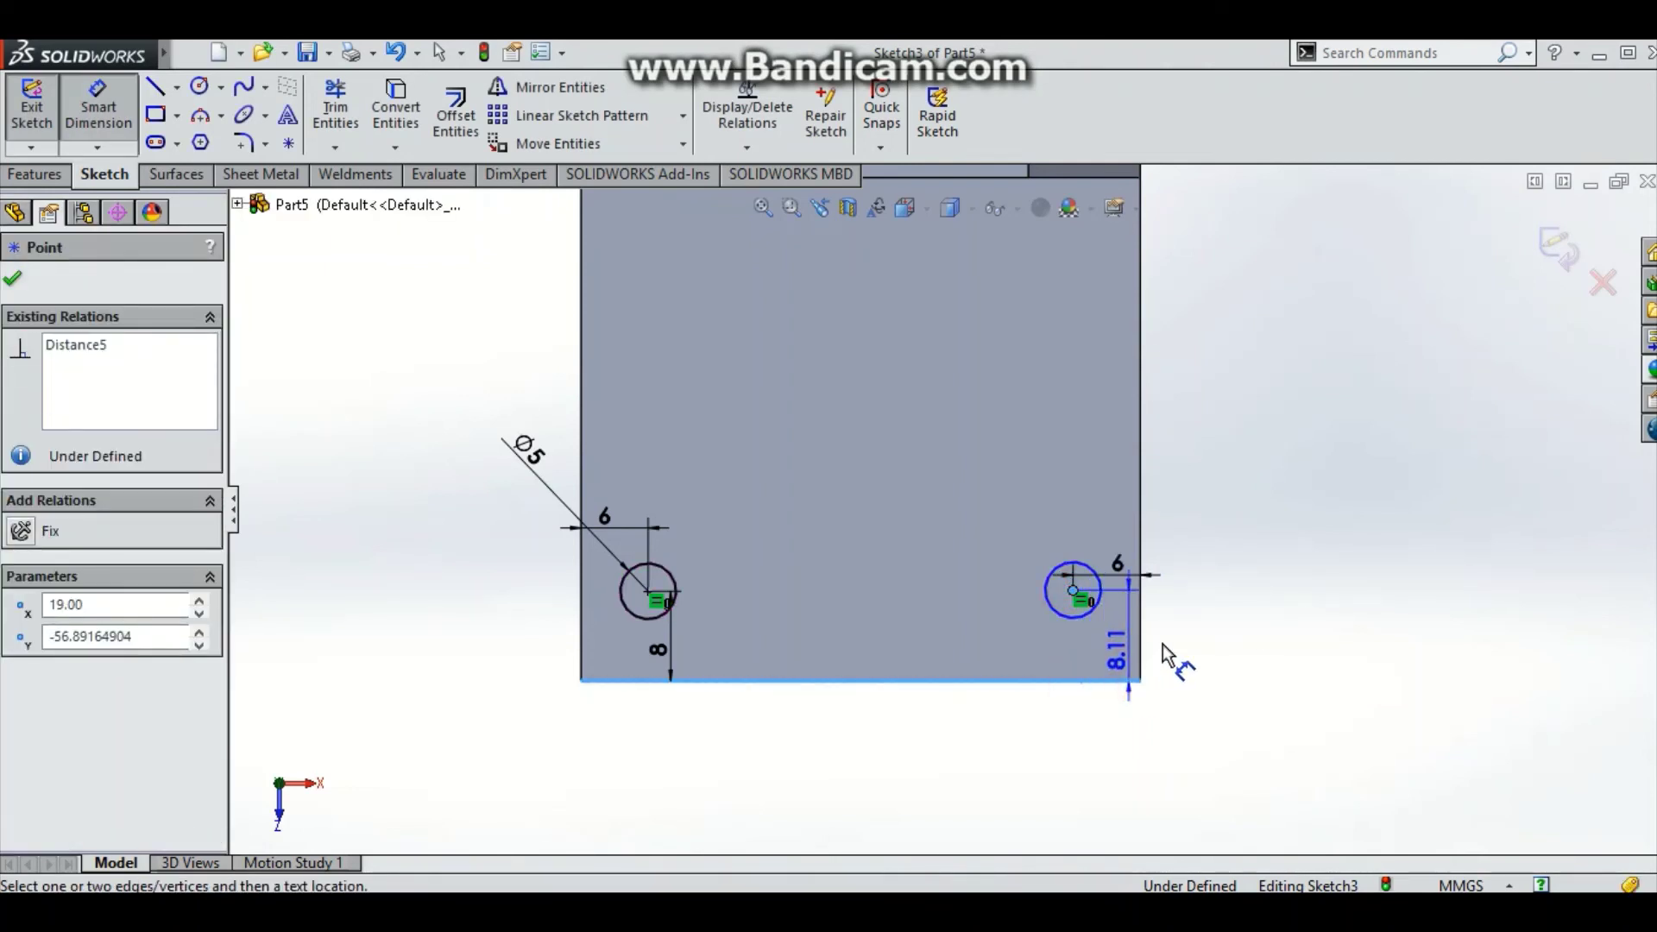
left_click(1178, 641)
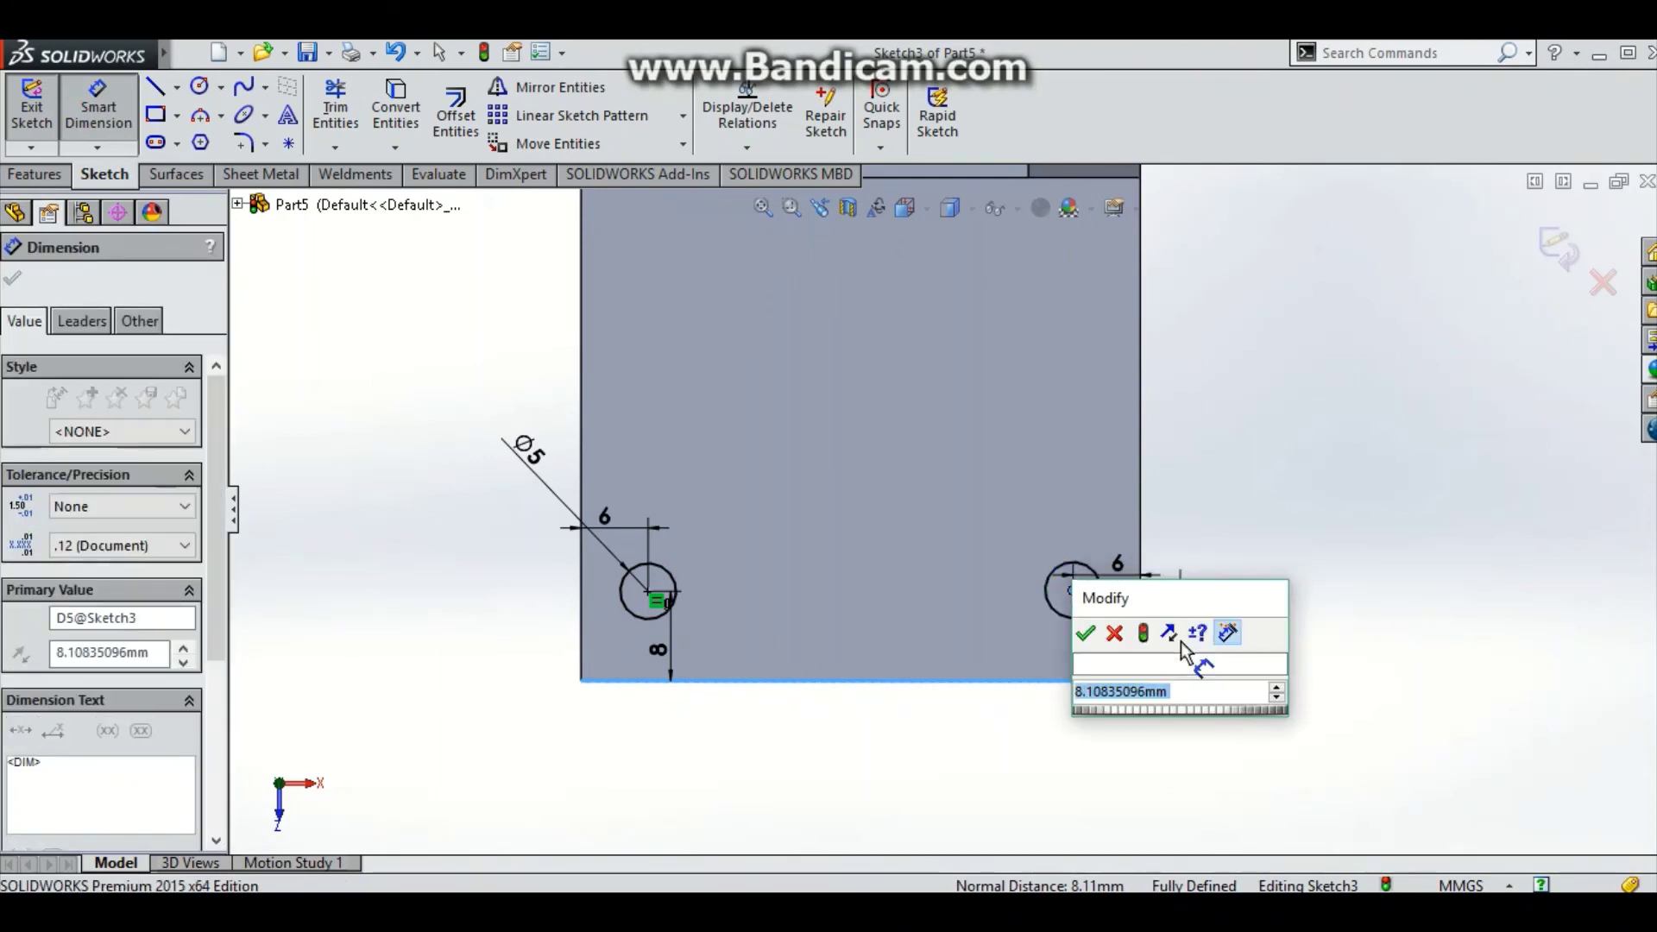
type("8")
key("Return")
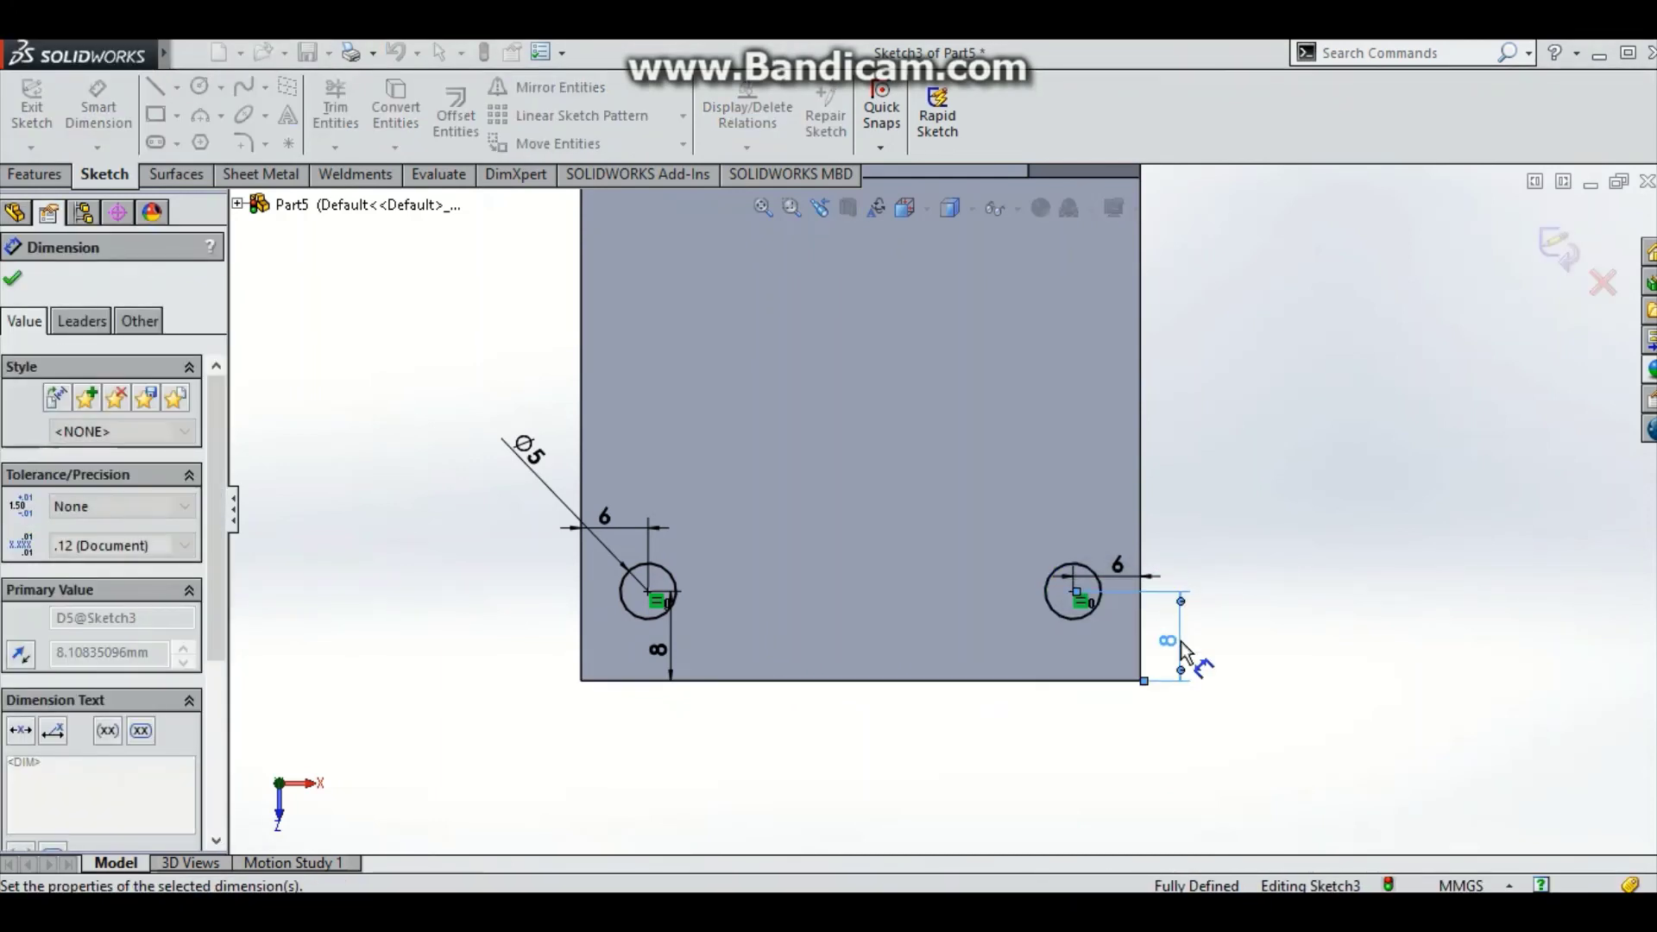
left_click(16, 281)
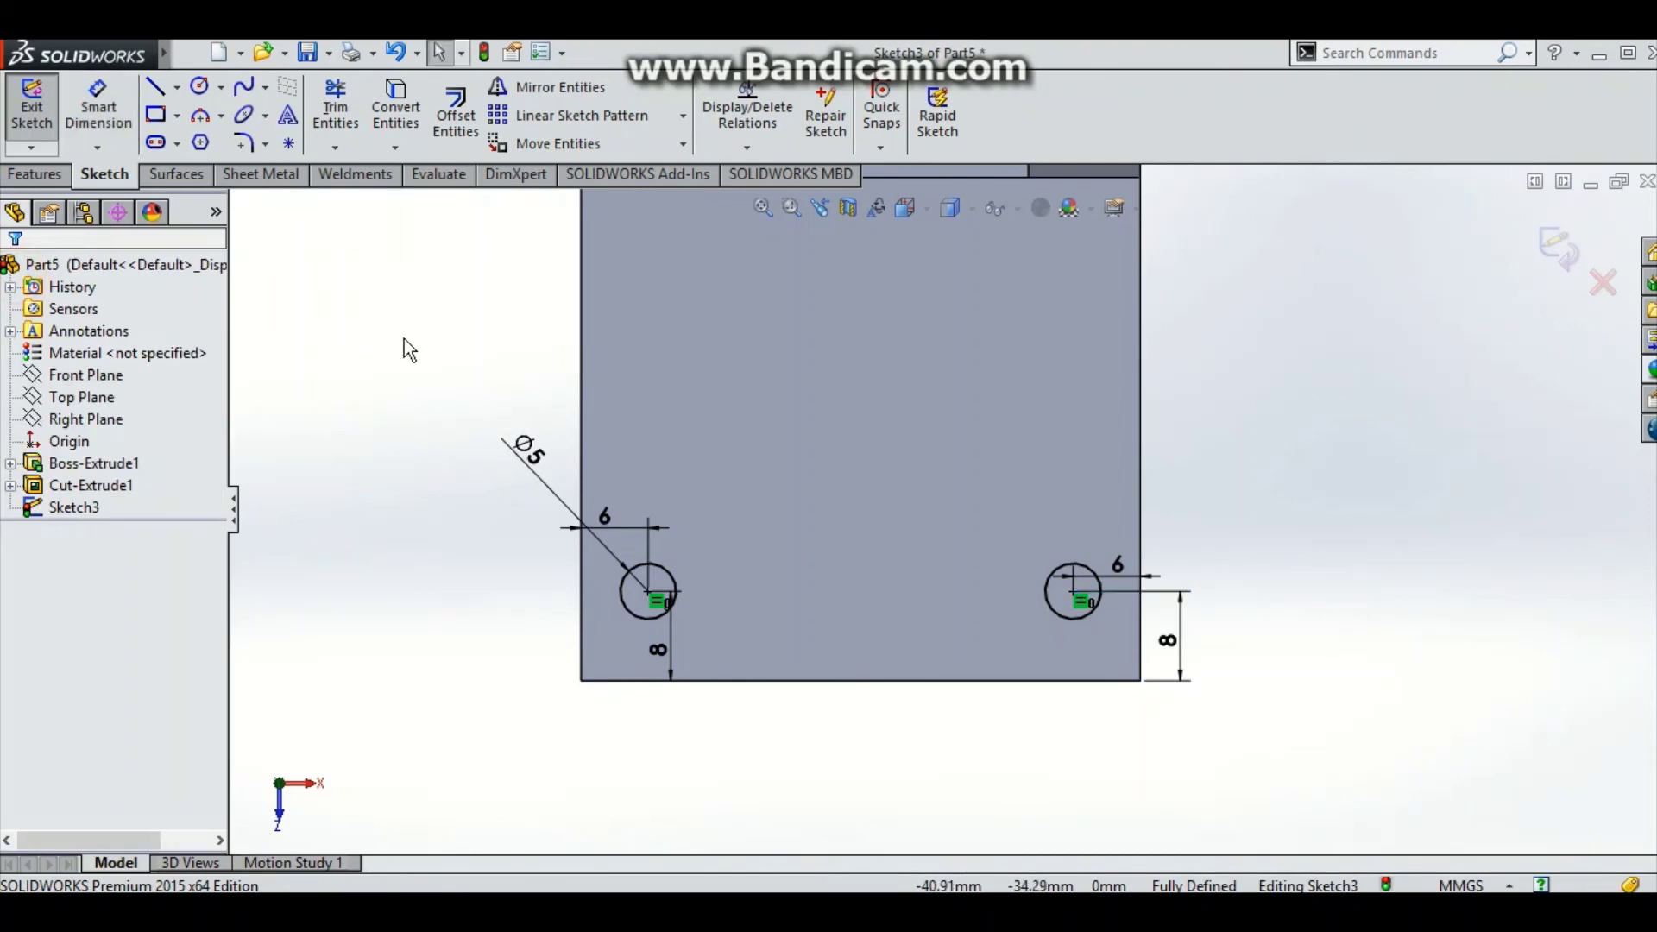
- Cut the two Ø5 circles Through All the base plate as Cut-Extrude2
left_click(57, 180)
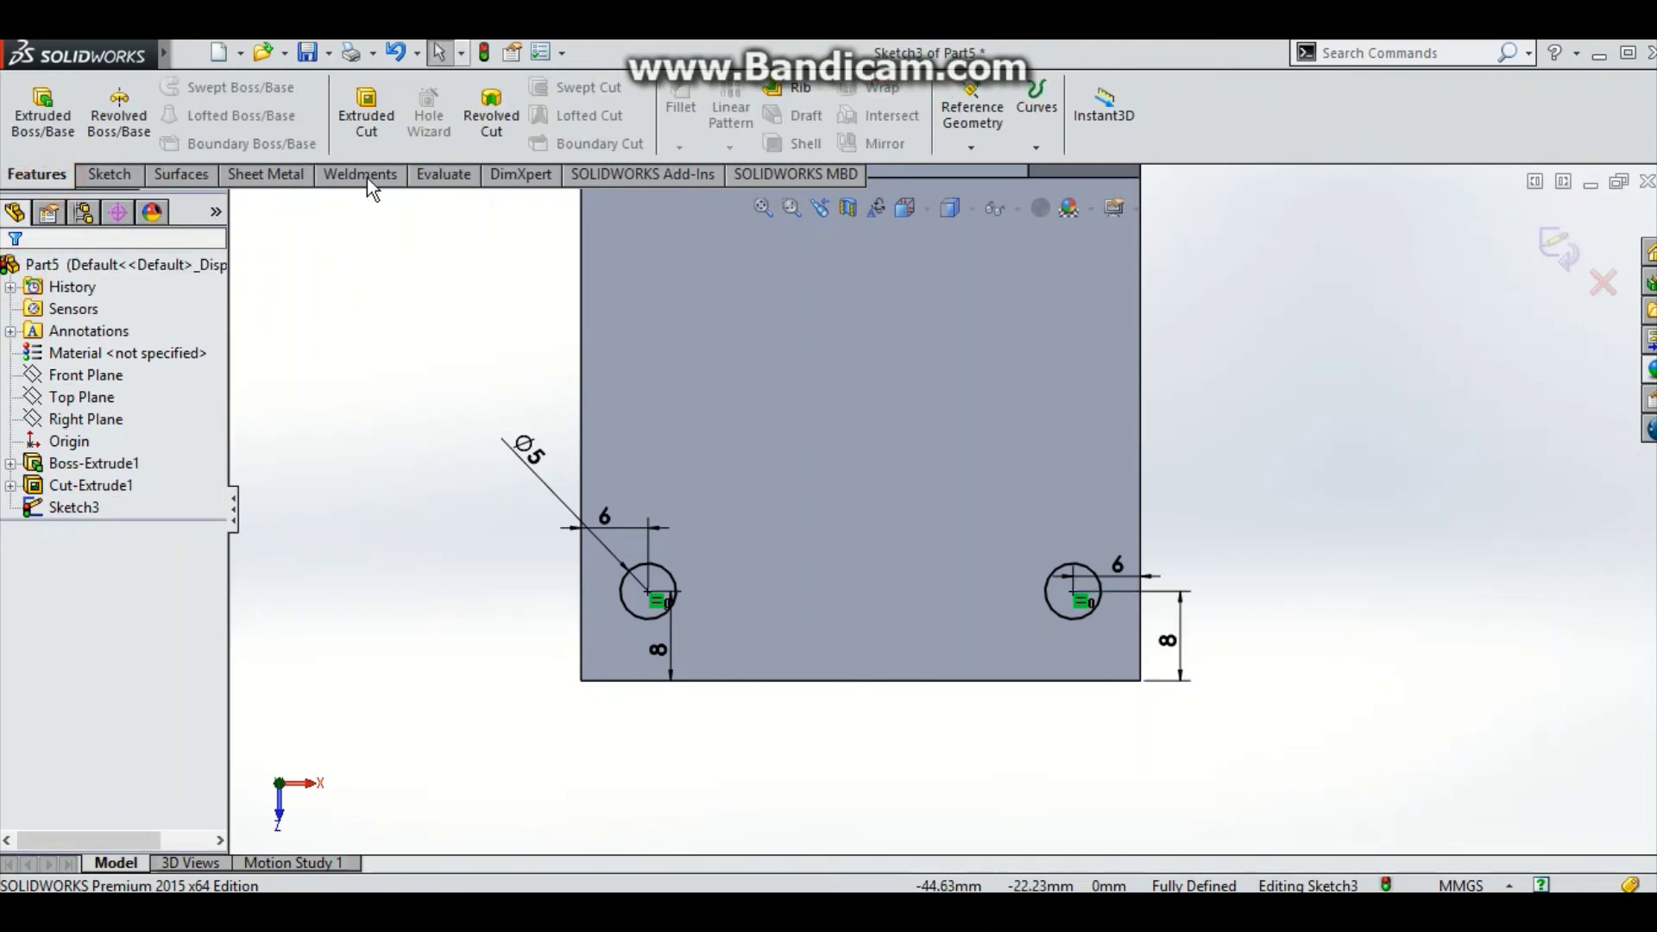
left_click(363, 151)
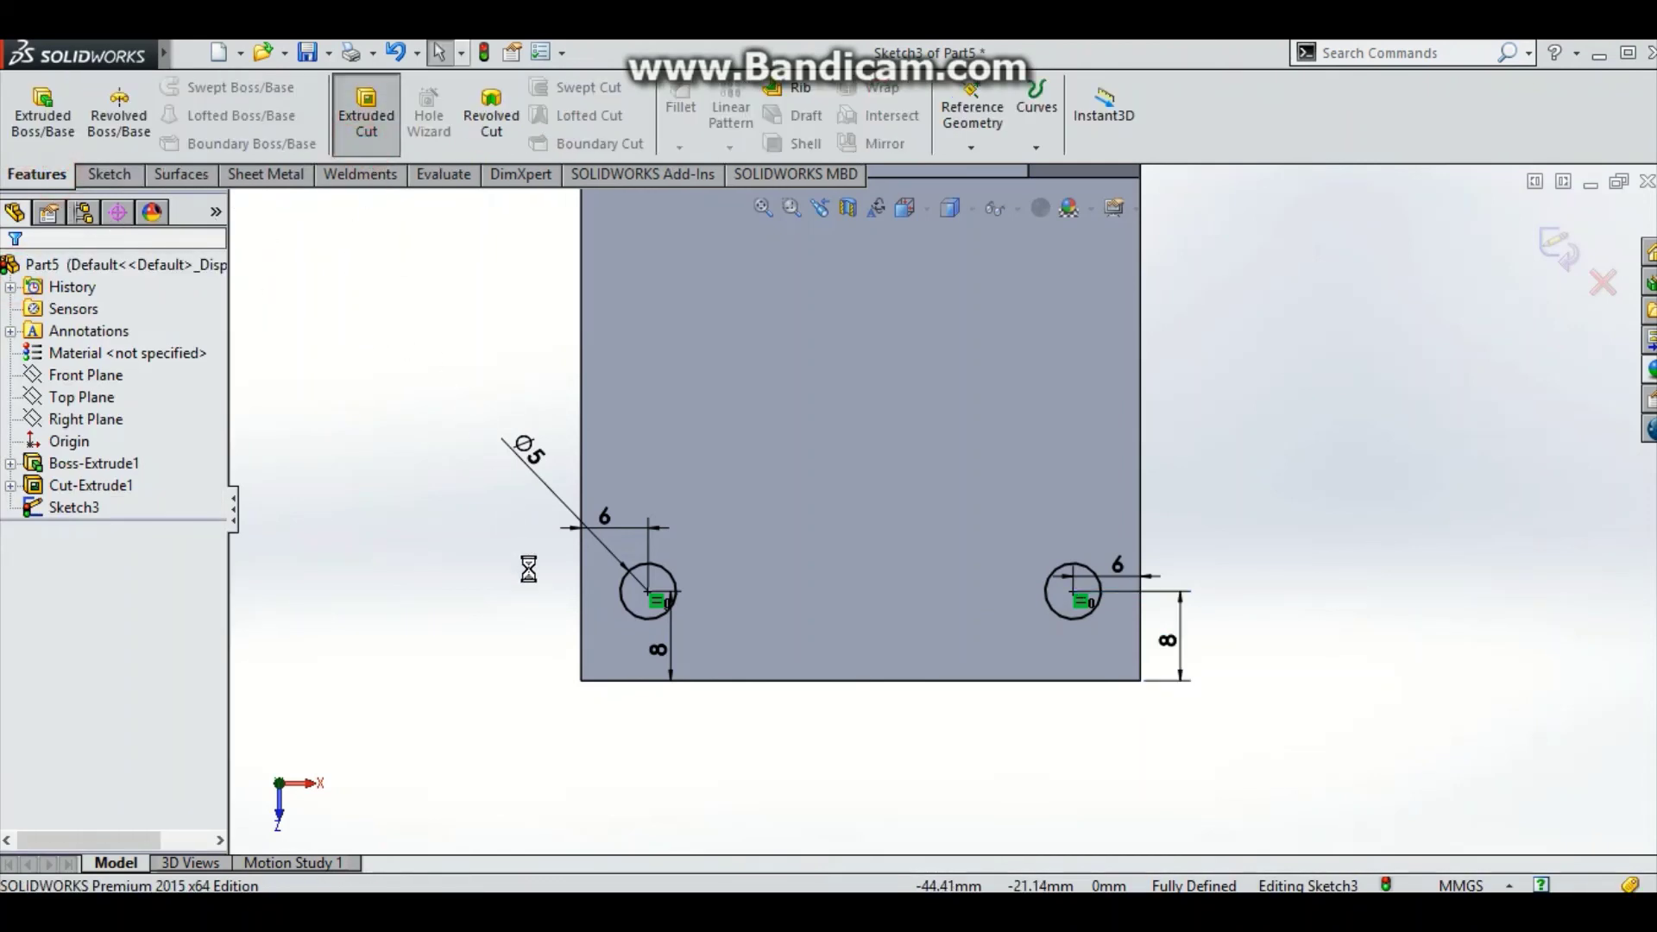
scroll(949, 570, "up", 2)
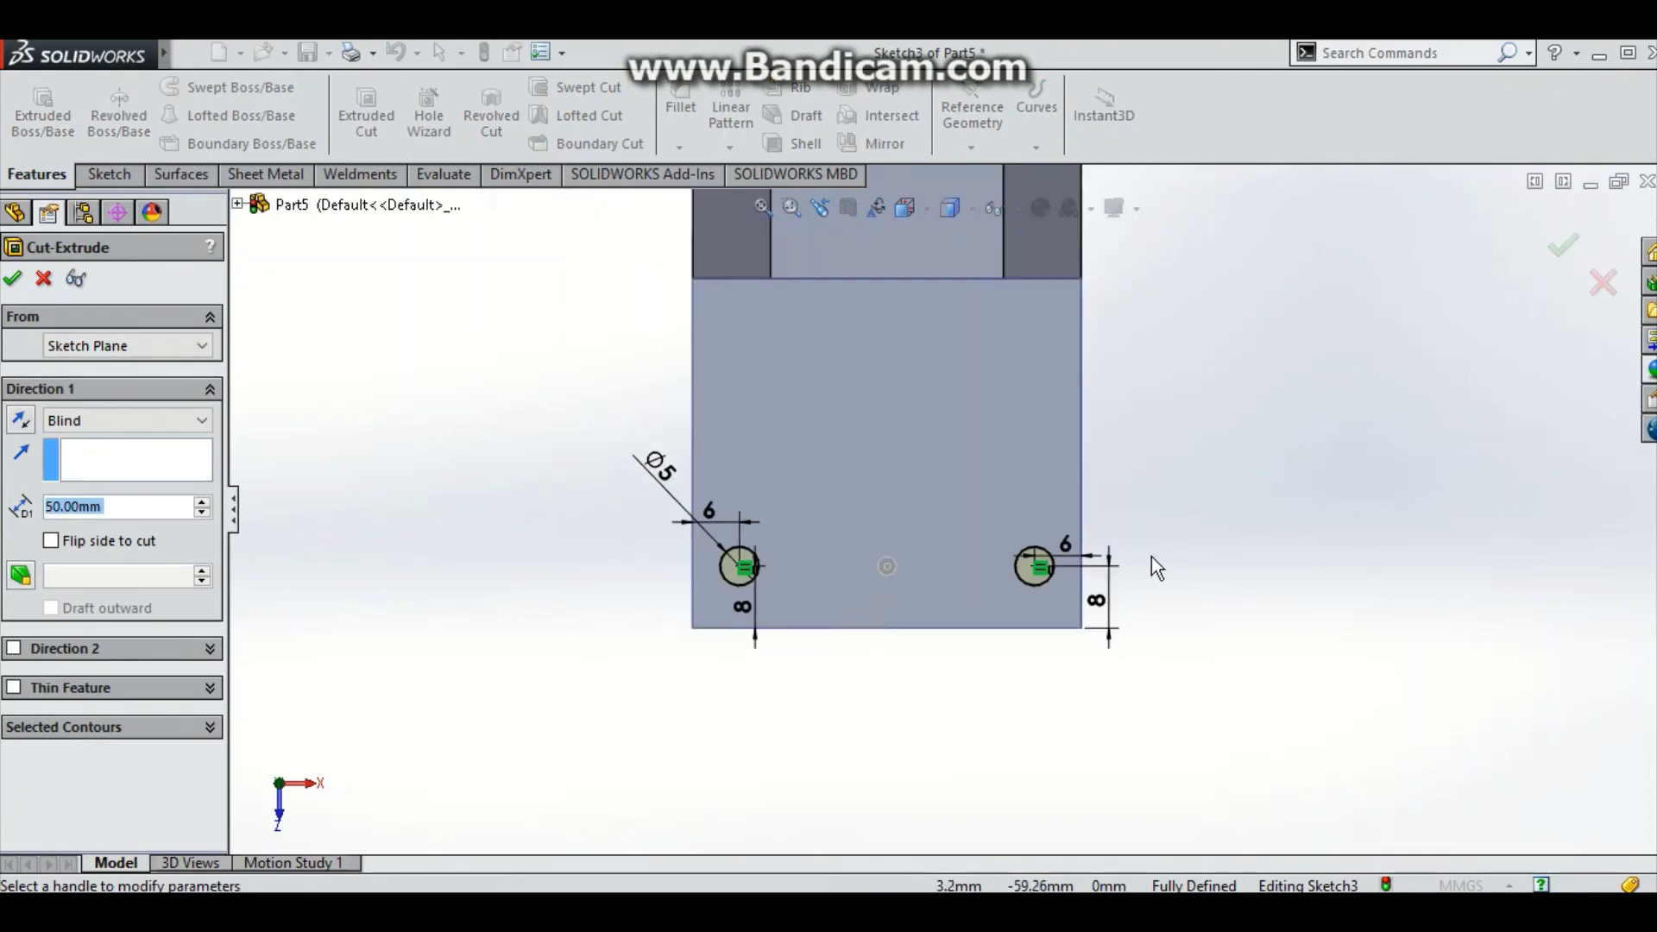
middle_click_drag(1217, 510, 674, 486)
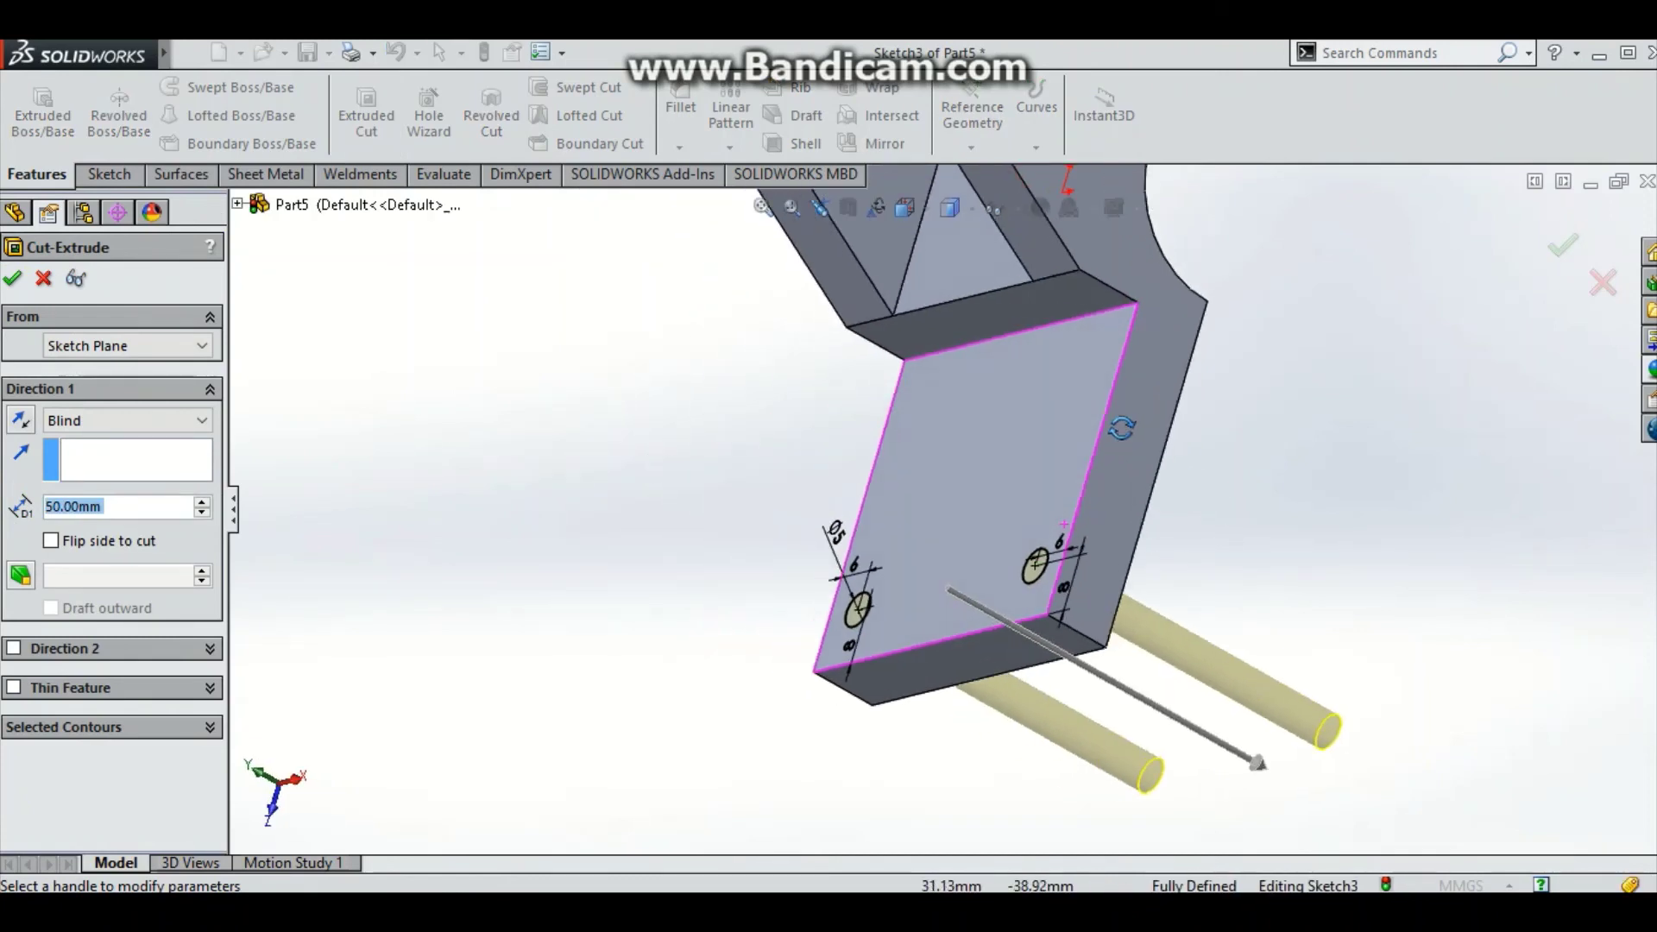
left_click(122, 423)
left_click(120, 448)
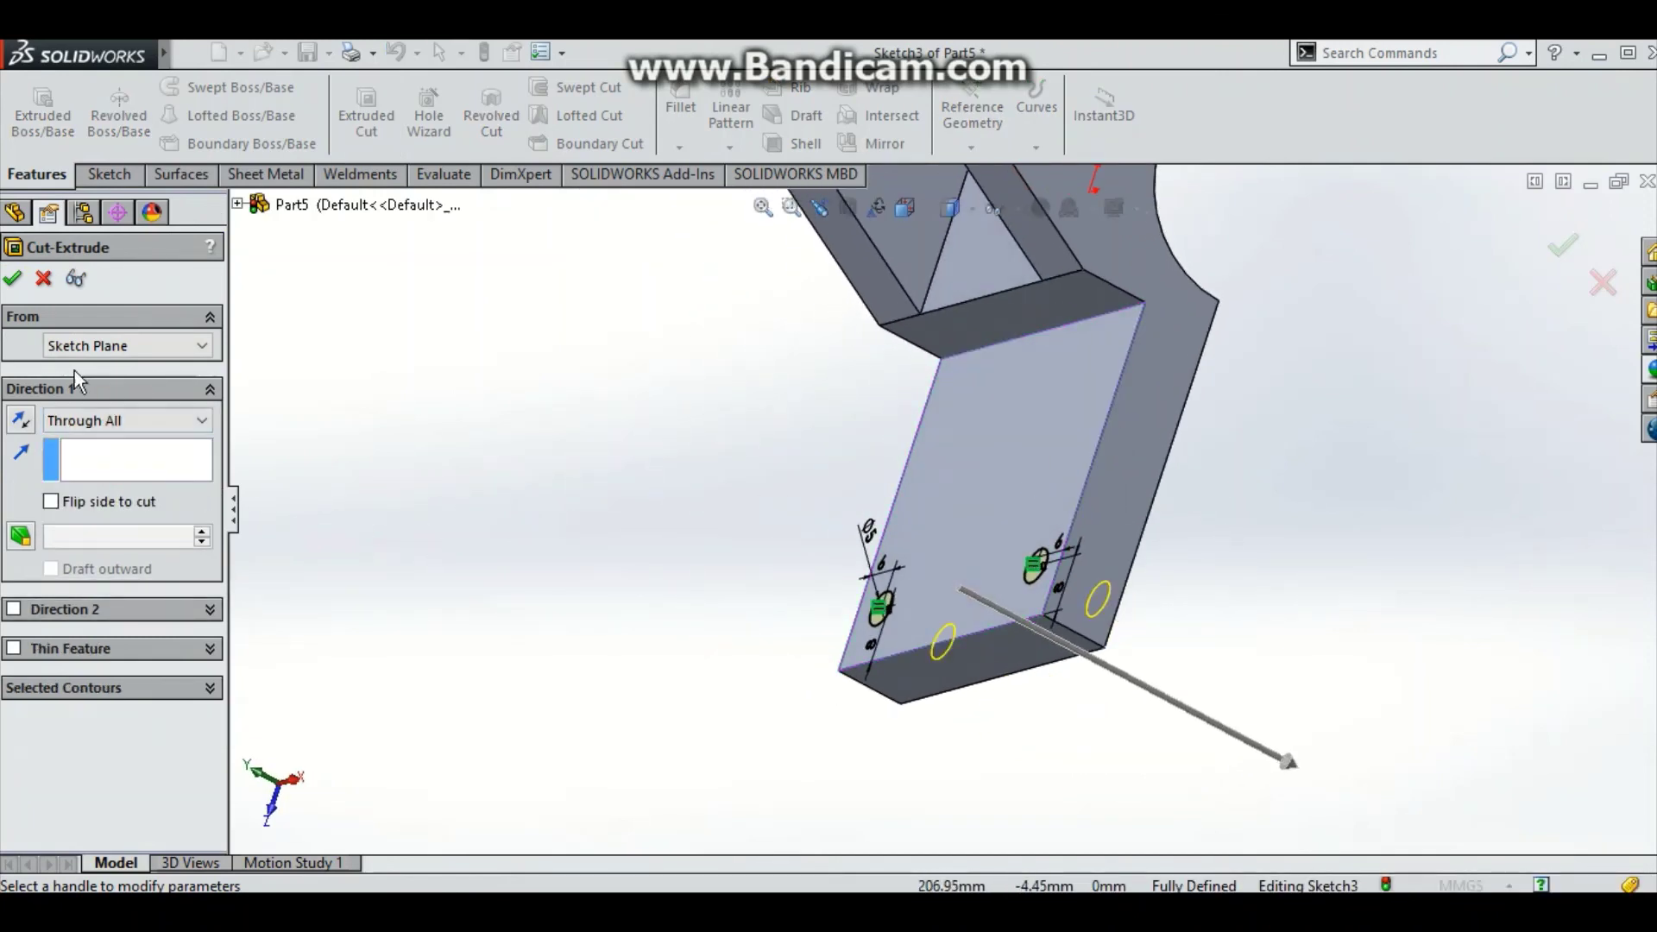
left_click(13, 279)
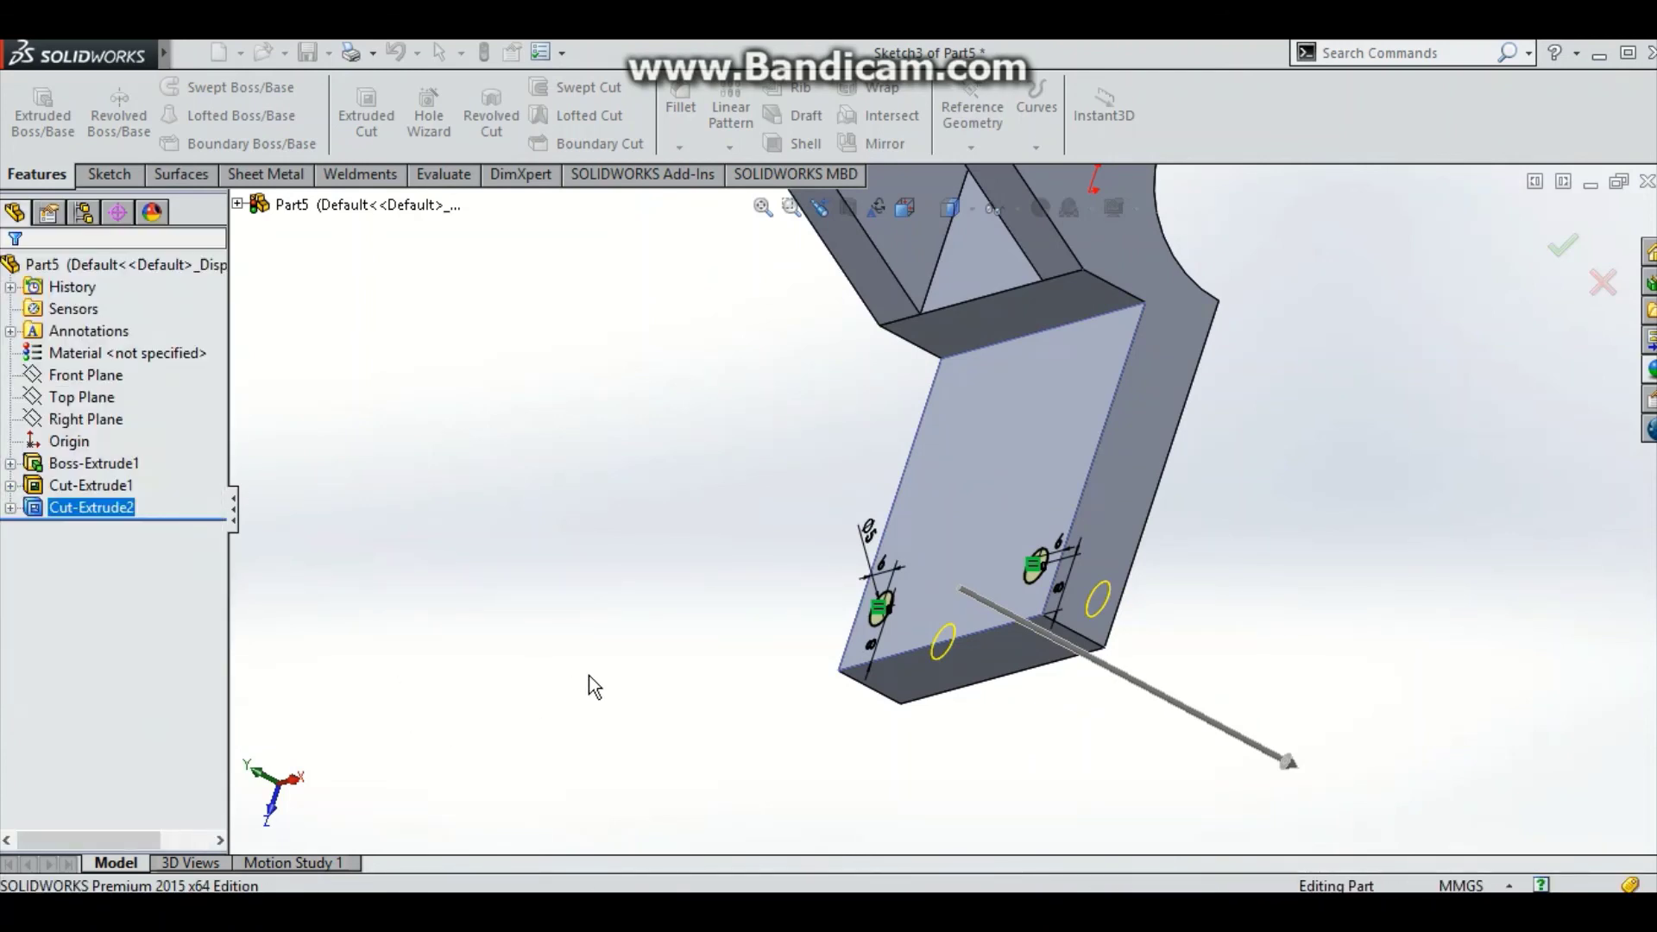
- Turn on RealView Graphics in View Settings and orbit the finished bracket to inspect it
mouse_move(1071, 572)
middle_mouse_down()
mouse_move(1145, 367)
mouse_move(1157, 407)
middle_mouse_up()
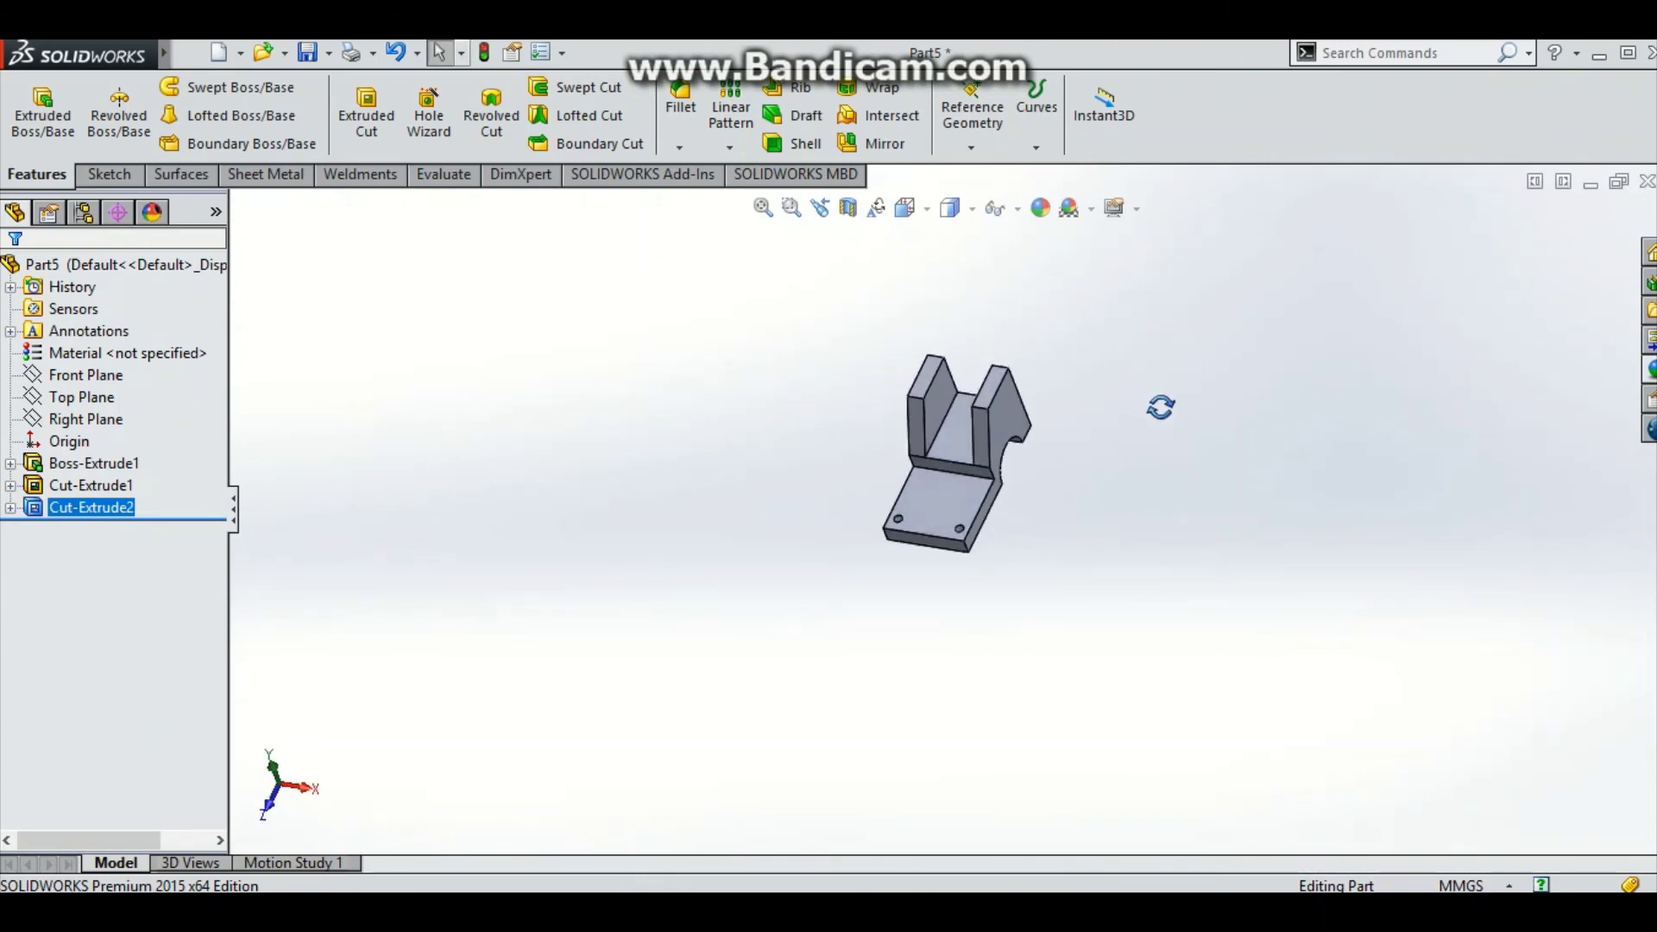
scroll(1092, 376, "down", 1)
scroll(1092, 376, "down", 2)
left_click(973, 210)
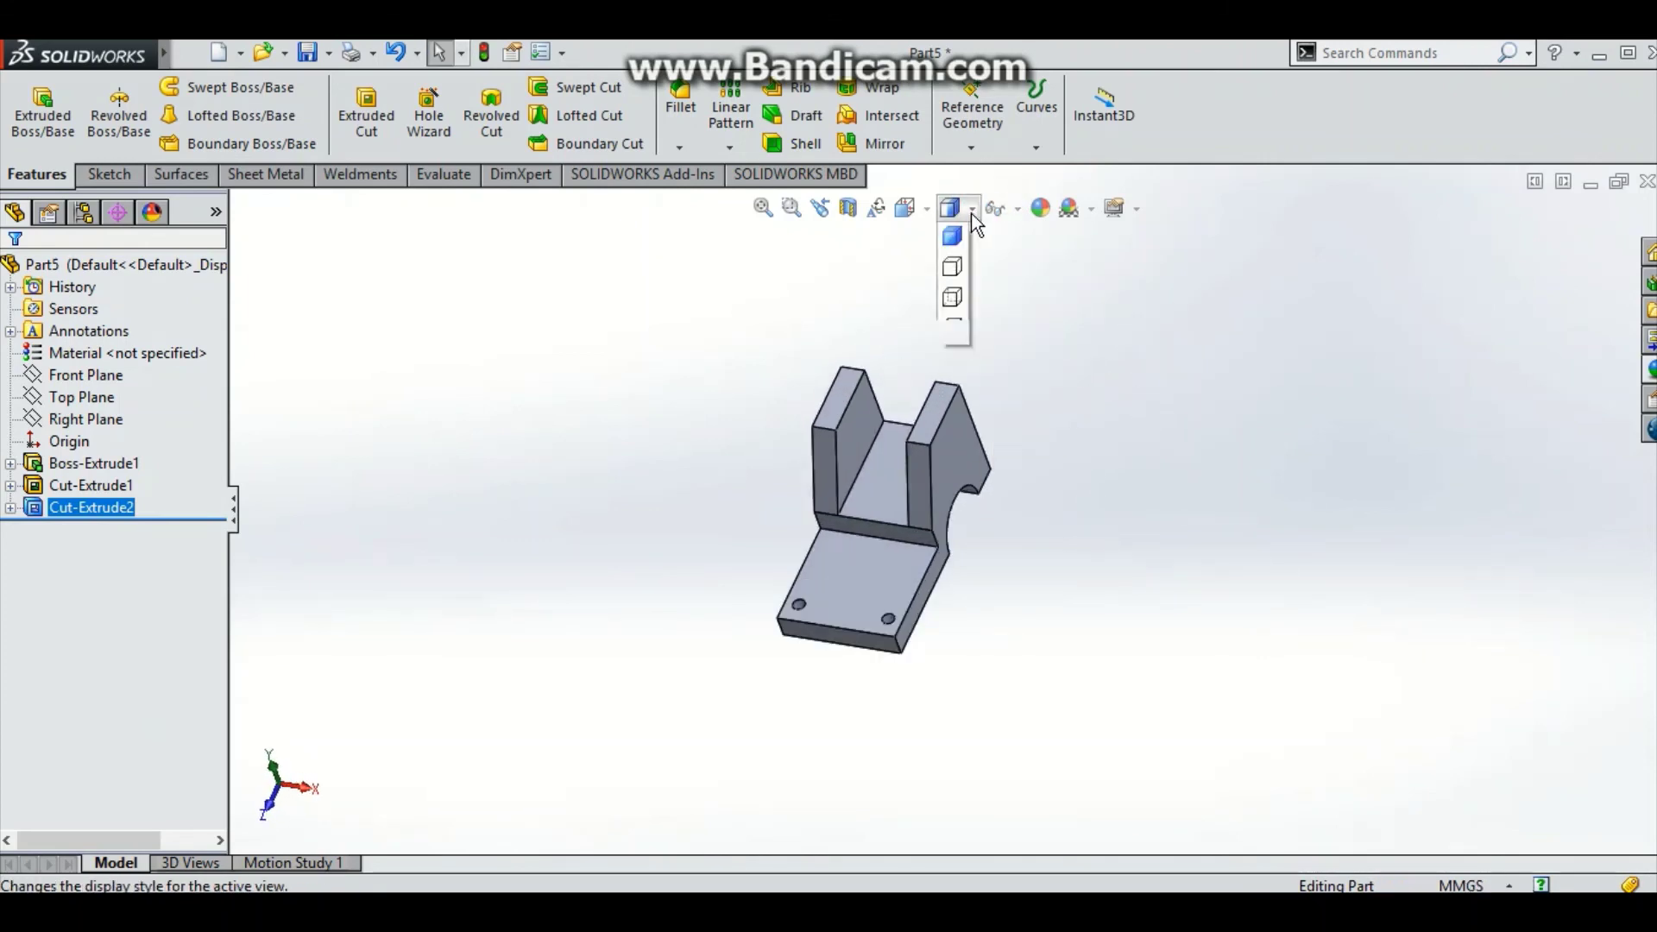
left_click(973, 210)
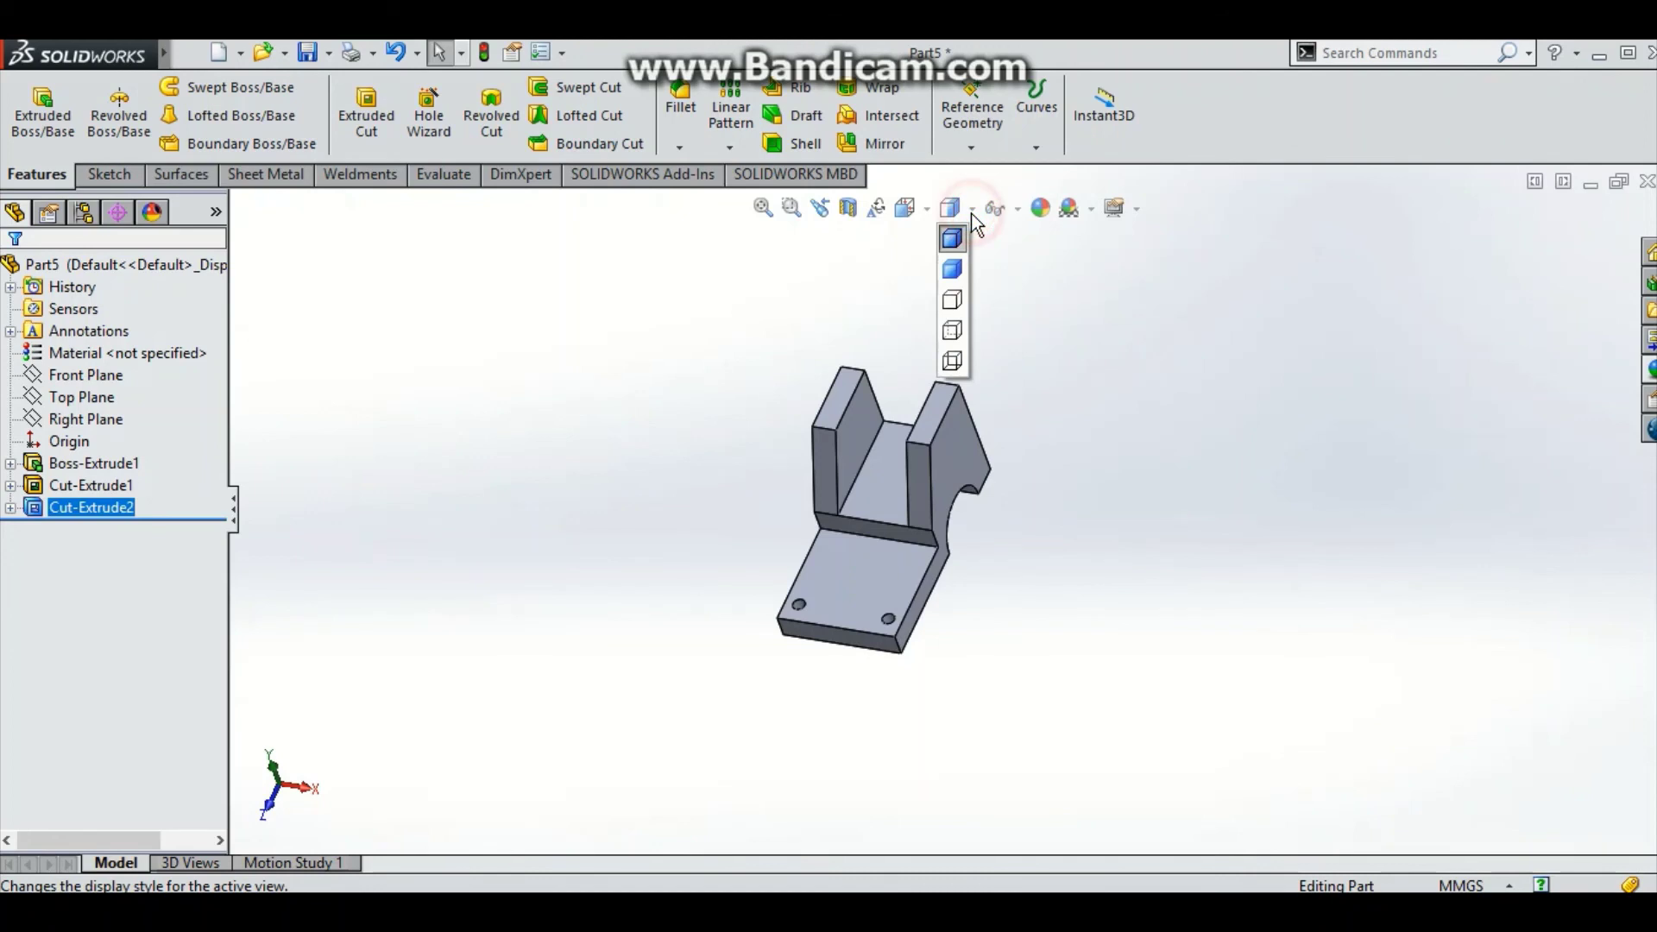
left_click(1137, 210)
left_click(1127, 243)
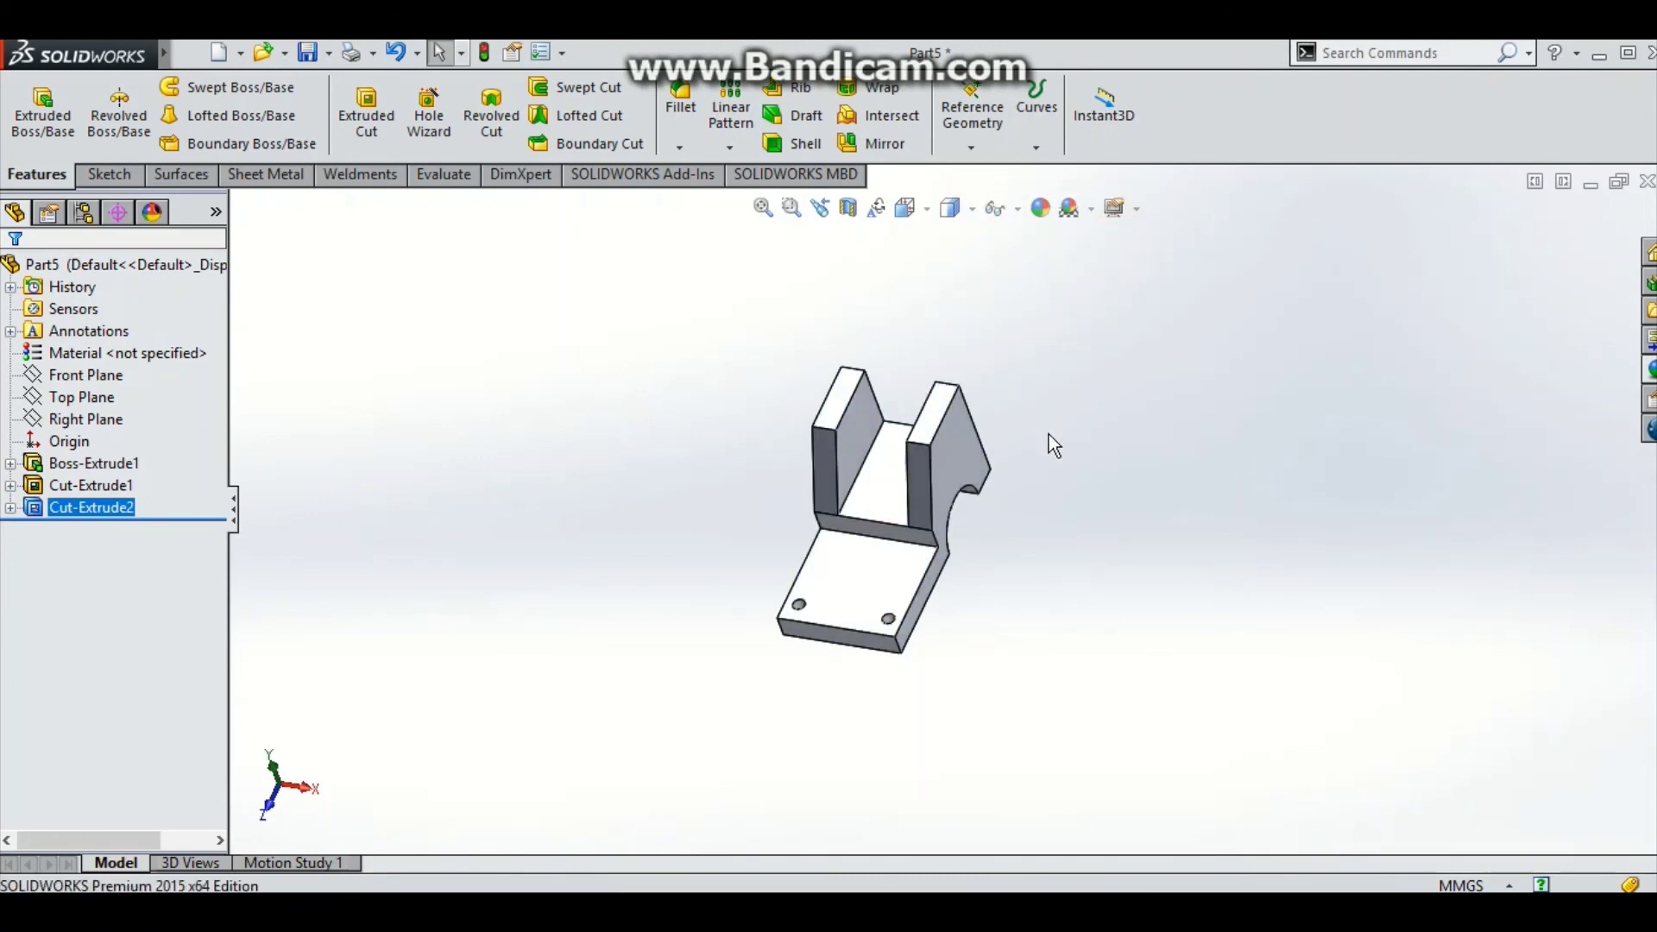
mouse_move(1055, 445)
middle_mouse_down()
mouse_move(1045, 354)
mouse_move(1045, 429)
middle_mouse_up()
scroll(991, 544, "up", 2)
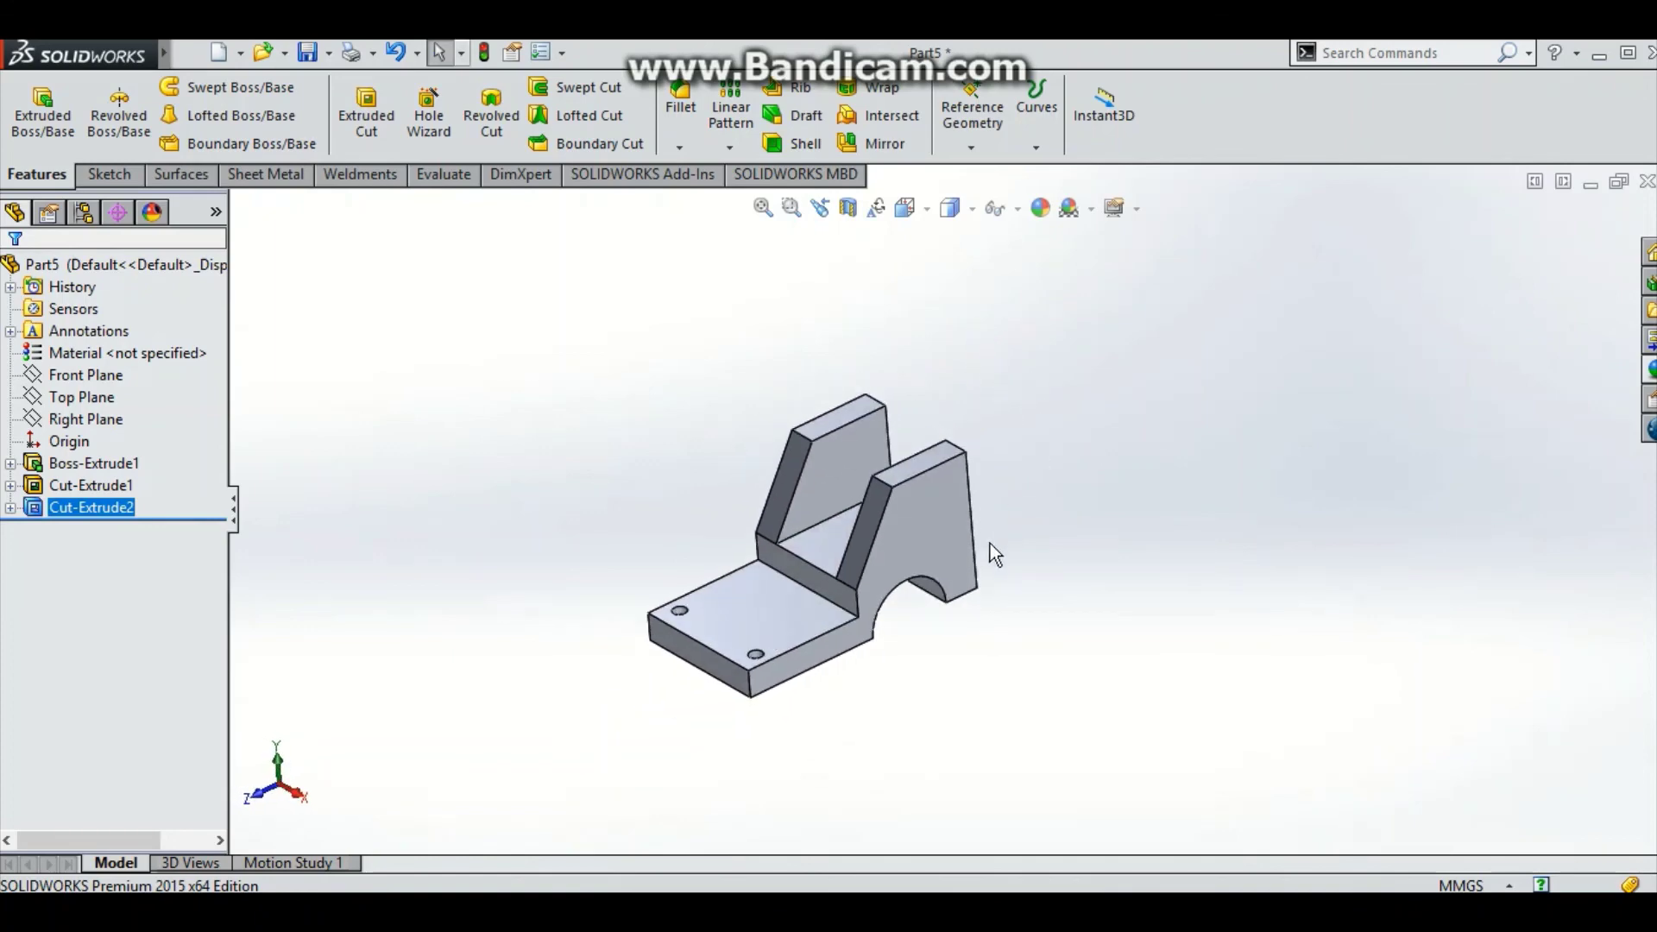